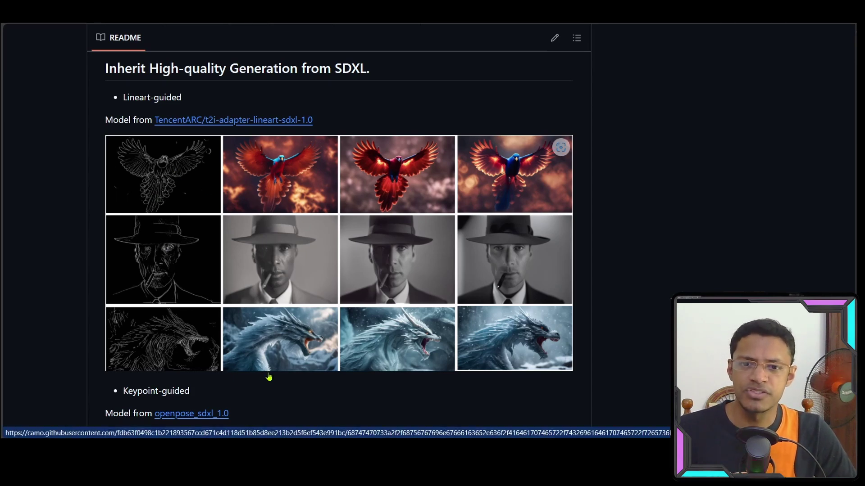
- Review the lineart, keypoint, sketch, canny and depth-guided example images in the README
scroll(459, 365, down, 6)
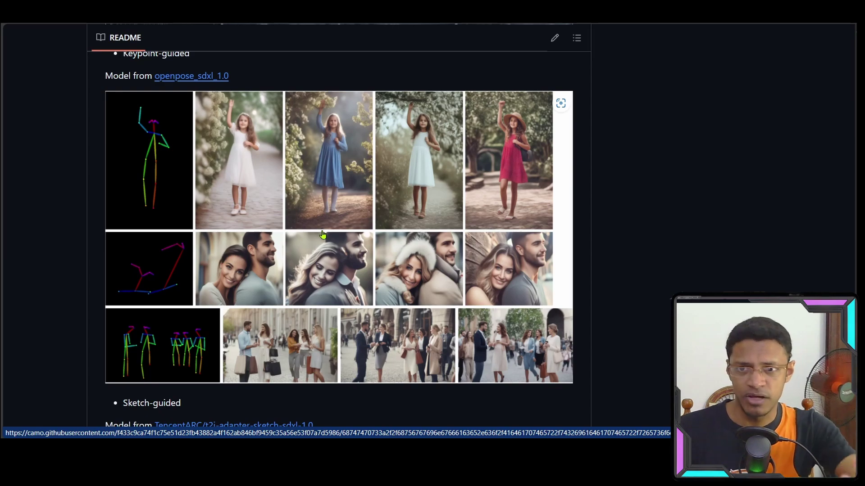
scroll(323, 234, down, 6)
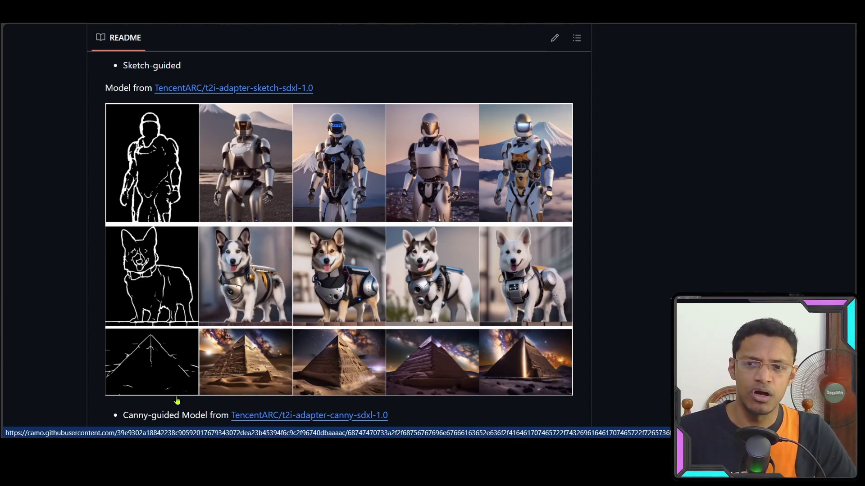
scroll(589, 369, down, 6)
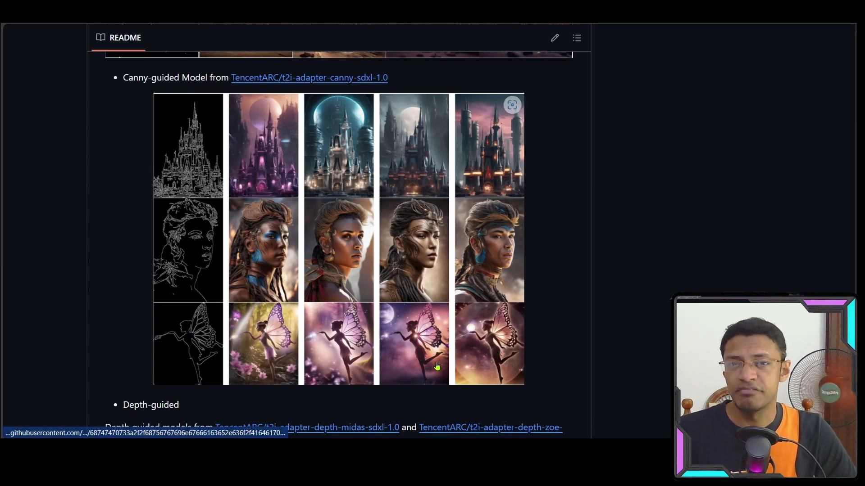
scroll(653, 343, down, 6)
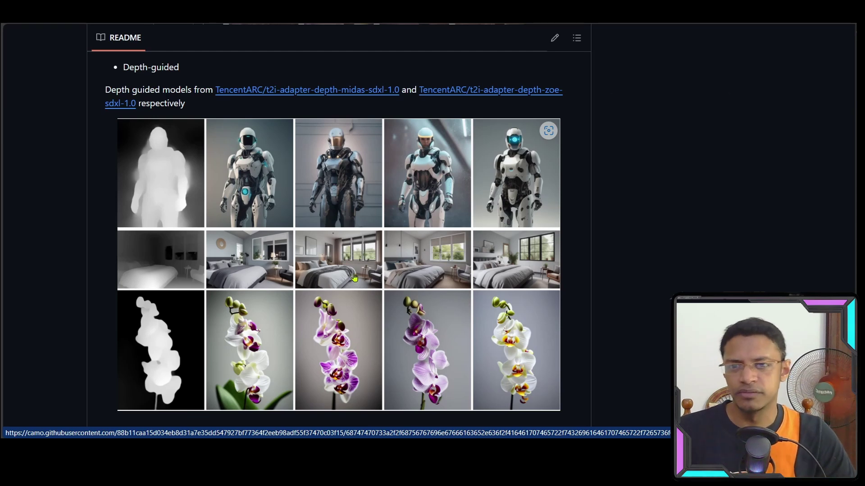
scroll(301, 316, up, 15)
drag(217, 206, 509, 221)
click(516, 222)
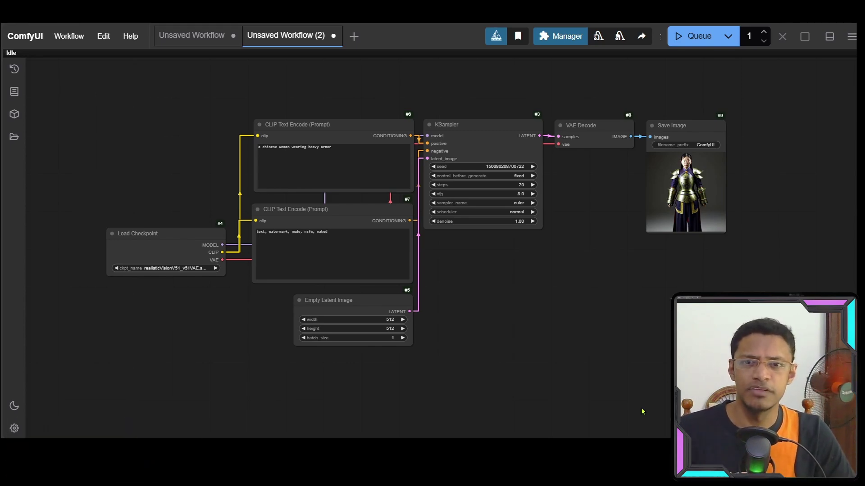
- Switch to ComfyUI and examine the basic text-to-image workflow's positive prompt and the generated picture in the Save Image node
scroll(250, 205, up, 10)
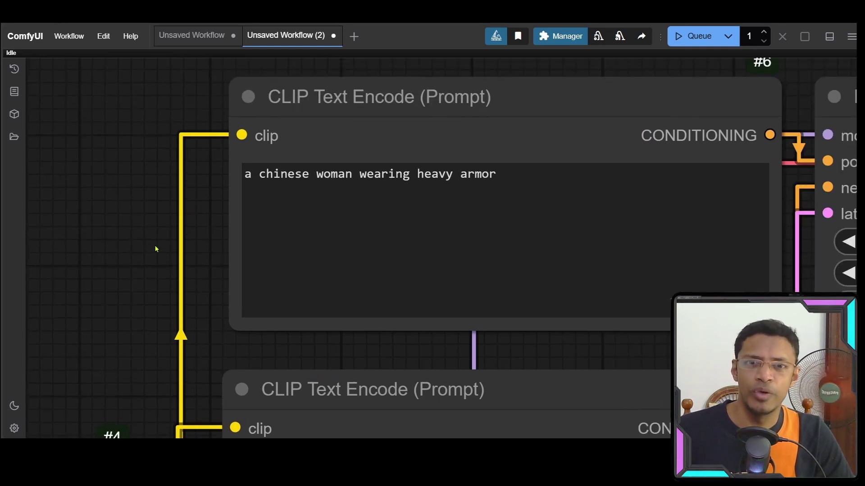
scroll(156, 249, down, 8)
drag(533, 347, 378, 309)
scroll(379, 309, up, 8)
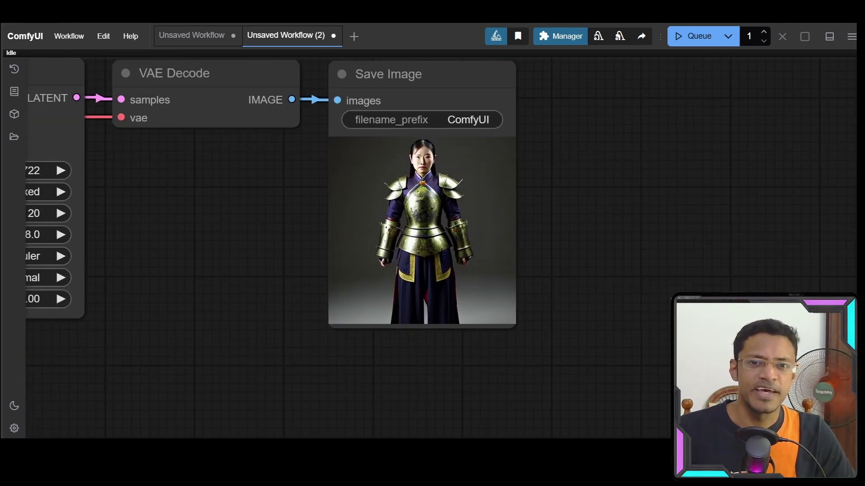
scroll(476, 232, up, 3)
drag(468, 216, 476, 234)
scroll(476, 232, up, 3)
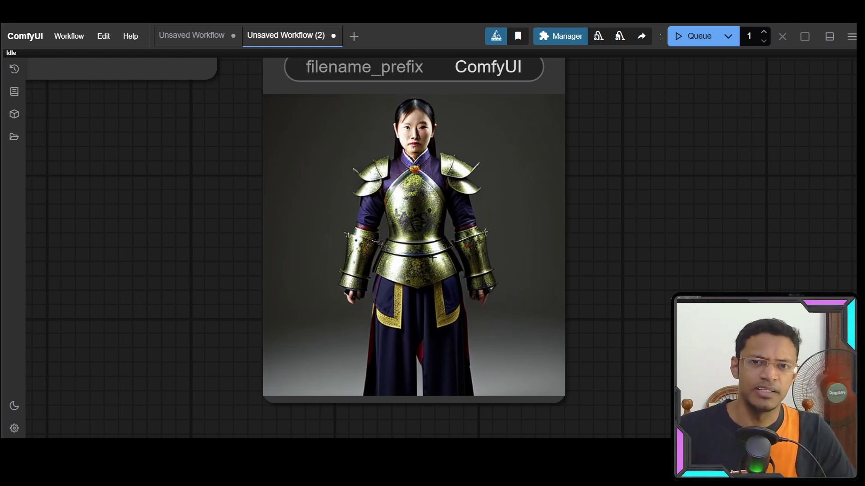
scroll(432, 258, down, 6)
scroll(323, 293, up, 2)
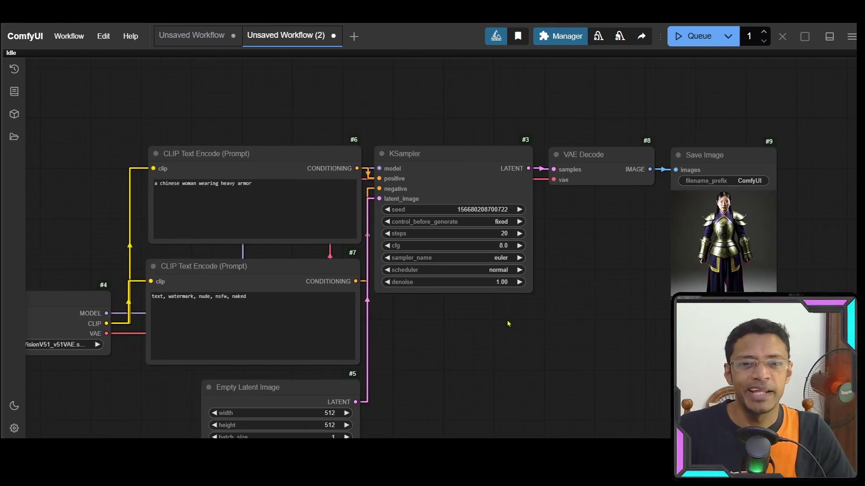
- Inspect the Load Checkpoint model and trace the basic workflow through its sampler and latent image nodes to the output
drag(508, 324, 557, 269)
scroll(167, 302, up, 5)
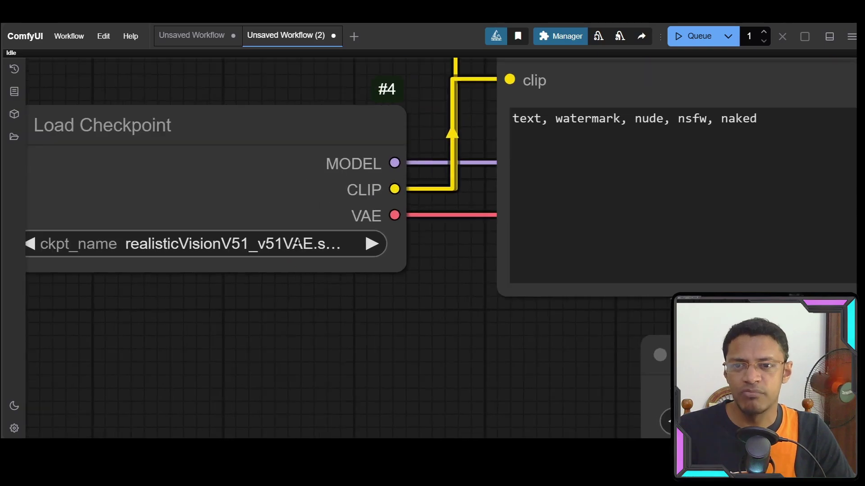
scroll(303, 284, down, 6)
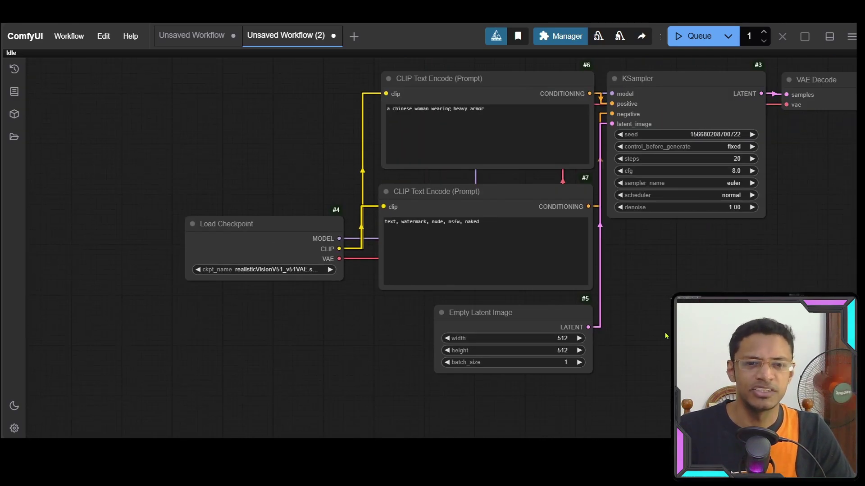
scroll(666, 336, up, 4)
scroll(715, 293, down, 7)
drag(803, 251, 570, 250)
scroll(557, 242, up, 4)
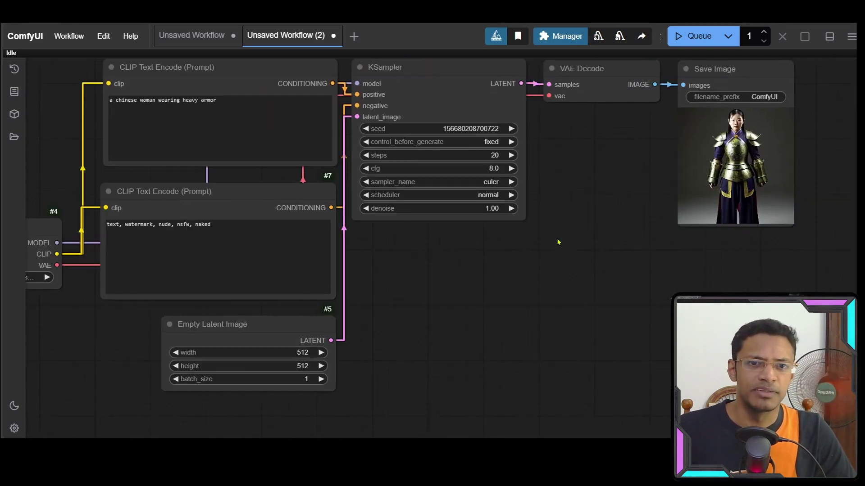
scroll(446, 283, right, 5)
scroll(444, 290, up, 5)
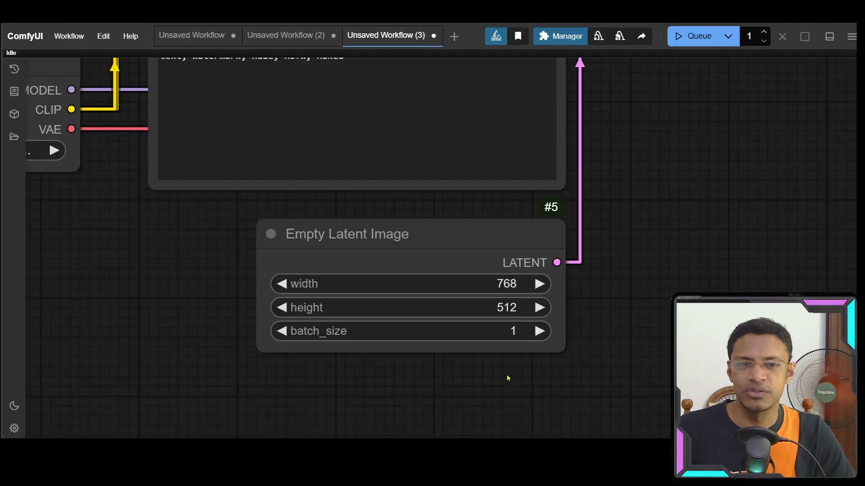
- Examine the wide-format workflow's Empty Latent Image size, positive prompt, KSampler settings and generated image
scroll(508, 378, up, 5)
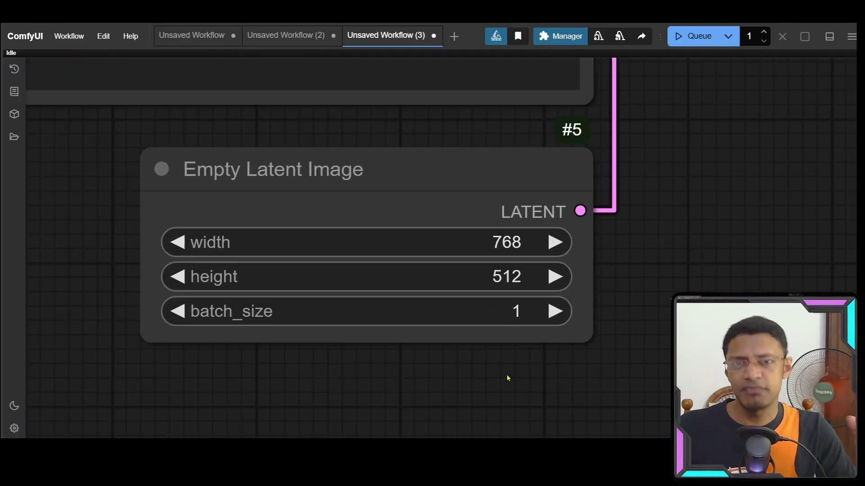
scroll(635, 190, down, 6)
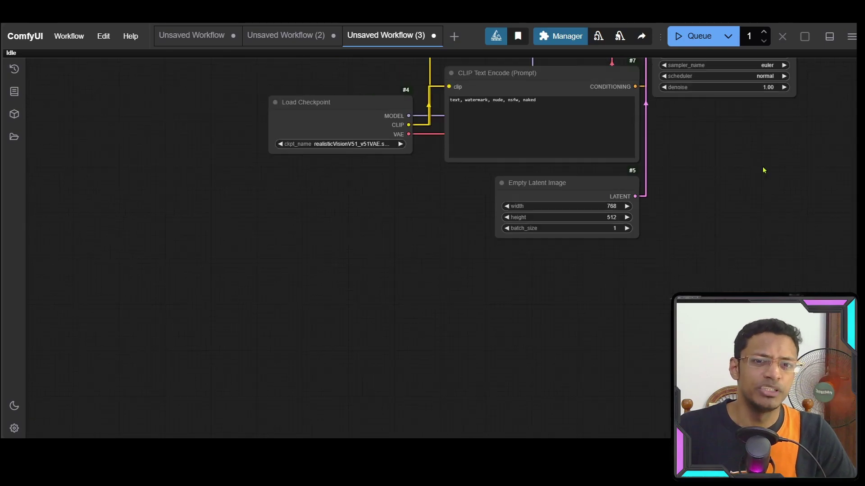
drag(763, 168, 541, 205)
scroll(396, 91, up, 3)
drag(235, 153, 303, 159)
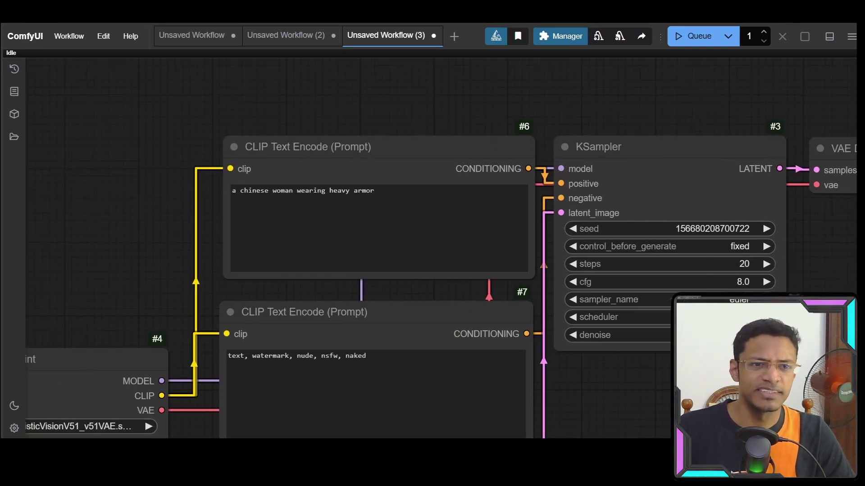
scroll(302, 160, down, 8)
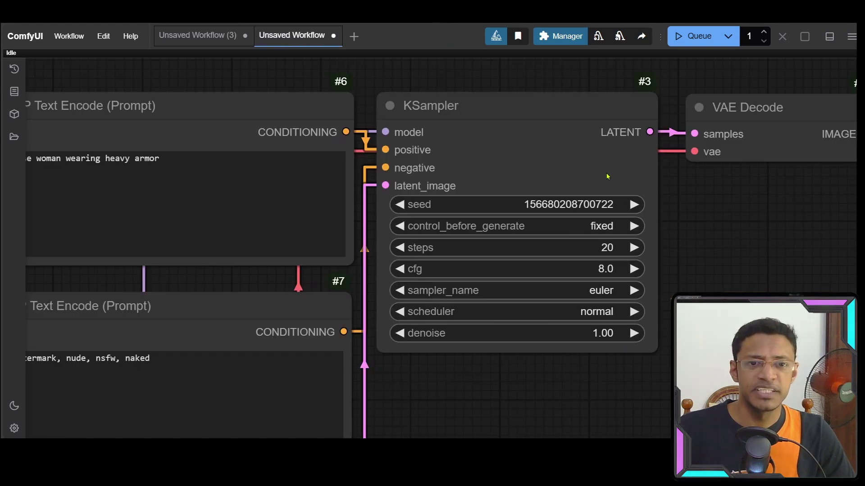
scroll(615, 205, up, 5)
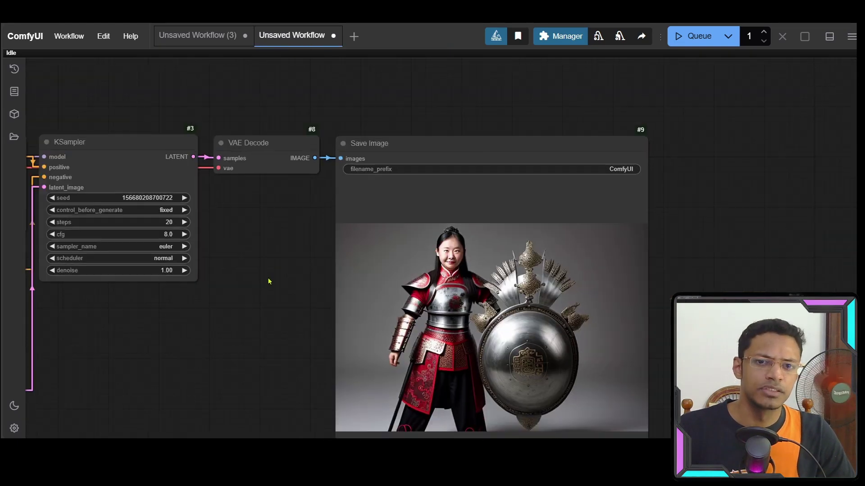
scroll(269, 282, down, 1)
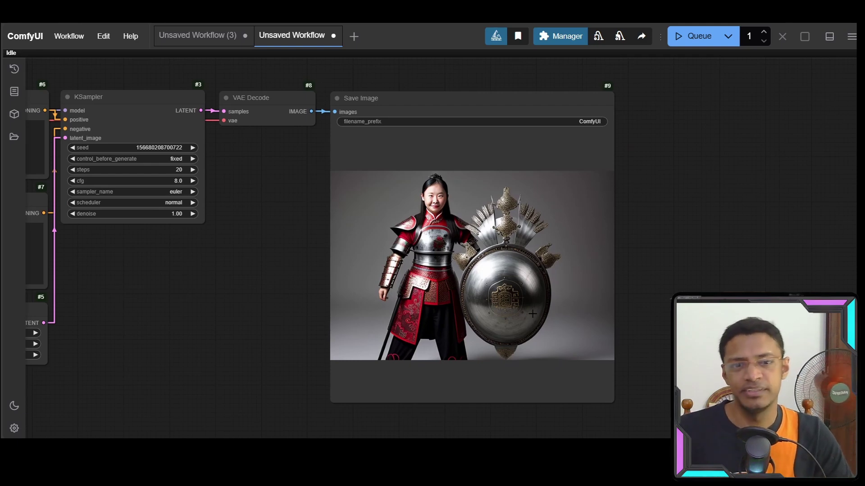
drag(314, 305, 428, 294)
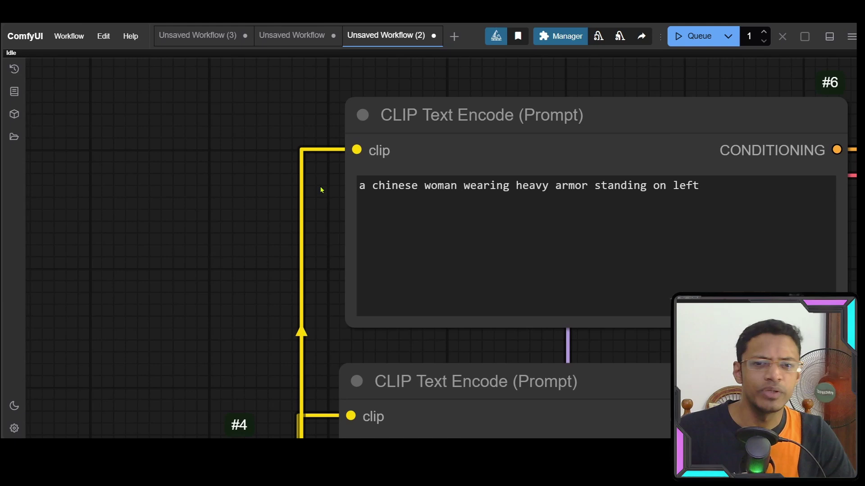
- Examine the workflow that adds a standing position to the positive prompt, including its checkpoint and generated image
drag(320, 190, 156, 191)
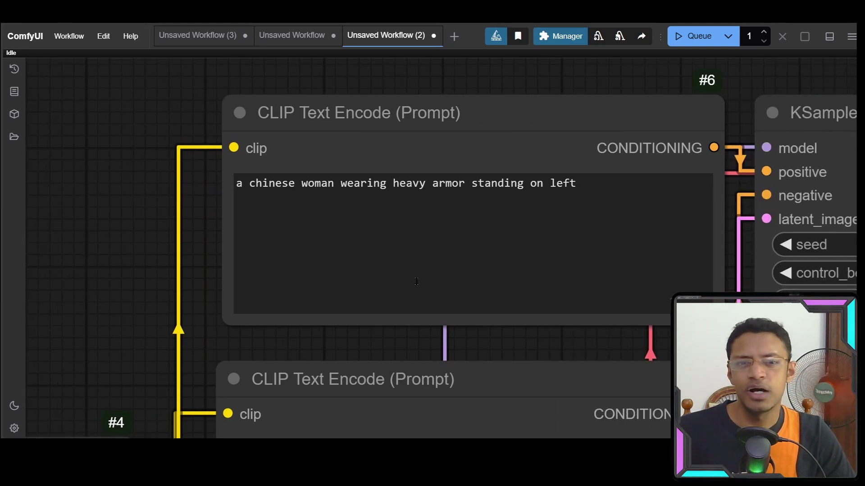
key(ctrl+a)
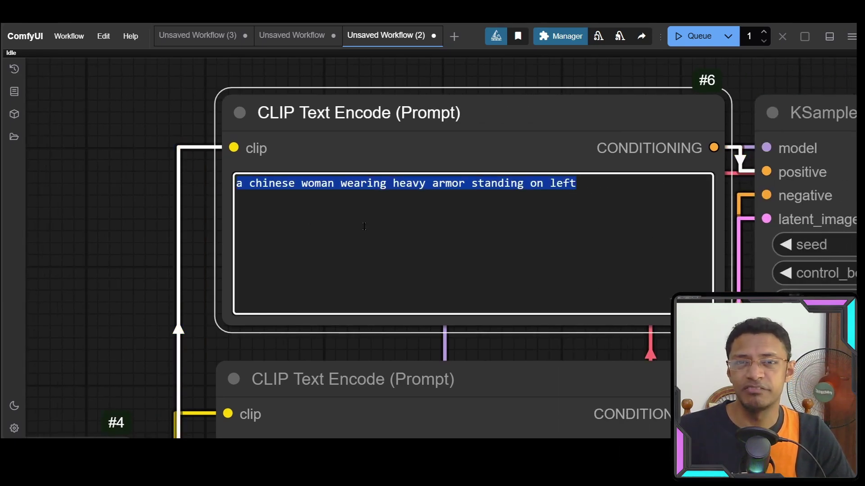
click(531, 241)
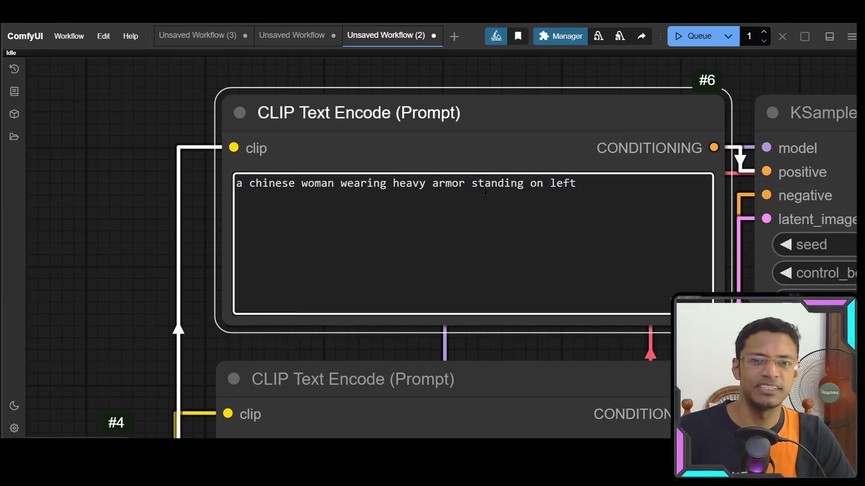
drag(471, 183, 628, 182)
click(244, 227)
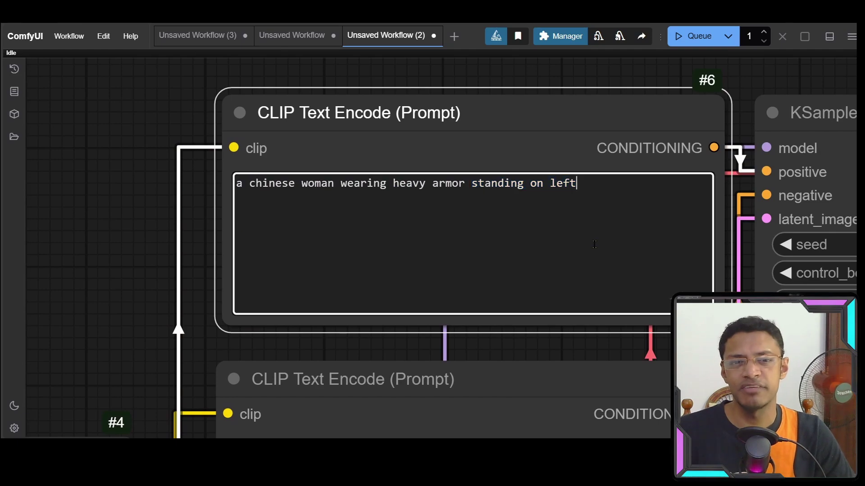
scroll(154, 258, down, 7)
drag(85, 351, 392, 195)
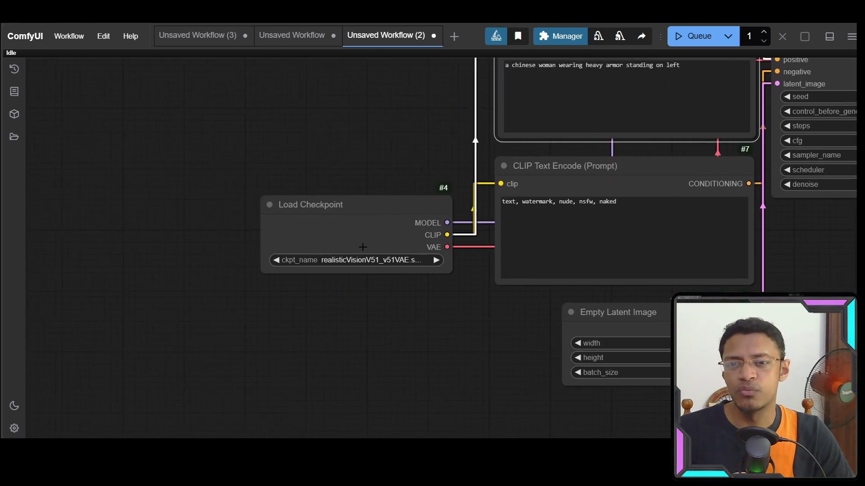
scroll(380, 279, up, 3)
scroll(426, 278, down, 5)
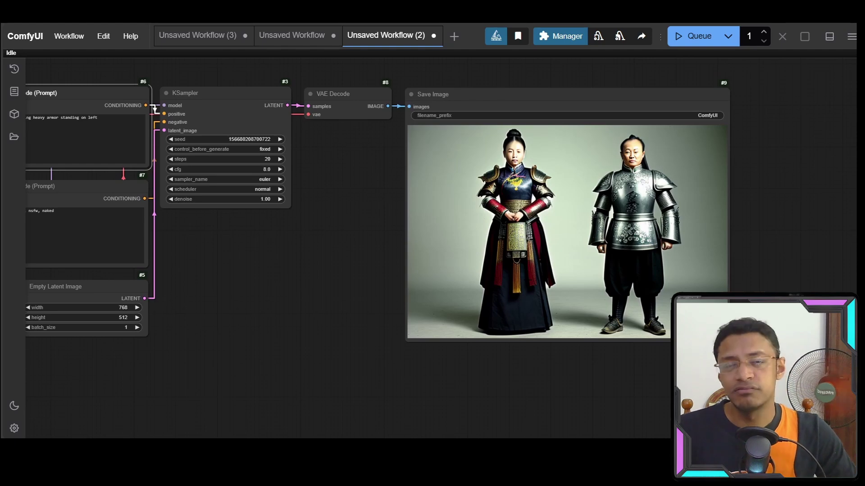
drag(259, 289, 447, 275)
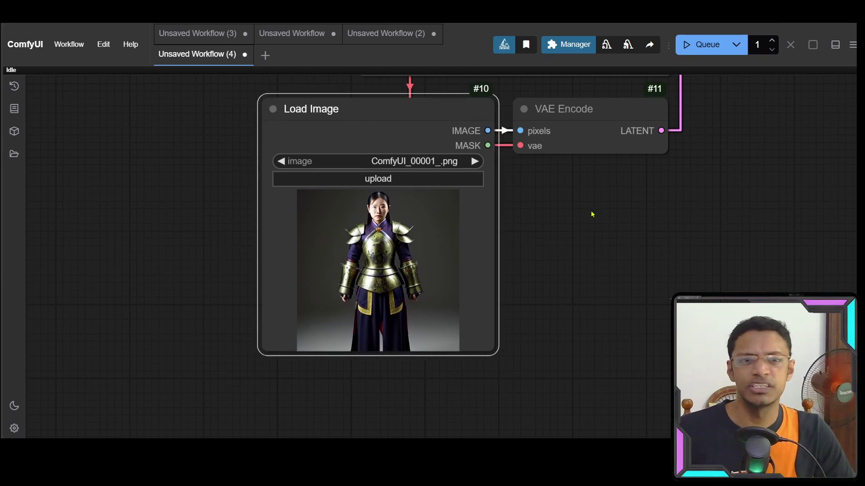
- Inspect the image-to-image workflow's Load Image and VAE Encode nodes that feed the KSampler
scroll(704, 174, down, 4)
drag(704, 174, 631, 293)
scroll(628, 295, down, 1)
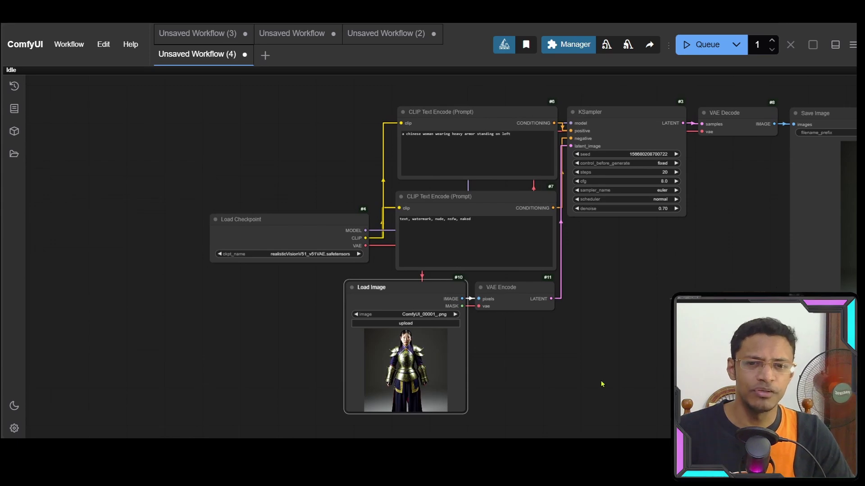
scroll(432, 365, up, 6)
drag(509, 370, 502, 292)
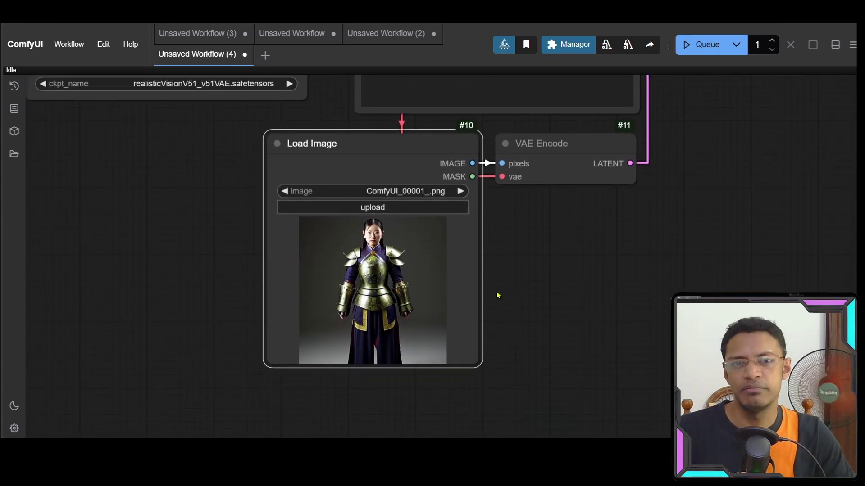
scroll(688, 236, down, 5)
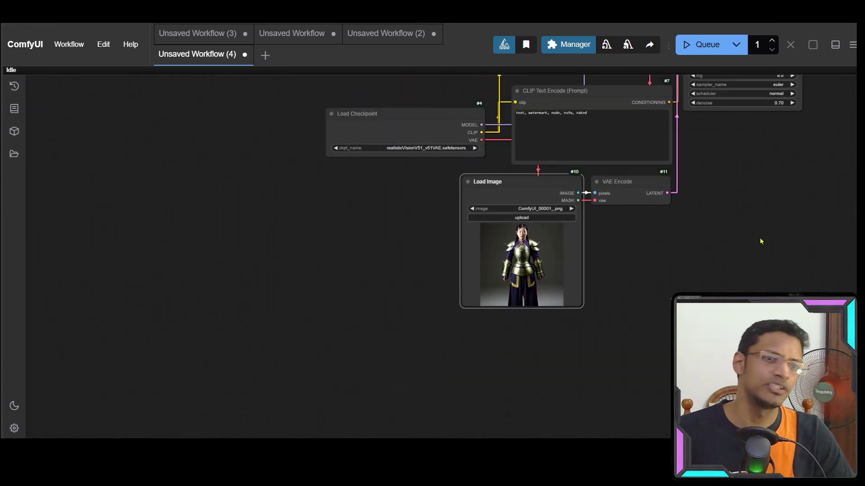
- Compare the image-to-image workflow's generated picture with its source image and KSampler settings
drag(758, 242, 282, 289)
scroll(306, 265, down, 1)
drag(328, 242, 309, 304)
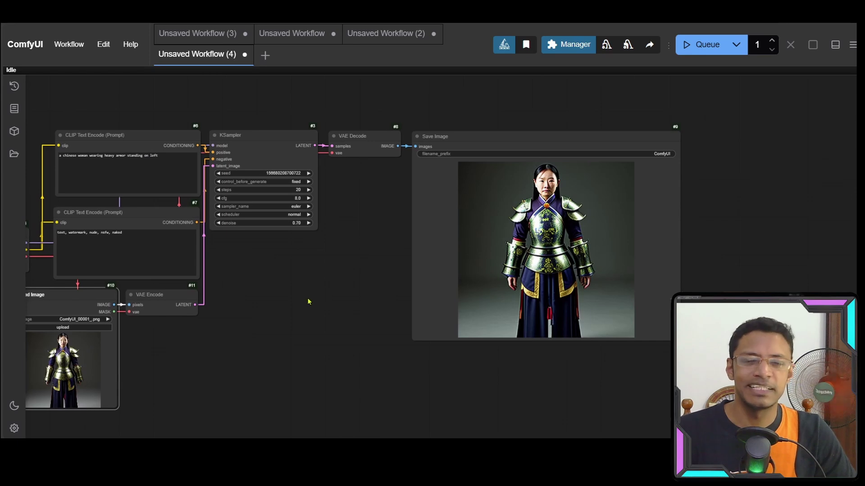
drag(275, 350, 332, 332)
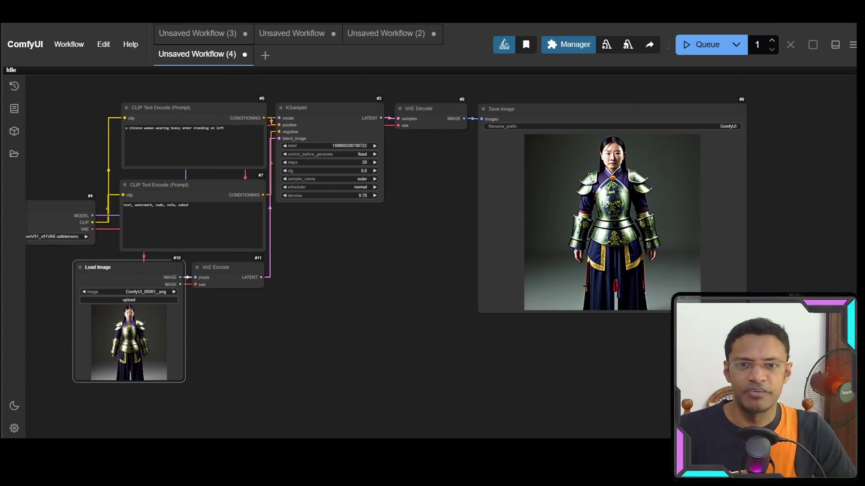
scroll(392, 246, up, 1)
scroll(346, 193, up, 7)
scroll(478, 245, down, 10)
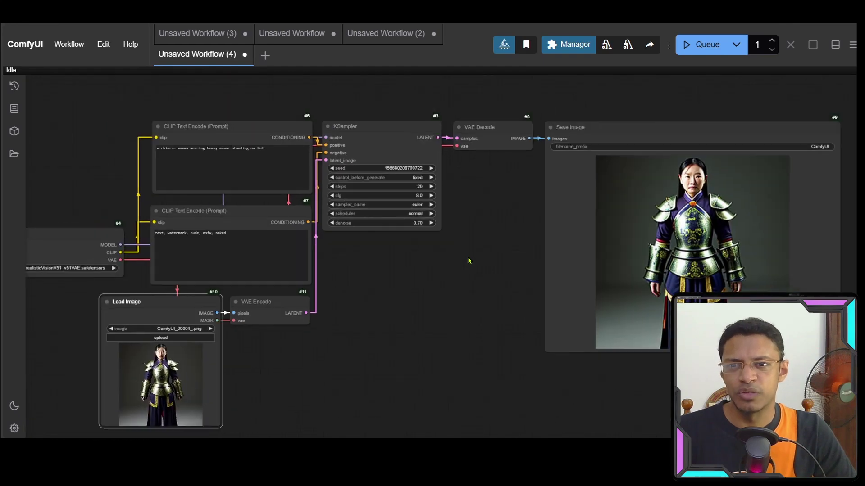
- Inspect the painted-over source image New Project.jpg in the Load Image node of Unsaved Workflow (6)
scroll(363, 330, up, 8)
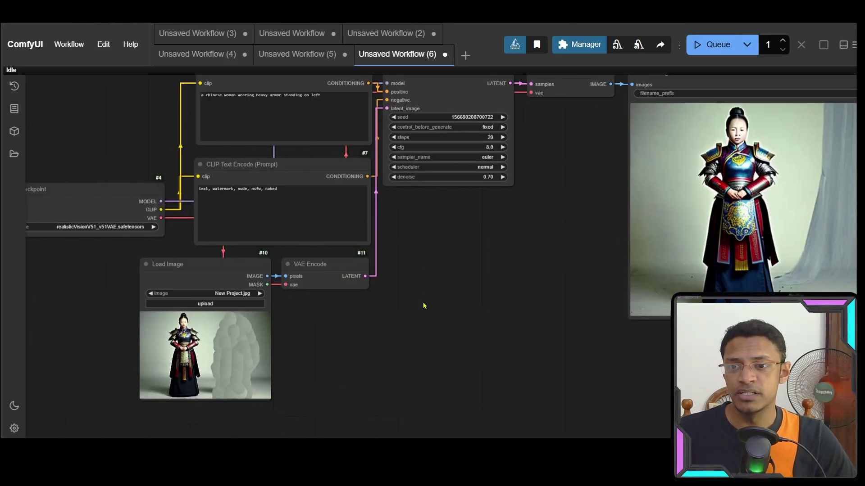
scroll(284, 367, up, 5)
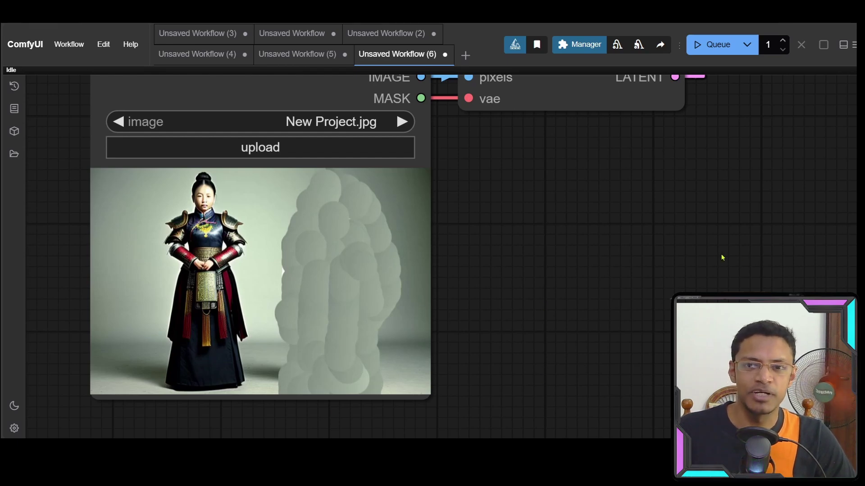
- Compare the generated picture with the painted-over source image and review the prompt, KSampler and VAE Encode nodes
scroll(722, 257, down, 10)
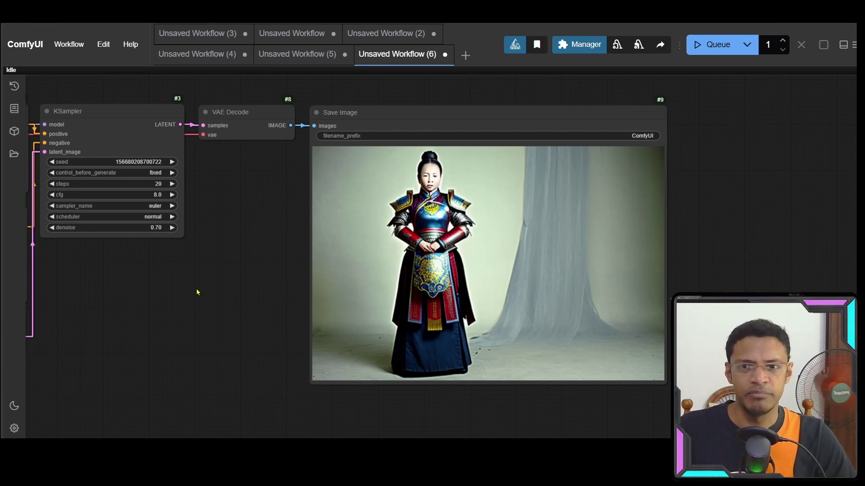
drag(196, 292, 360, 289)
drag(126, 381, 416, 261)
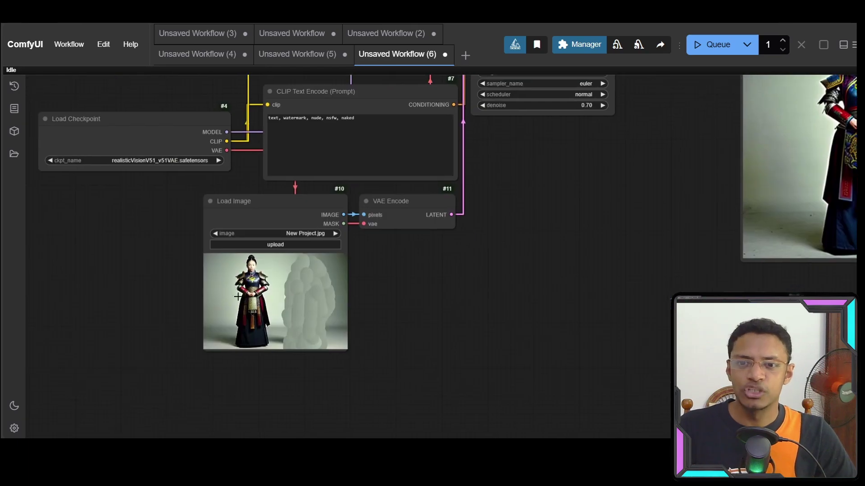
drag(581, 280, 449, 301)
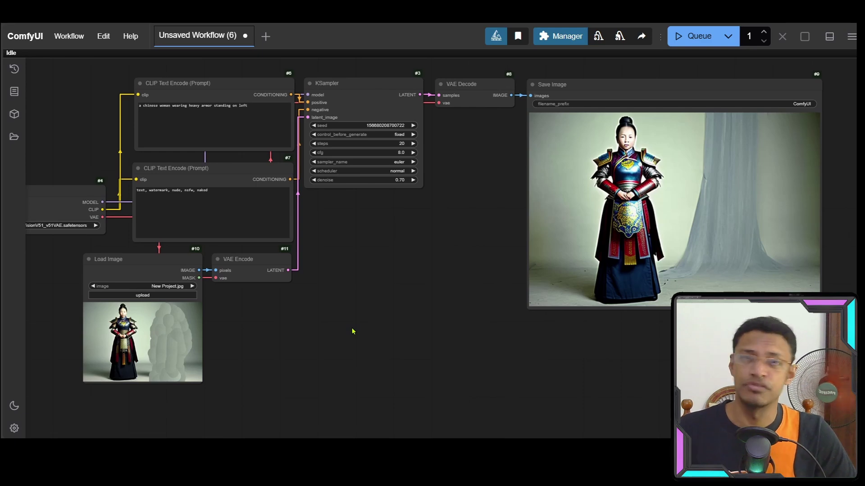
drag(349, 330, 435, 274)
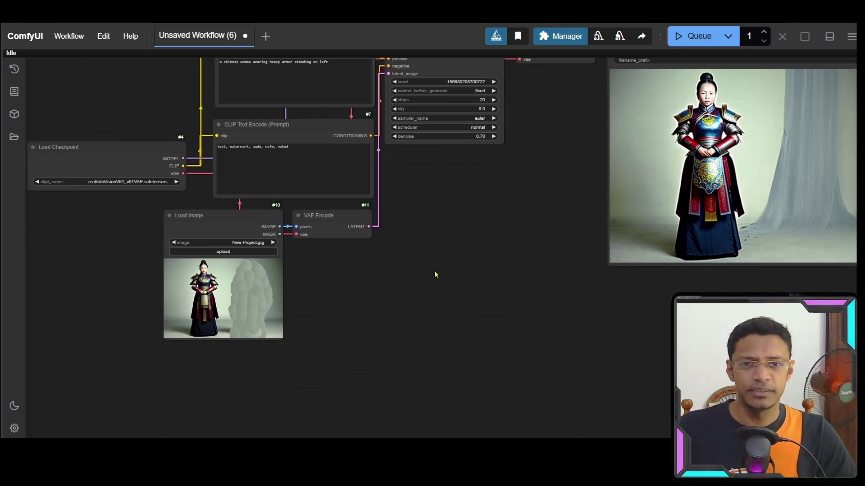
- Search the nodes for controlnet and add an Apply ControlNet node in the empty space below the KSampler
scroll(435, 274, up, 5)
drag(501, 253, 429, 272)
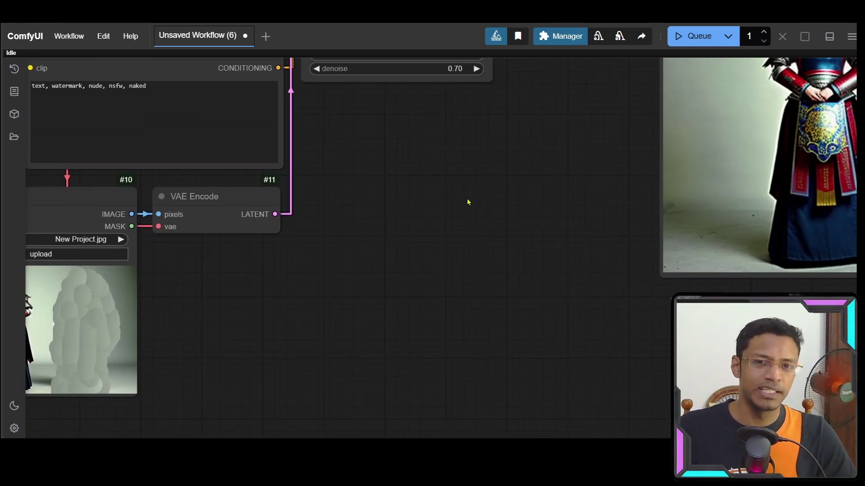
double_click(436, 242)
text(conto)
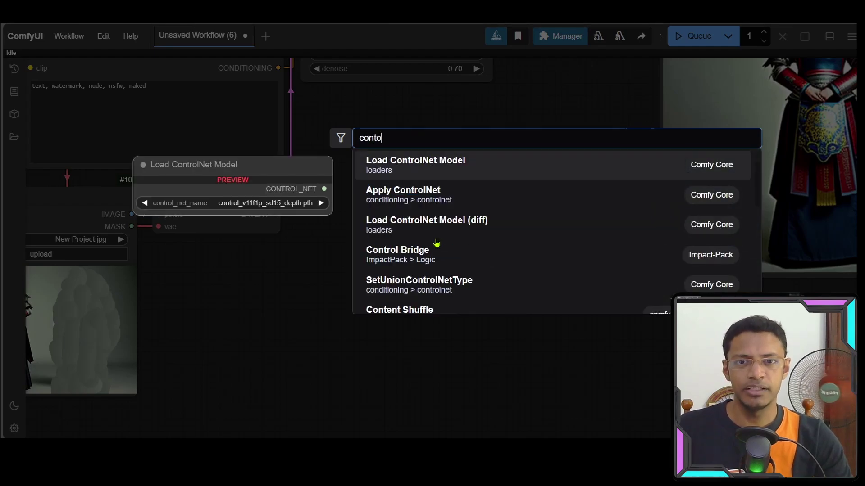
key(BackSpace)
text(rolnet)
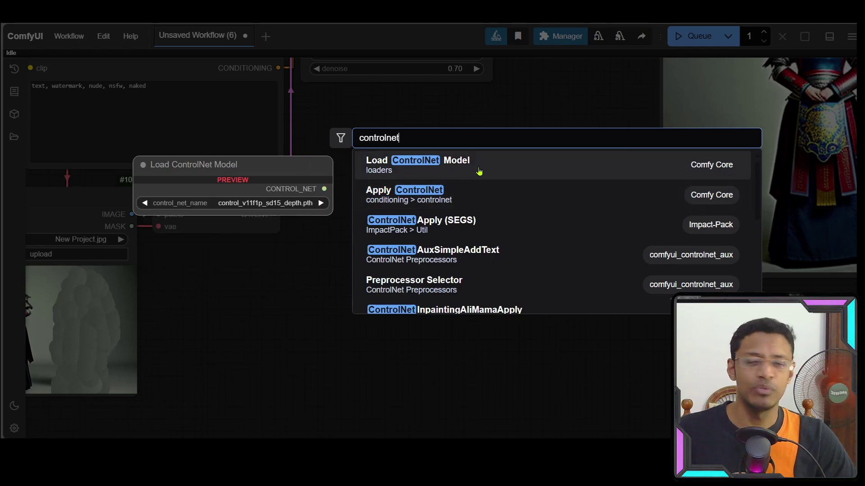
click(468, 194)
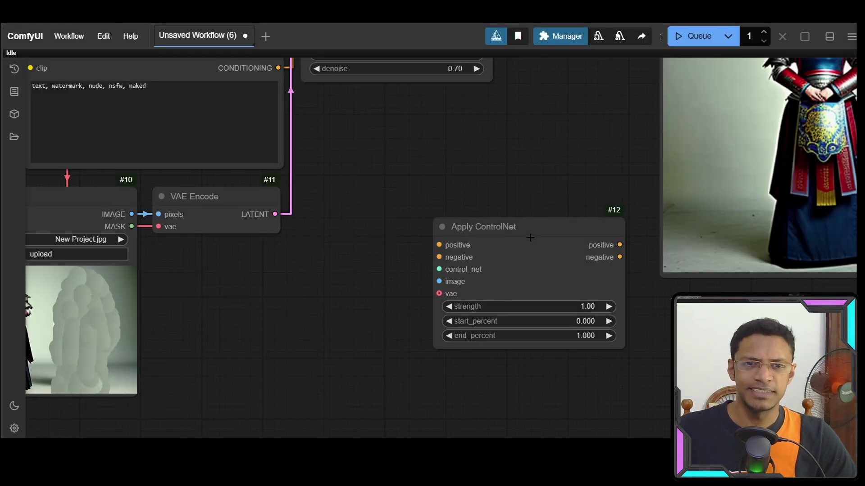
drag(497, 289, 456, 266)
scroll(360, 236, down, 5)
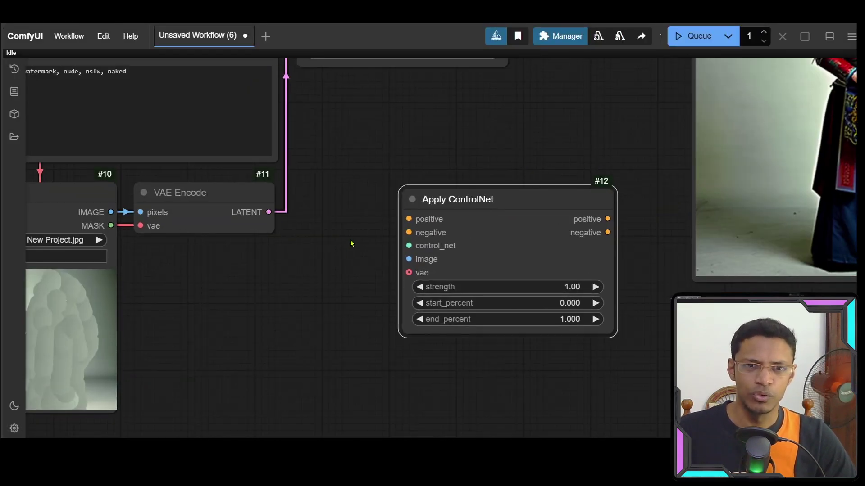
- Annotate the Apply ControlNet node by bracketing its inputs with an I and its outputs with an O
scroll(748, 153, up, 8)
key(.)
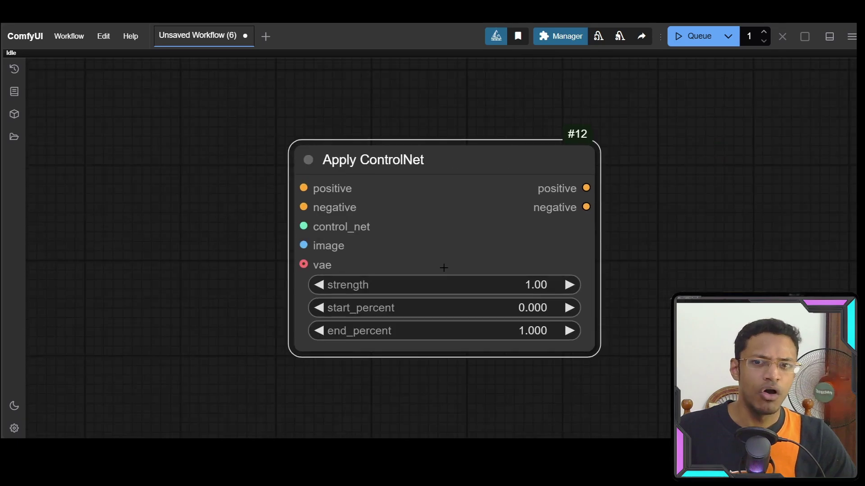
mouse_move(280, 187)
mouse_down()
mouse_move(236, 229)
mouse_move(267, 286)
mouse_up()
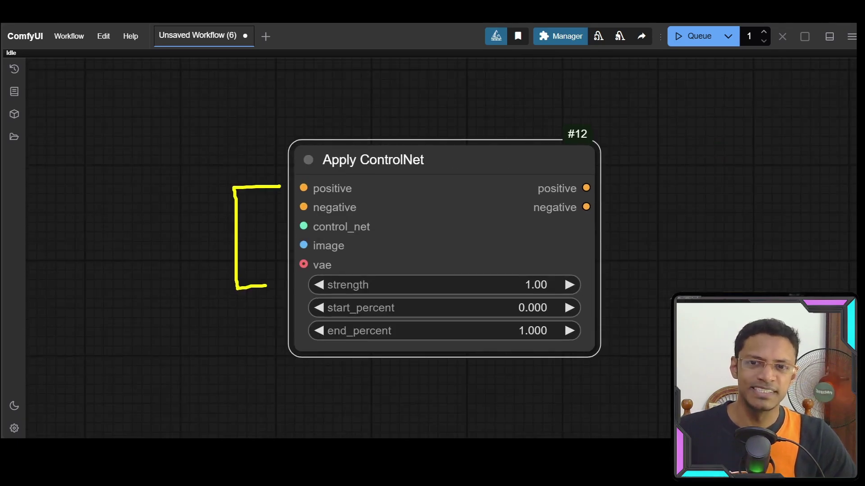
mouse_move(65, 244)
mouse_down()
mouse_move(112, 237)
mouse_move(90, 271)
mouse_move(74, 276)
mouse_move(129, 274)
mouse_up()
drag(609, 172, 616, 230)
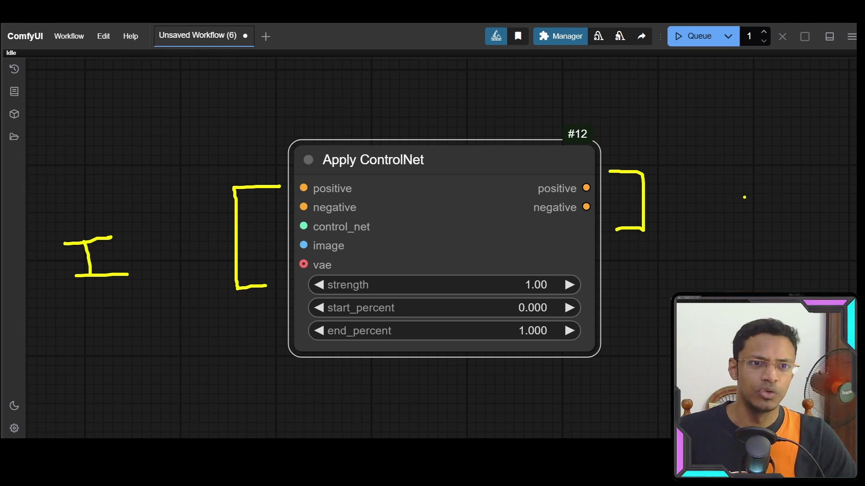
mouse_move(744, 193)
mouse_down()
mouse_move(773, 232)
mouse_move(742, 191)
mouse_up()
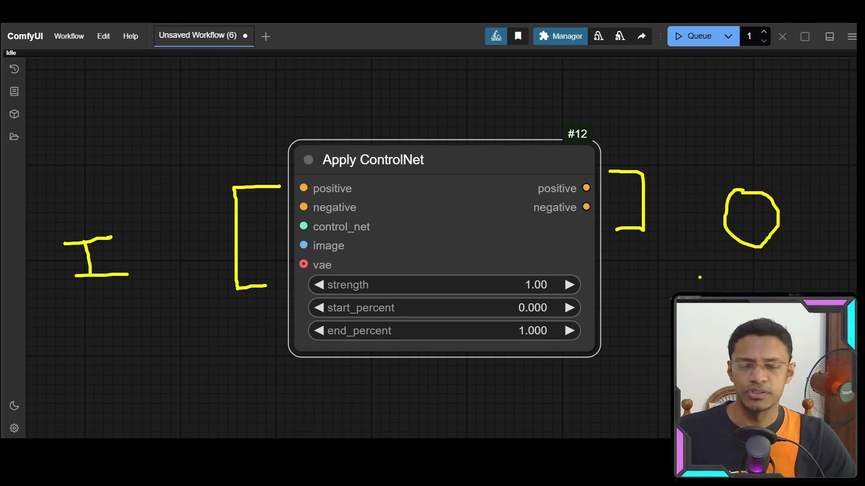
- Clear the annotations and mark each of the five Apply ControlNet inputs with a line, adding a circled dot beside them
key(e)
mouse_move(277, 191)
mouse_down()
mouse_move(252, 190)
mouse_move(239, 209)
mouse_up()
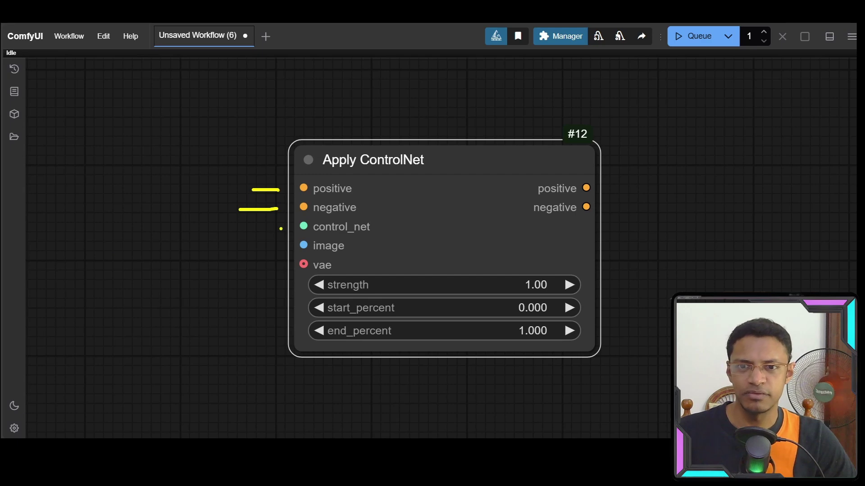
drag(281, 229, 213, 230)
mouse_move(283, 248)
mouse_down()
mouse_move(255, 249)
mouse_move(235, 271)
mouse_up()
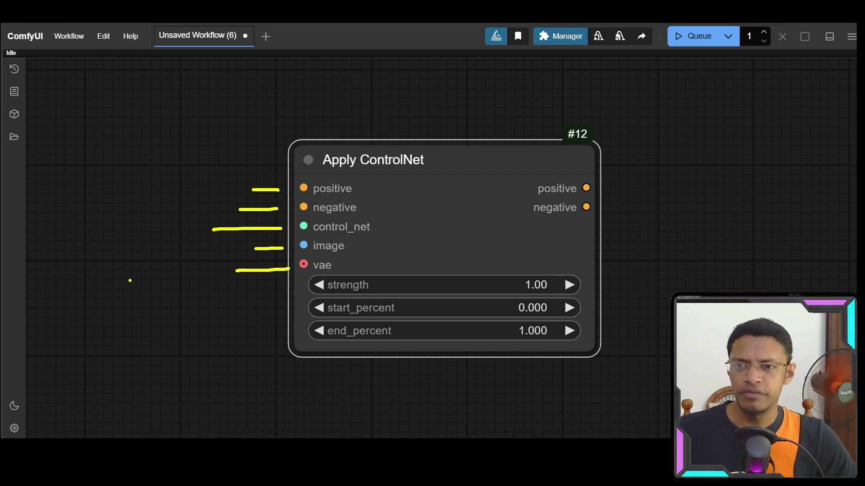
mouse_move(128, 274)
mouse_down()
mouse_move(103, 281)
mouse_move(131, 318)
mouse_move(153, 295)
mouse_move(129, 275)
mouse_move(126, 296)
mouse_up()
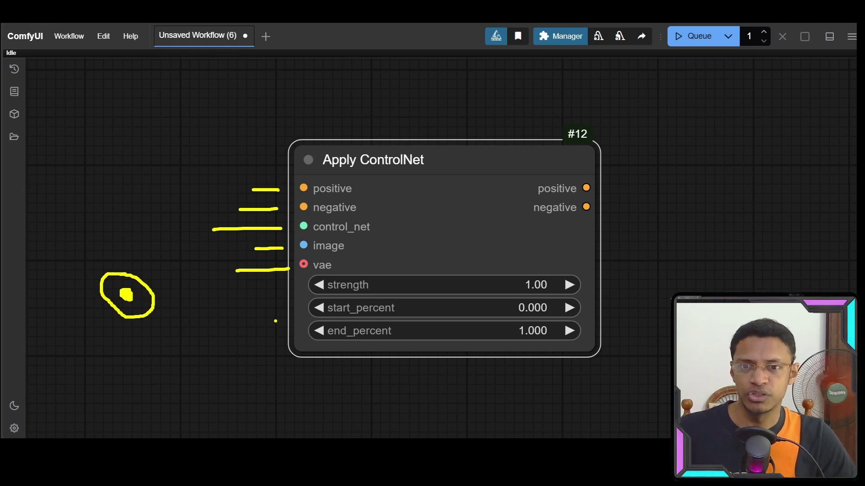
- Annotate the positive and negative inputs as "conditionings" and the control_net input as "Model"
mouse_move(287, 188)
mouse_down()
mouse_move(280, 213)
mouse_move(205, 202)
mouse_up()
text(conditionings)
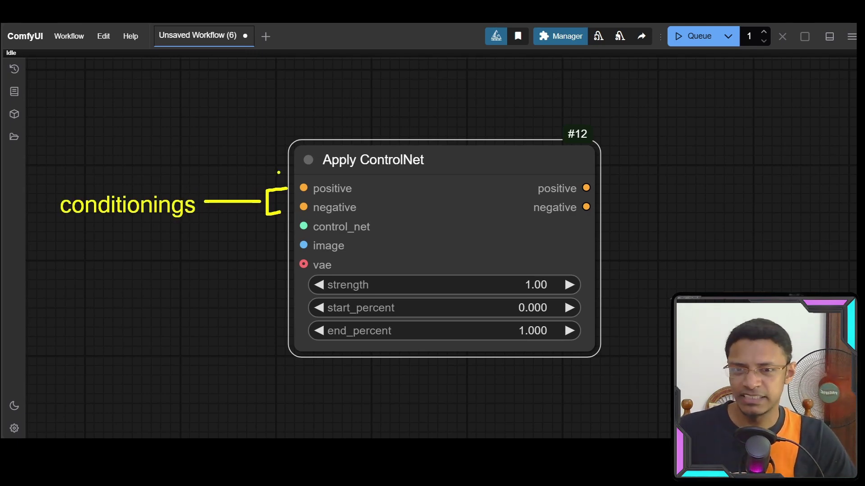
drag(303, 227, 194, 264)
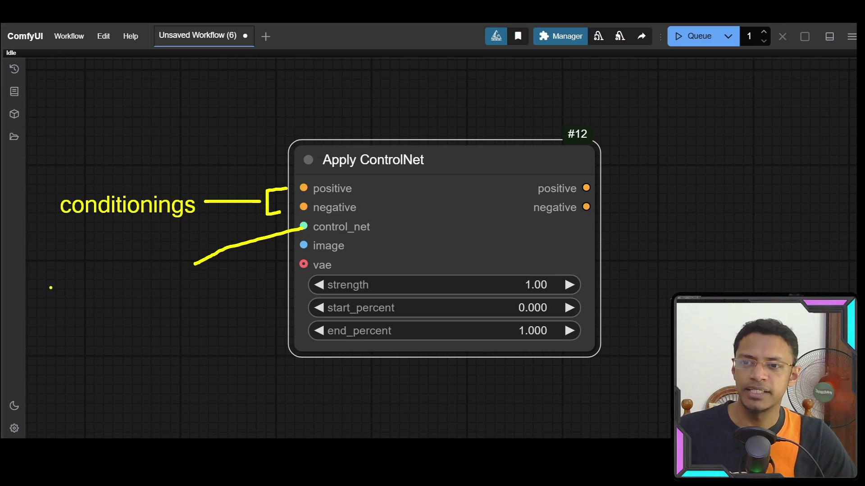
mouse_move(51, 308)
mouse_down()
mouse_move(63, 279)
mouse_move(88, 313)
mouse_move(112, 313)
mouse_move(101, 299)
mouse_up()
drag(125, 253, 128, 304)
drag(132, 301, 170, 302)
drag(166, 248, 168, 304)
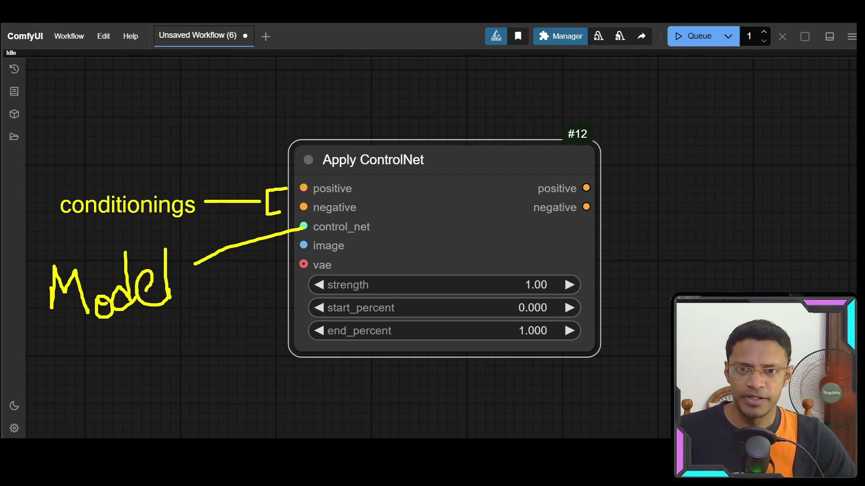
- Annotate the image input as "Control" and draw lines out from the positive and negative outputs
drag(292, 255, 192, 337)
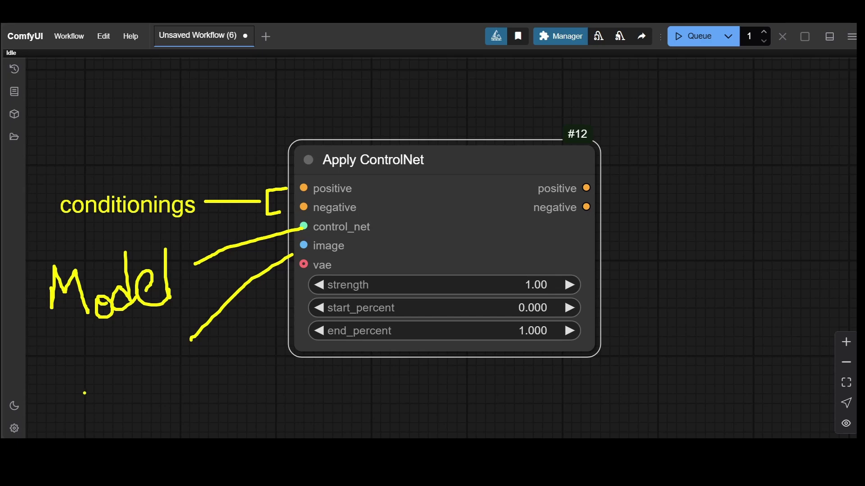
mouse_move(61, 369)
mouse_down()
mouse_move(75, 404)
mouse_move(105, 389)
mouse_move(131, 418)
mouse_move(134, 398)
mouse_move(149, 416)
mouse_move(165, 408)
mouse_up()
drag(163, 353, 182, 399)
click(196, 400)
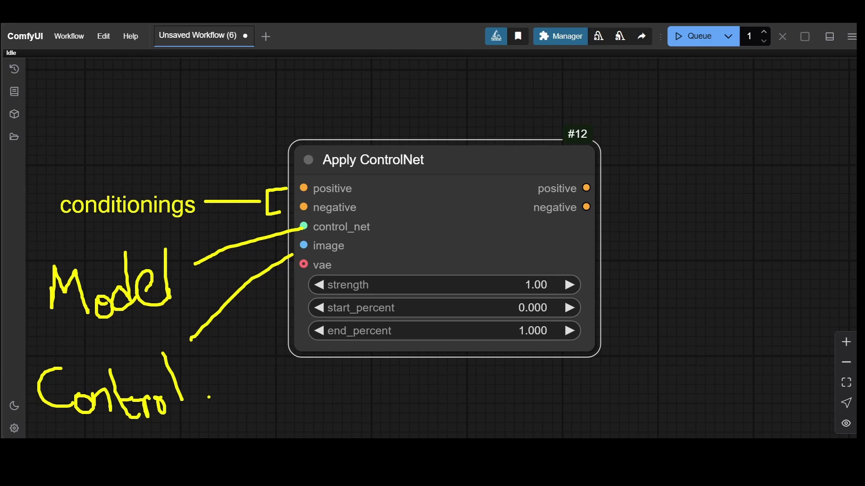
drag(278, 259, 304, 246)
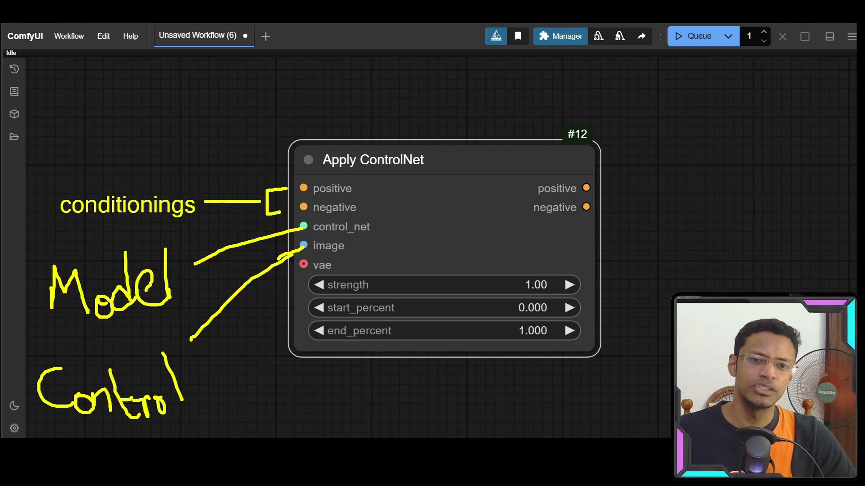
drag(604, 187, 669, 162)
drag(603, 209, 675, 213)
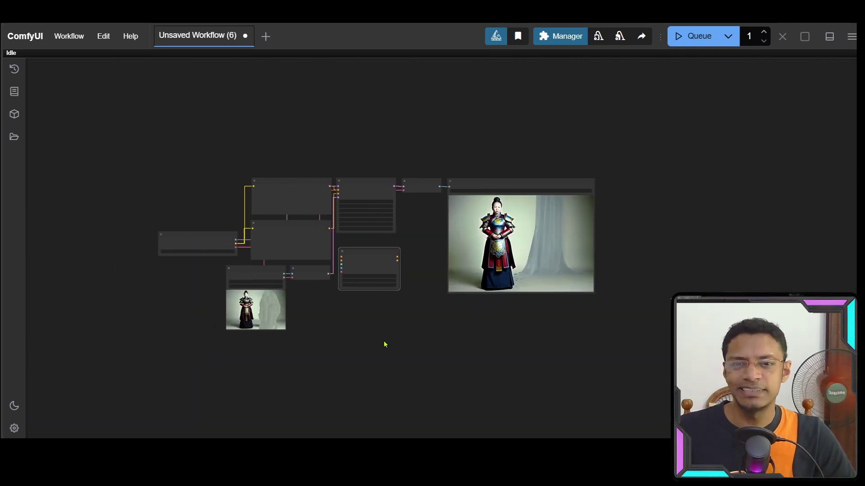
- Move the checkpoint, prompt and source image nodes away from the KSampler and place Apply ControlNet between the prompts and the KSampler
scroll(382, 344, up, 10)
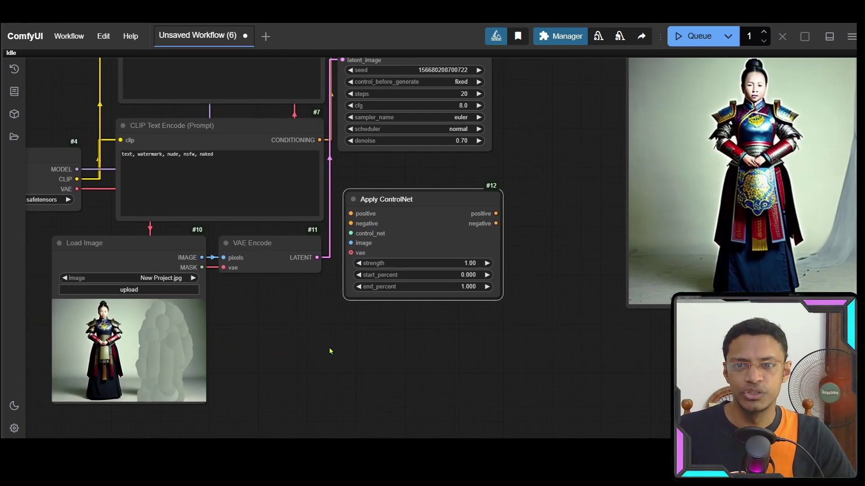
drag(403, 224, 402, 209)
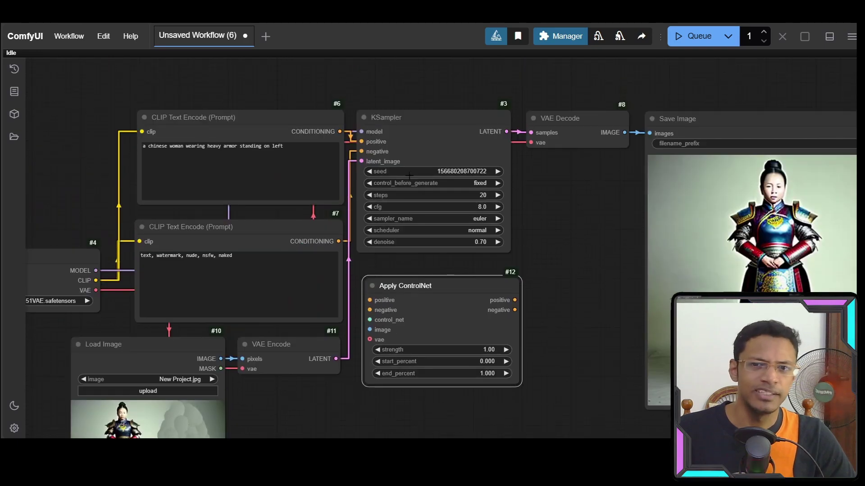
drag(441, 298, 438, 306)
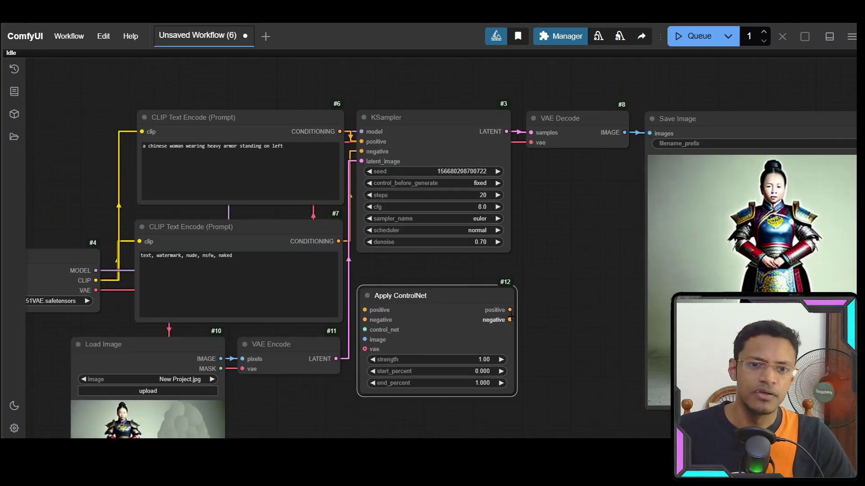
scroll(508, 330, up, 7)
scroll(507, 331, down, 5)
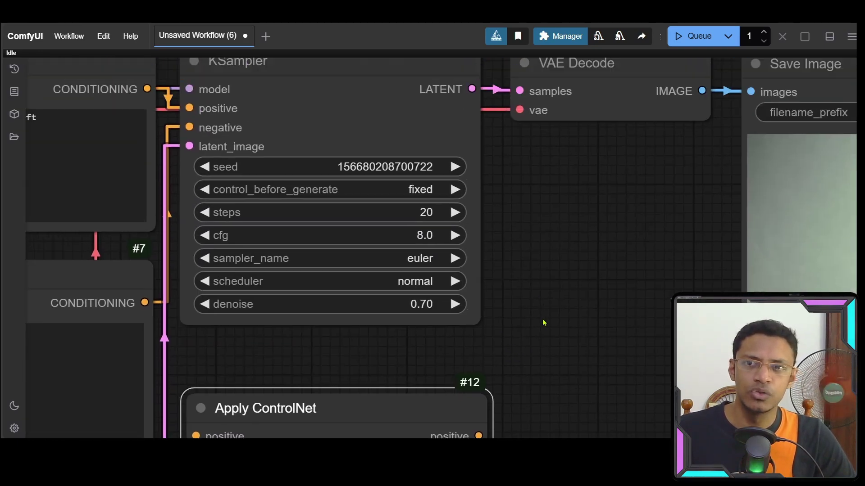
scroll(436, 407, down, 2)
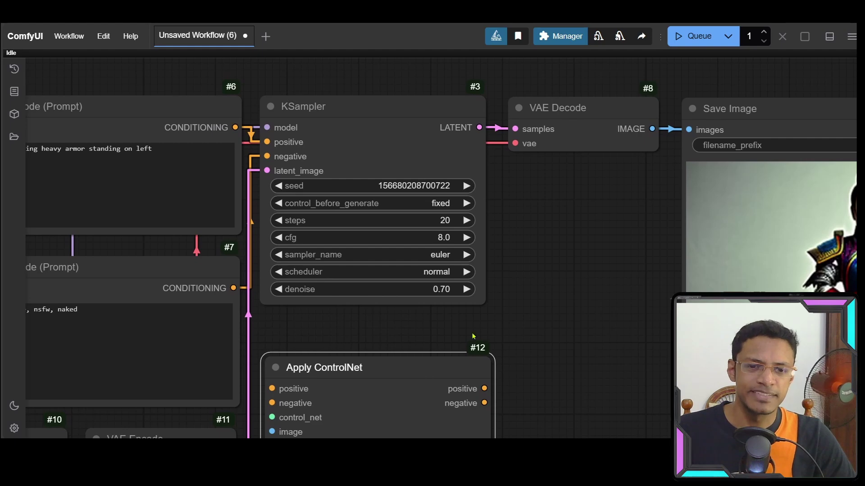
scroll(473, 338, down, 3)
drag(454, 421, 433, 360)
drag(135, 405, 204, 107)
drag(358, 169, 407, 205)
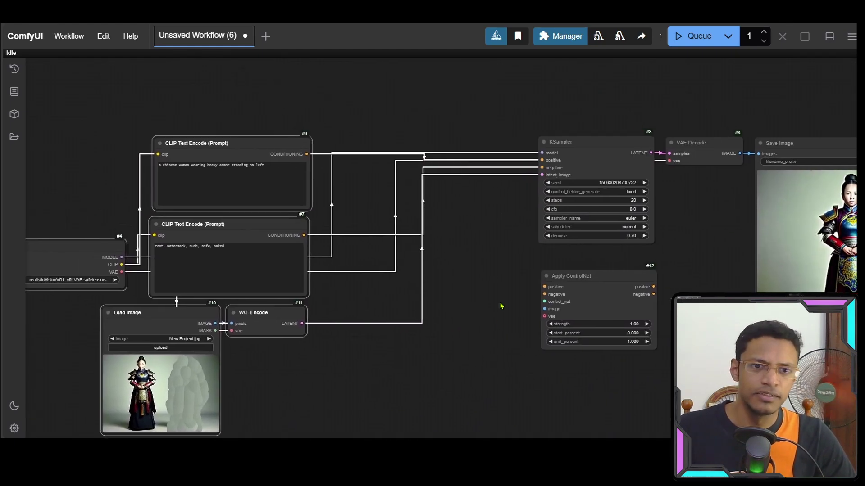
drag(629, 283, 463, 154)
drag(406, 254, 493, 267)
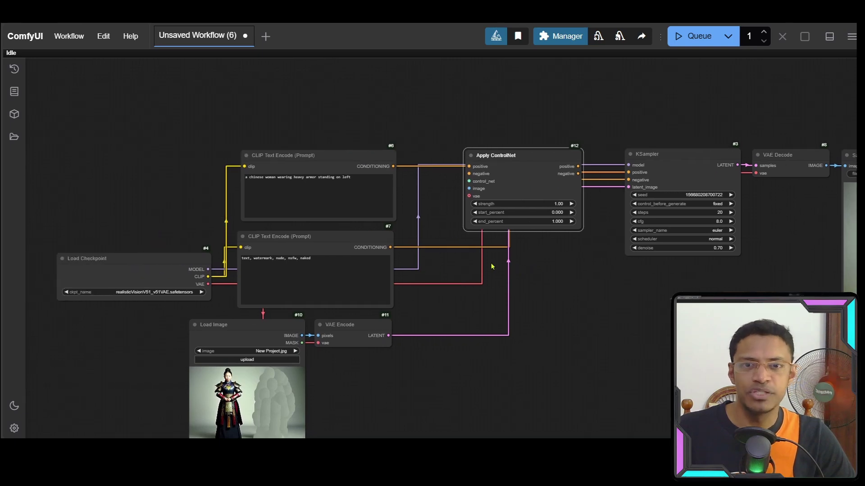
- Connect Apply ControlNet's positive and negative outputs to the KSampler's matching positive and negative inputs
scroll(382, 218, up, 2)
drag(378, 186, 259, 226)
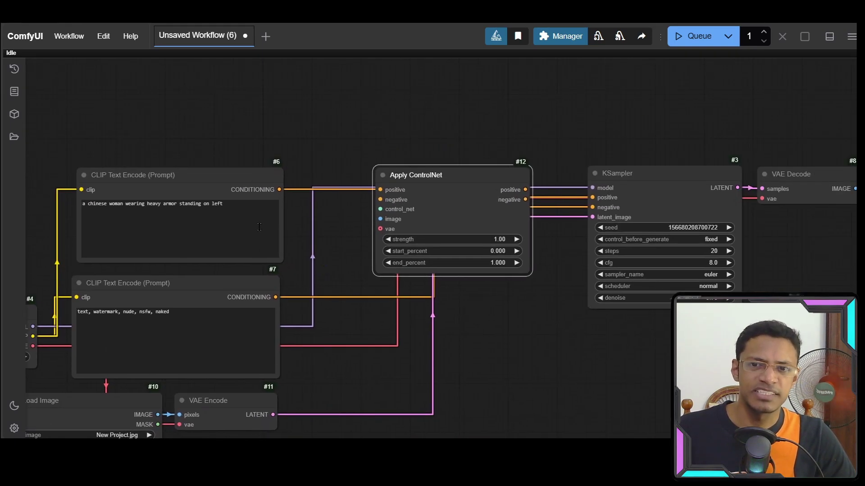
drag(567, 362, 491, 361)
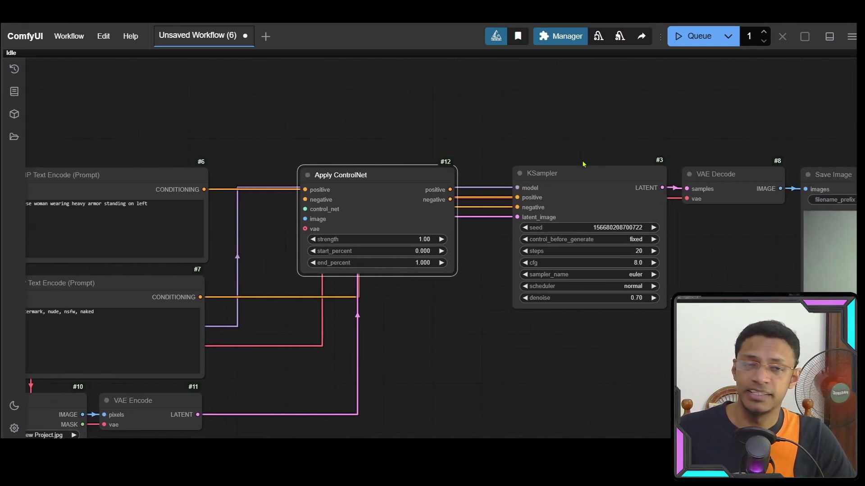
scroll(472, 241, up, 8)
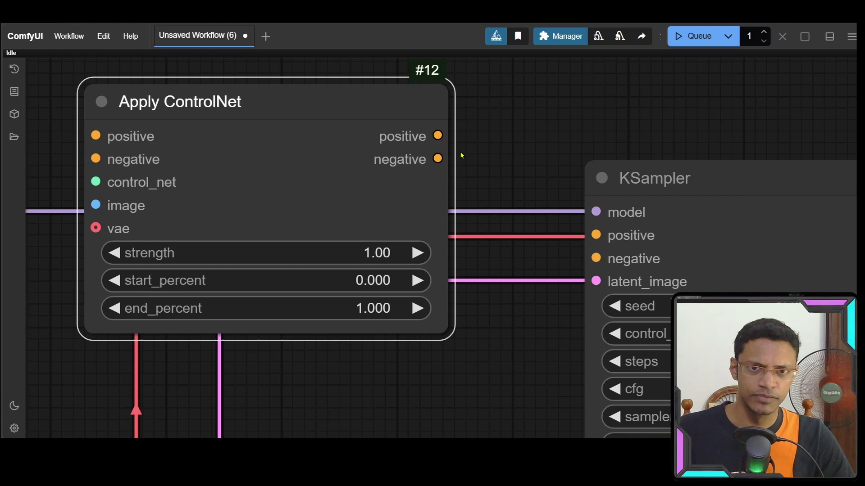
drag(439, 135, 590, 236)
drag(438, 158, 584, 261)
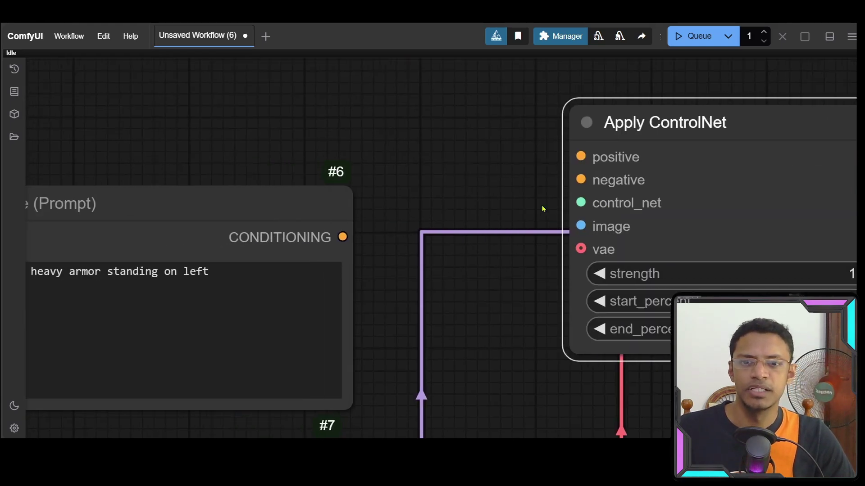
- Connect the two CLIP Text Encode nodes' conditioning outputs to Apply ControlNet's positive and negative inputs
drag(400, 298, 412, 281)
scroll(420, 300, down, 4)
scroll(419, 309, down, 2)
drag(369, 179, 517, 129)
drag(363, 337, 516, 144)
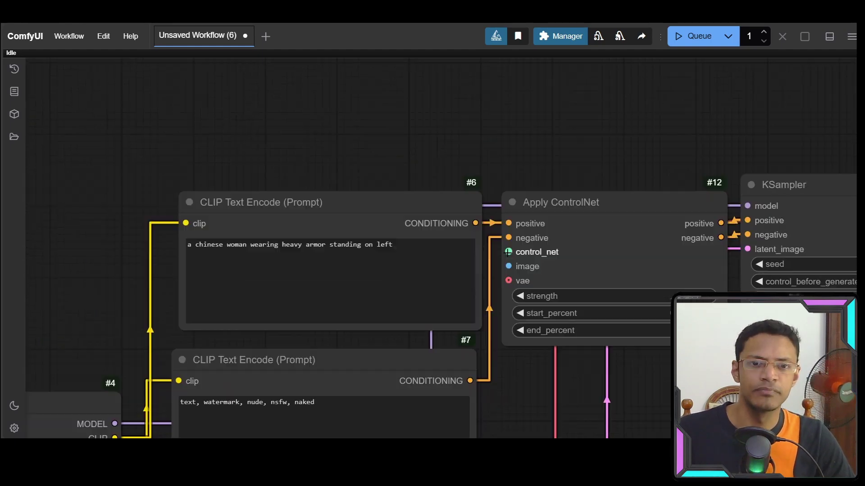
- Add a ControlNetLoader node to Apply ControlNet's control_net input, place it above the positive prompt and widen it to show the model name
drag(495, 252, 474, 177)
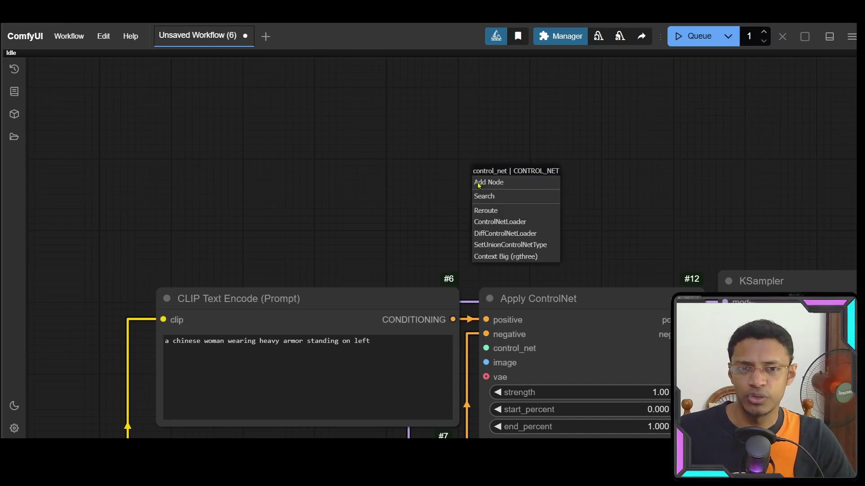
click(523, 223)
drag(554, 170, 245, 205)
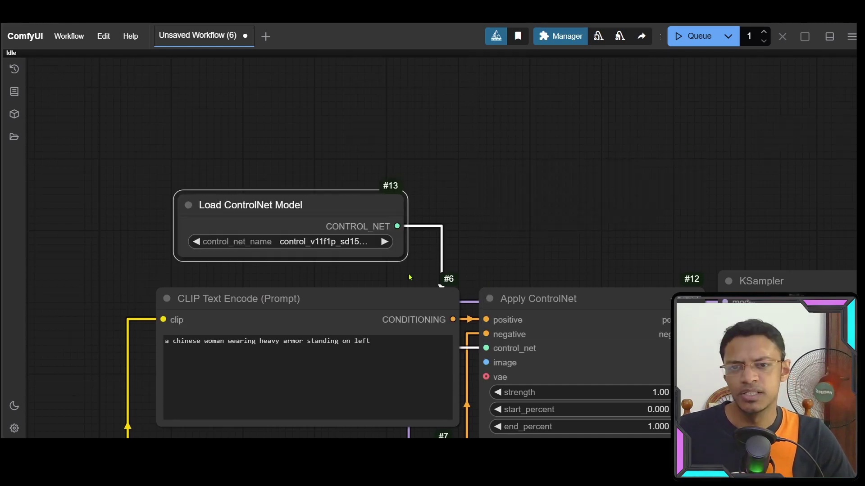
drag(400, 255, 452, 261)
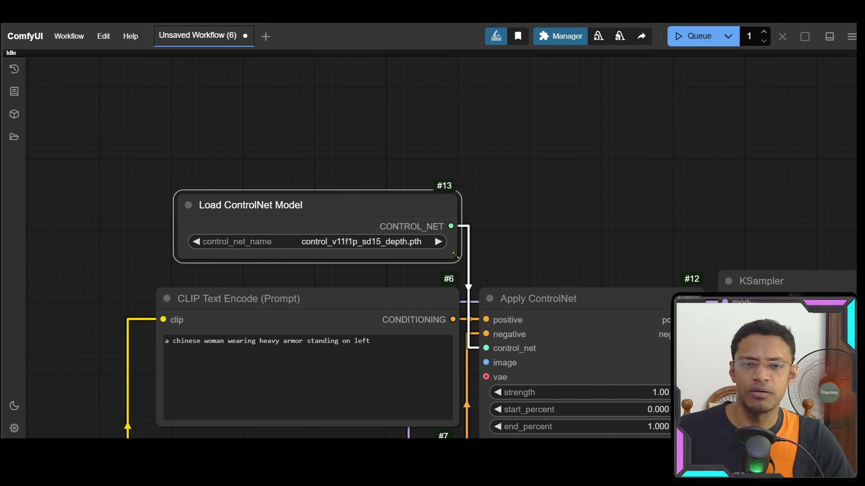
drag(417, 206, 415, 209)
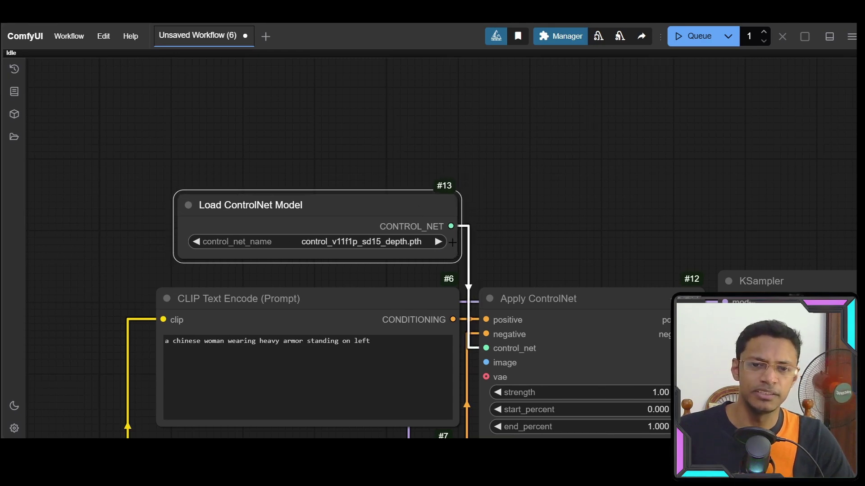
- Connect Load Image's IMAGE output to Apply ControlNet's image input
scroll(514, 250, down, 3)
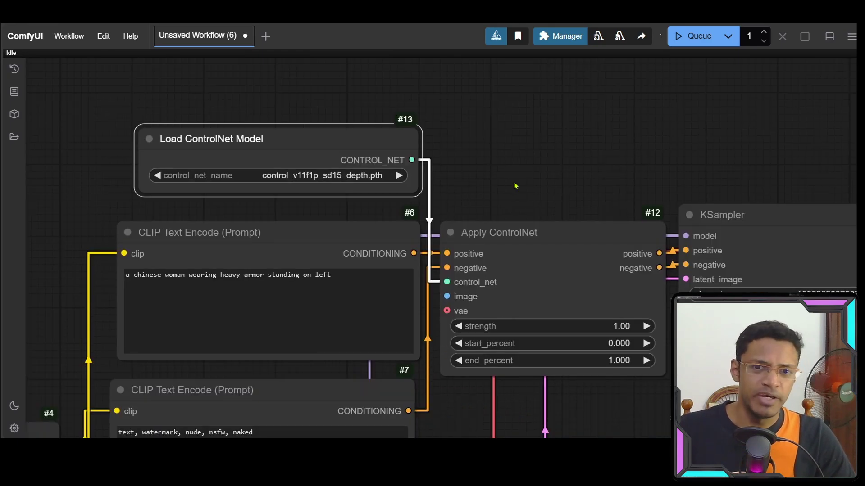
scroll(515, 187, down, 5)
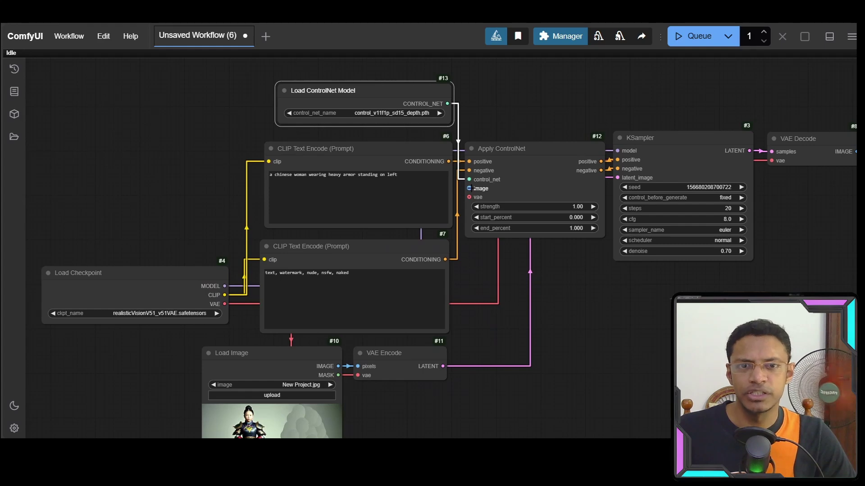
drag(469, 188, 281, 369)
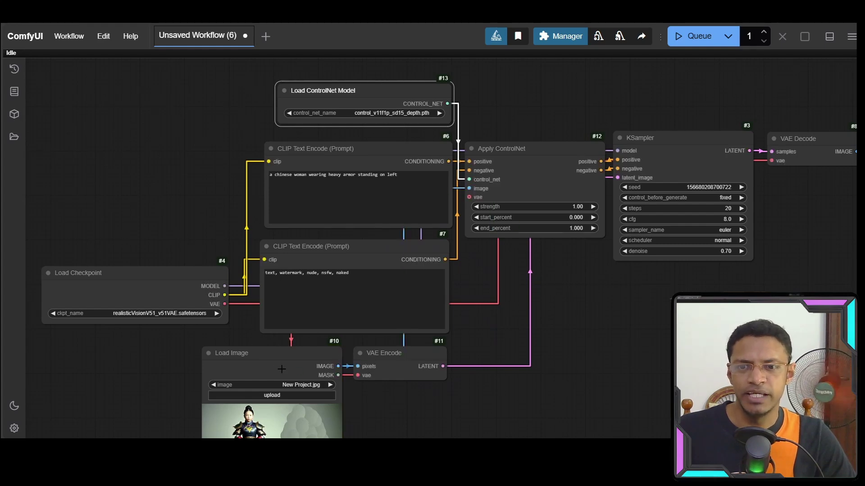
- Replace VAE Encode with a 768 × 512 Empty Latent Image node feeding the KSampler's latent_image input, placed below the negative prompt
click(405, 362)
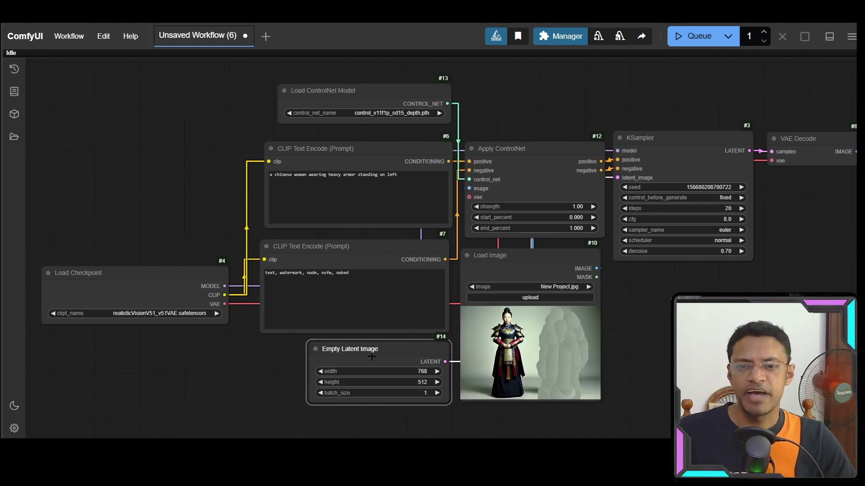
drag(372, 356, 359, 356)
scroll(532, 289, up, 3)
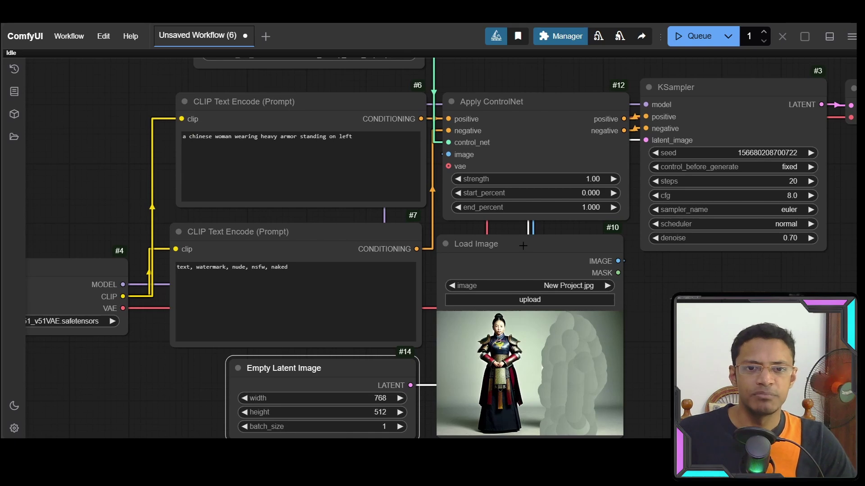
- Align Load Image beneath Apply ControlNet and paste the white-on-black character line drawing into it
drag(523, 245, 528, 245)
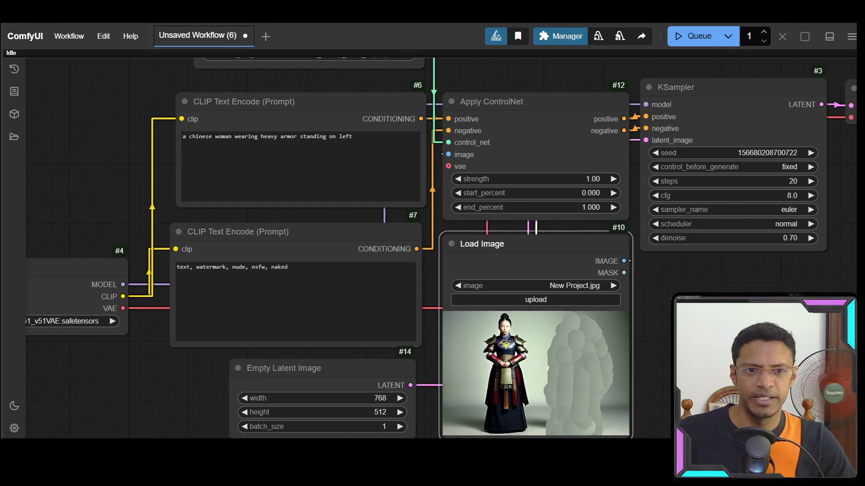
scroll(586, 376, down, 1)
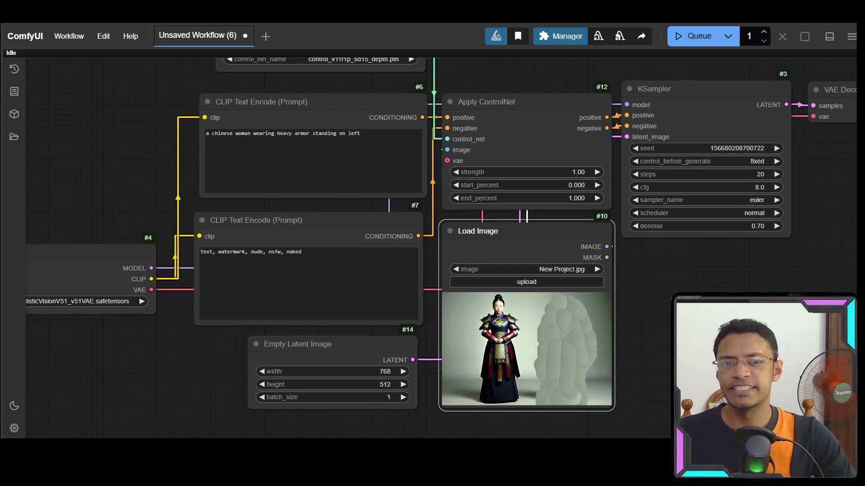
key(ctrl+v)
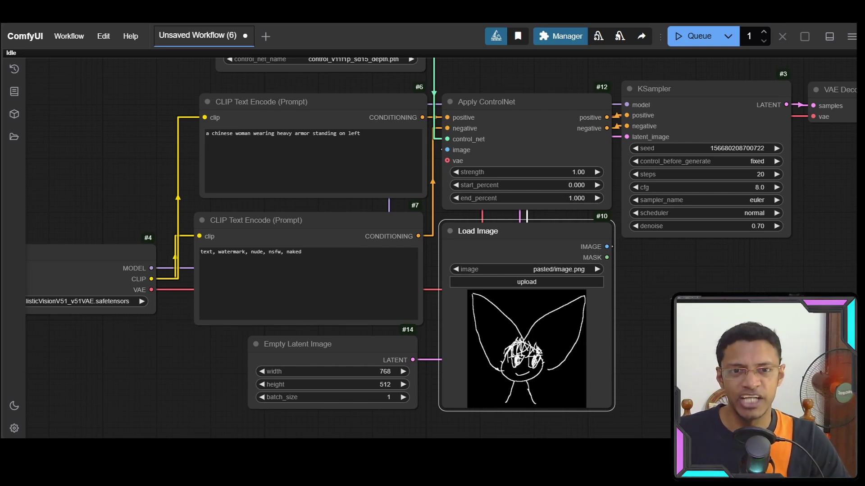
- Switch the Load ControlNet Model node to control_v11p_sd15_canny.pth and generate an image from the line drawing
scroll(559, 327, up, 5)
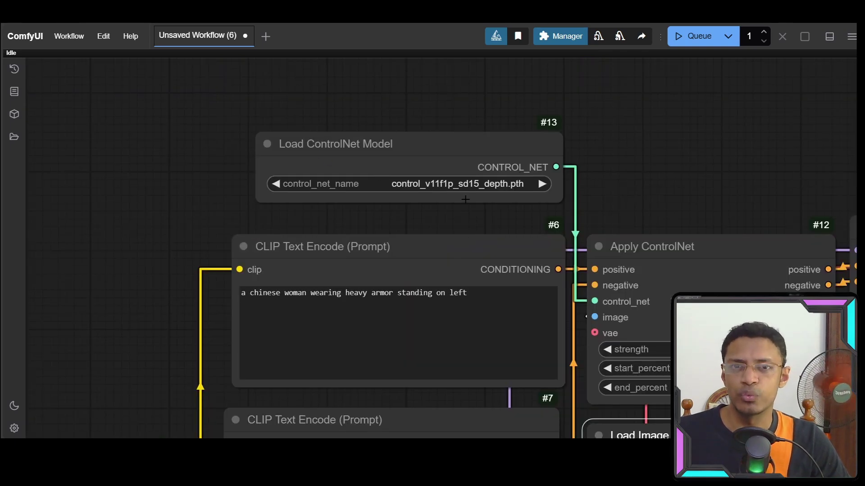
click(460, 184)
scroll(325, 123, down, 5)
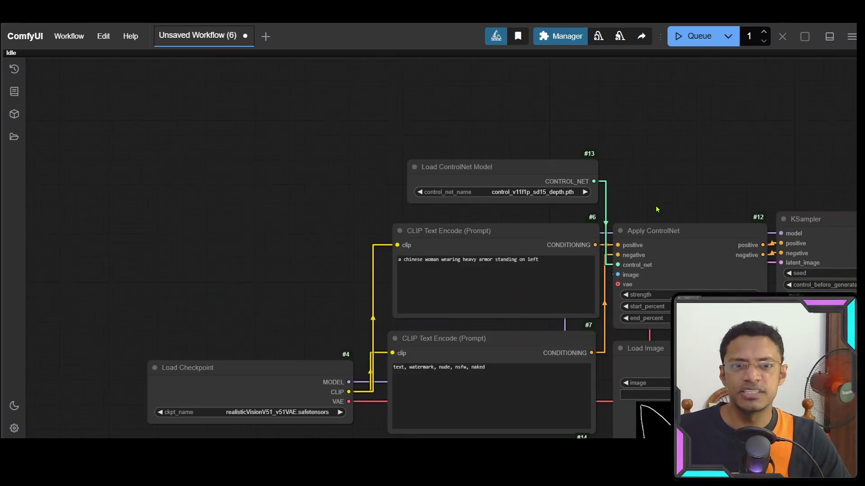
drag(325, 123, 325, 122)
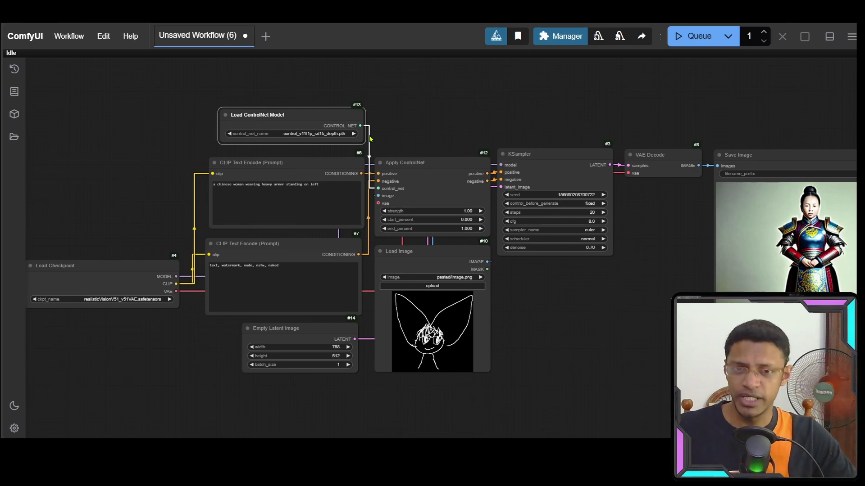
drag(607, 303, 641, 298)
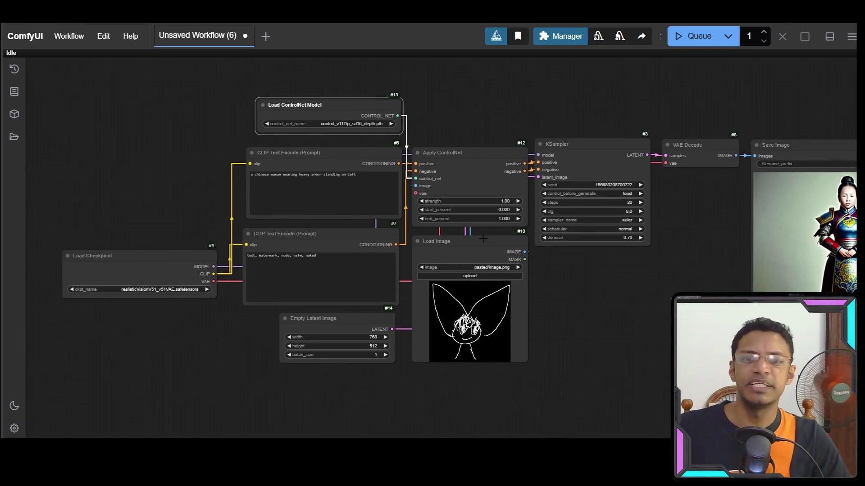
drag(474, 247, 478, 249)
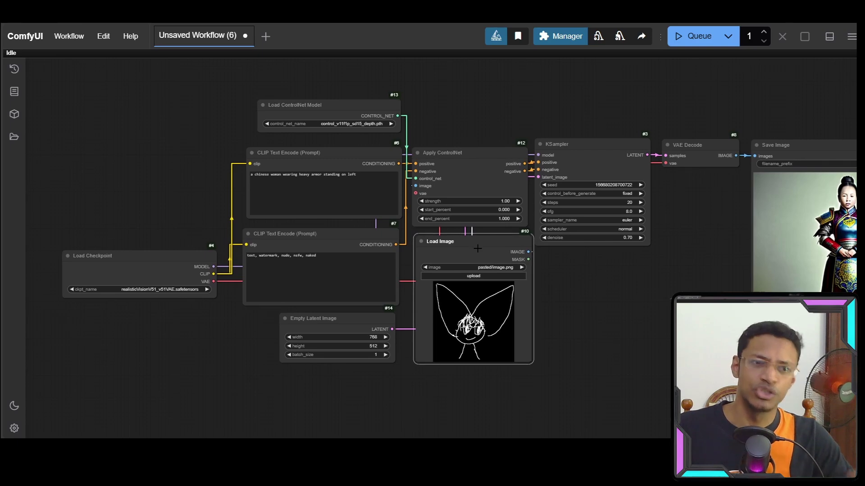
drag(604, 251, 508, 259)
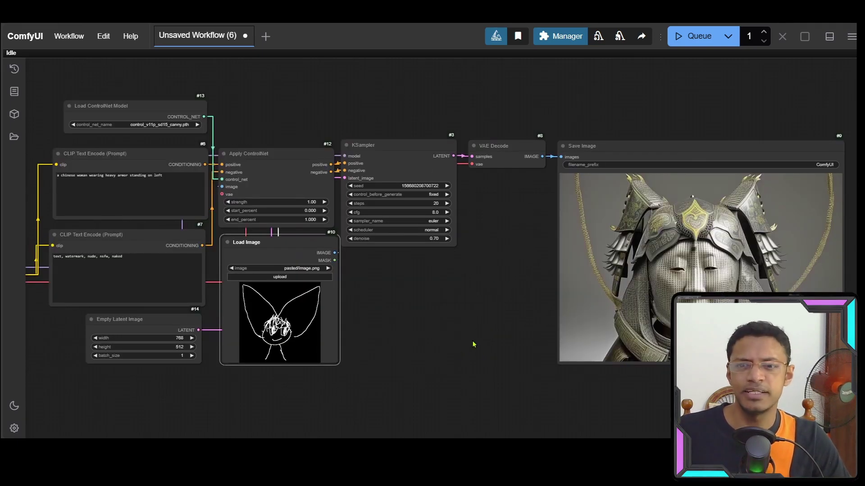
- Set the Empty Latent Image width to 512 and generate the image again
drag(230, 382, 417, 376)
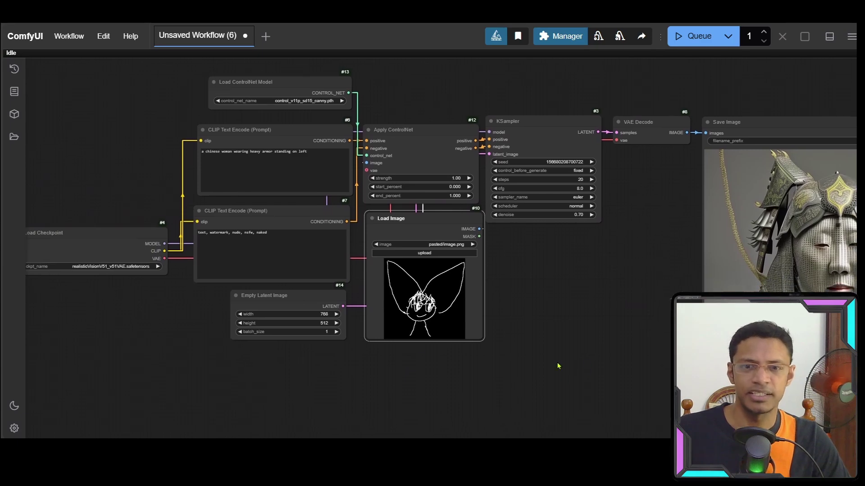
scroll(343, 315, up, 4)
click(328, 313)
text(512)
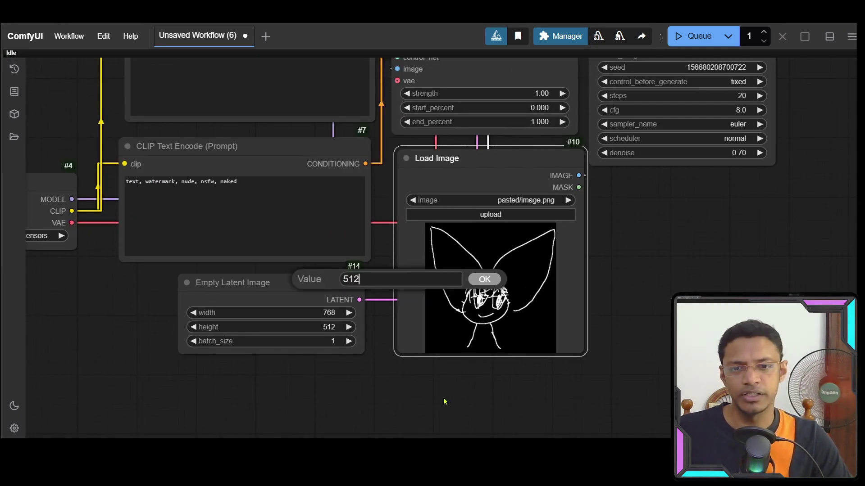
key(Return)
key(ctrl+Return)
scroll(455, 386, down, 6)
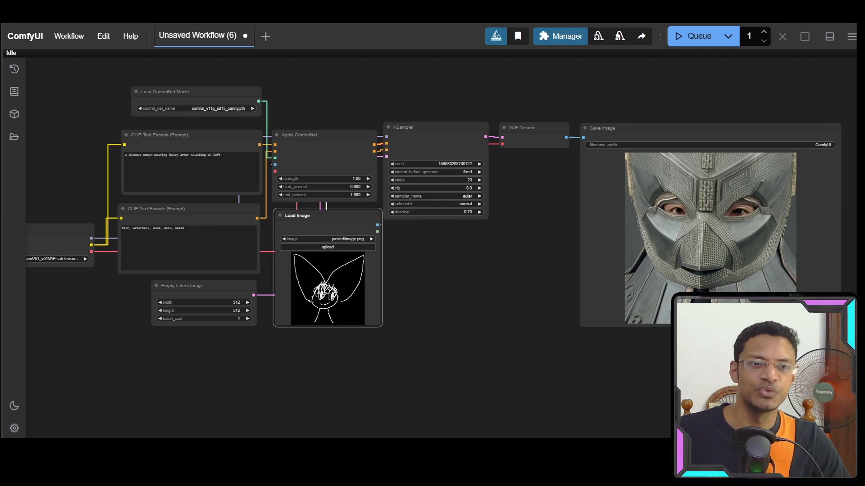
scroll(124, 139, up, 7)
scroll(802, 341, down, 6)
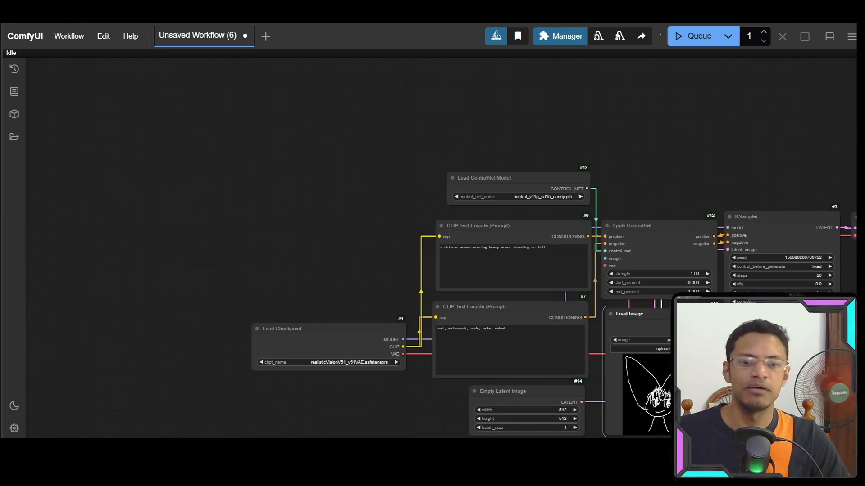
scroll(313, 297, up, 6)
scroll(652, 274, down, 8)
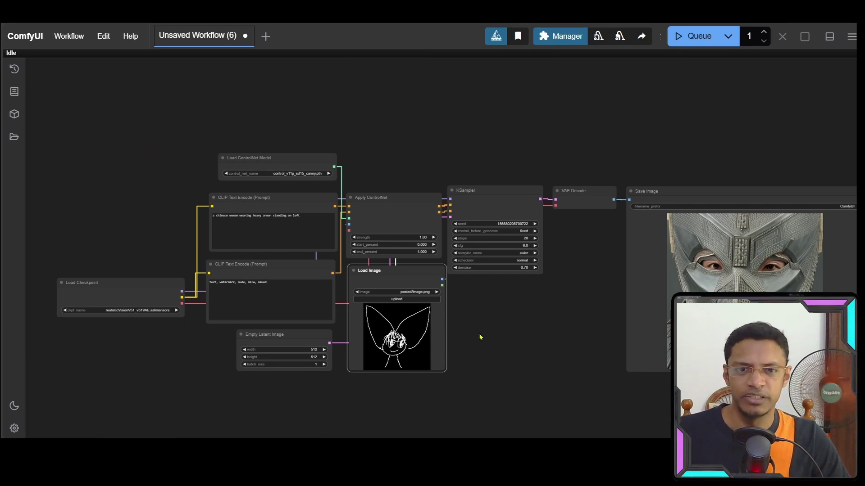
scroll(480, 337, up, 4)
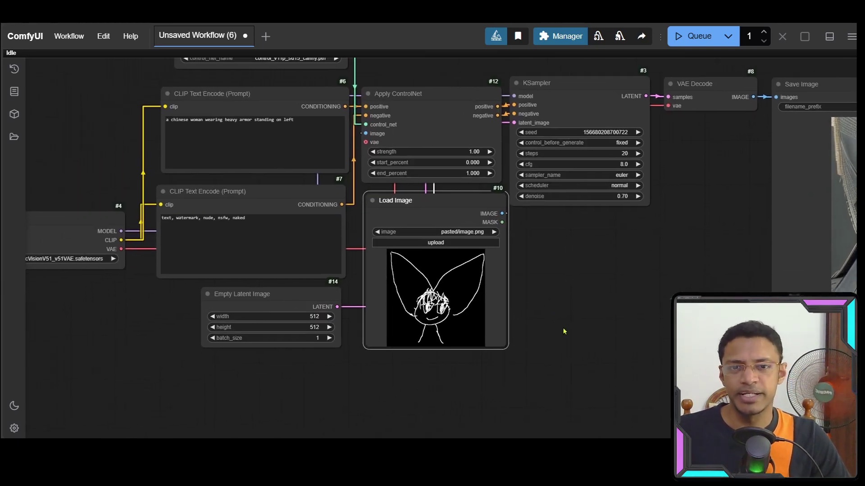
drag(564, 332, 515, 332)
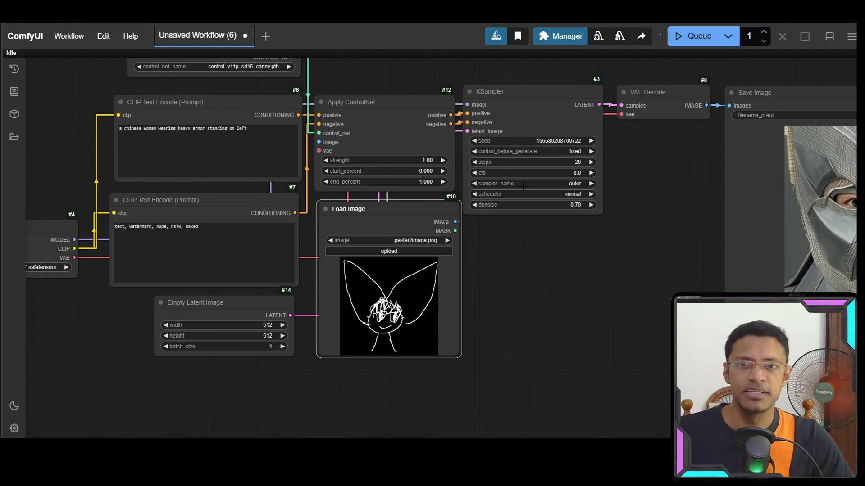
drag(304, 190, 303, 235)
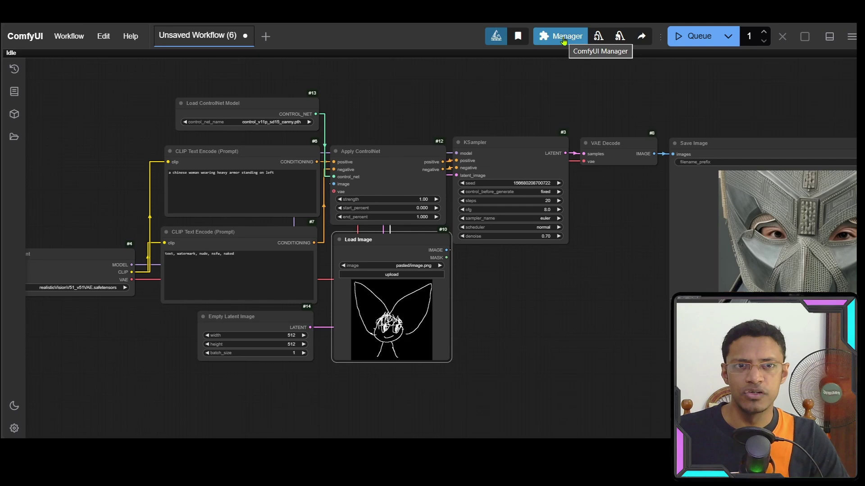
- Open the Model Manager in ComfyUI Manager, search for "controlnet" and look through the listed models
click(564, 40)
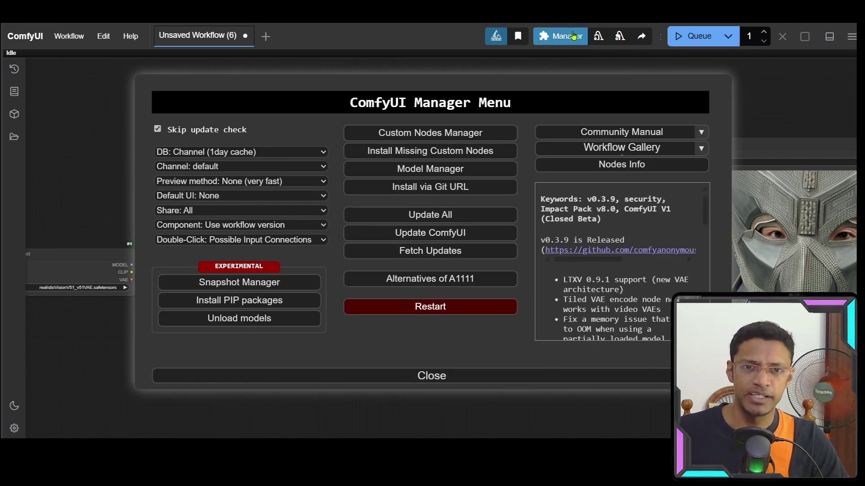
click(448, 173)
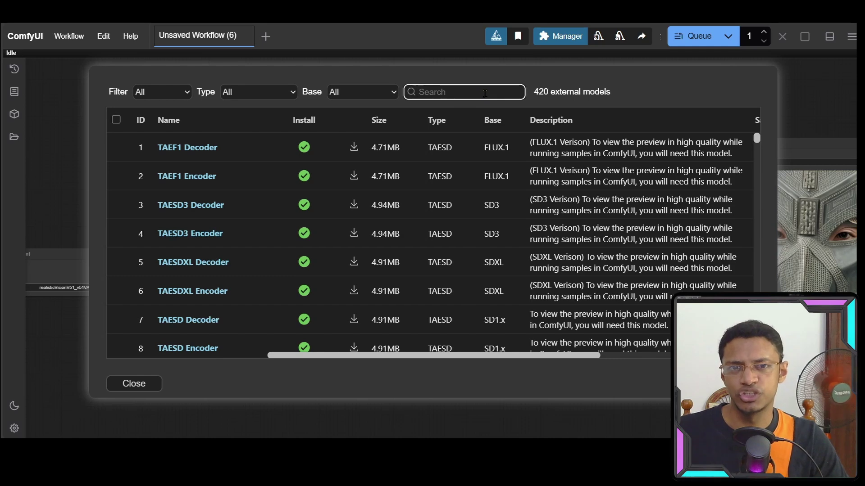
click(449, 92)
text(controlnet)
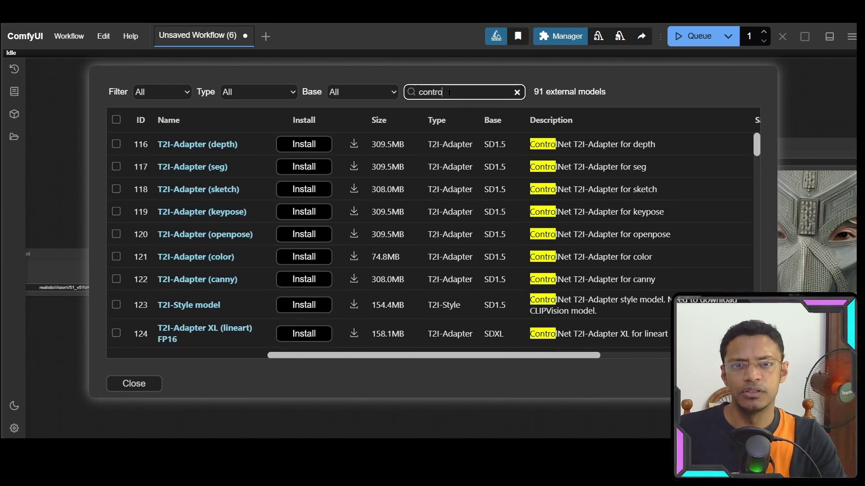
scroll(719, 177, down, 3)
scroll(719, 177, down, 15)
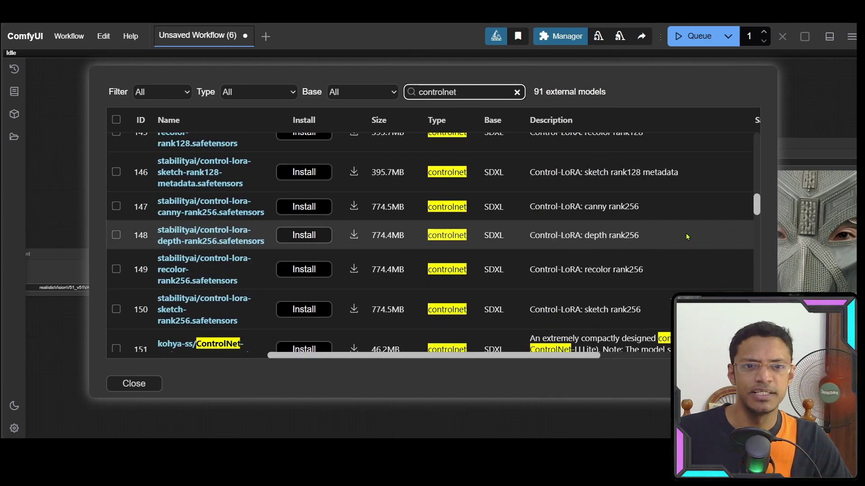
scroll(704, 277, down, 3)
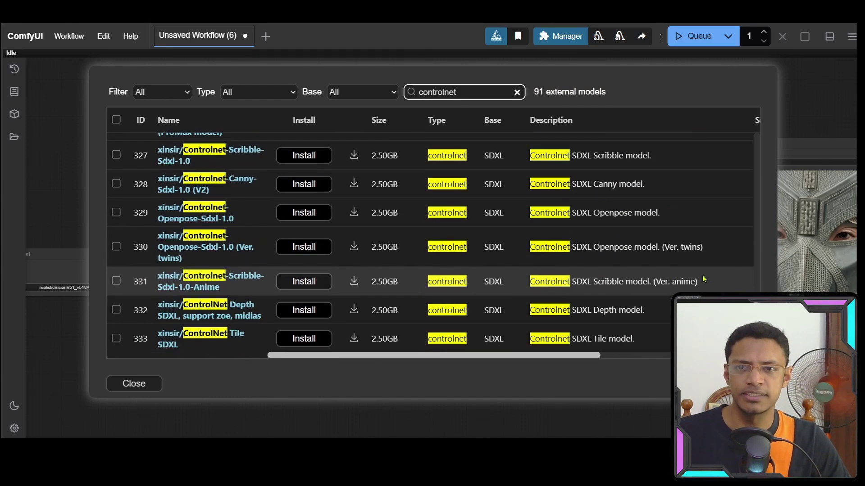
scroll(704, 279, up, 18)
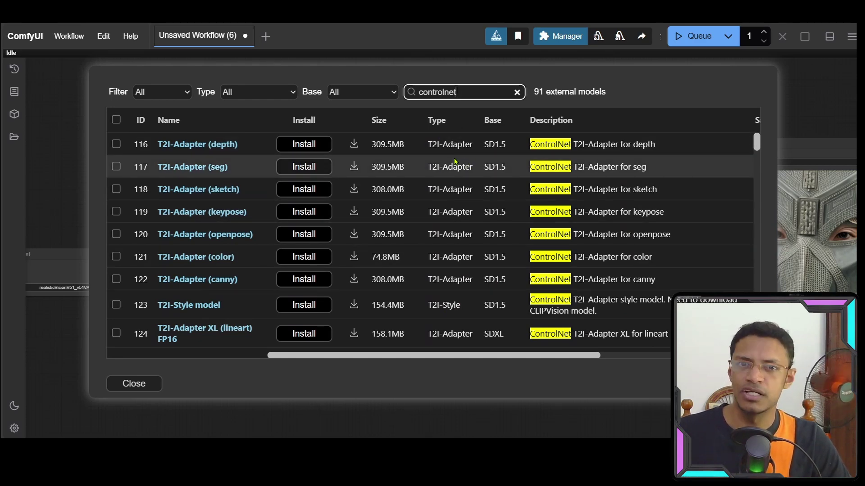
- Filter the ControlNet model list to the SD1.5 base
click(350, 96)
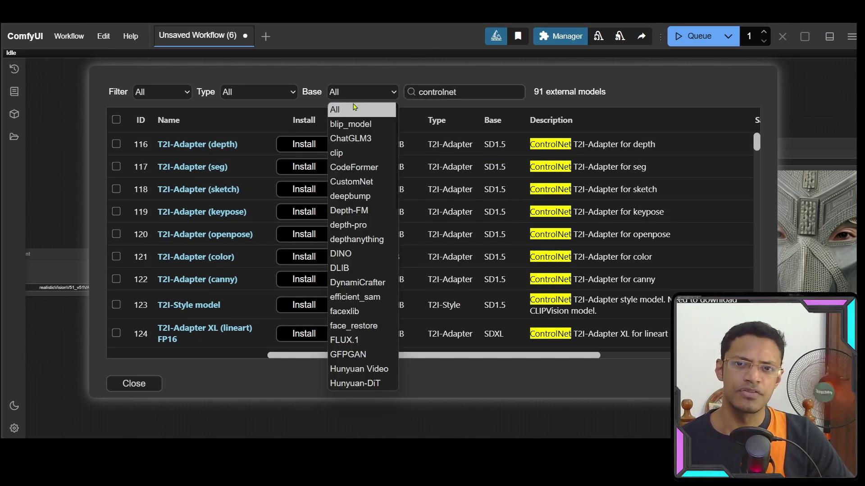
scroll(358, 198, down, 10)
scroll(358, 218, up, 3)
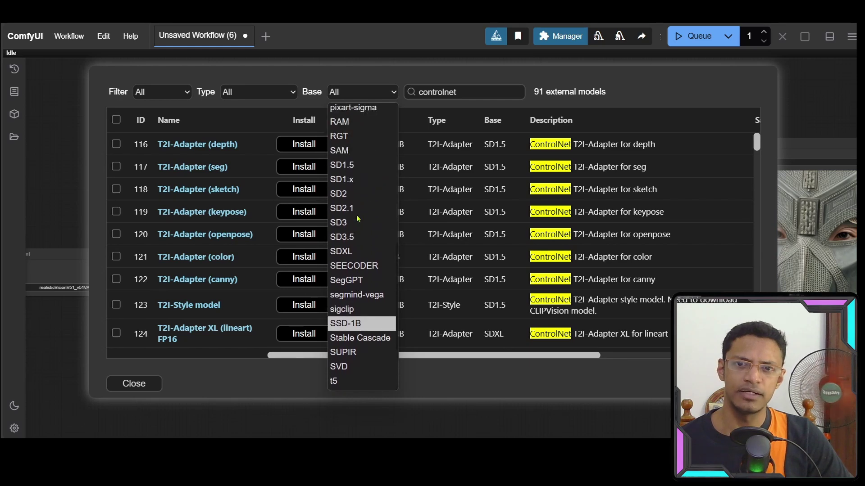
click(369, 169)
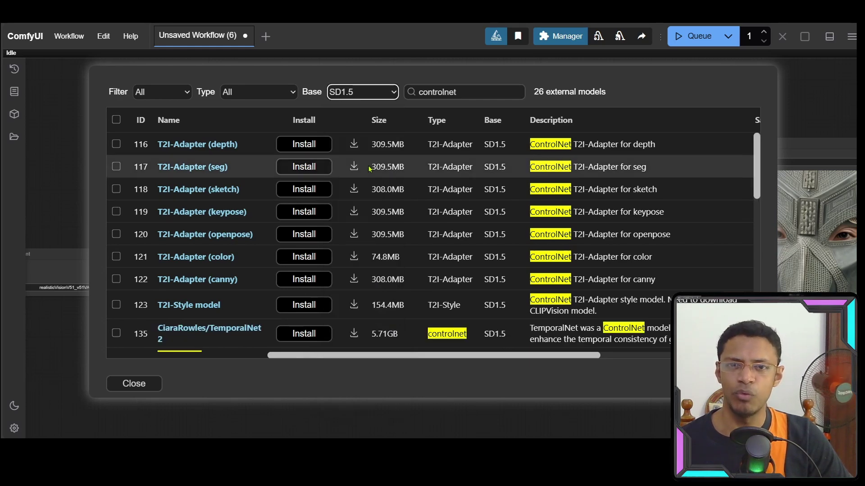
- Narrow the model list to the controlnet type and look through the available SD1.5 models
click(254, 96)
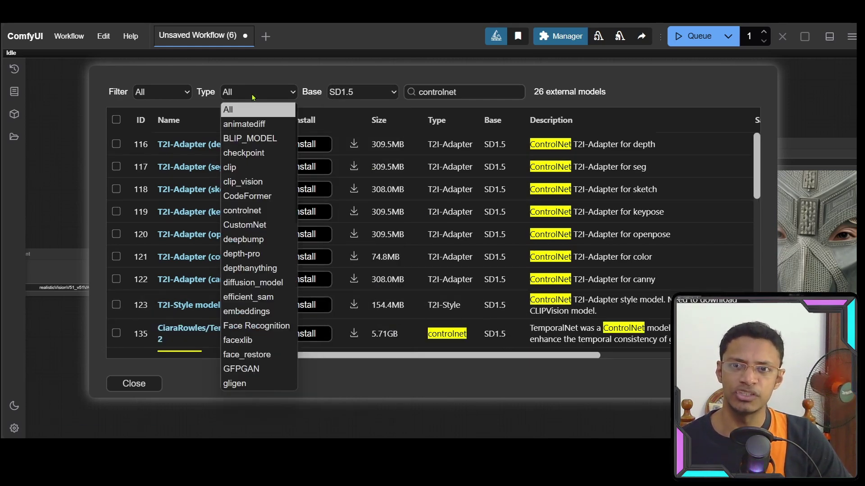
click(257, 210)
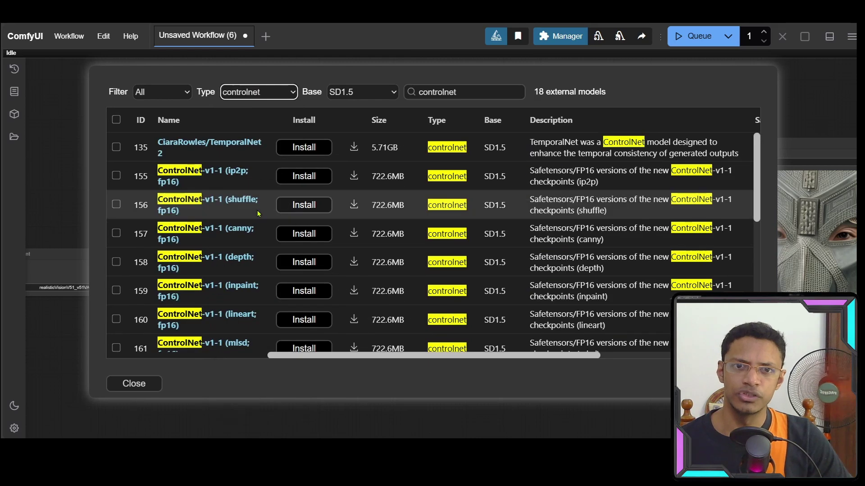
scroll(495, 264, down, 5)
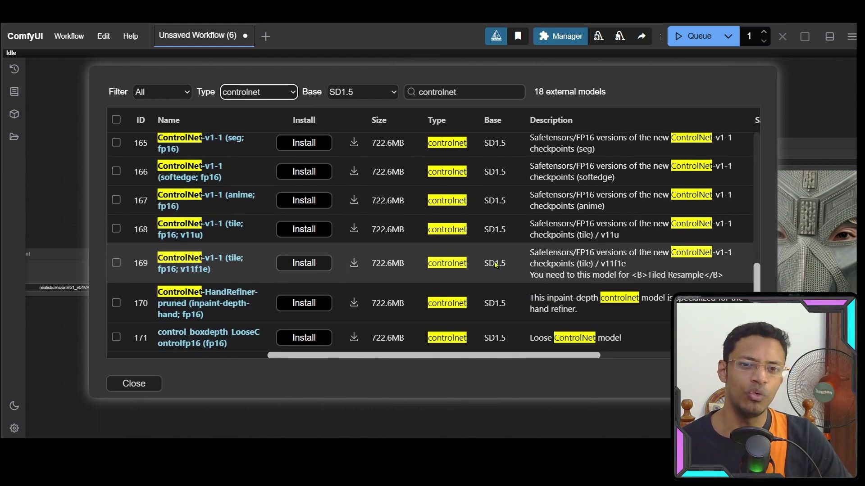
scroll(502, 309, up, 5)
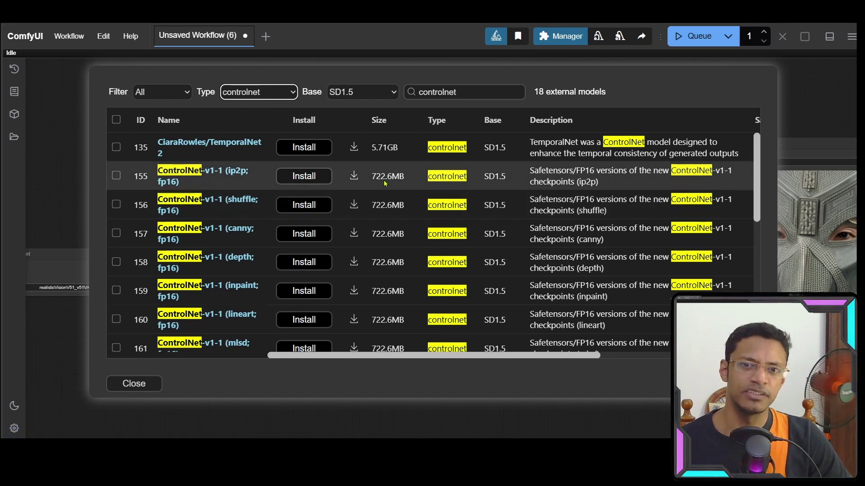
scroll(401, 187, down, 6)
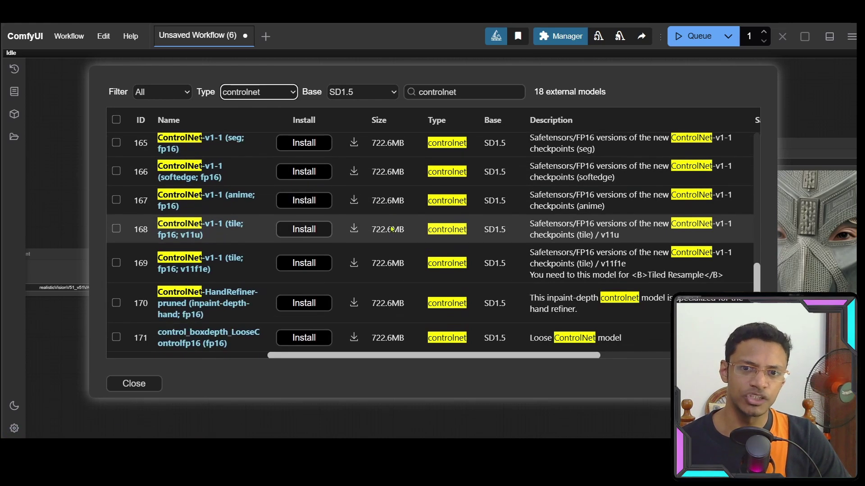
scroll(385, 288, up, 6)
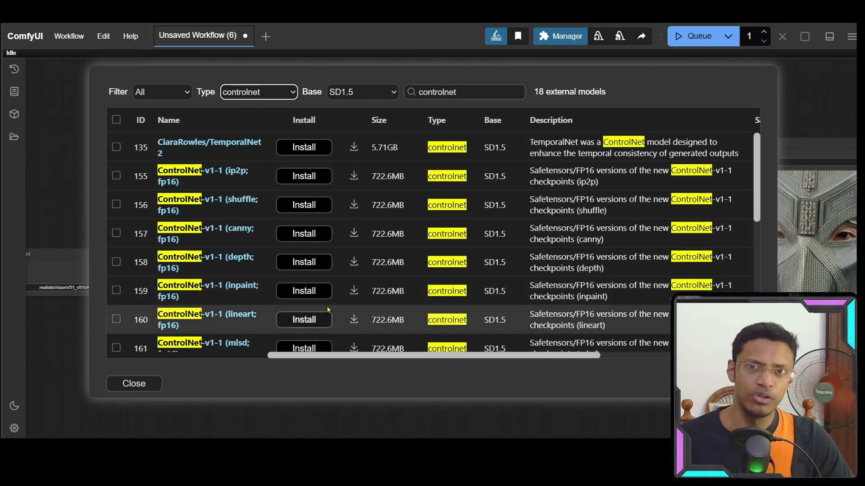
- Open the Hugging Face page of the ControlNet-v1-1 lineart fp16 model and look through the repository's files
click(172, 316)
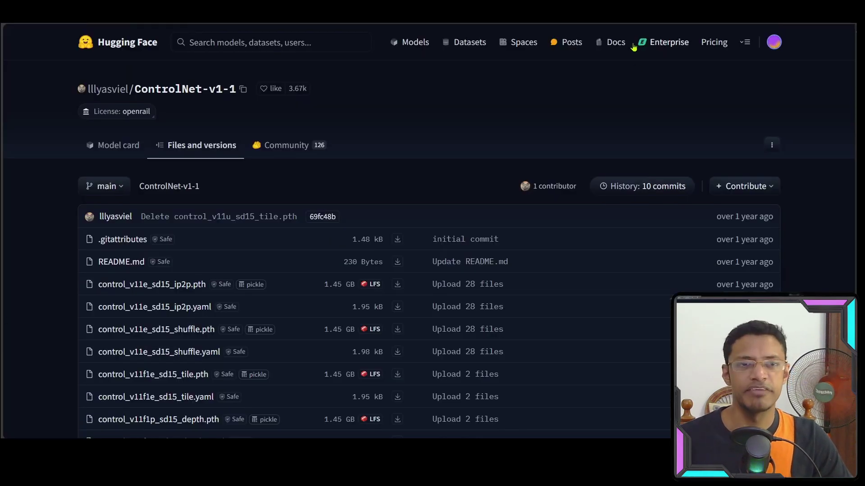
key(ctrl+w)
scroll(140, 237, down, 5)
scroll(346, 206, up, 3)
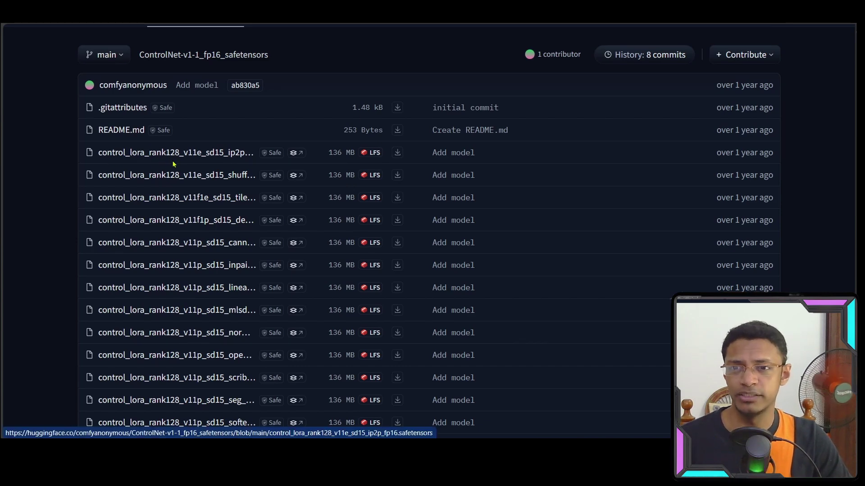
scroll(190, 226, down, 6)
scroll(270, 248, up, 7)
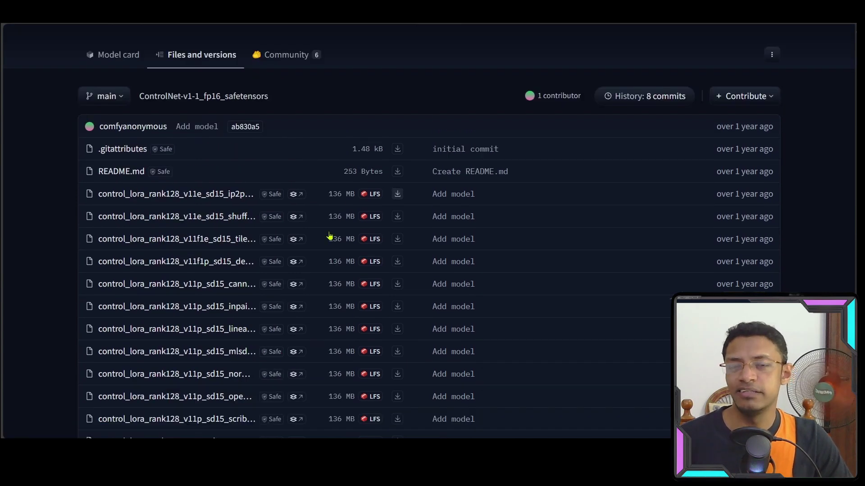
scroll(338, 311, down, 5)
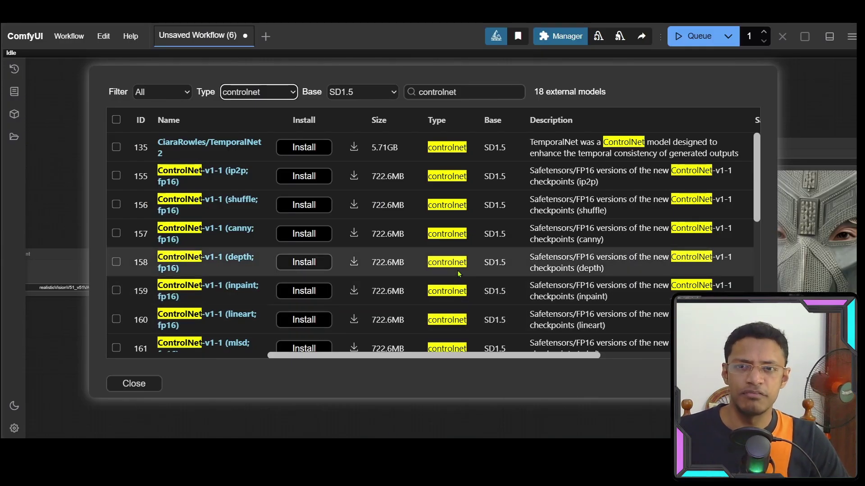
- Install the ControlNet-v1-1 (scribble; fp16) model and check its download progress in the console window
scroll(405, 308, down, 3)
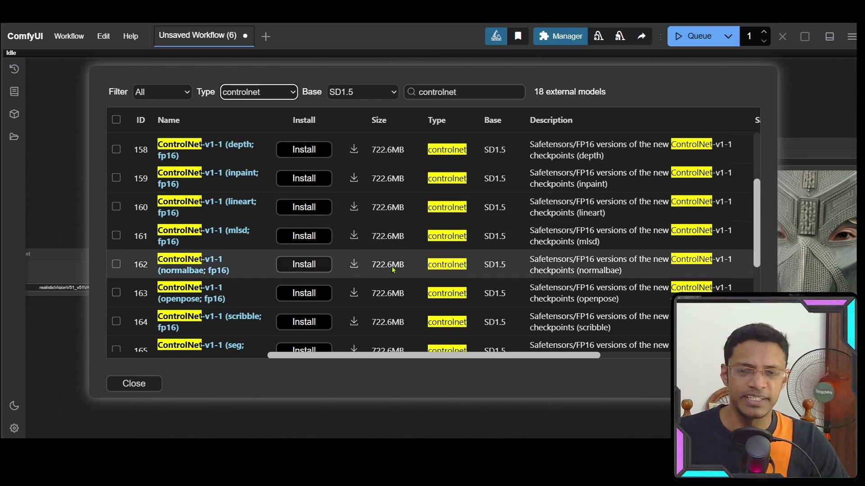
scroll(393, 270, down, 2)
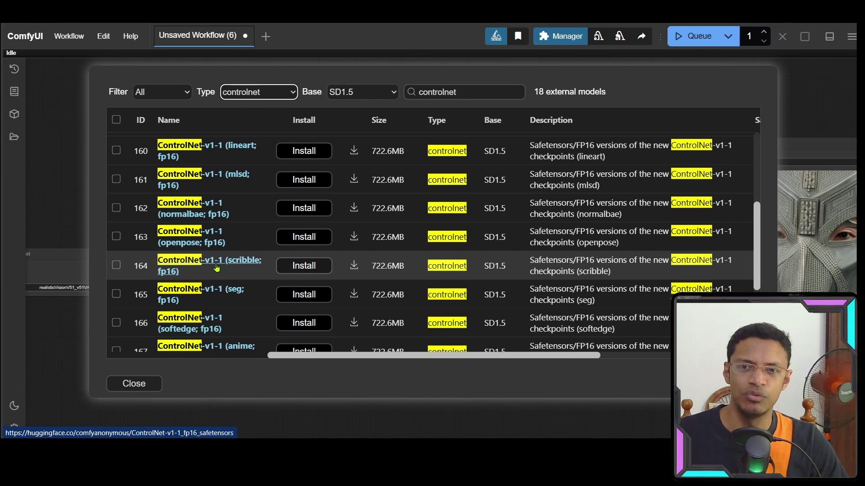
click(318, 268)
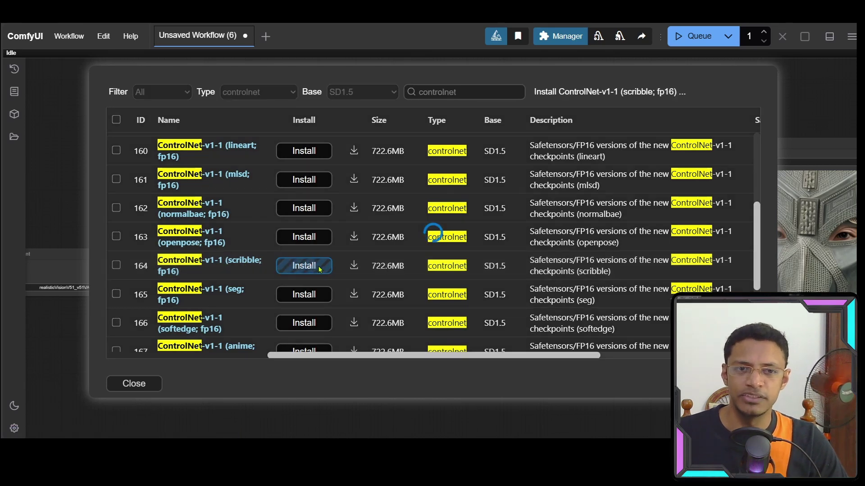
click(428, 463)
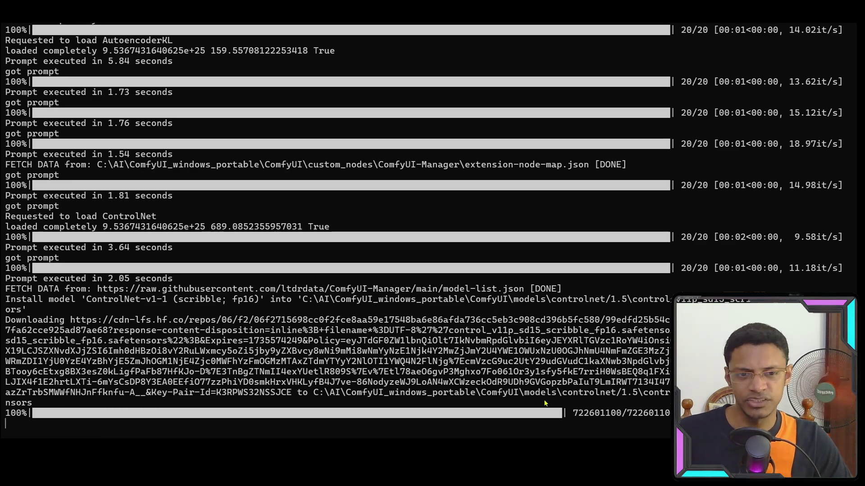
key(alt+Tab)
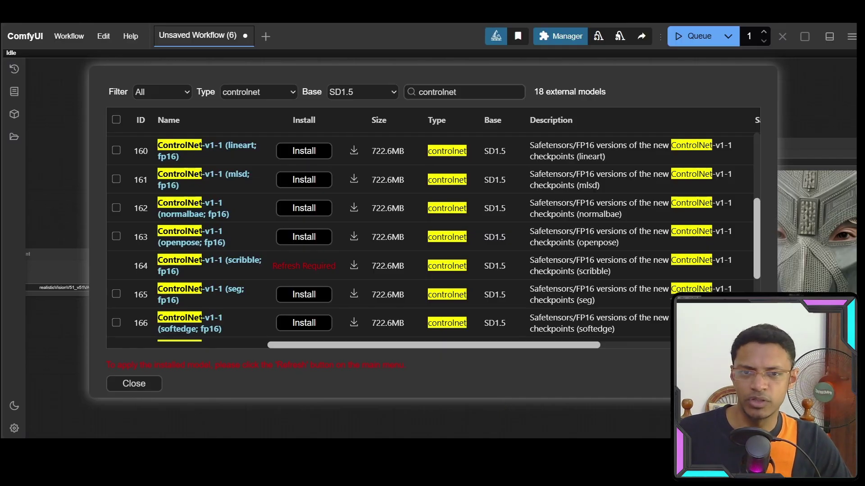
- Close the Model Manager and refresh the node definitions in the workflow
click(133, 382)
click(405, 371)
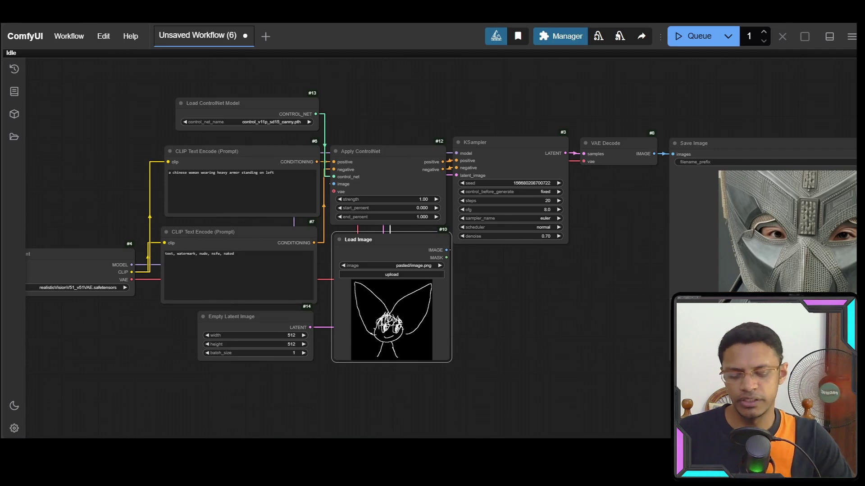
key(F5)
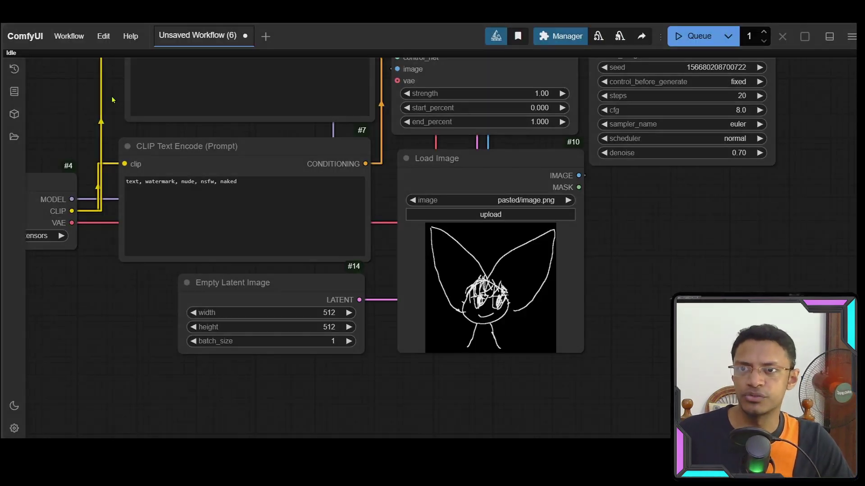
click(104, 36)
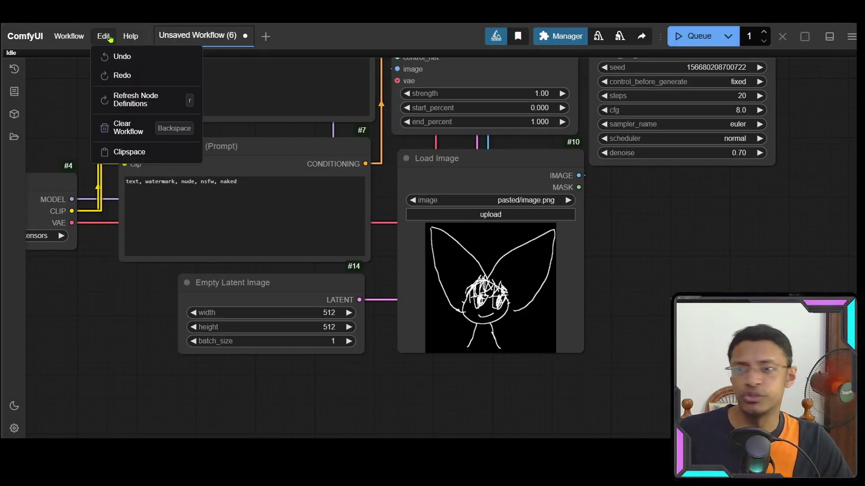
click(157, 103)
- Set control_net_name in the Load ControlNet Model node to 1.5\control_v11p_sd15_scribble_fp16.safetensors
drag(91, 202, 279, 405)
scroll(258, 228, up, 3)
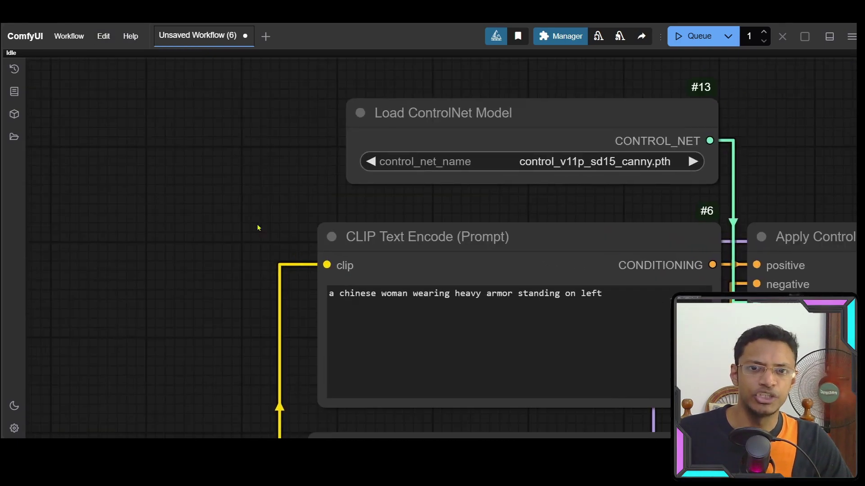
drag(257, 228, 151, 284)
scroll(410, 238, up, 2)
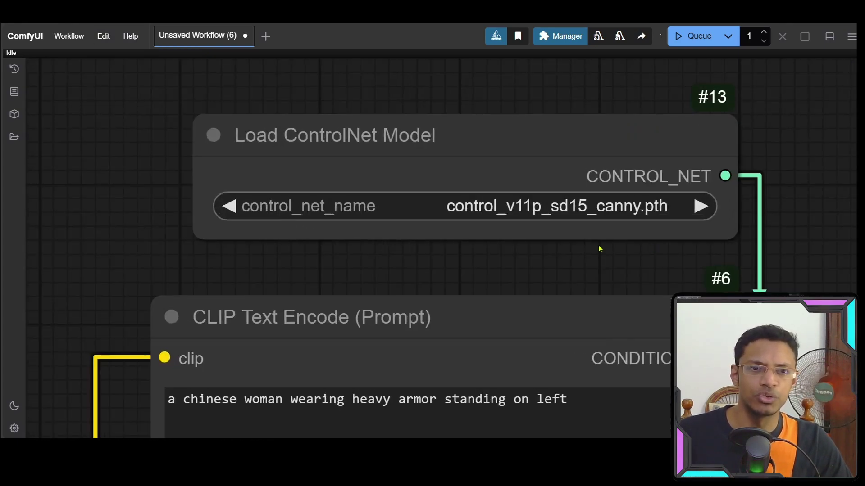
drag(599, 249, 391, 233)
click(390, 194)
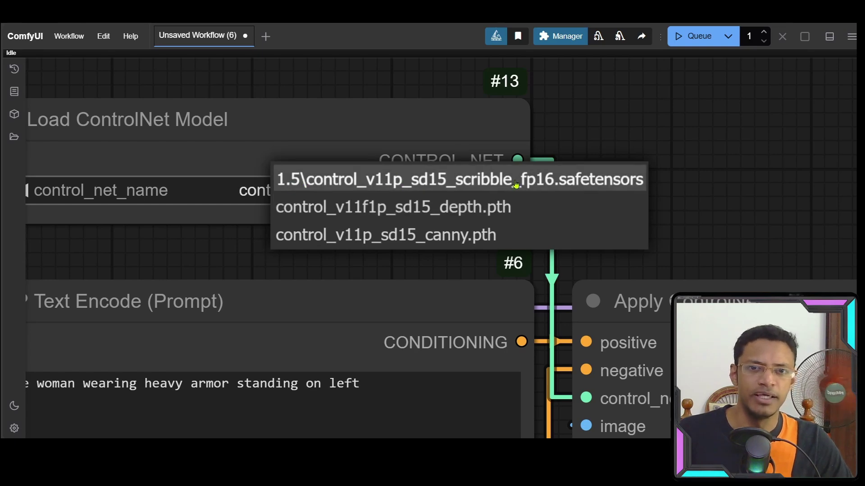
click(440, 182)
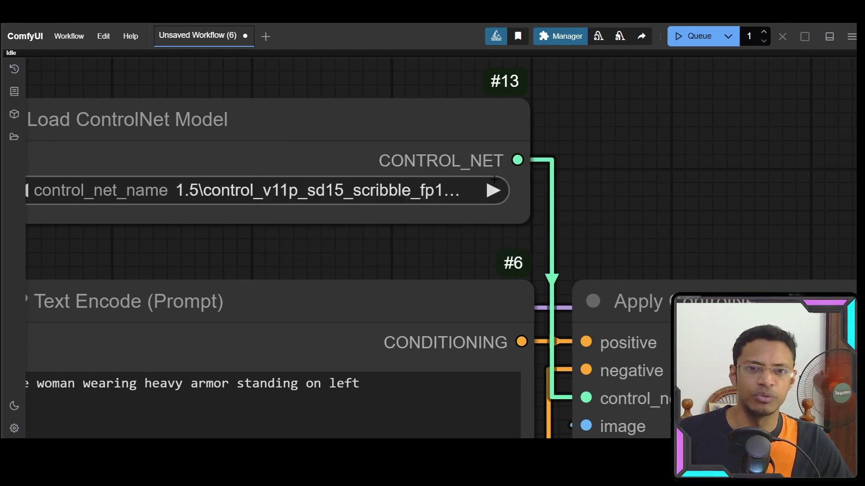
- Generate an image with the scribble model and widen the Load ControlNet Model node to fit the full model name
scroll(480, 231, down, 5)
scroll(472, 226, up, 3)
click(472, 226)
scroll(807, 228, down, 2)
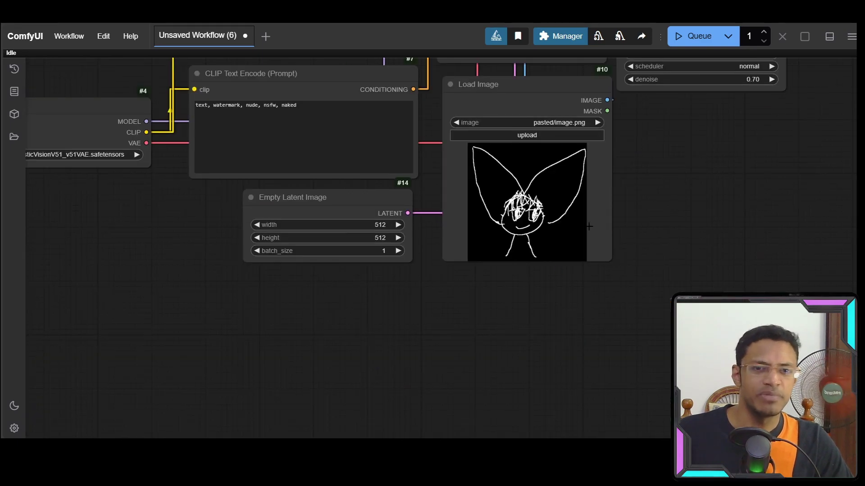
scroll(589, 227, down, 5)
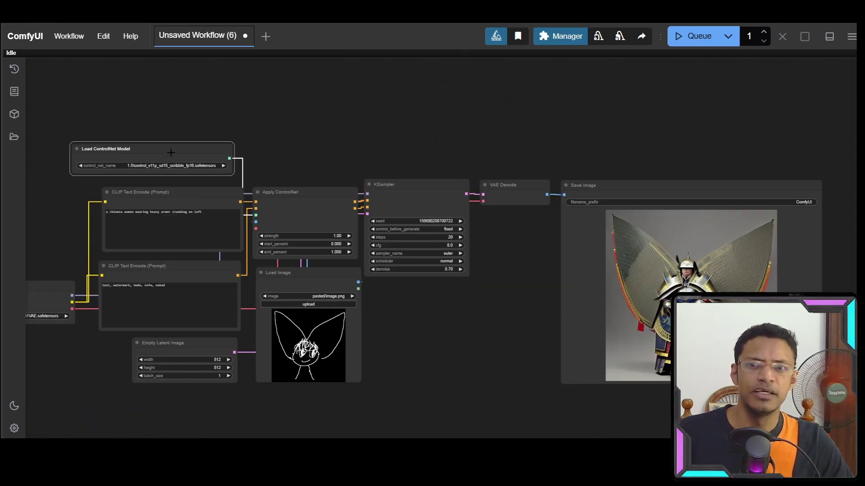
- Shift the Load ControlNet Model node slightly sideways toward the Apply ControlNet node
mouse_move(171, 152)
mouse_down()
mouse_move(185, 133)
mouse_move(184, 153)
mouse_up()
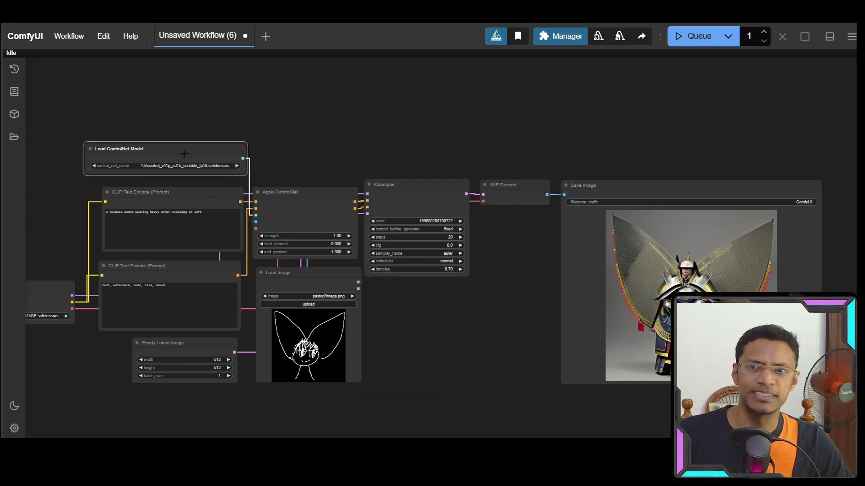
scroll(136, 117, up, 8)
scroll(200, 166, down, 9)
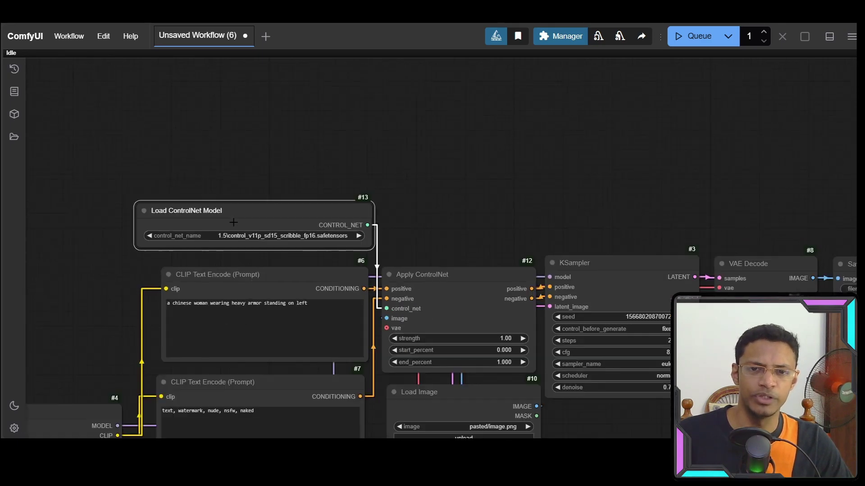
scroll(297, 267, up, 6)
scroll(489, 309, down, 6)
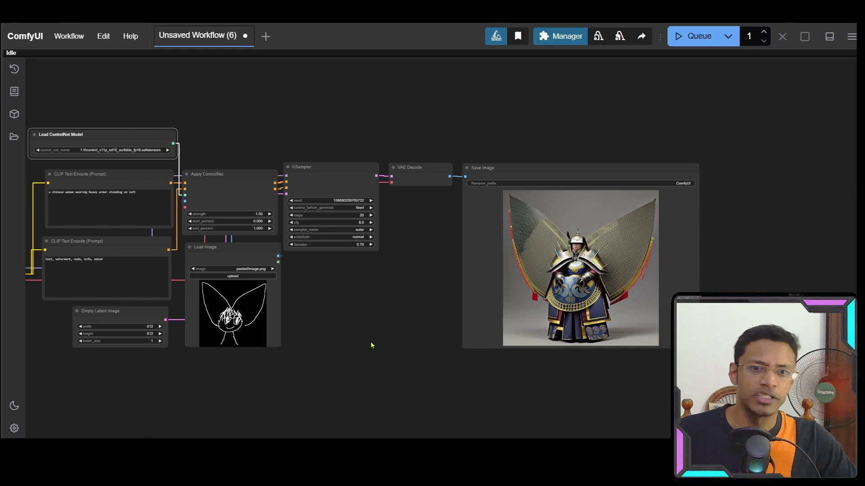
- Compare the generated image with the positive prompt and the line drawing in the Load Image node
scroll(318, 198, up, 7)
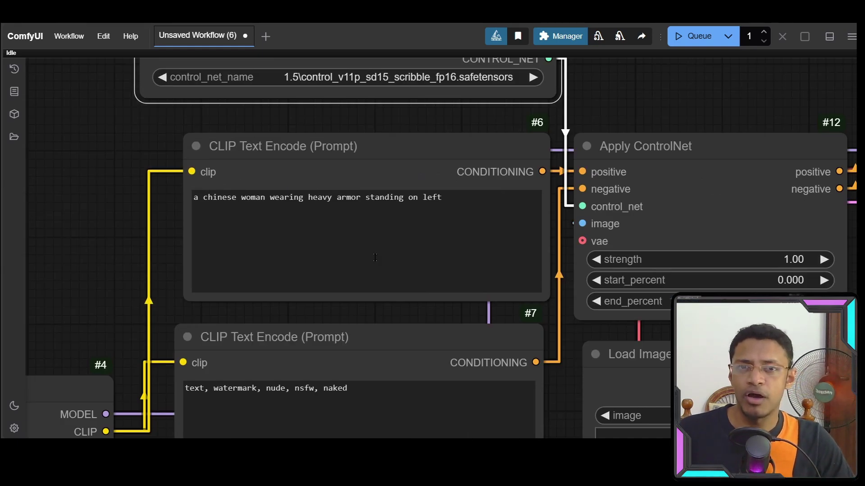
scroll(375, 257, down, 5)
drag(597, 374, 443, 165)
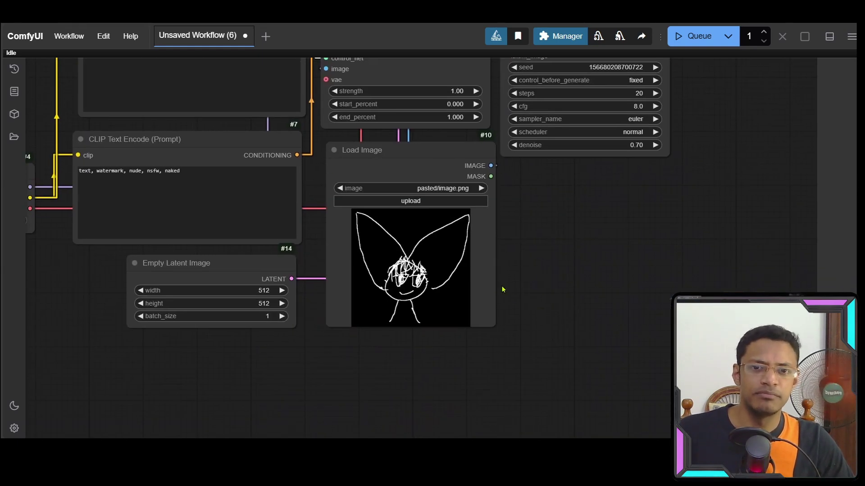
drag(653, 310, 289, 296)
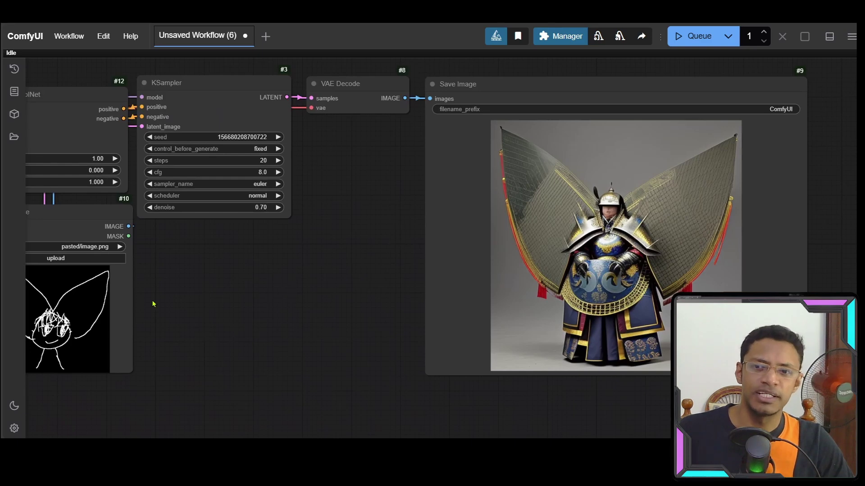
drag(153, 304, 202, 313)
drag(400, 290, 480, 290)
drag(248, 366, 228, 369)
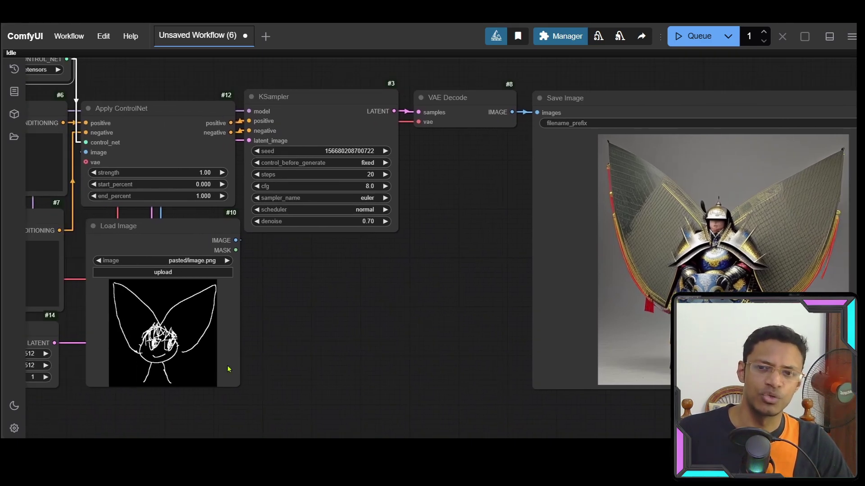
drag(609, 309, 504, 306)
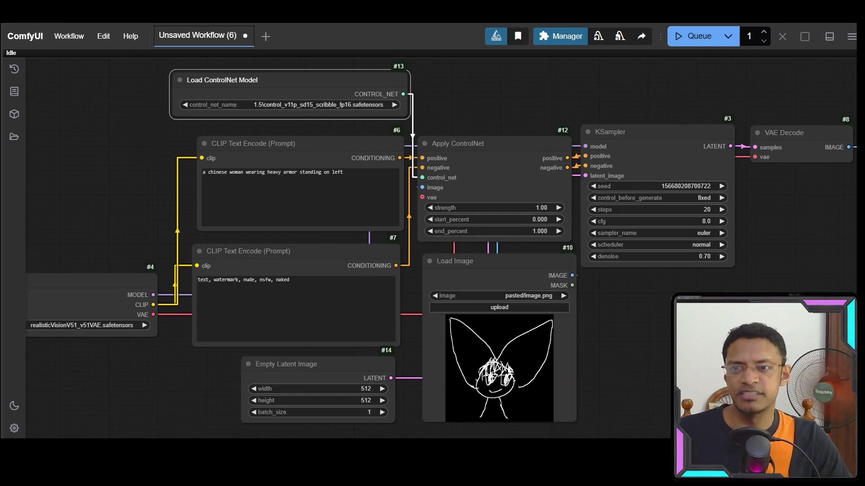
- Replace the positive prompt with "a chibi anime character" and generate the image again
scroll(157, 145, up, 6)
scroll(158, 145, up, 2)
key(ctrl+a)
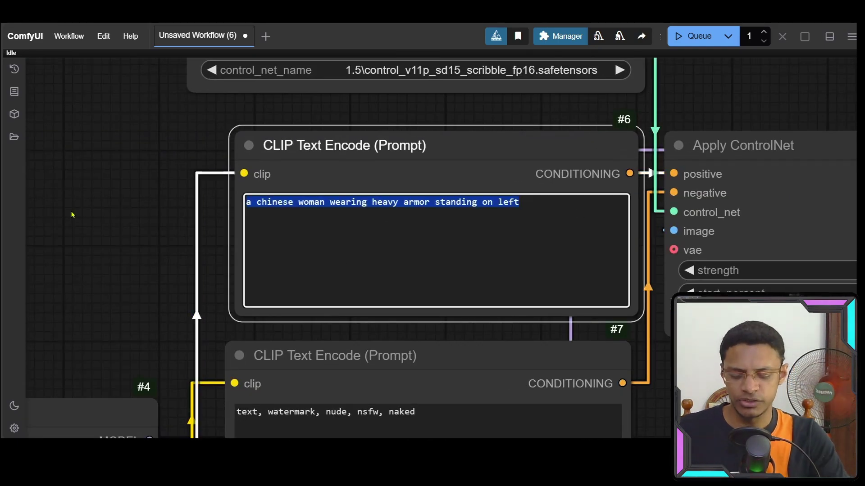
text(a chibi anime char)
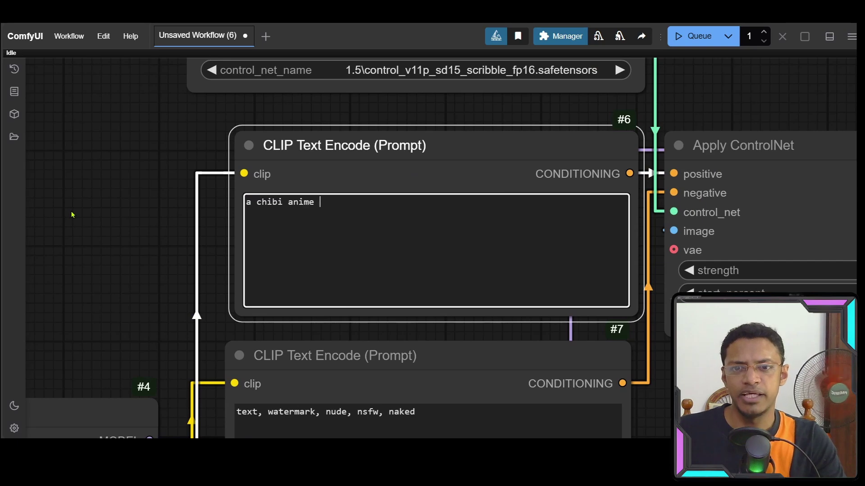
text(acter)
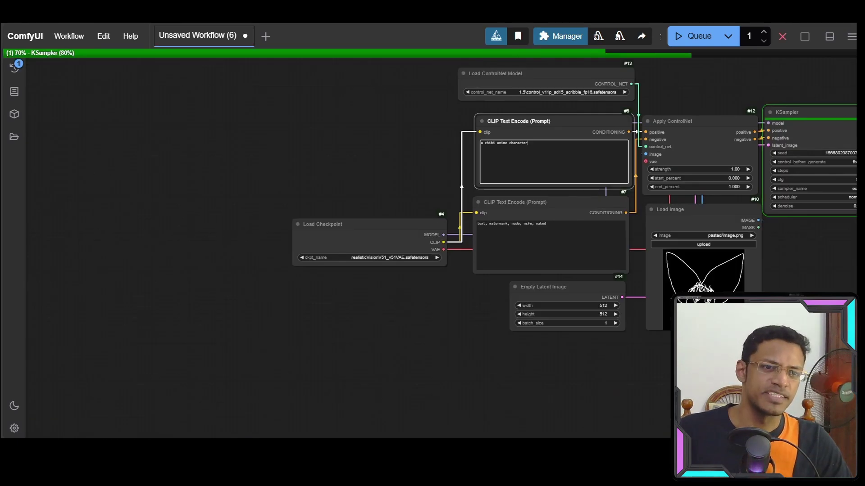
- Examine the newly generated chibi character in the Save Image node alongside the line drawing in the Load Image node
drag(772, 273, 394, 272)
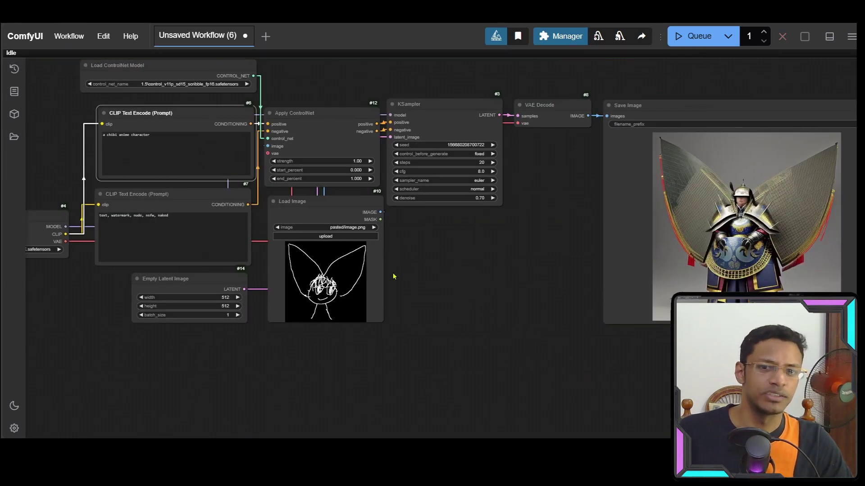
drag(480, 282, 384, 284)
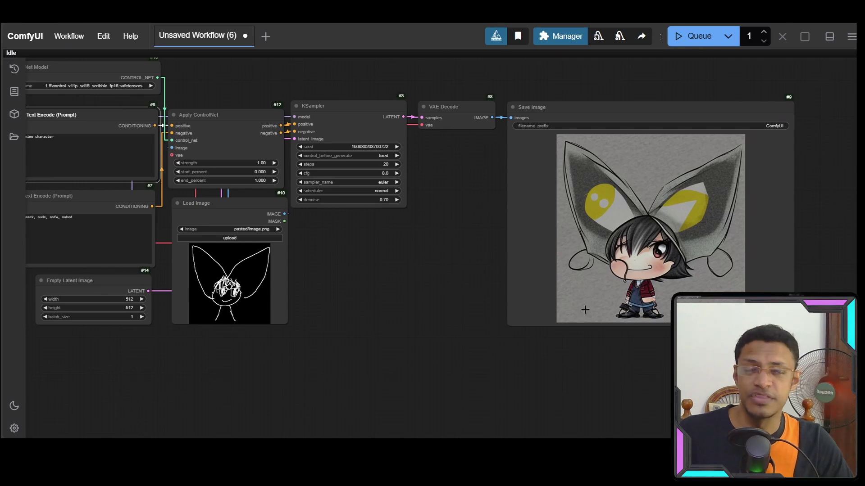
drag(327, 282, 425, 330)
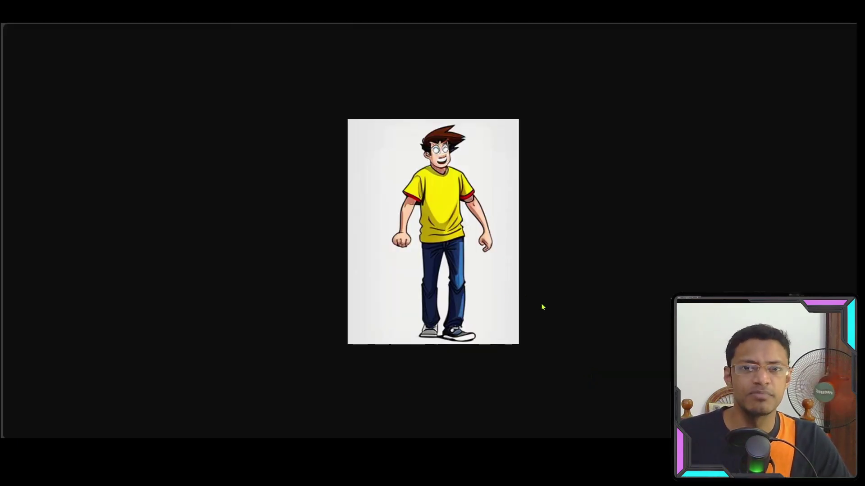
- Examine the Load Image node holding ComfyUI_00013_.png, a coloured cartoon man, in the scribble ControlNet workflow
drag(461, 230, 326, 315)
scroll(216, 371, up, 5)
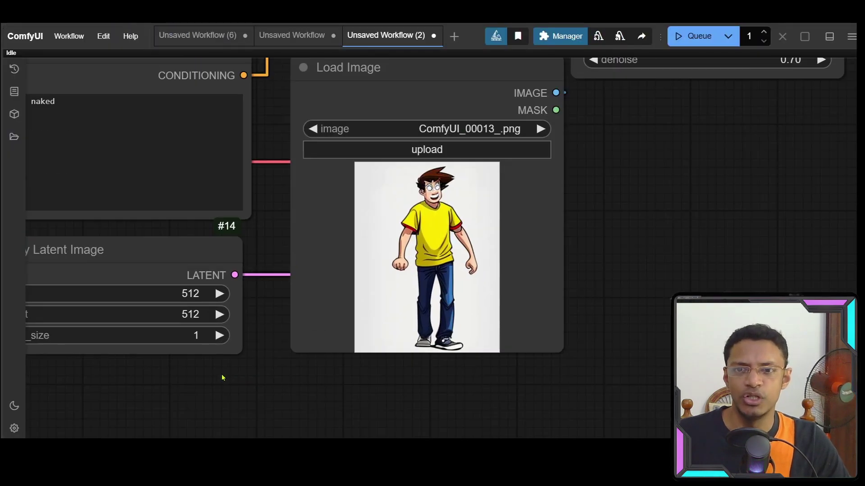
scroll(368, 322, down, 8)
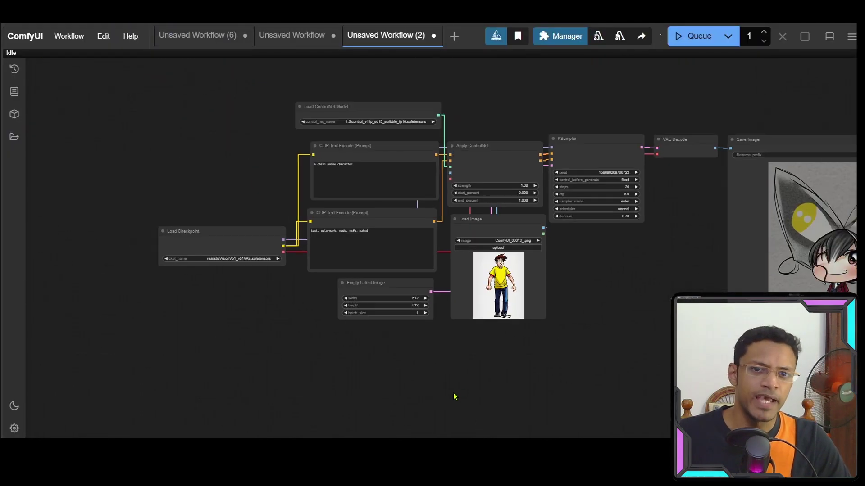
scroll(517, 330, up, 5)
scroll(517, 330, up, 4)
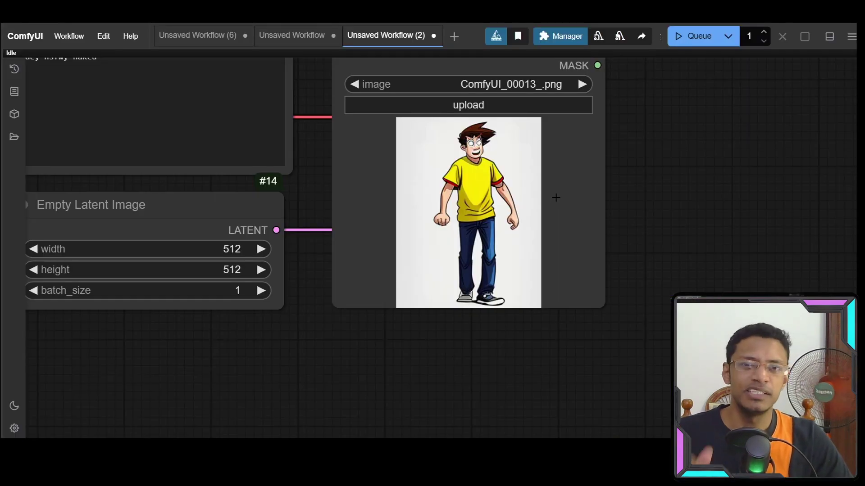
scroll(639, 246, up, 2)
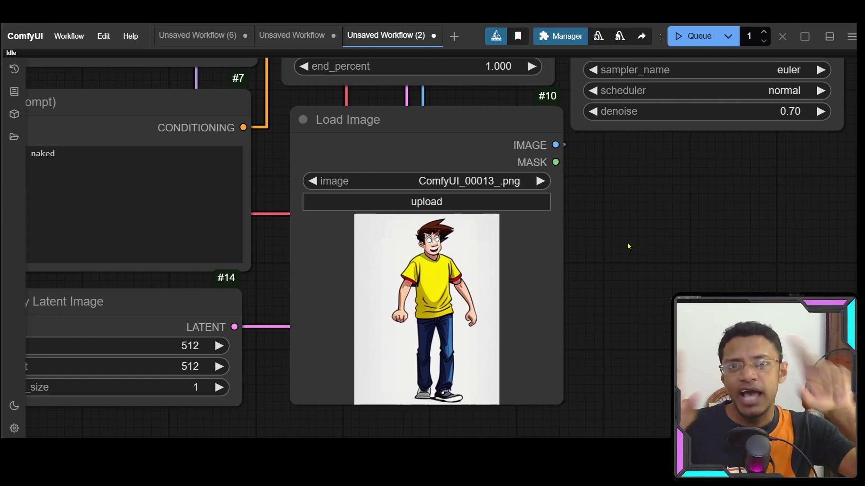
drag(677, 270, 600, 235)
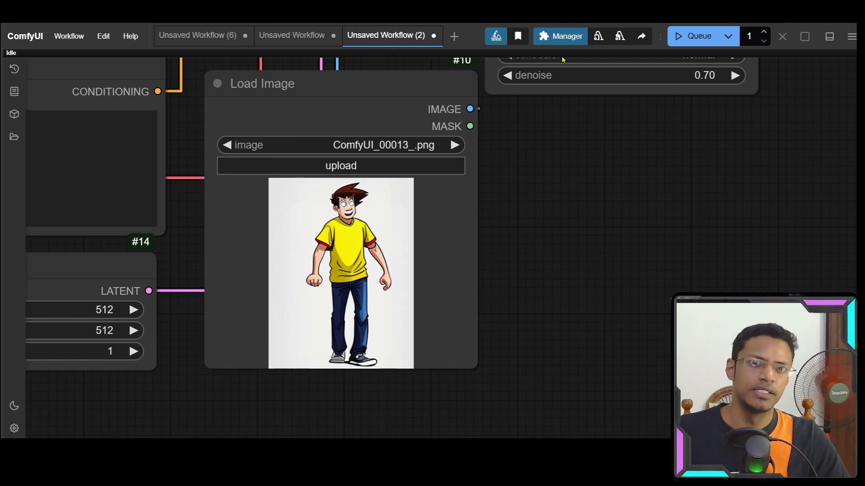
- Search the custom nodes in ComfyUI Manager for "controlnet"
click(561, 37)
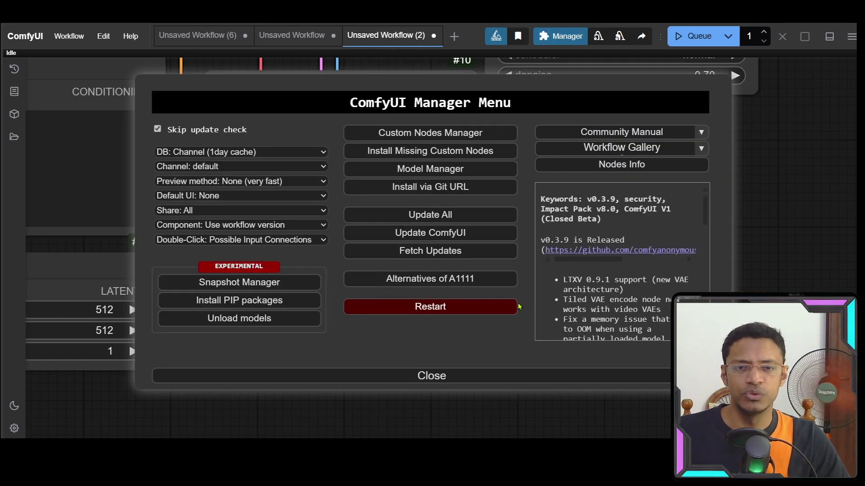
click(409, 137)
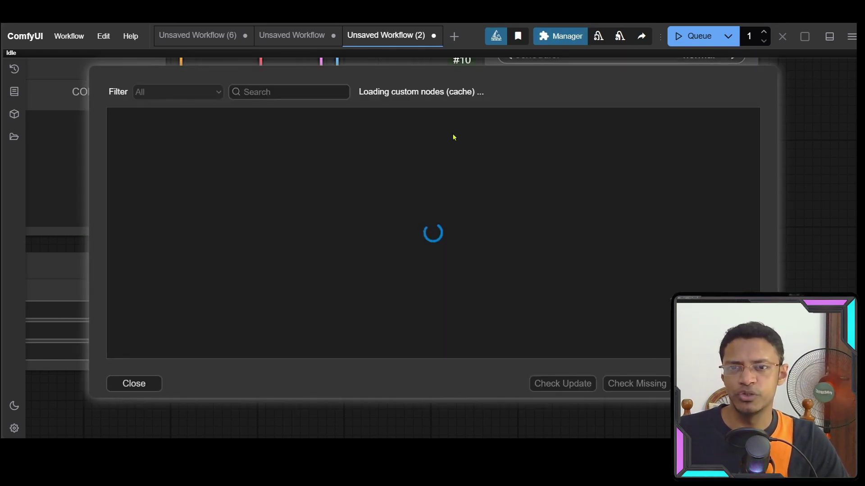
click(295, 89)
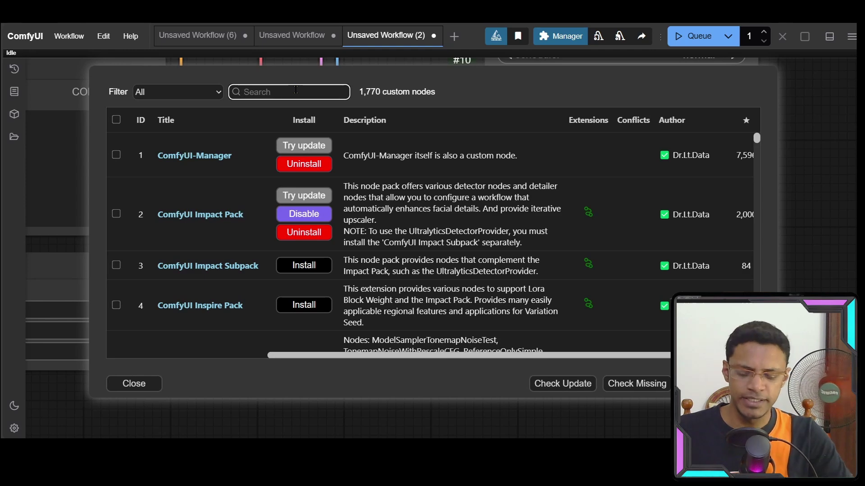
text(controlnet)
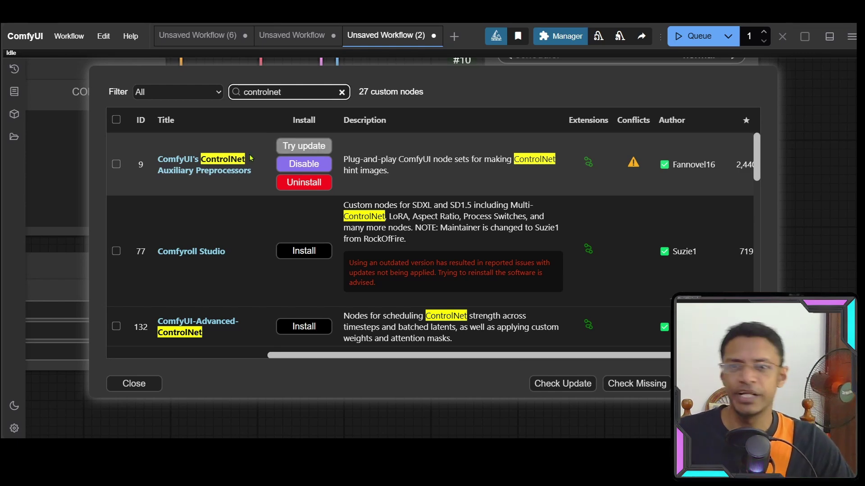
- Update the ComfyUI's ControlNet Auxiliary Preprocessors package and restart the server to apply it
click(308, 147)
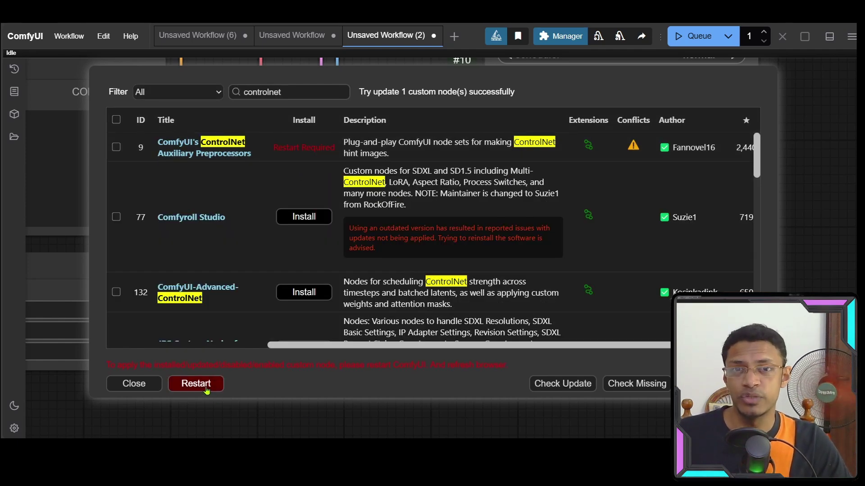
click(197, 384)
click(488, 74)
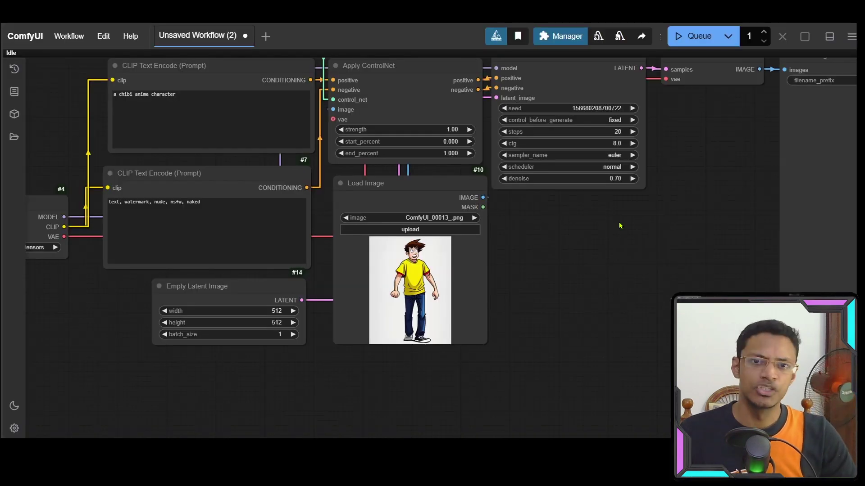
- Add a Scribble Lines preprocessor node beside the Load Image node and feed it the loaded image
scroll(627, 239, up, 2)
drag(627, 239, 471, 226)
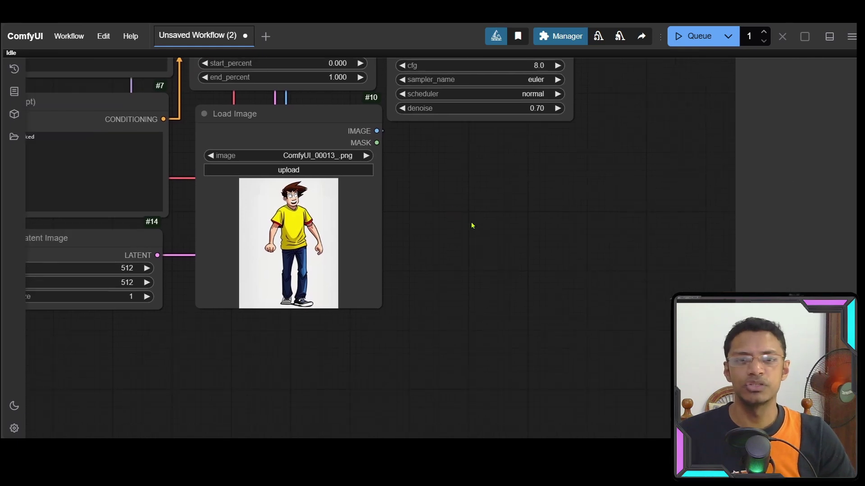
double_click(493, 200)
text(scribble)
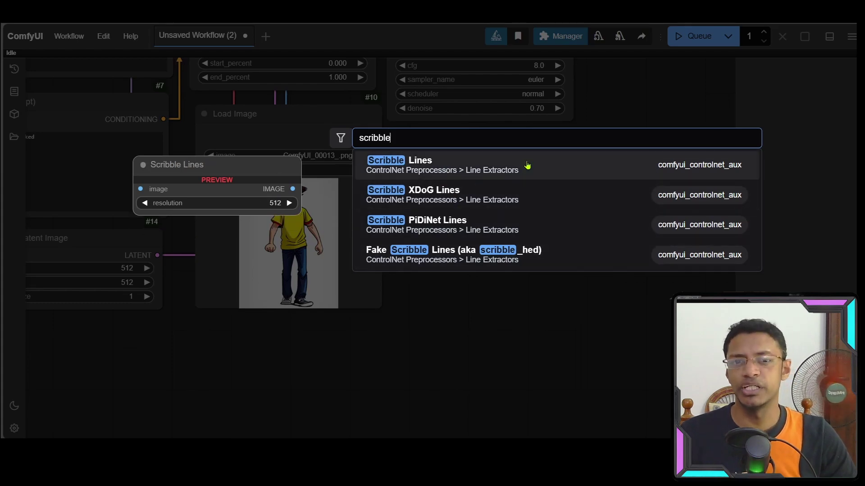
click(551, 165)
scroll(430, 299, down, 3)
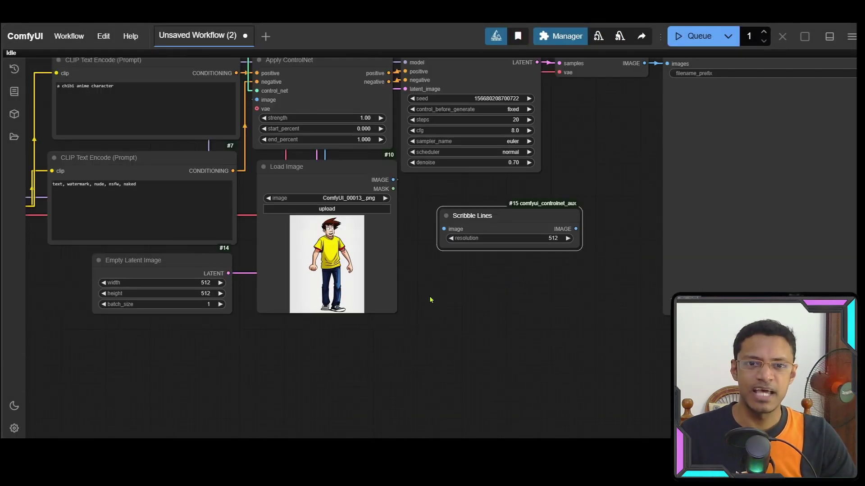
drag(393, 180, 444, 229)
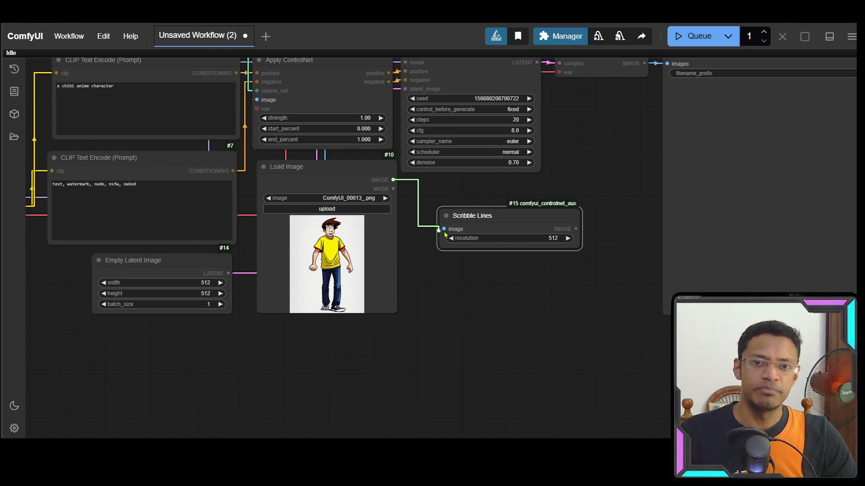
- Move the Load Image node below the Empty Latent Image node and place the Scribble Lines node right beside it
mouse_move(367, 189)
mouse_down()
mouse_move(221, 367)
mouse_move(197, 348)
mouse_up()
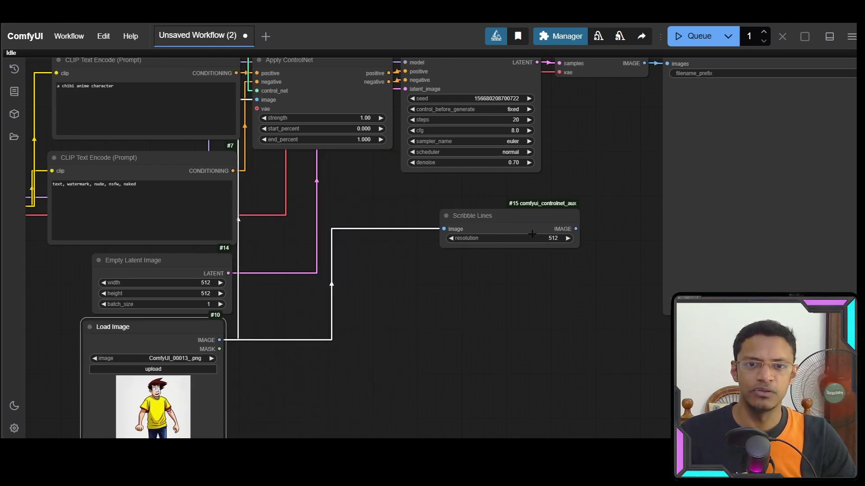
mouse_move(477, 216)
mouse_down()
mouse_move(272, 228)
mouse_move(300, 225)
mouse_up()
drag(327, 306, 424, 168)
drag(382, 86, 357, 197)
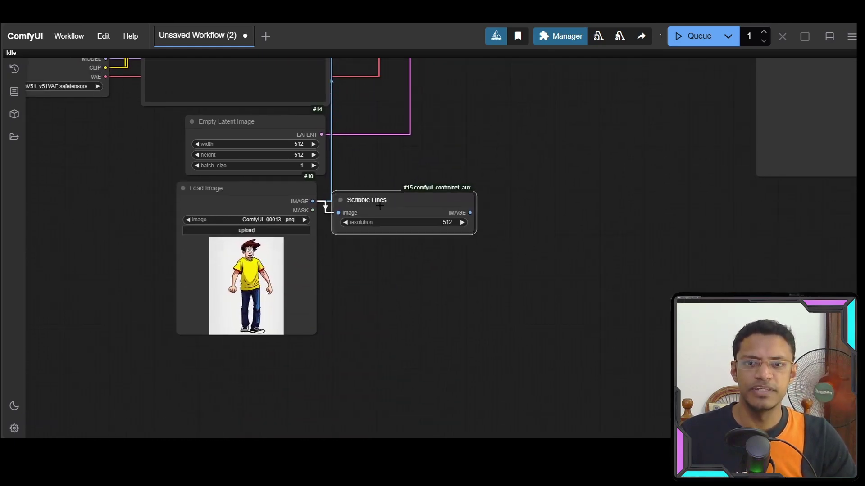
- Attach a Preview Image node to the Scribble Lines output and run the workflow
drag(468, 210, 524, 151)
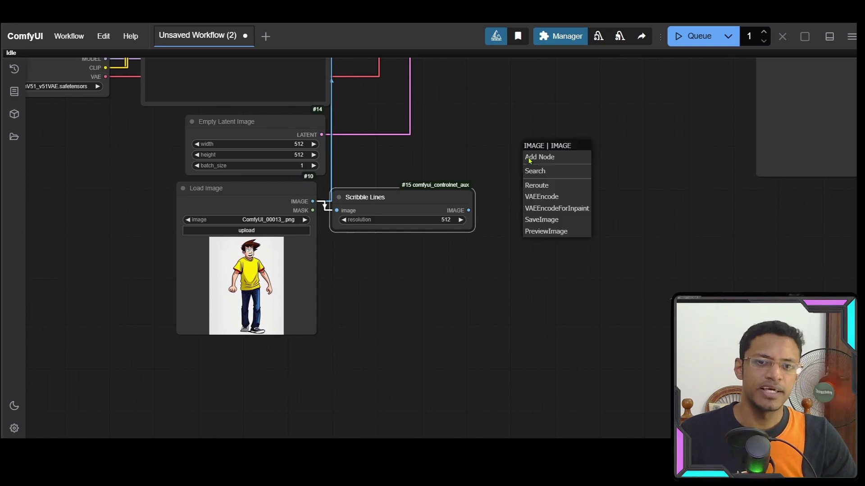
click(553, 232)
mouse_move(580, 153)
mouse_down()
mouse_move(548, 120)
mouse_move(553, 131)
mouse_up()
click(682, 36)
scroll(774, 216, up, 3)
drag(451, 96, 428, 197)
scroll(407, 161, down, 4)
- Connect the Scribble Lines output to the Apply ControlNet node's image input and generate the image again
scroll(407, 161, up, 5)
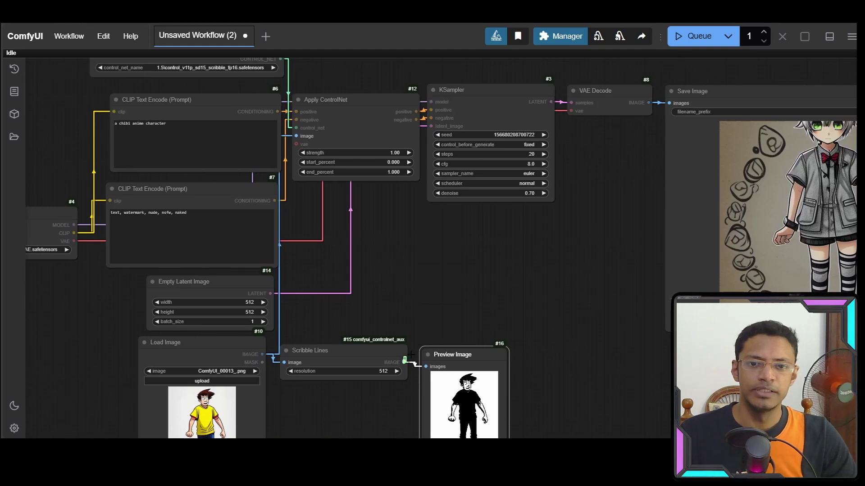
drag(309, 144, 311, 144)
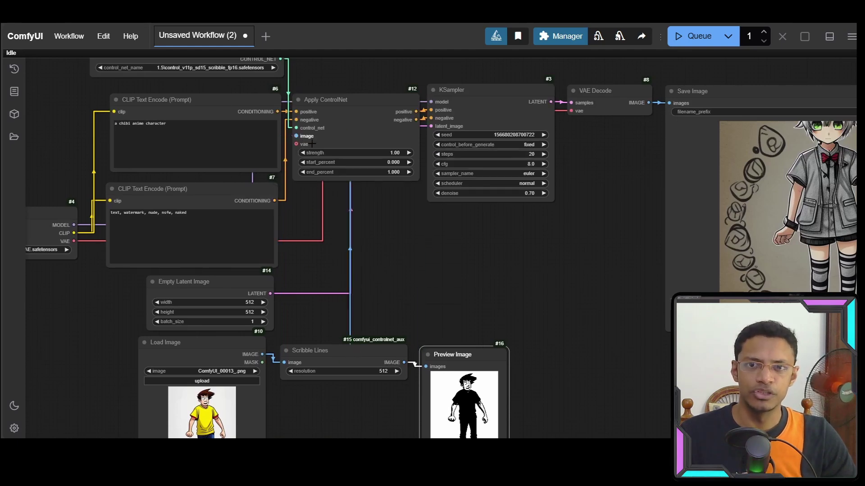
scroll(521, 327, down, 2)
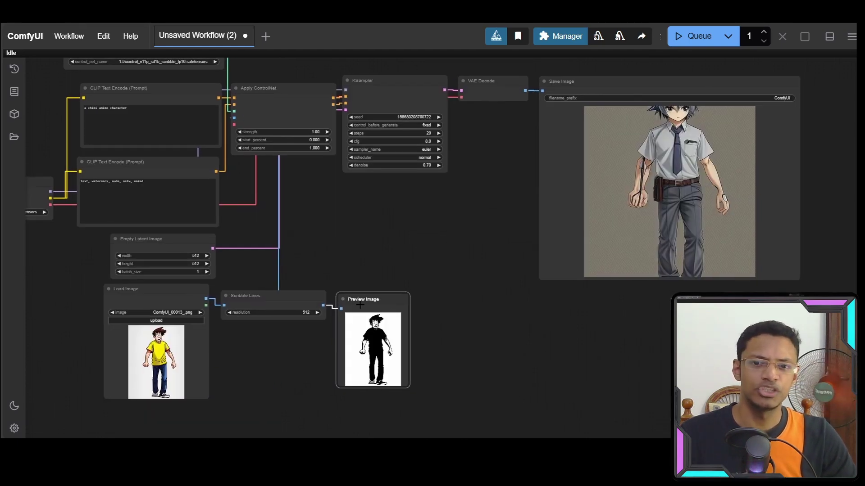
- Move the Preview Image node right beside the generated picture in the Save Image node to compare the two
drag(360, 304, 564, 126)
scroll(619, 232, up, 4)
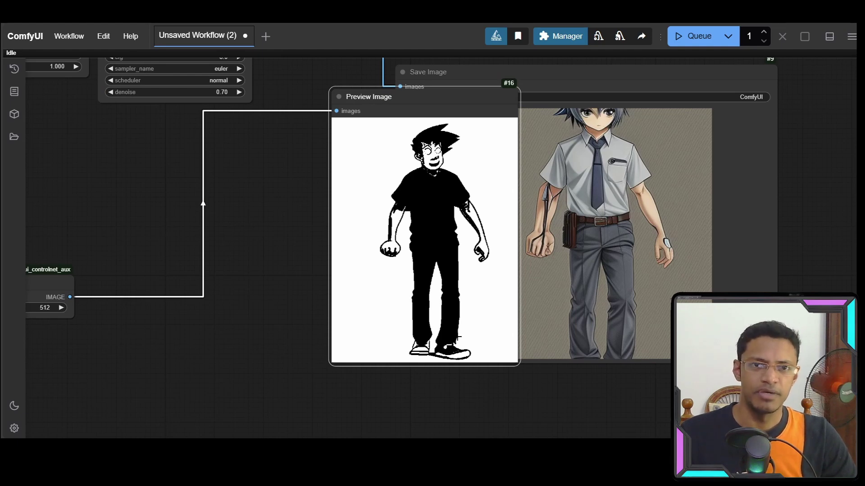
drag(432, 312, 403, 308)
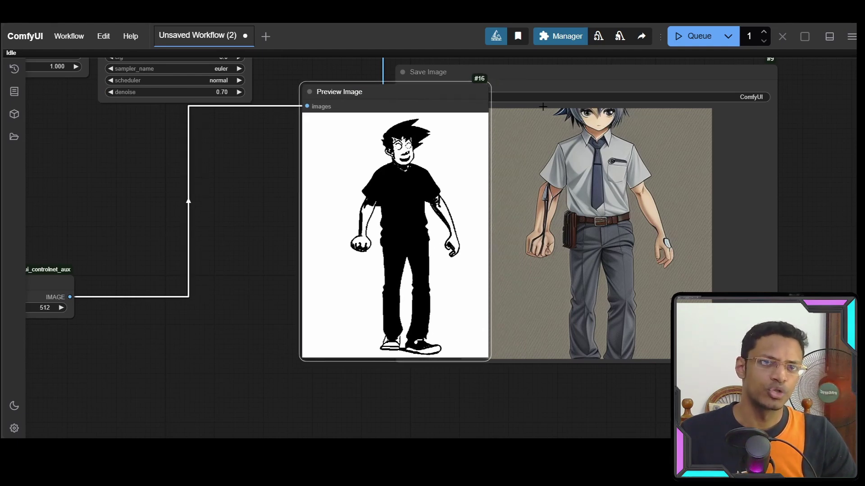
- Set the height in the Empty Latent Image node to 768
scroll(641, 378, down, 4)
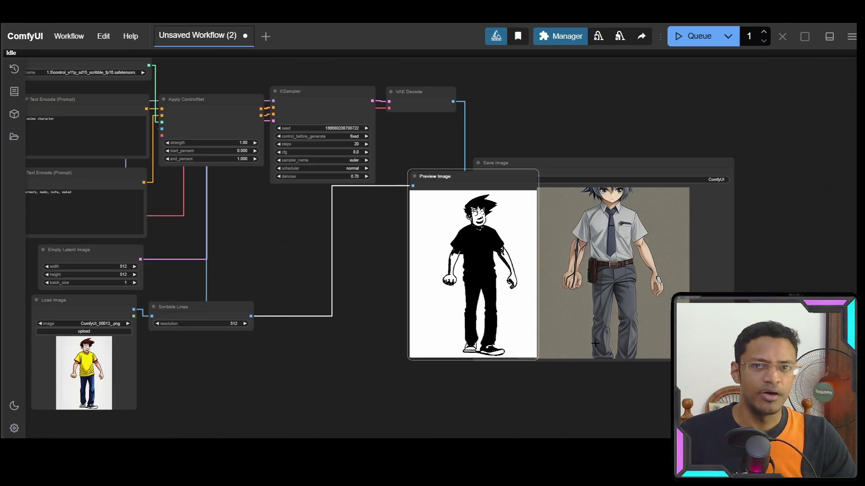
drag(32, 233, 298, 223)
scroll(297, 224, up, 7)
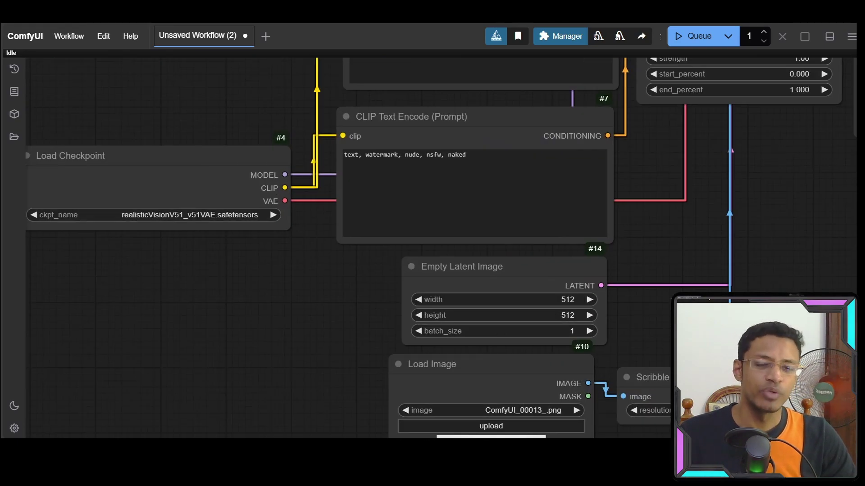
drag(700, 282, 507, 232)
scroll(560, 240, down, 2)
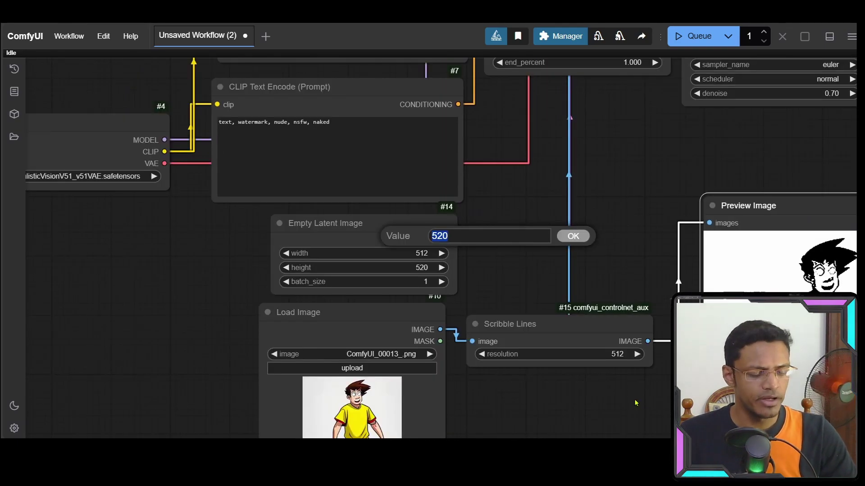
text(768)
key(Return)
- Generate the image at the taller size and shift the Preview Image node toward the Save Image node
scroll(467, 277, up, 4)
scroll(485, 273, down, 8)
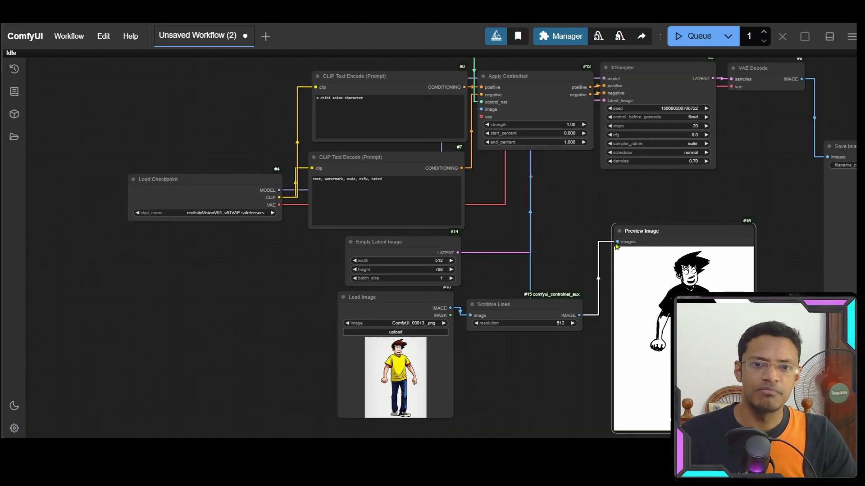
drag(765, 252, 578, 219)
drag(785, 64, 625, 89)
click(688, 41)
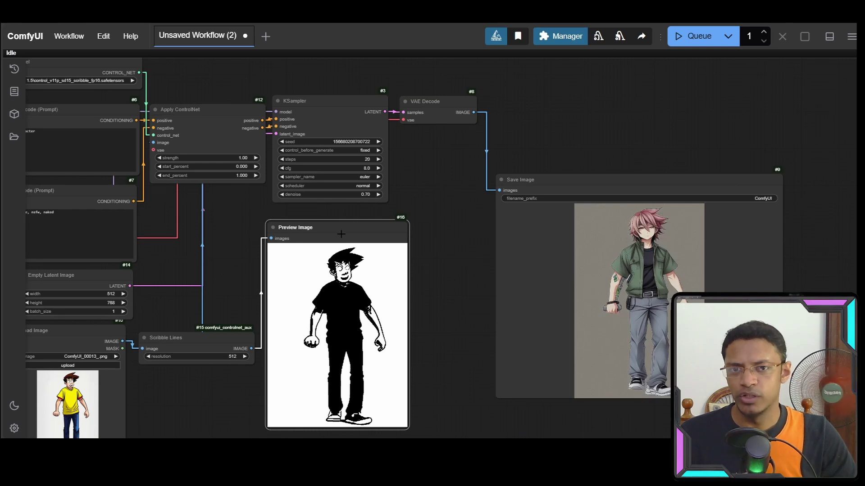
drag(341, 233, 416, 205)
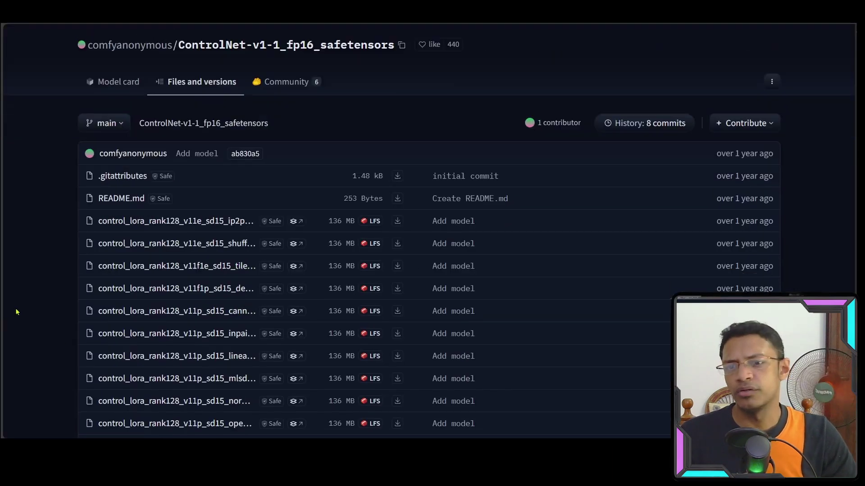
- Look through the SD1.5 ControlNet model files in the ControlNet-v1-1_fp16_safetensors repository on Hugging Face
scroll(48, 302, down, 6)
scroll(132, 168, up, 3)
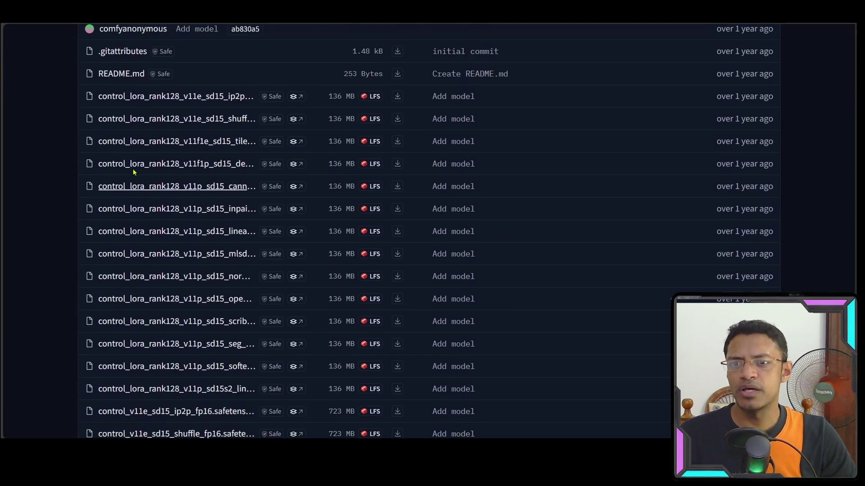
scroll(192, 366, down, 7)
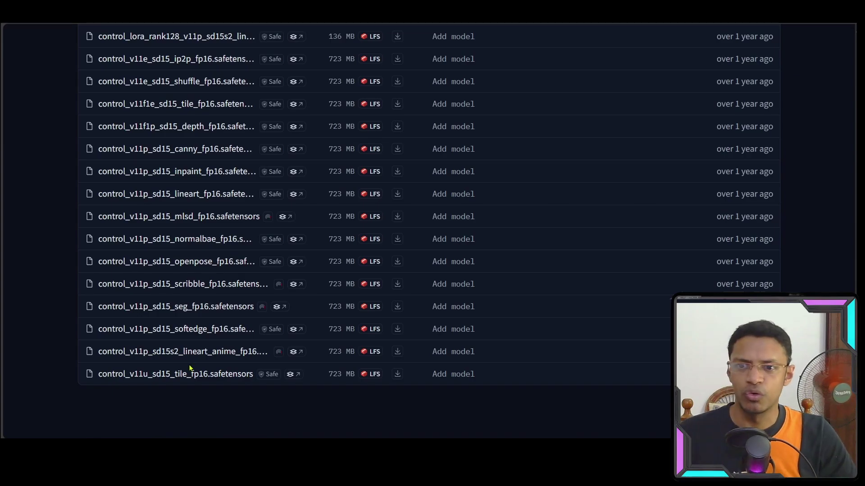
click(552, 361)
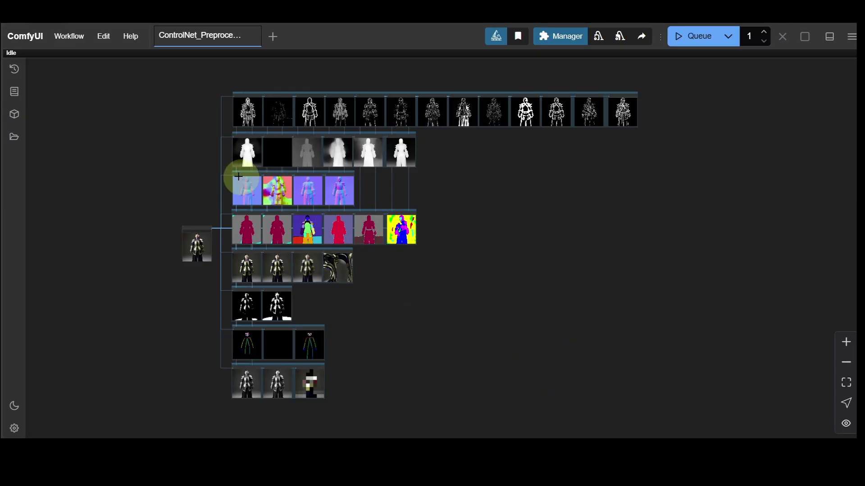
- Hide the connection links between the nodes in the ControlNet preprocessor overview workflow
drag(204, 127, 212, 191)
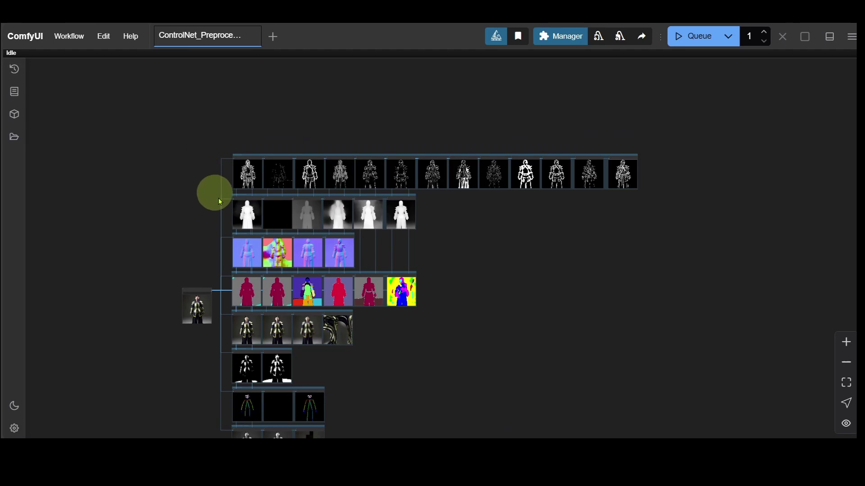
scroll(200, 168, up, 15)
scroll(302, 228, right, 3)
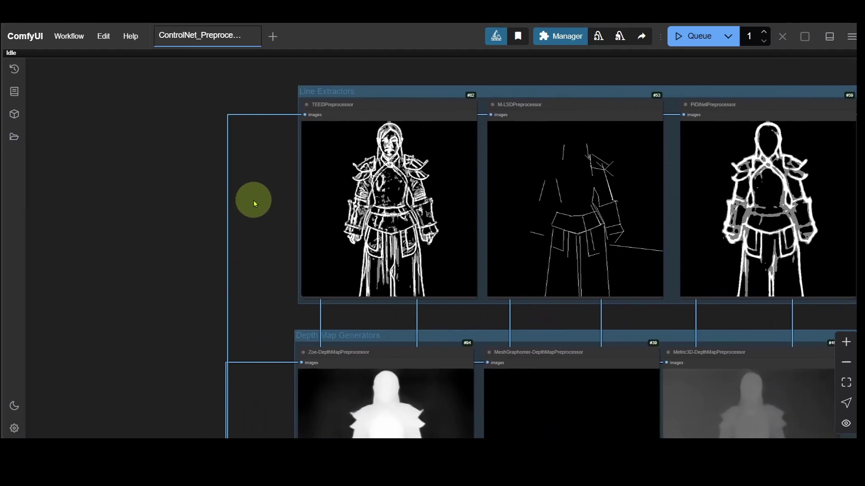
scroll(231, 264, down, 5)
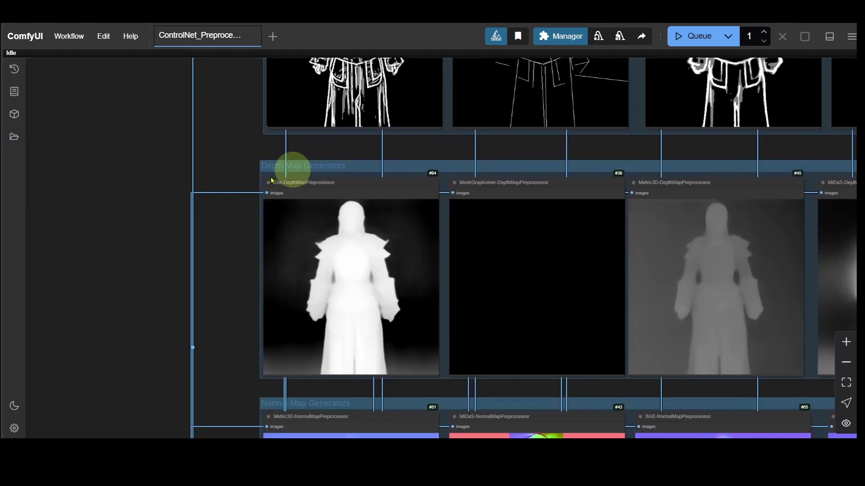
click(846, 425)
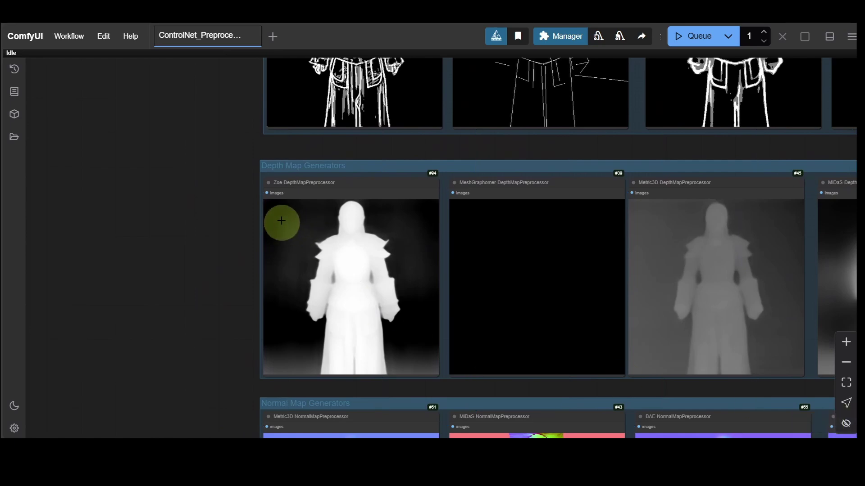
- Examine the preprocessor preview groups from Depth Map Generators through Semantic Segmentation and Tile to Color / Luminosity / Intensity
scroll(148, 315, down, 10)
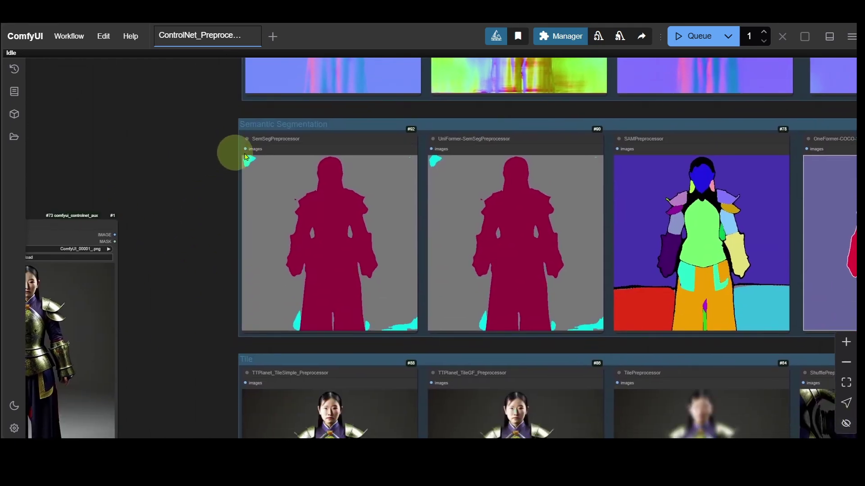
scroll(184, 179, down, 5)
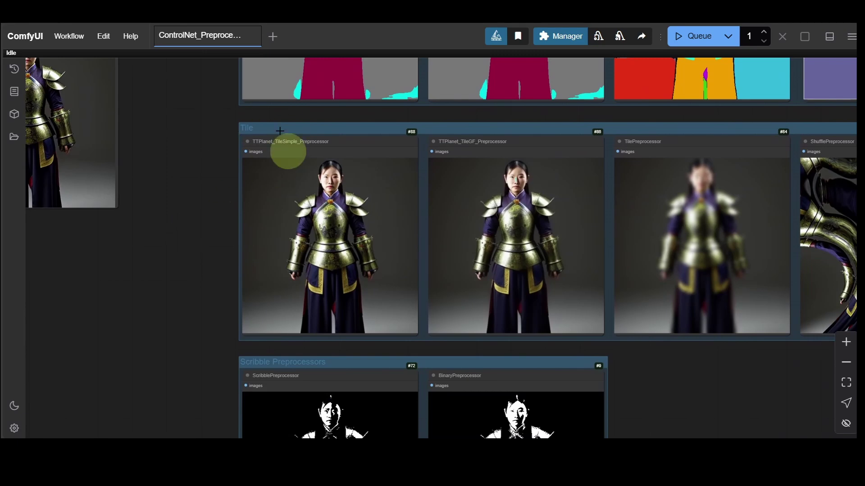
scroll(185, 198, down, 5)
scroll(163, 334, down, 12)
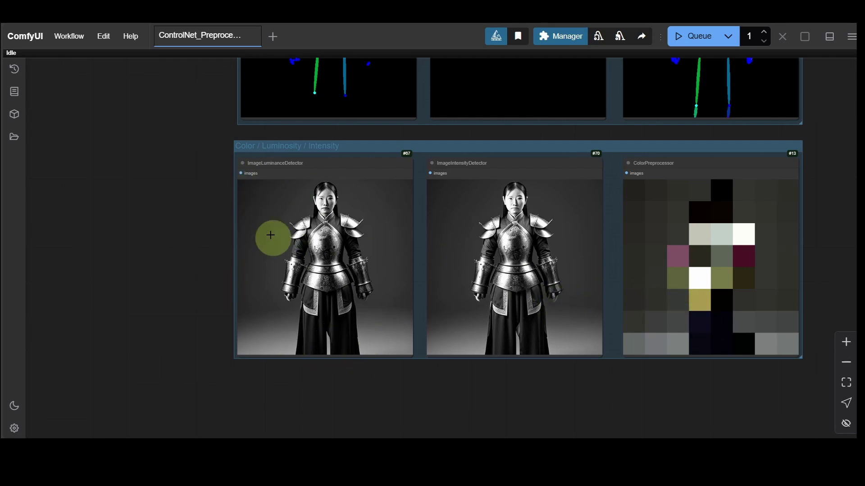
scroll(199, 339, down, 5)
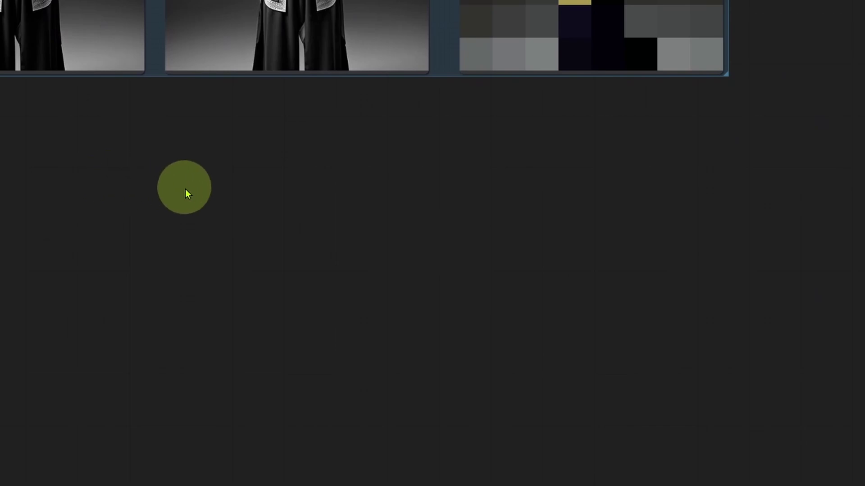
- Look through the ControlNet Preprocessors node categories available for adding, from Semantic Segmentation and Line Extractors to Optical Flow and Recolor
right_click(134, 163)
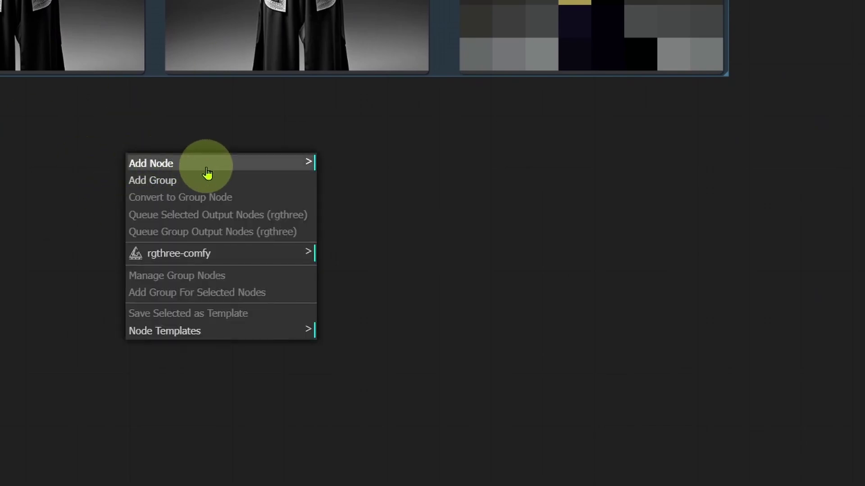
click(175, 168)
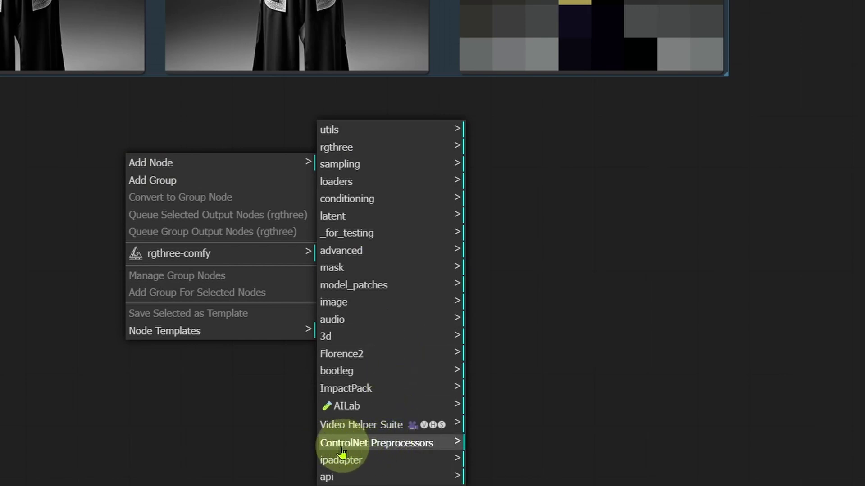
click(420, 448)
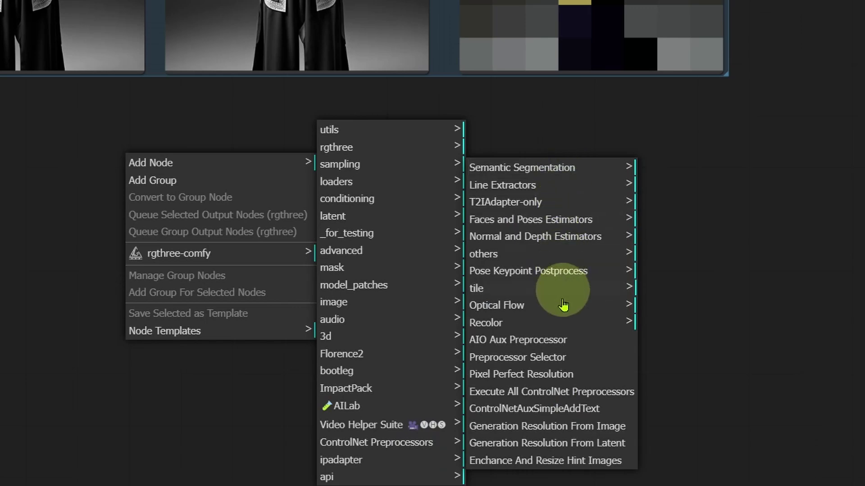
click(570, 173)
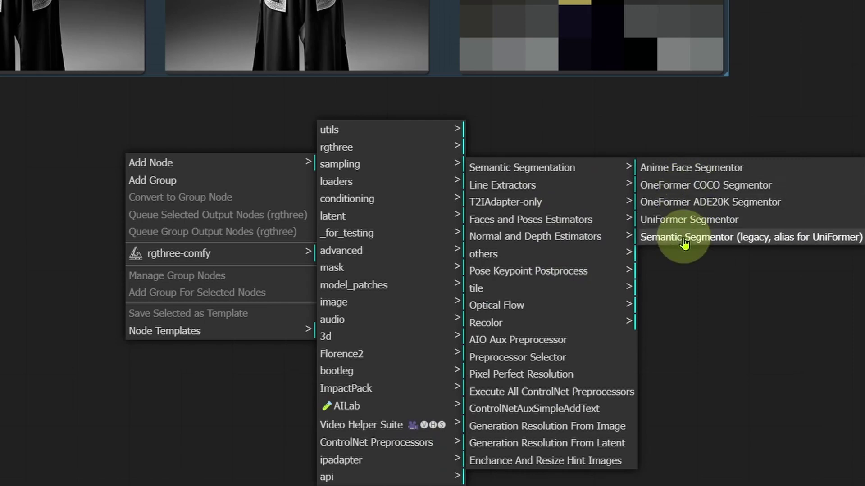
click(517, 185)
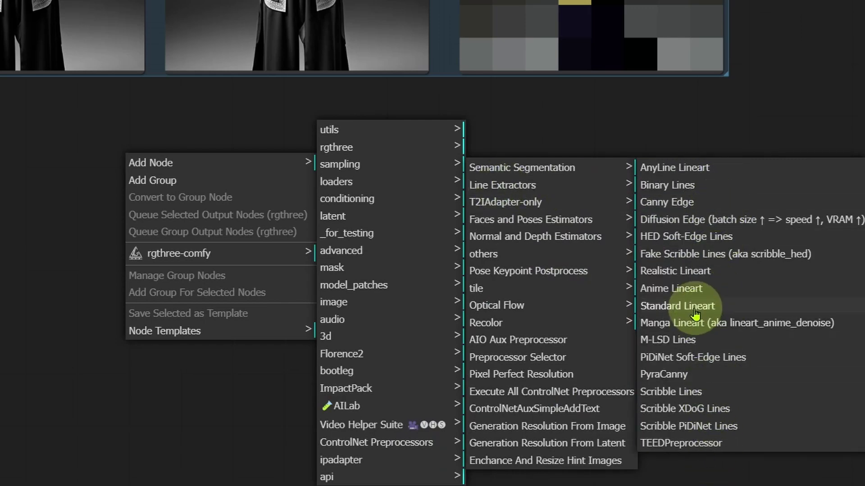
click(540, 204)
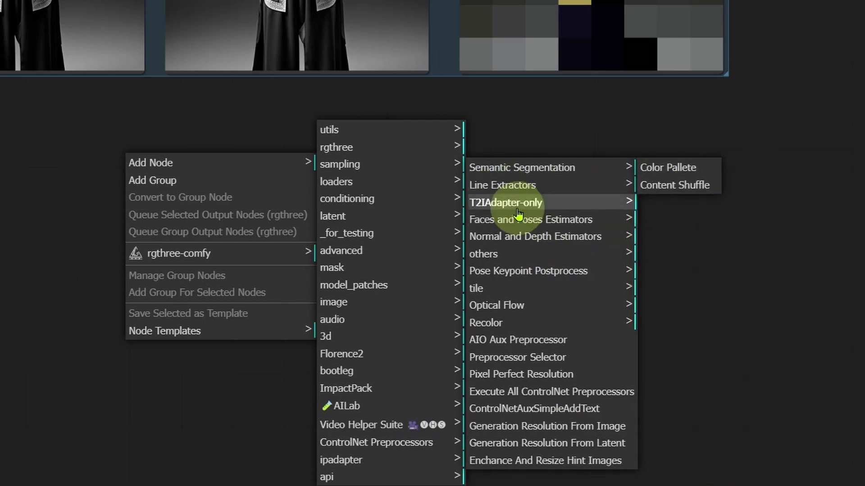
click(581, 226)
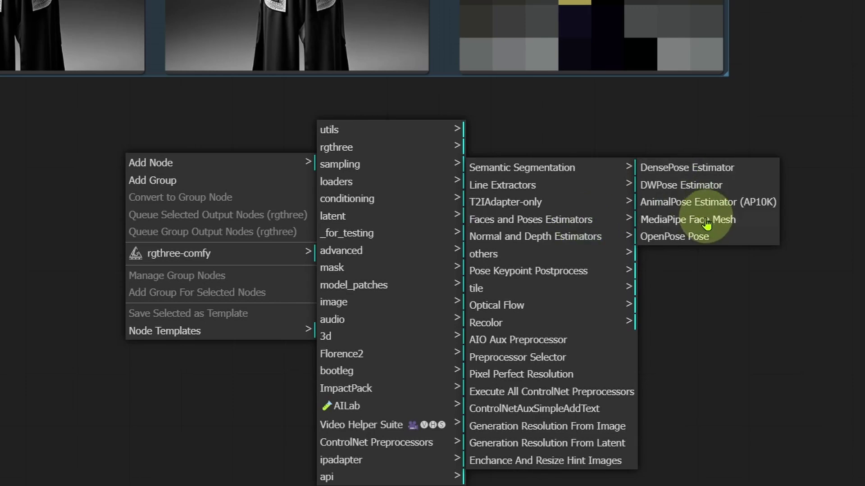
click(569, 238)
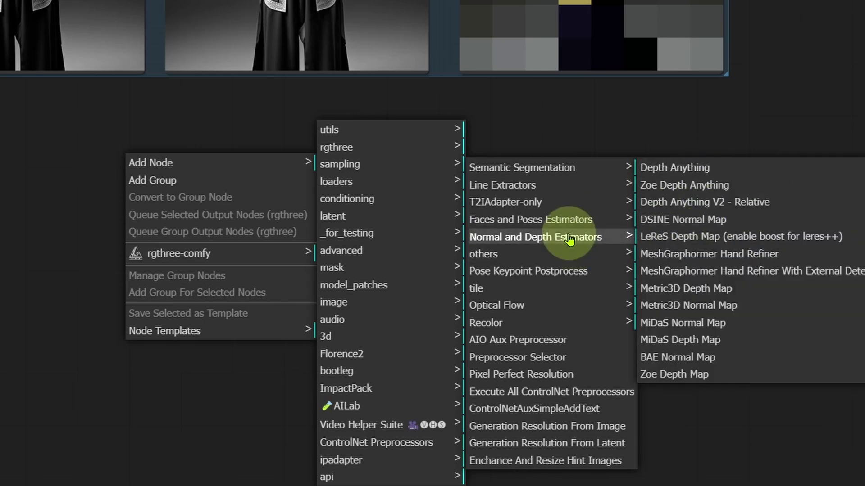
click(530, 258)
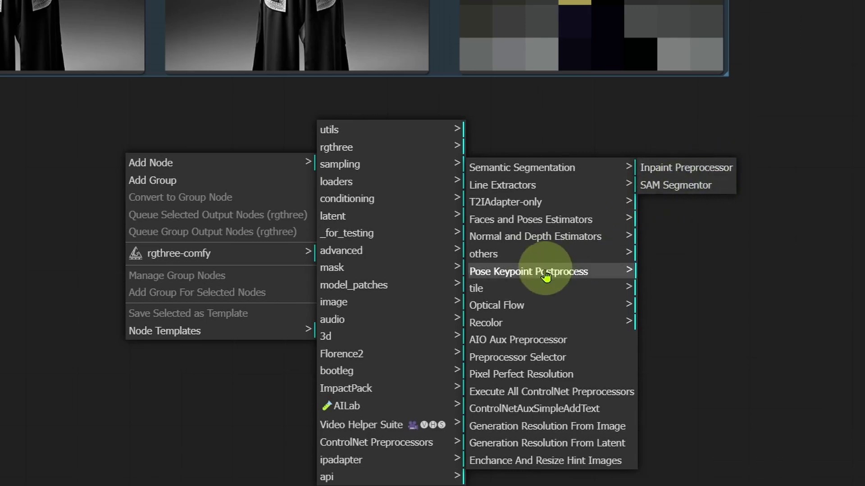
click(594, 271)
click(572, 291)
click(572, 307)
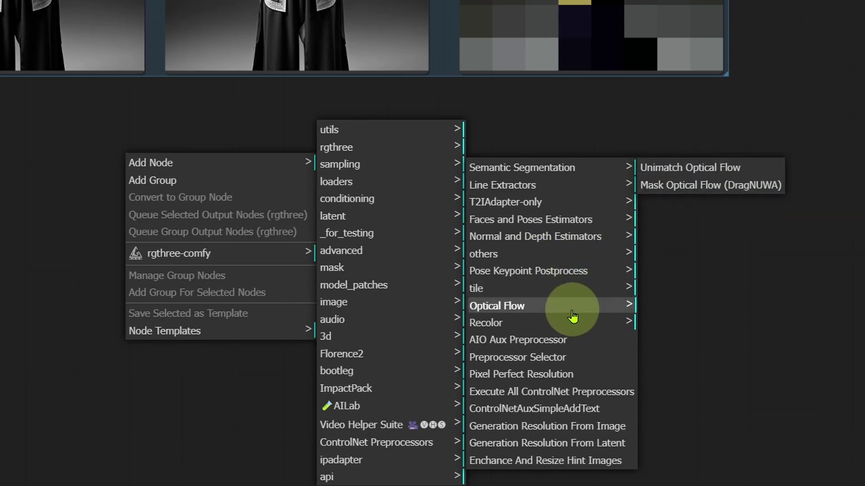
click(572, 323)
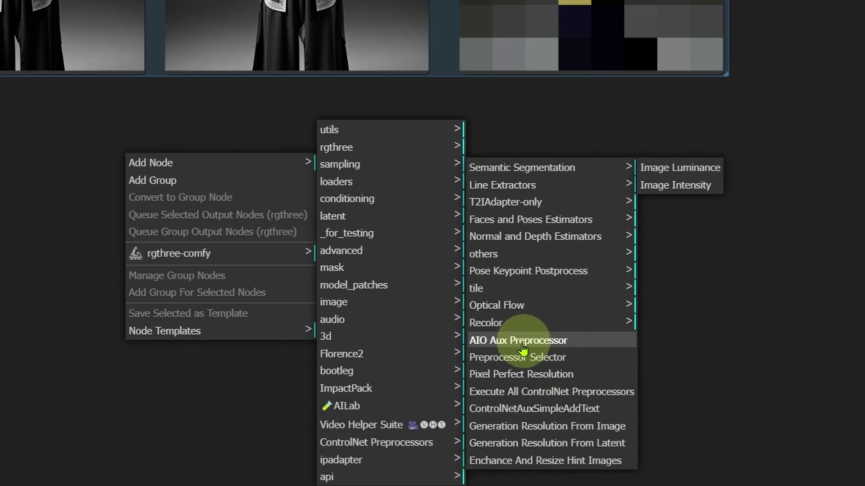
- Add an AIO Aux Preprocessor node in the empty area below the preview groups and widen it to fit long preprocessor names
click(539, 343)
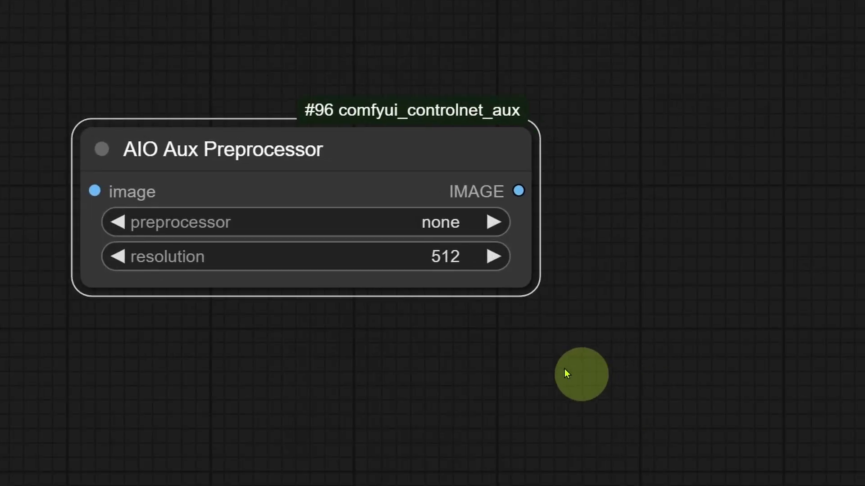
drag(347, 191, 114, 118)
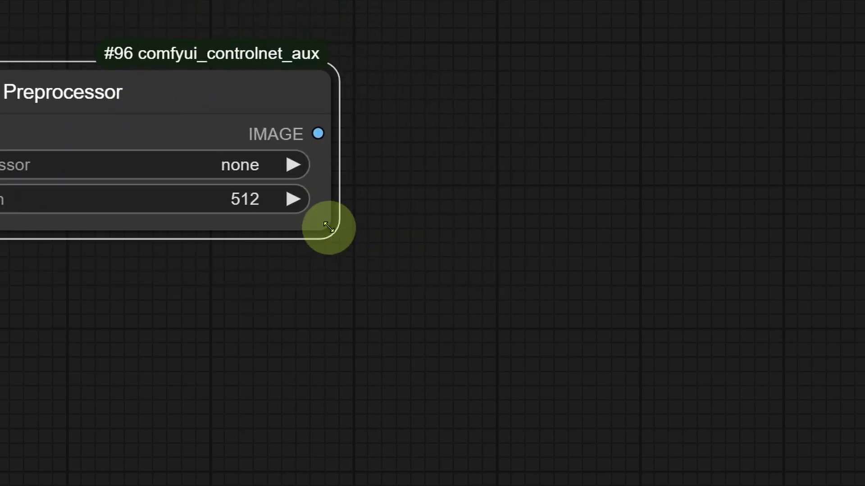
drag(328, 228, 706, 237)
- Set the preprocessor in the AIO Aux Preprocessor node to MiDaS-NormalMapPreprocessor
click(598, 162)
scroll(620, 372, up, 2)
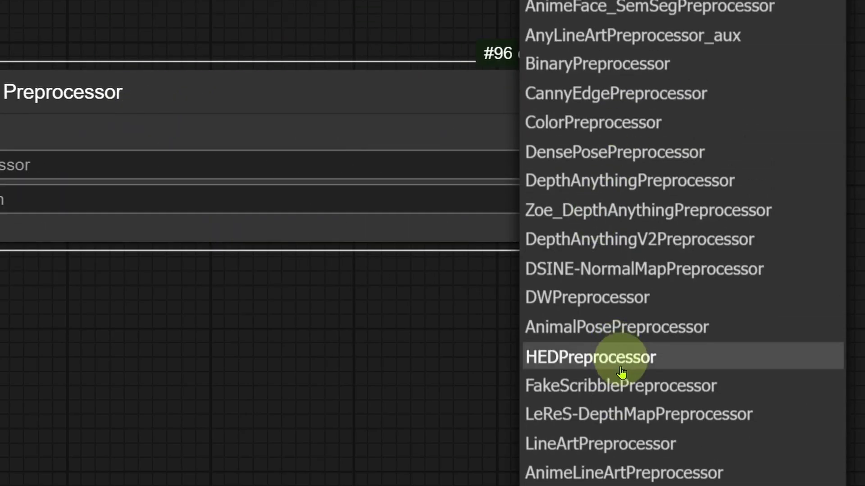
scroll(620, 372, down, 8)
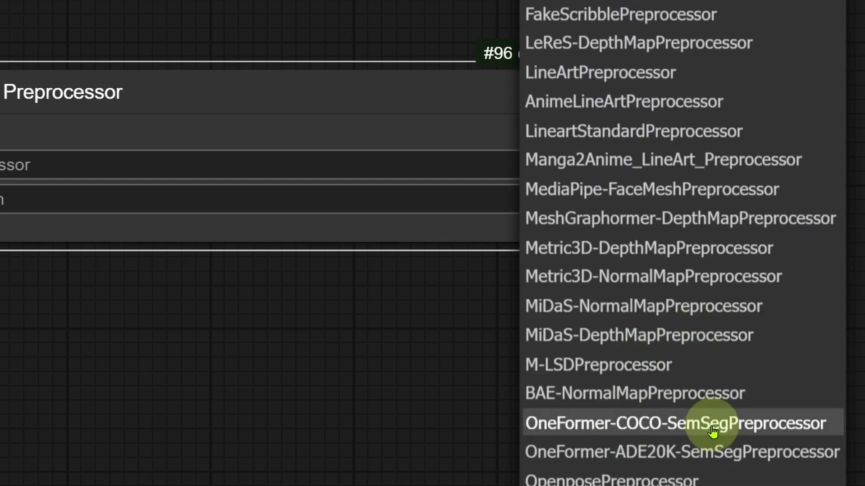
click(676, 307)
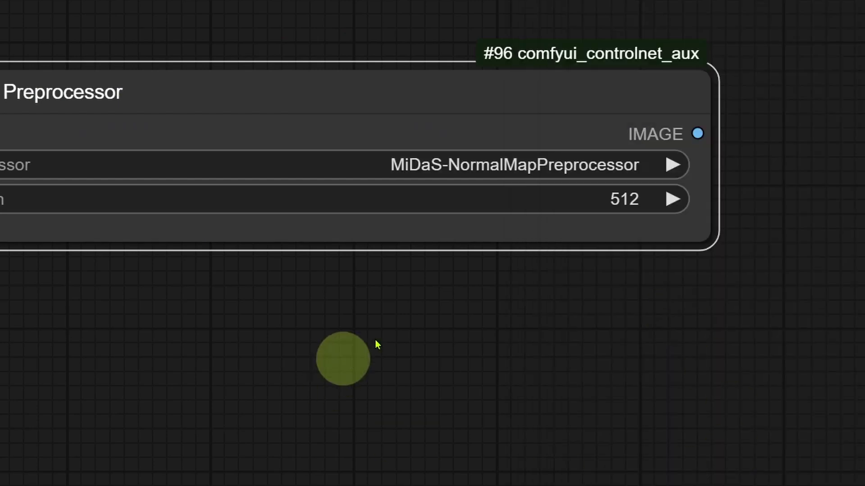
- Filter the AIO Aux Preprocessor node's preprocessor options by "depth" and choose DepthAnythingPreprocessor
click(490, 163)
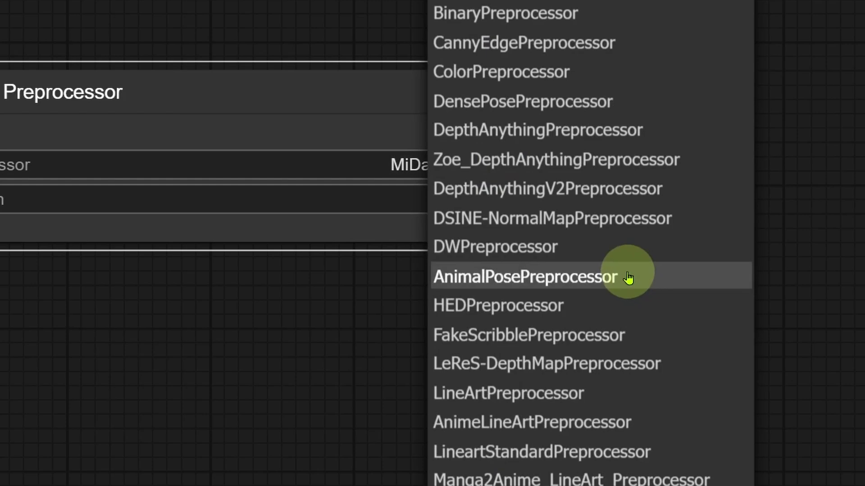
text(depth)
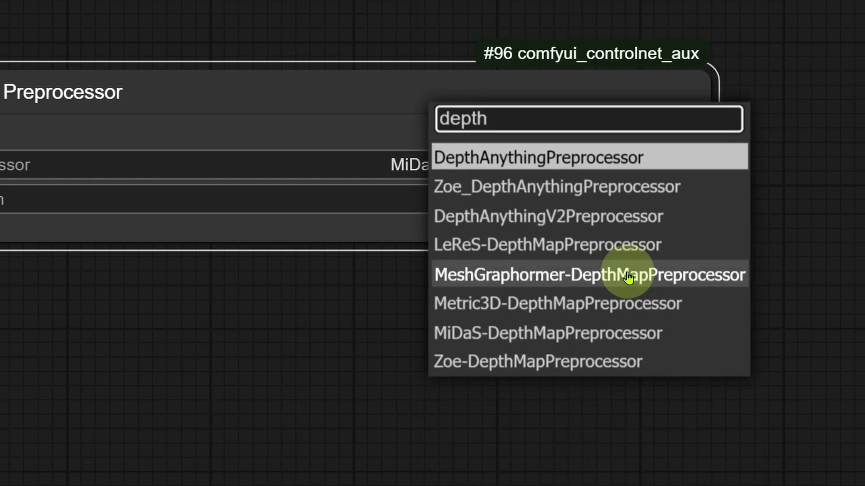
click(498, 158)
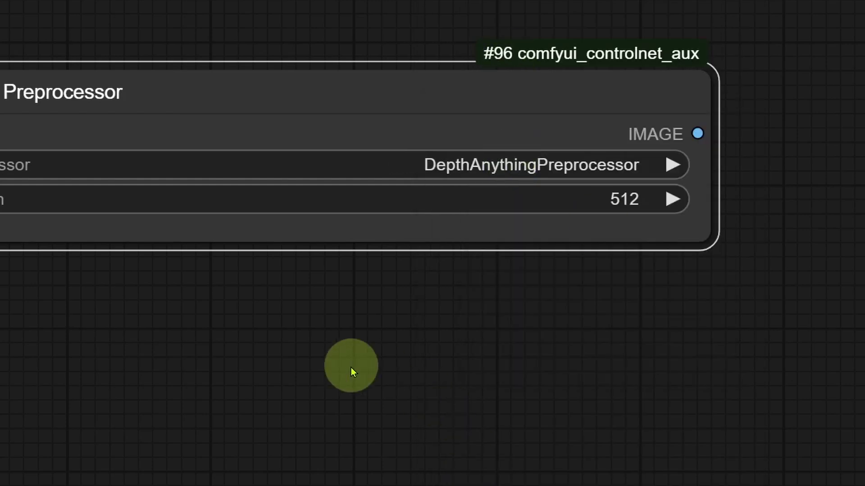
- Search the node library for "normal" and add a MiDaS Normal Map node below the AIO Aux Preprocessor node
scroll(419, 366, down, 1)
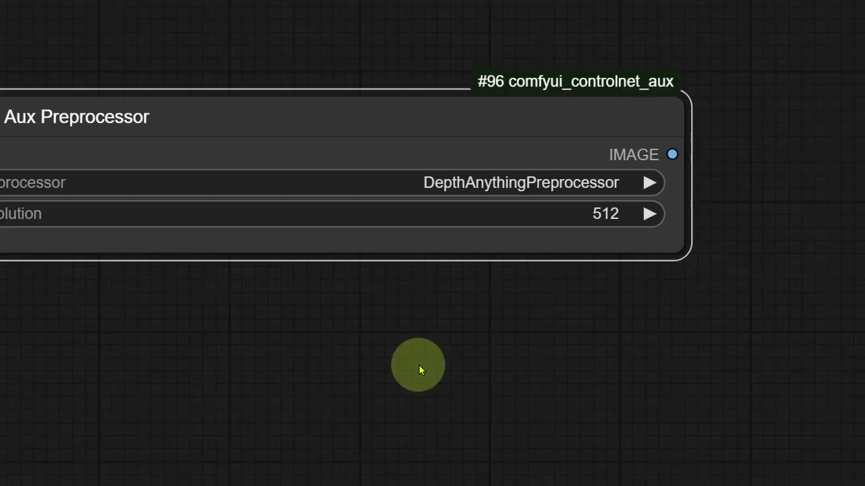
double_click(815, 442)
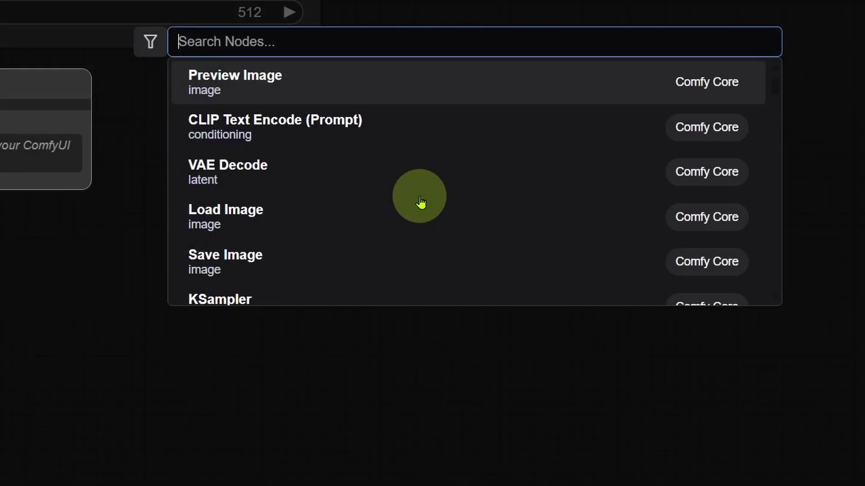
text(noral)
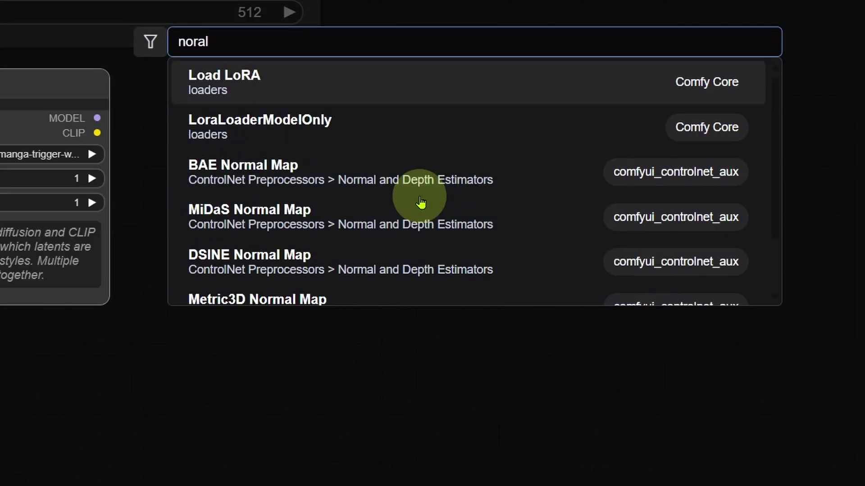
key(BackSpace)
key(BackSpace)
key(BackSpace)
text(rm)
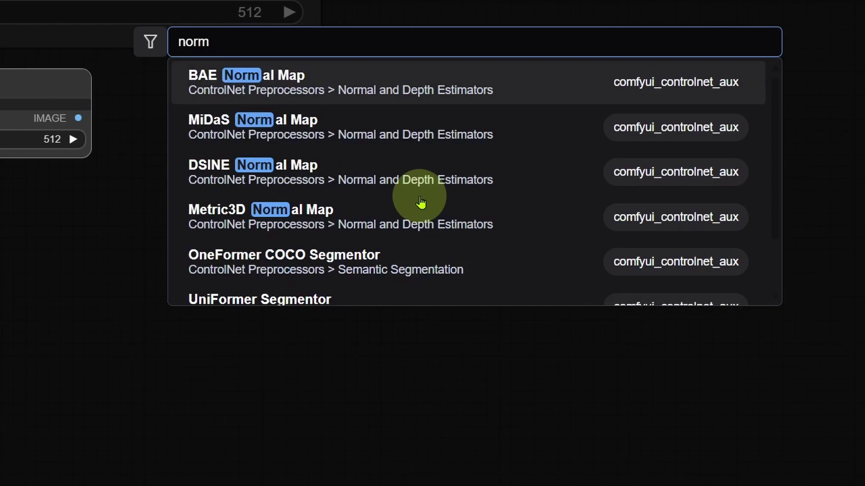
text(al)
click(385, 144)
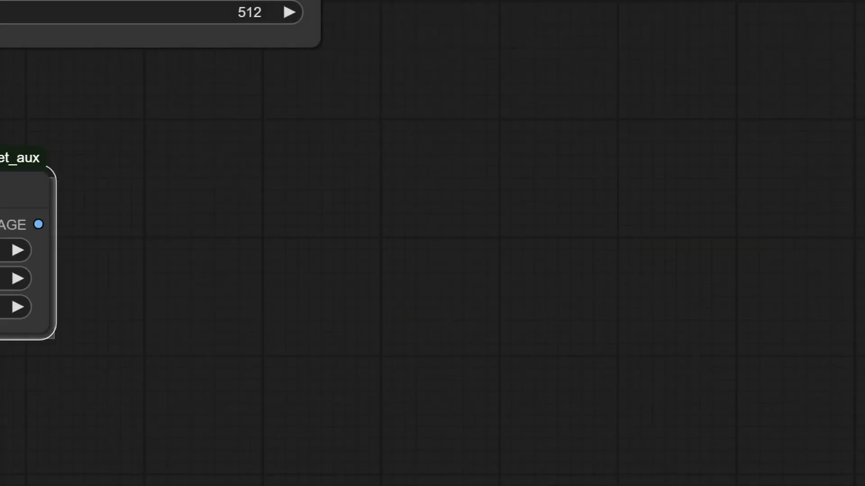
- Search the node library for "depth" and add a Depth Anything node beside the MiDaS Normal Map node
double_click(292, 221)
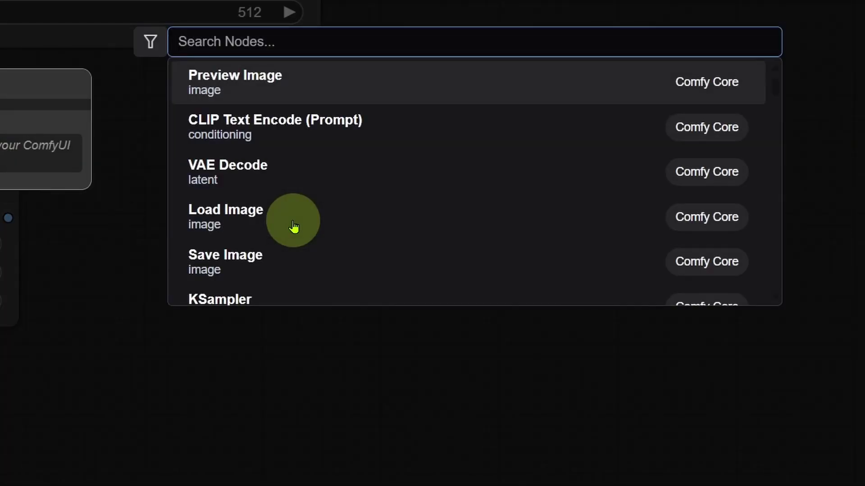
text(detph)
key(BackSpace)
key(BackSpace)
key(BackSpace)
text(pth)
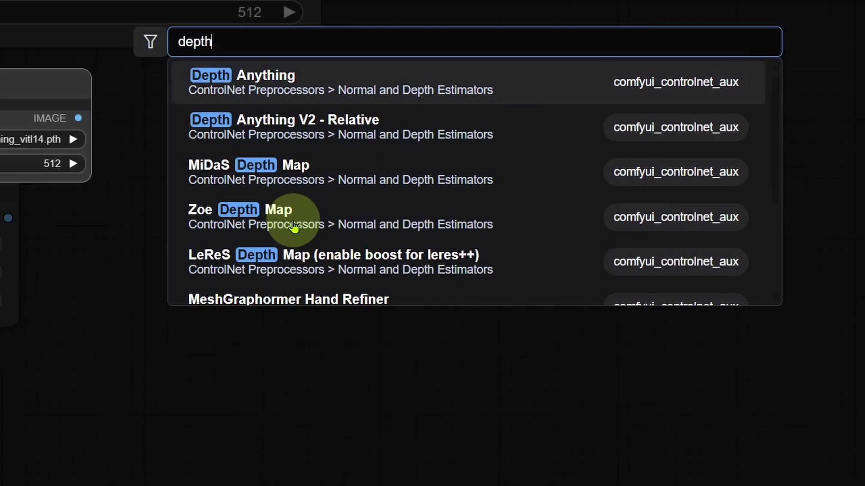
key(Return)
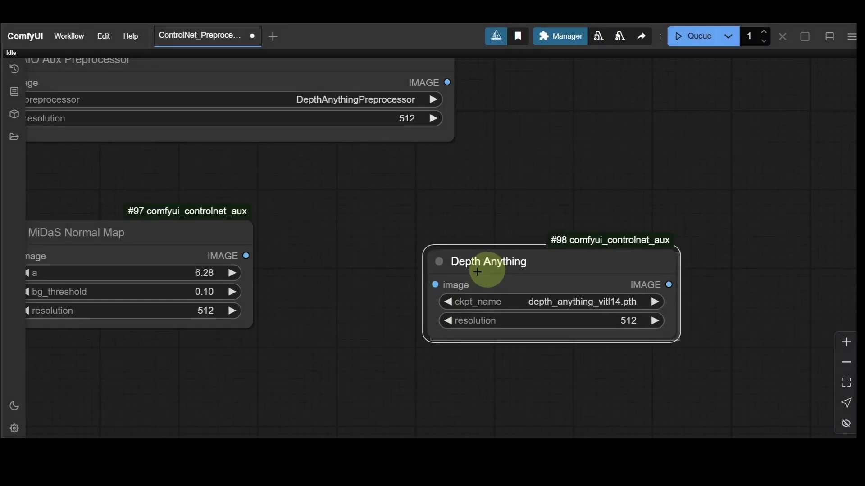
- Delete the AIO Aux Preprocessor, Depth Anything and MiDaS Normal Map nodes from the canvas
drag(186, 244, 287, 251)
drag(529, 233, 610, 270)
drag(357, 171, 450, 189)
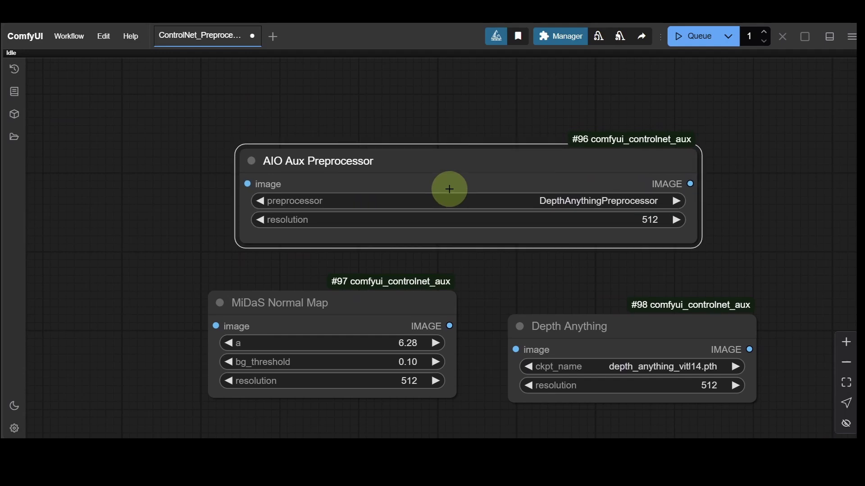
key(Delete)
click(631, 344)
key(Delete)
click(344, 342)
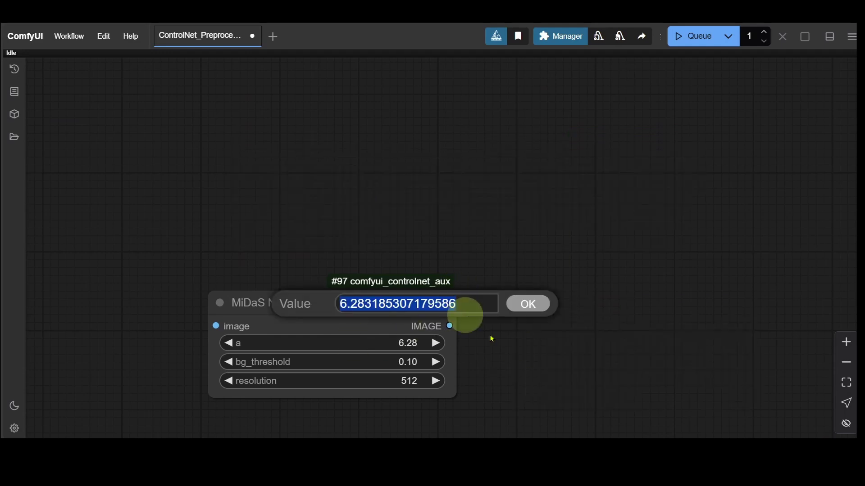
click(527, 304)
key(Delete)
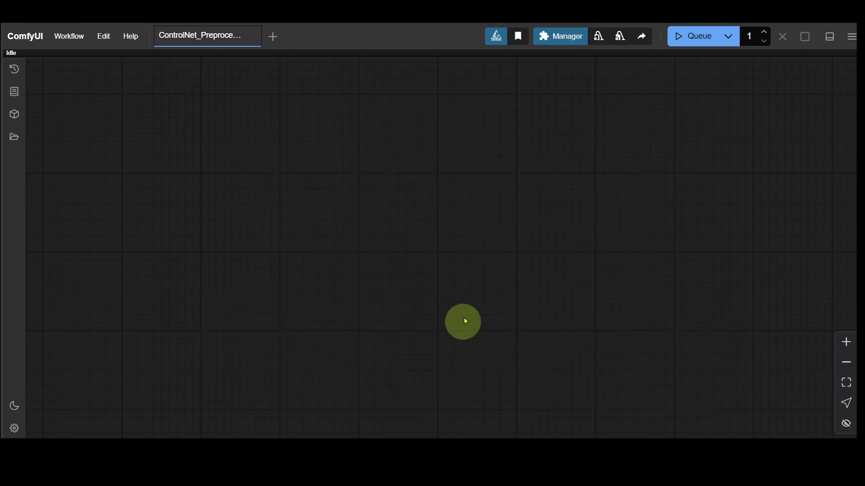
- View the whole preprocessor comparison workflow and examine the TEED, M-LSD and PiDiNet results in the Line Extractors group
scroll(428, 243, down, 5)
click(846, 362)
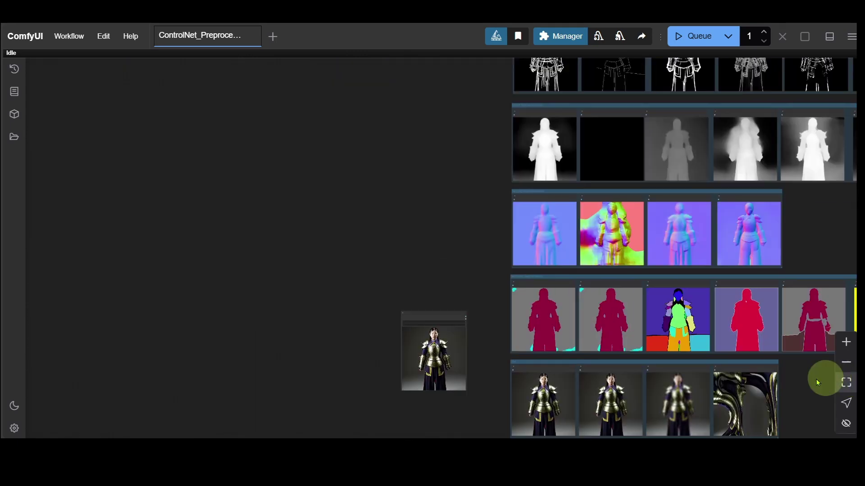
click(846, 382)
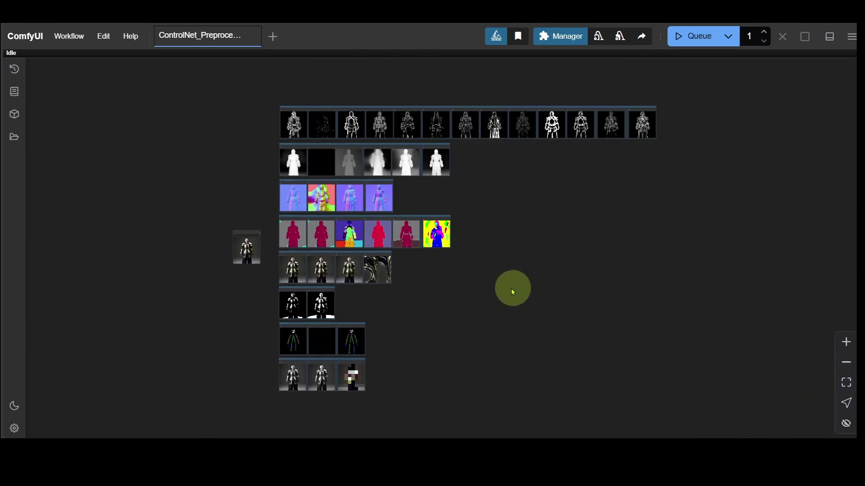
scroll(257, 118, up, 6)
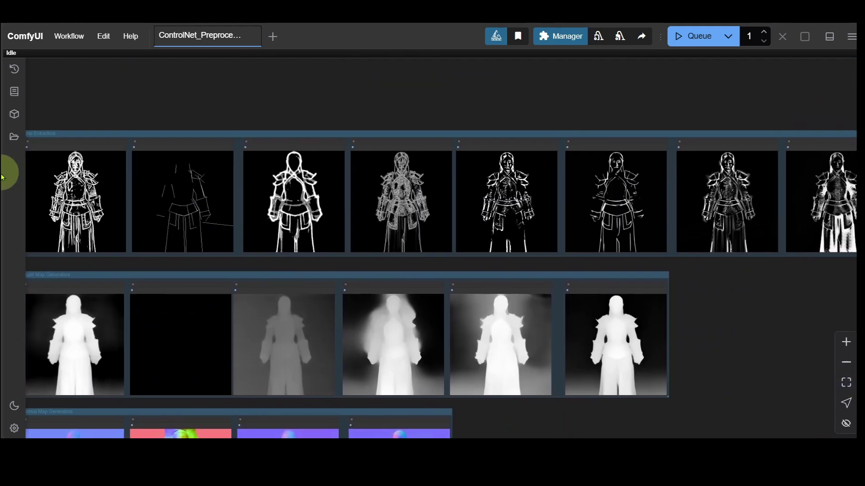
drag(3, 176, 121, 185)
scroll(143, 185, up, 8)
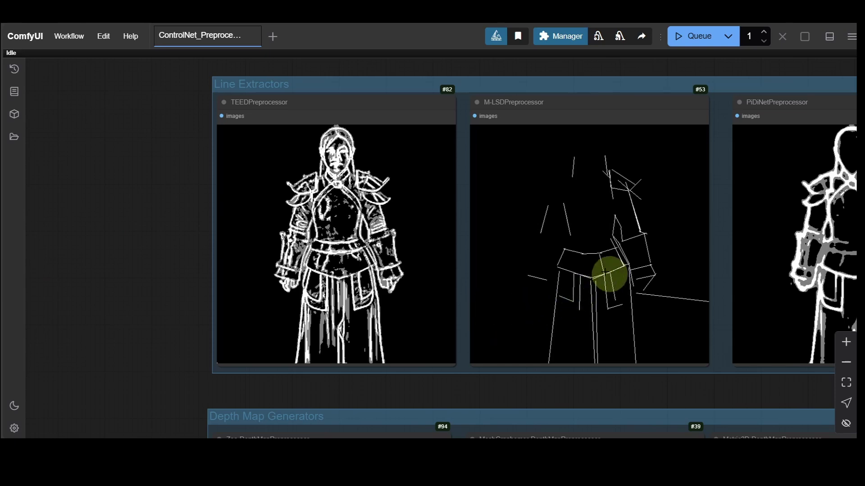
drag(610, 274, 353, 276)
drag(156, 280, 214, 281)
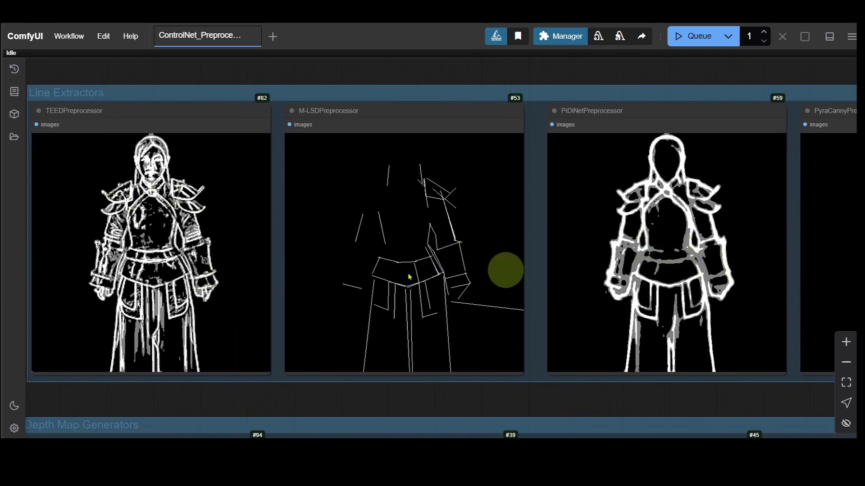
- Examine the source picture in the Load Image node and compare it with the preprocessor groups' results
drag(166, 275, 594, 145)
drag(325, 403, 382, 125)
drag(355, 401, 361, 177)
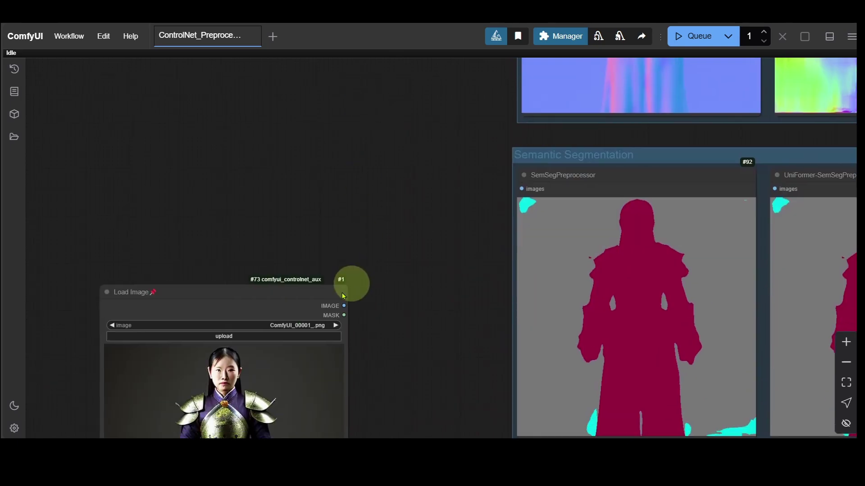
drag(343, 296, 348, 177)
drag(350, 360, 366, 263)
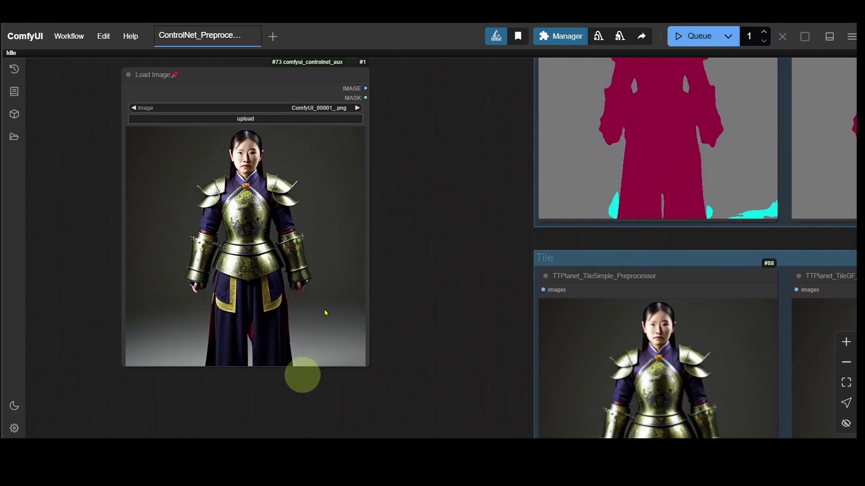
drag(467, 198, 437, 308)
drag(437, 122, 278, 387)
drag(275, 129, 228, 437)
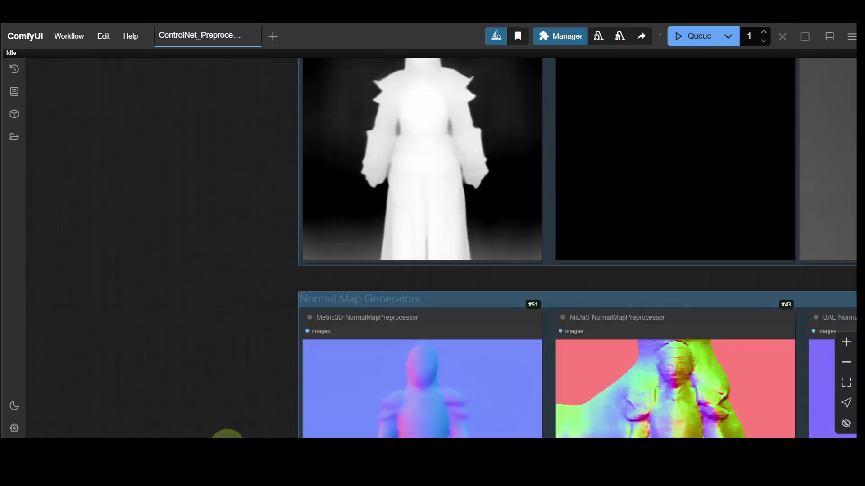
drag(250, 198, 213, 399)
drag(252, 177, 242, 222)
drag(552, 212, 335, 209)
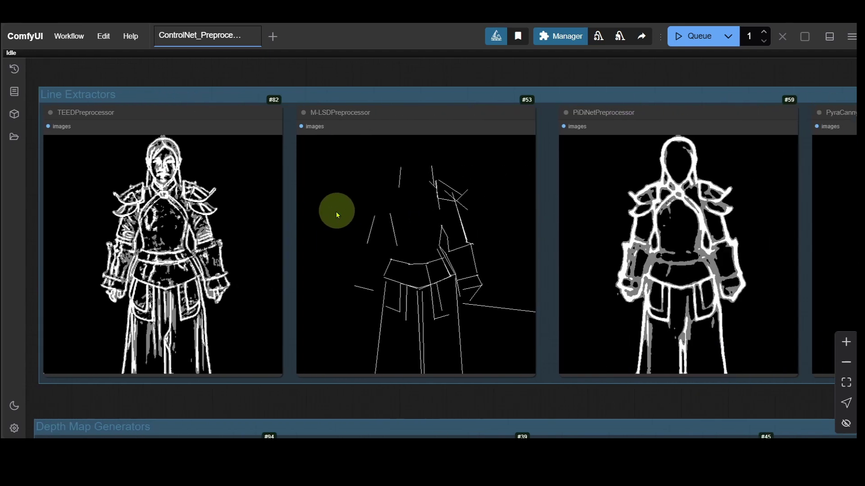
- Inspect the M-LSD preprocessor's straight-line result closely and compare it with the neighbouring TEED and PiDiNet results
scroll(396, 285, up, 7)
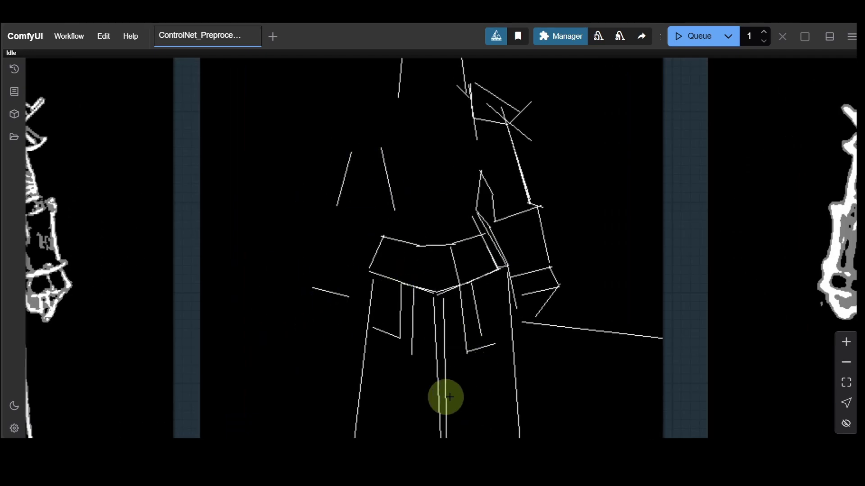
scroll(469, 348, down, 3)
scroll(470, 342, down, 3)
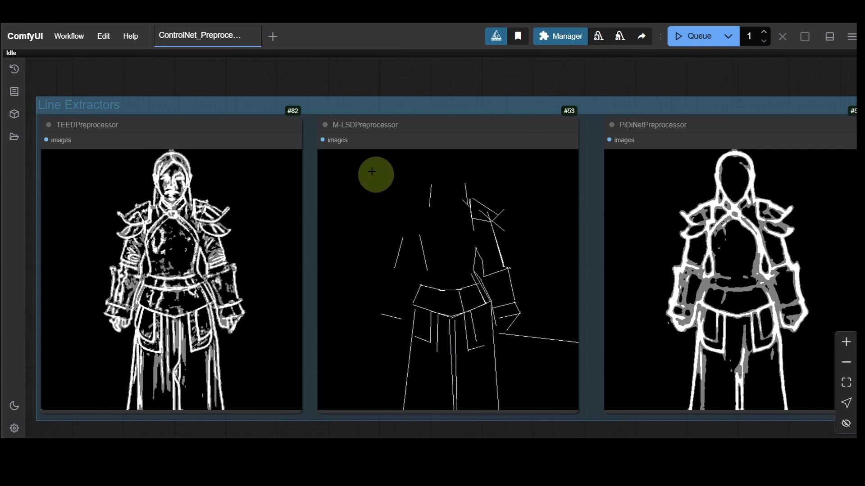
scroll(419, 350, left, 3)
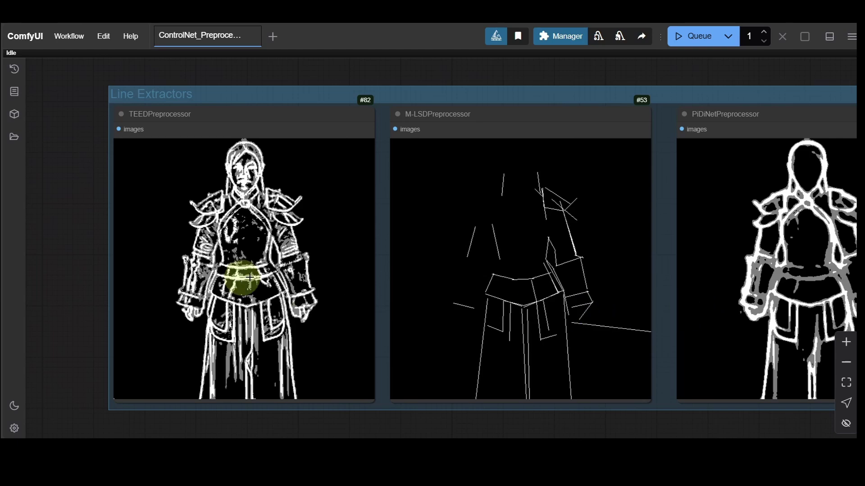
scroll(621, 299, right, 4)
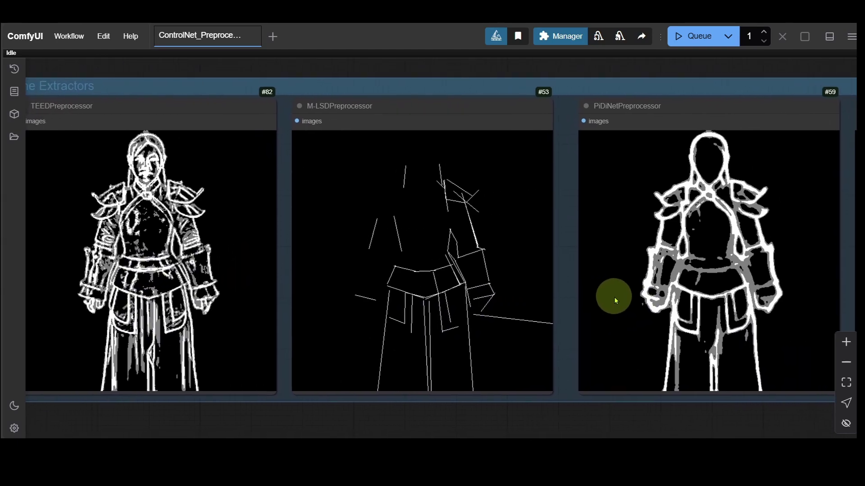
scroll(720, 289, right, 10)
scroll(599, 289, left, 10)
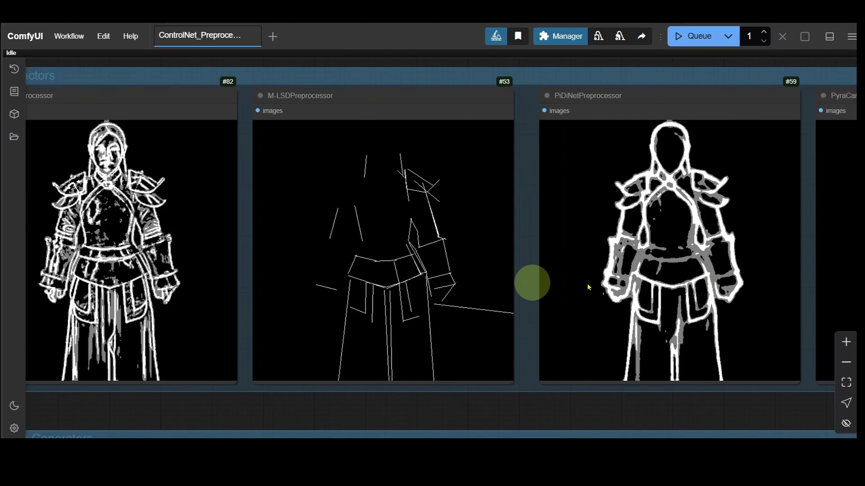
- Look through the remaining Line Extractors results, from PyraCanny and Scribble_XDOG to the line art and FakeScribble preprocessors
scroll(531, 284, right, 20)
scroll(512, 271, right, 15)
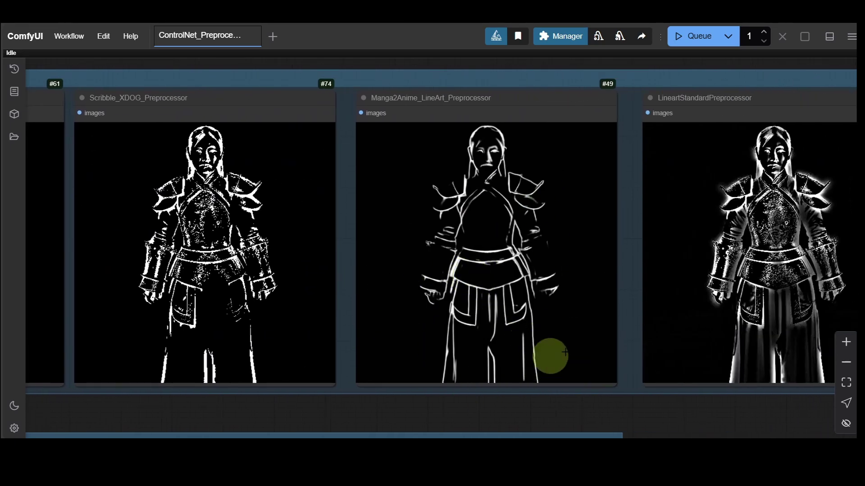
scroll(540, 315, right, 5)
scroll(355, 310, left, 2)
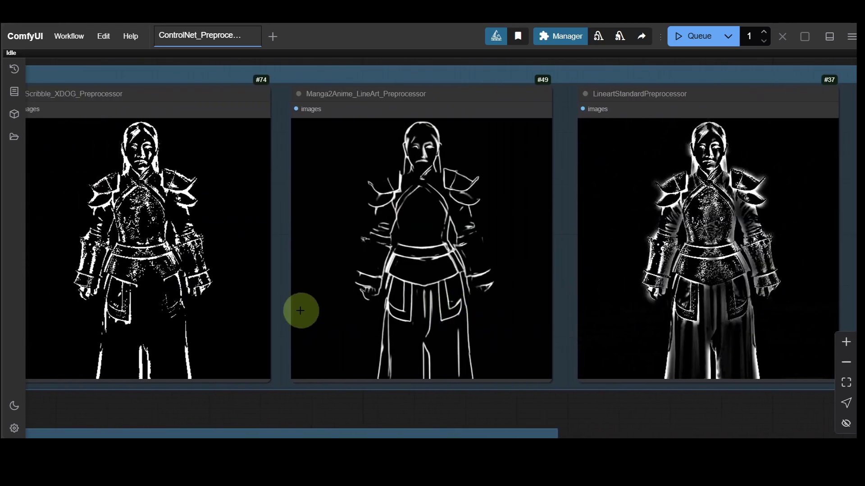
scroll(714, 309, right, 20)
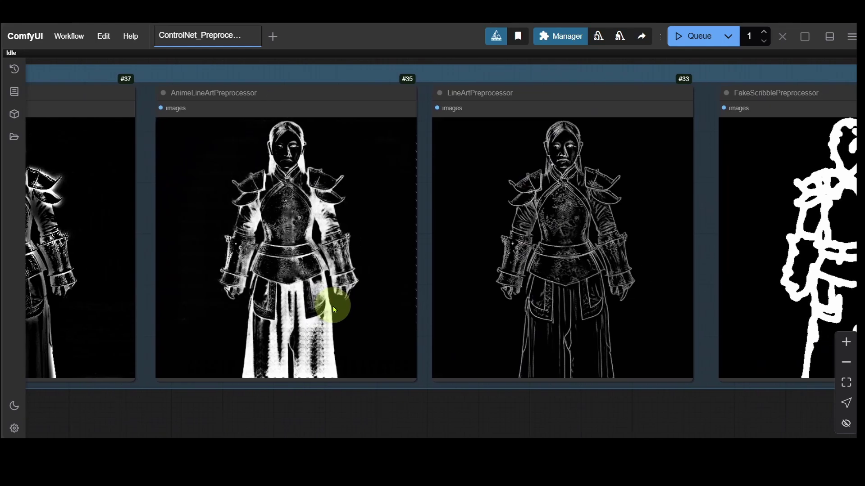
scroll(307, 297, right, 15)
scroll(486, 284, left, 15)
scroll(691, 276, up, 14)
scroll(579, 280, left, 14)
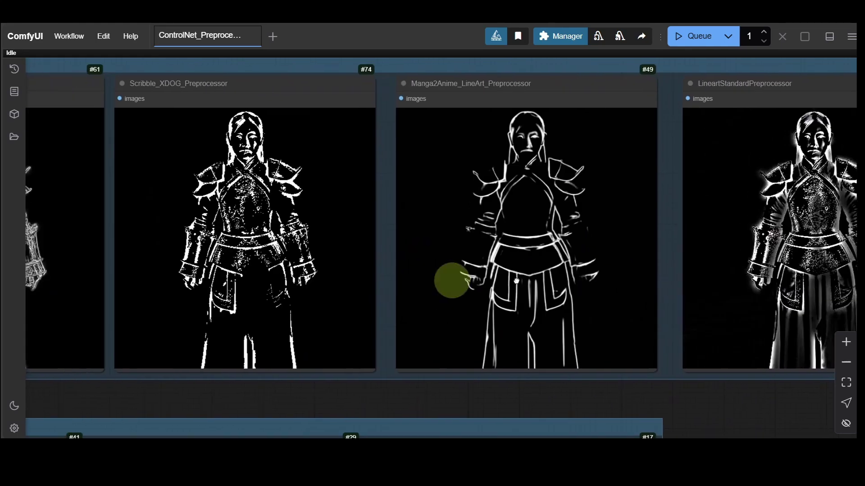
scroll(451, 280, left, 10)
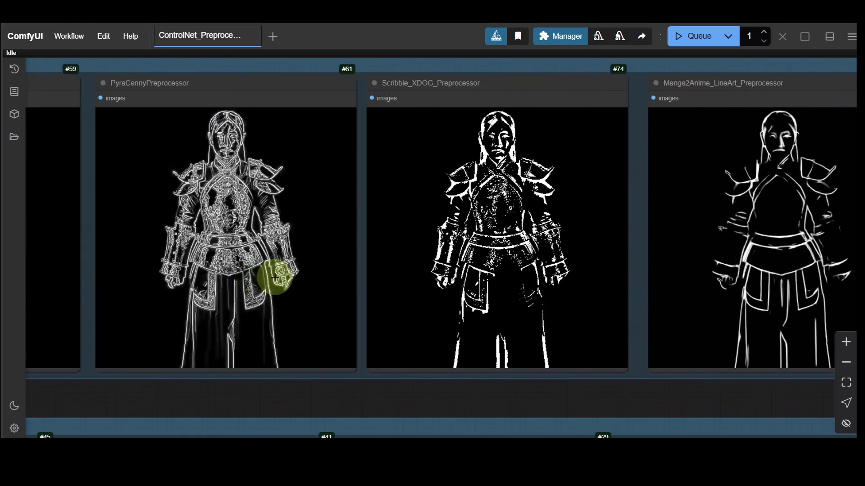
- Inspect the detail in the PyraCanny result and compare it with the Scribble_XDOG and Manga2Anime line art results
scroll(254, 301, up, 5)
scroll(299, 270, down, 2)
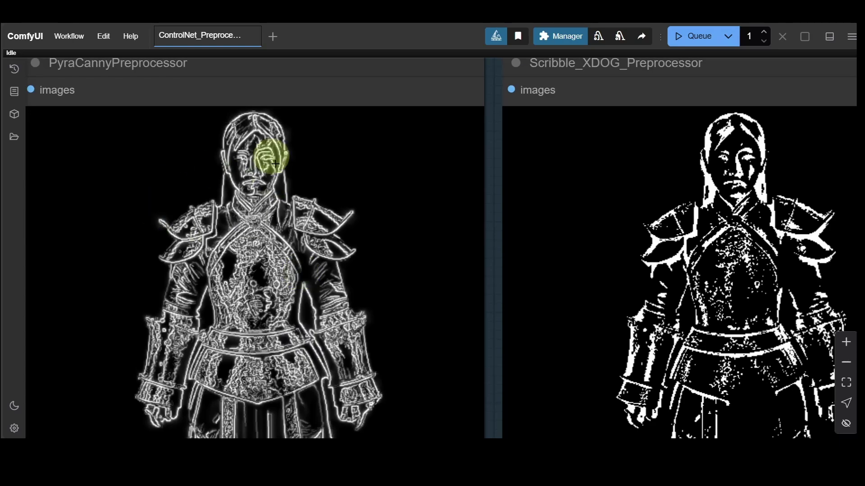
scroll(255, 361, down, 3)
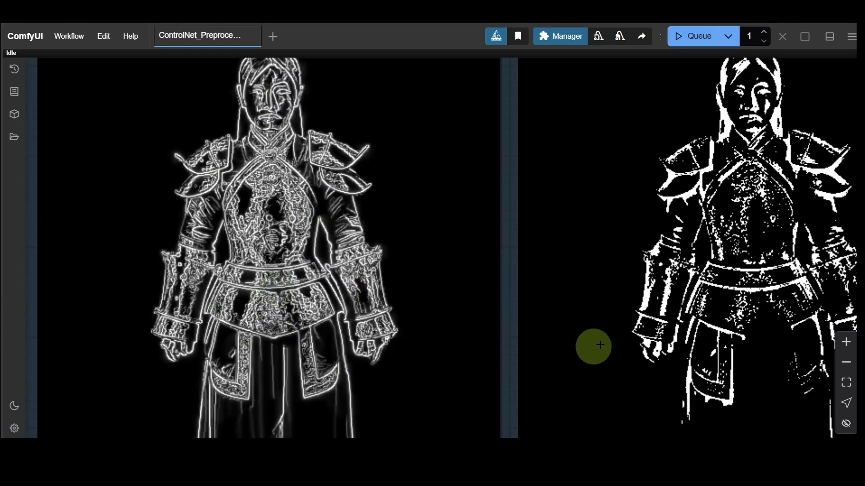
scroll(615, 307, down, 4)
scroll(615, 308, right, 5)
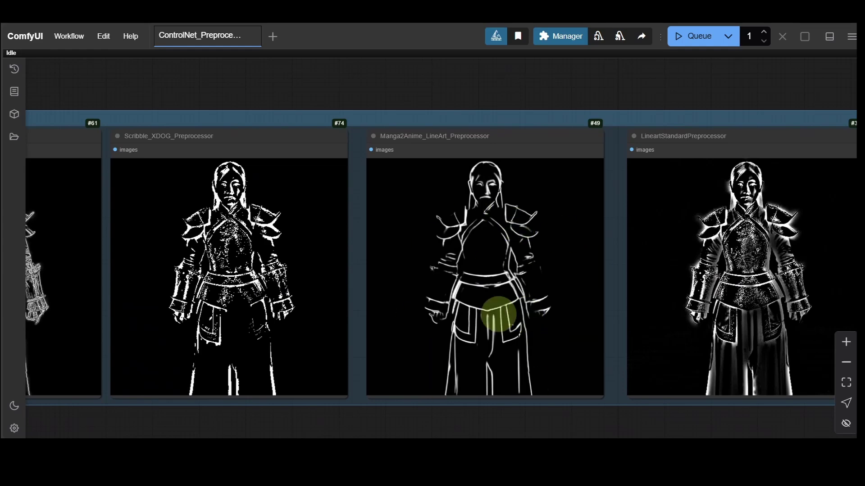
scroll(367, 340, left, 3)
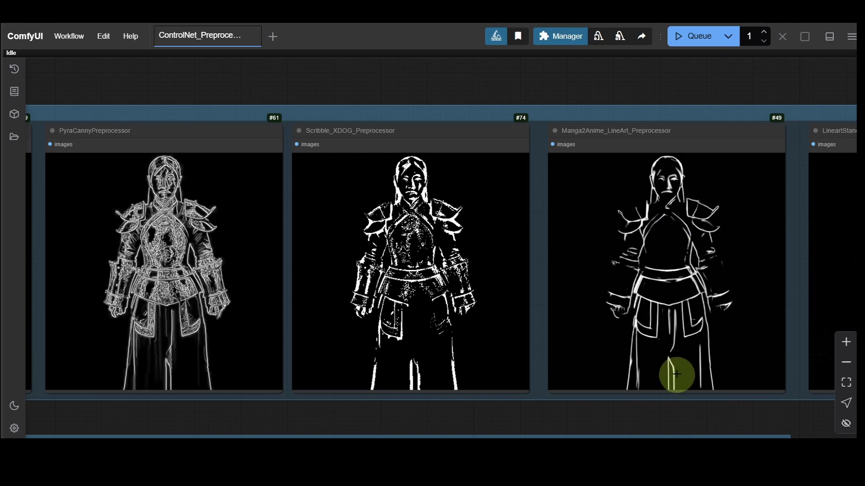
drag(306, 343, 369, 343)
drag(287, 359, 295, 338)
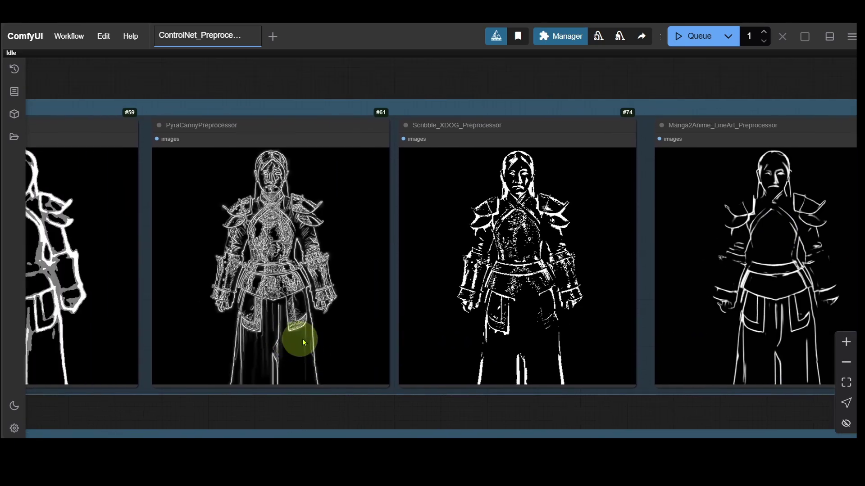
- Compare the line art variants in the Line Extractors group and inspect the AnimeLineArt result up close
scroll(385, 209, down, 6)
scroll(242, 309, left, 10)
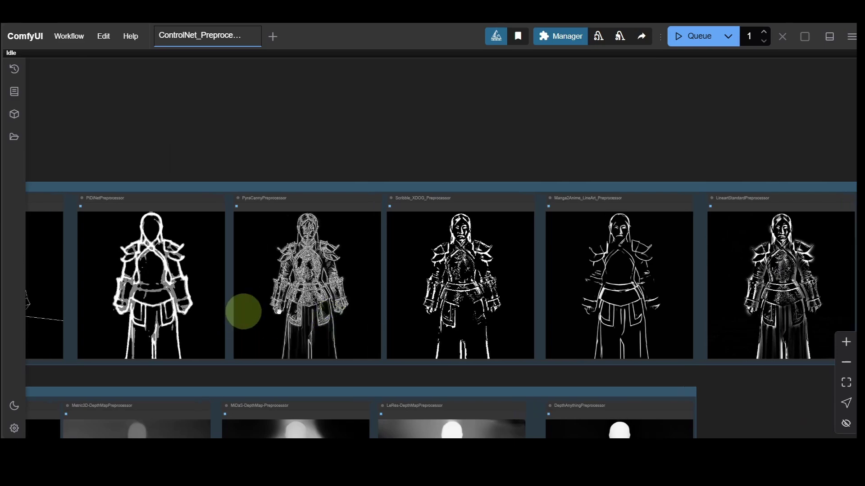
scroll(581, 293, right, 15)
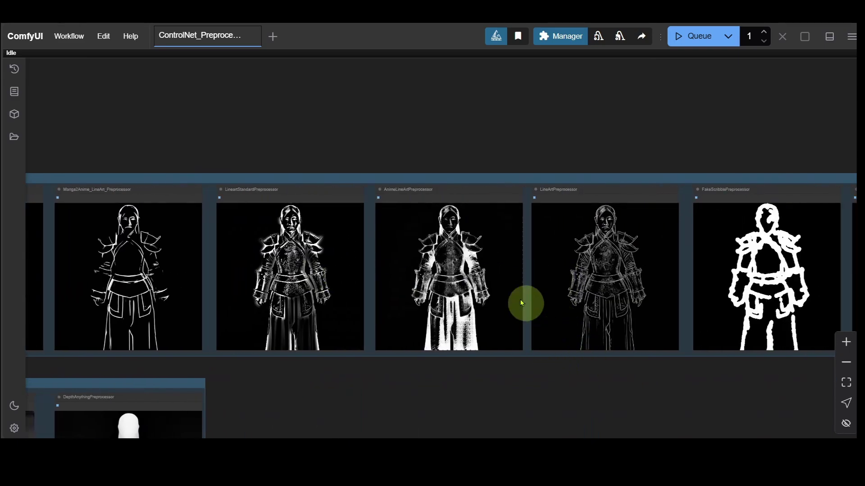
scroll(410, 277, up, 10)
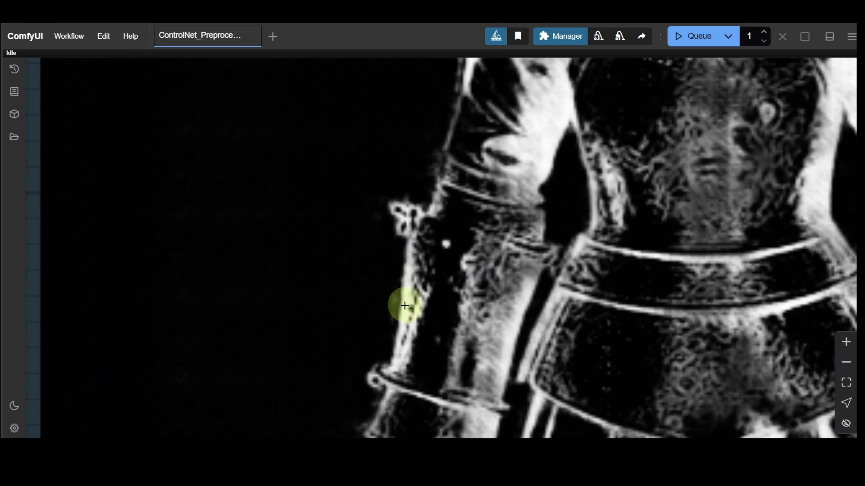
scroll(404, 315, down, 8)
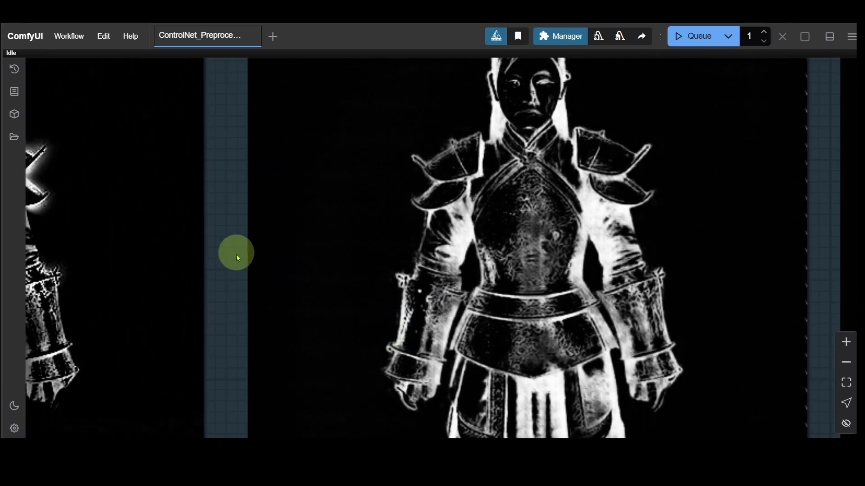
- Examine the Depth Map Generators results, comparing Zoe, MeshGraphormer, Metric3D, MiDaS, LeRes and DepthAnything
scroll(343, 210, up, 3)
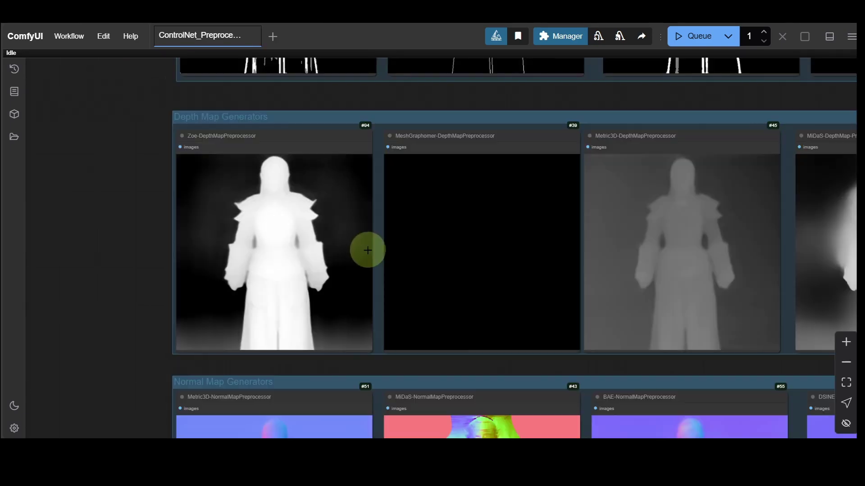
scroll(315, 265, up, 3)
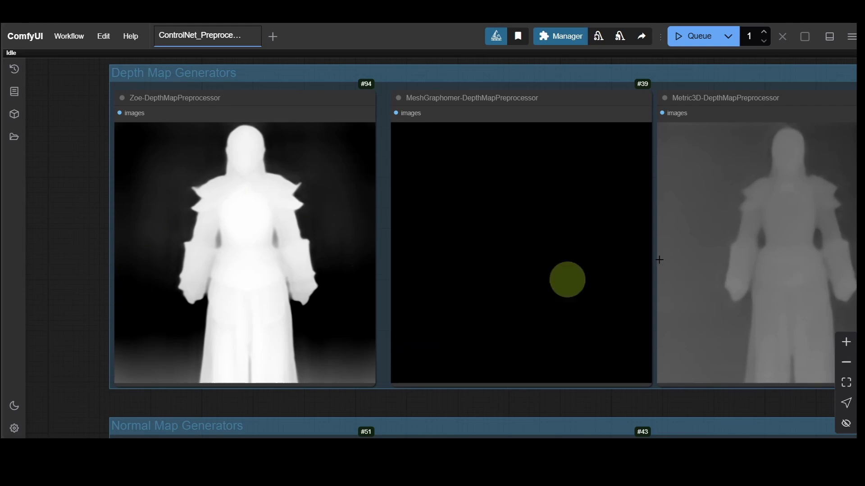
drag(748, 256, 398, 253)
scroll(655, 309, down, 4)
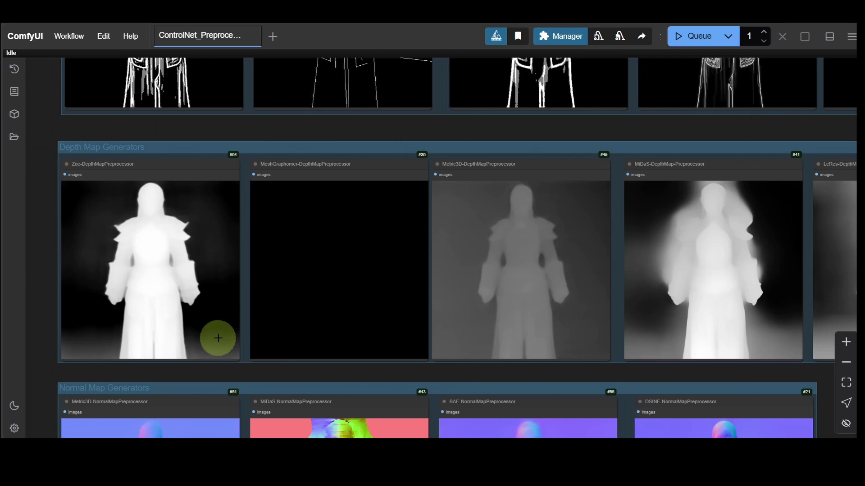
scroll(323, 338, right, 10)
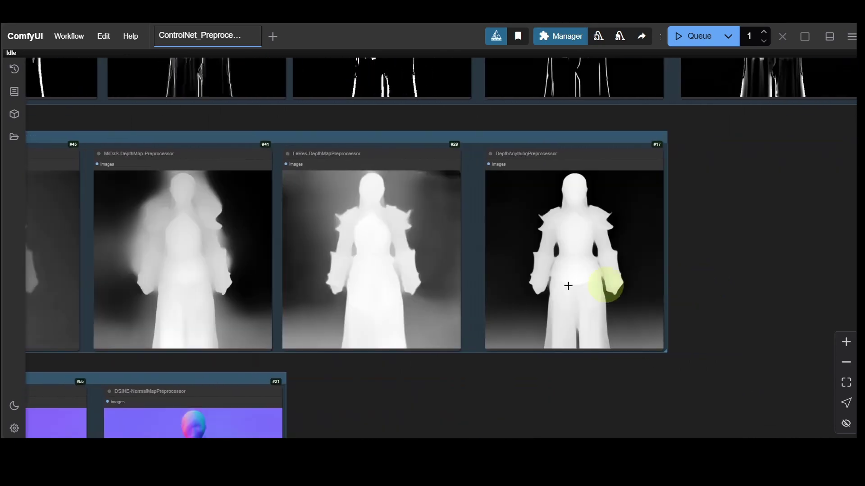
- Return to the start of the Depth Map Generators group and review the Zoe, MeshGraphormer and Metric3D results again
scroll(607, 284, left, 4)
scroll(299, 281, down, 3)
scroll(266, 282, left, 3)
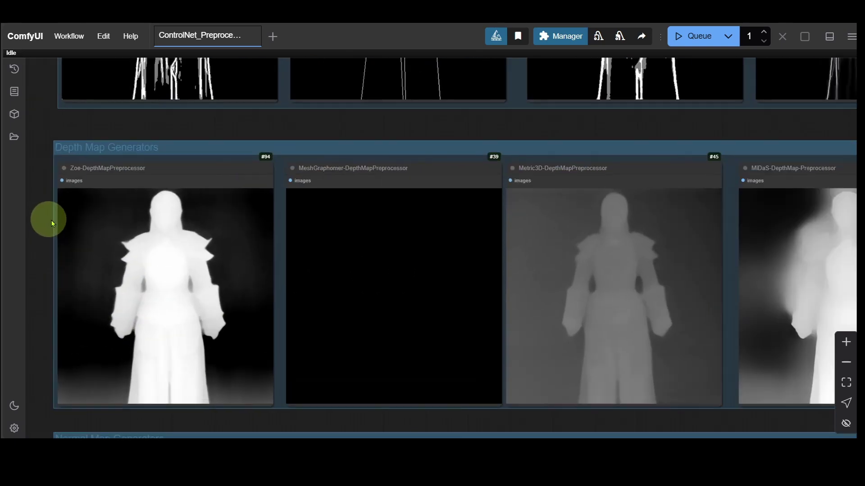
scroll(51, 220, up, 6)
scroll(216, 328, down, 6)
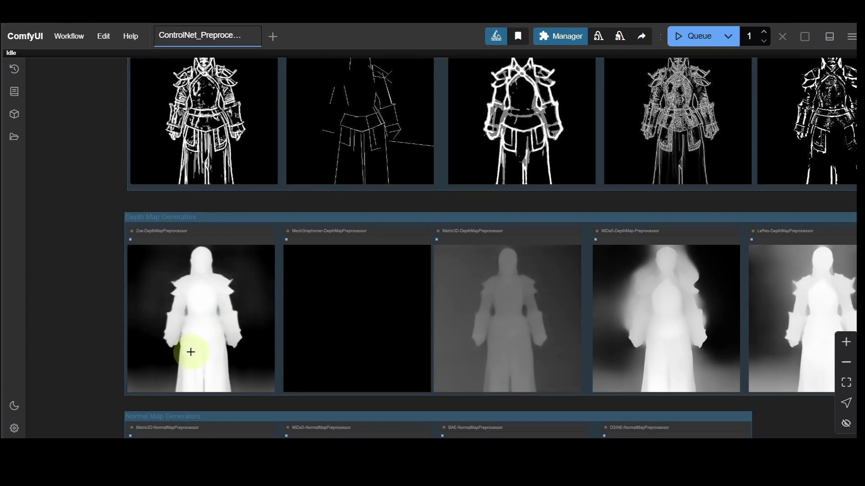
- Compare the Metric3D, MiDaS, BAE and DSINE results in the Normal Map Generators group
drag(191, 351, 245, 101)
scroll(274, 210, up, 4)
drag(499, 302, 433, 278)
drag(655, 316, 645, 297)
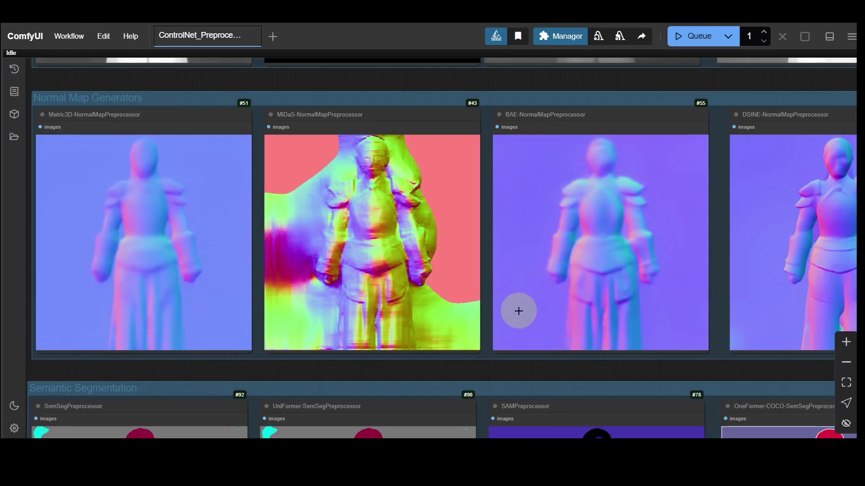
scroll(517, 309, down, 1)
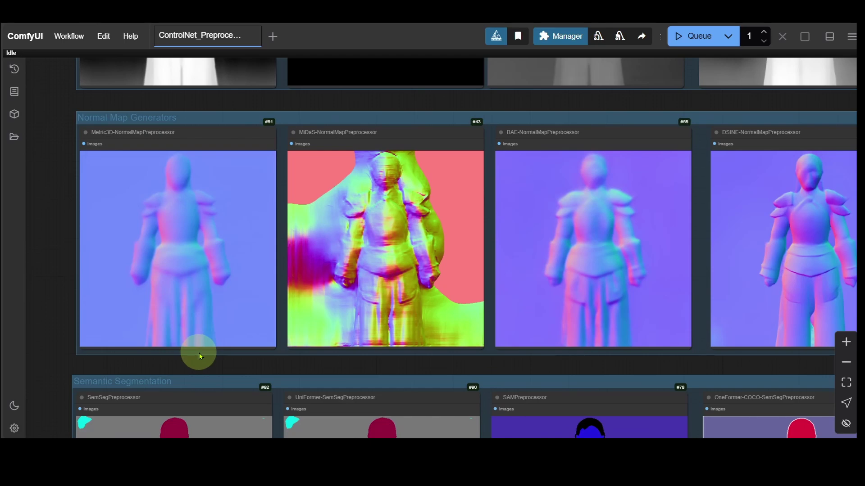
scroll(824, 259, right, 3)
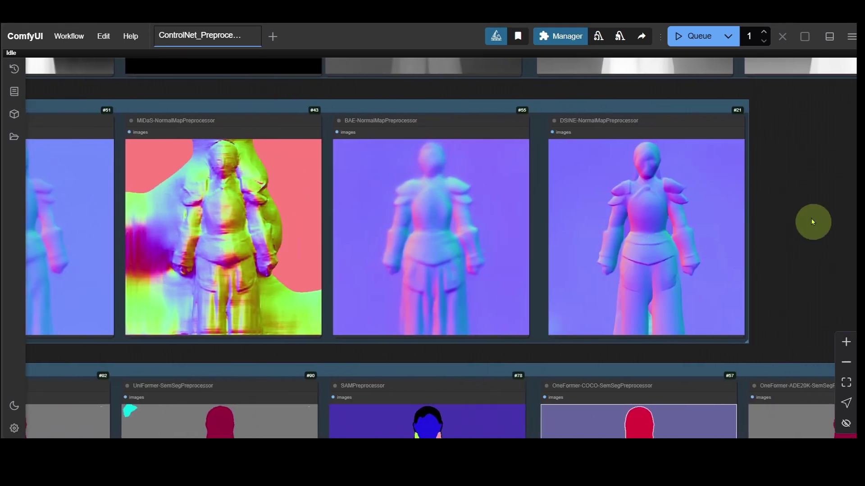
drag(307, 285, 539, 249)
scroll(538, 249, down, 2)
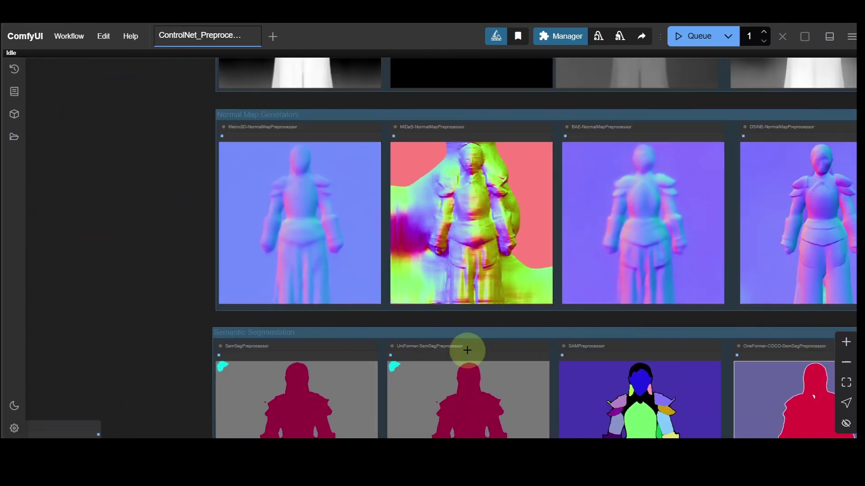
- Examine the Semantic Segmentation results, comparing SemSeg, UniFormer, SAM and OneFormer-COCO, with a close look at SAMPreprocessor
scroll(293, 366, down, 4)
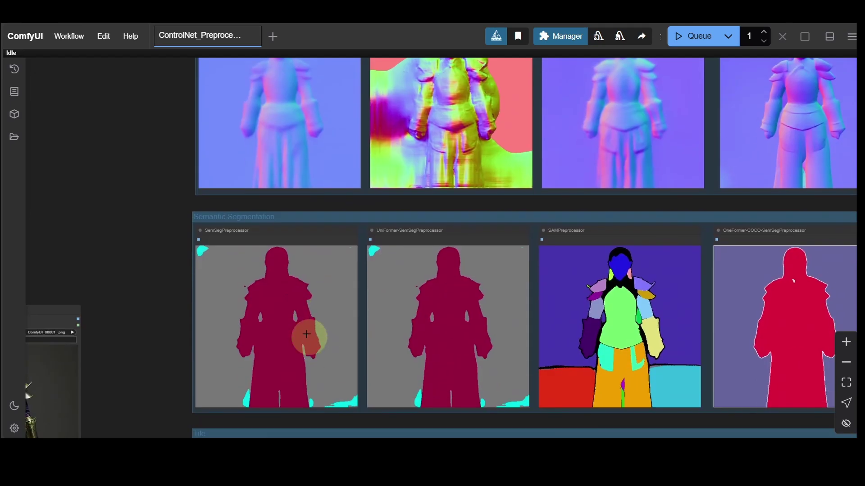
scroll(317, 343, up, 3)
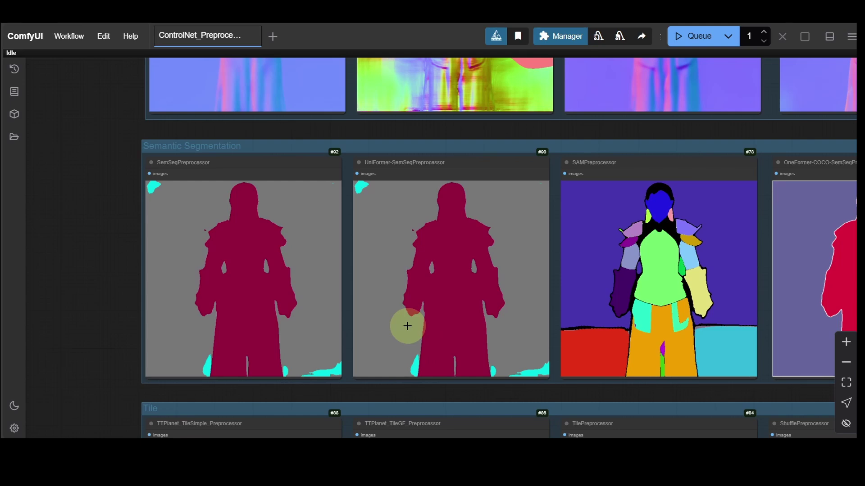
scroll(465, 343, down, 1)
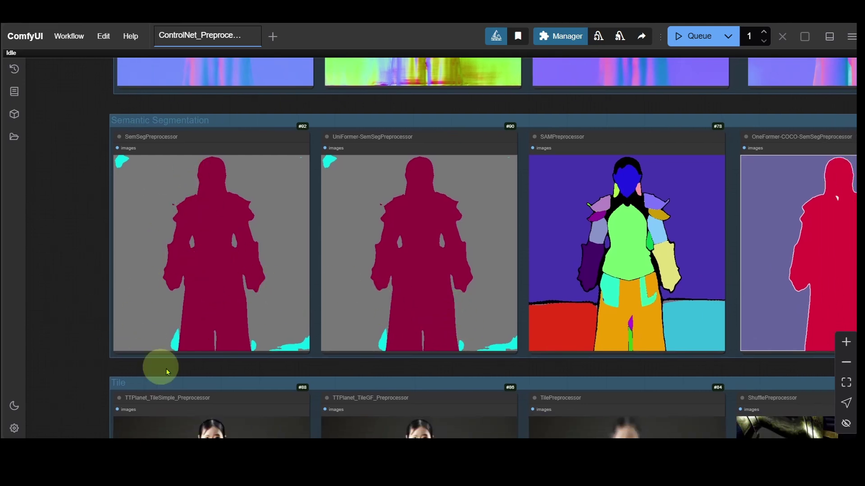
scroll(238, 299, down, 3)
scroll(399, 276, right, 2)
scroll(399, 275, up, 5)
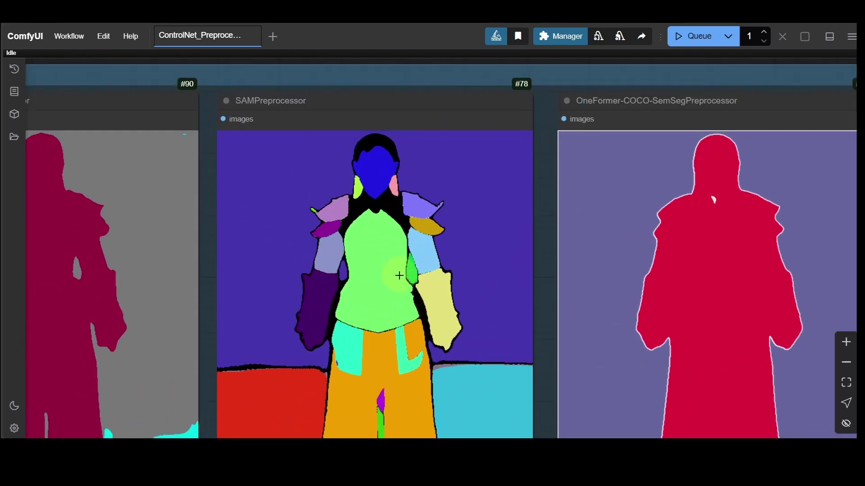
scroll(373, 268, down, 3)
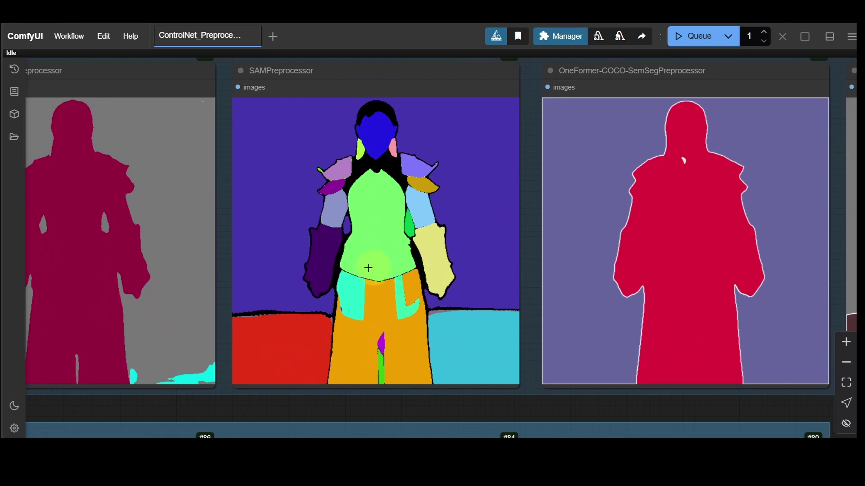
scroll(582, 348, down, 6)
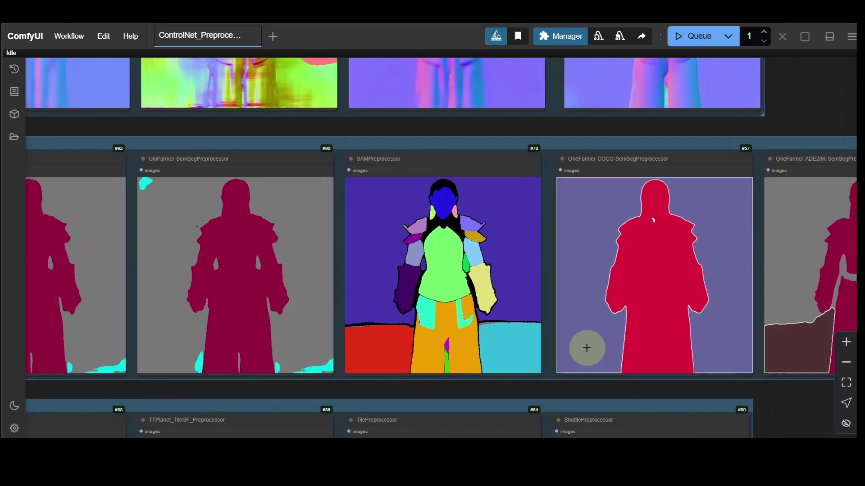
- Look over the Scribble Preprocessors results and the Openpose, AnimalPose and DWPreprocessor results in the Pose Detection group
scroll(396, 270, down, 5)
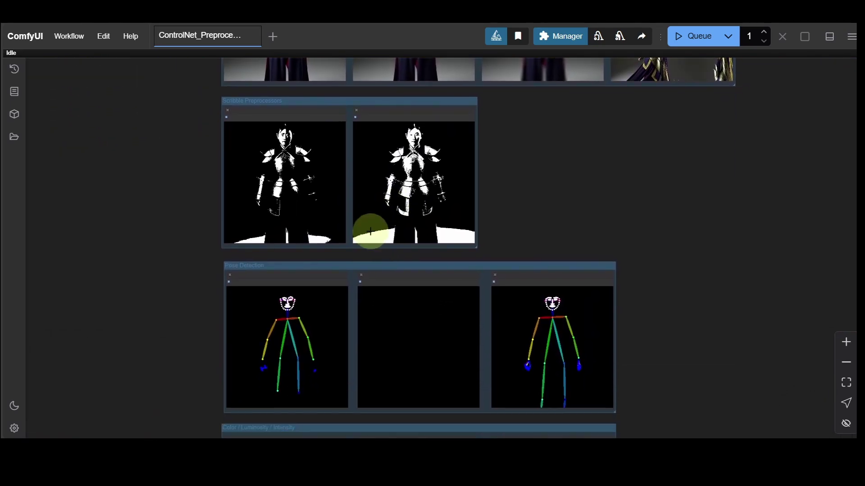
scroll(241, 129, up, 2)
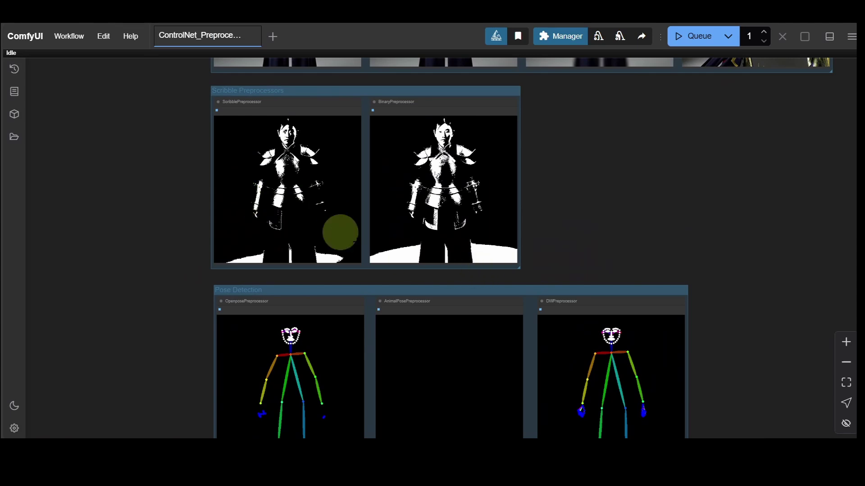
scroll(338, 245, down, 6)
scroll(367, 256, up, 1)
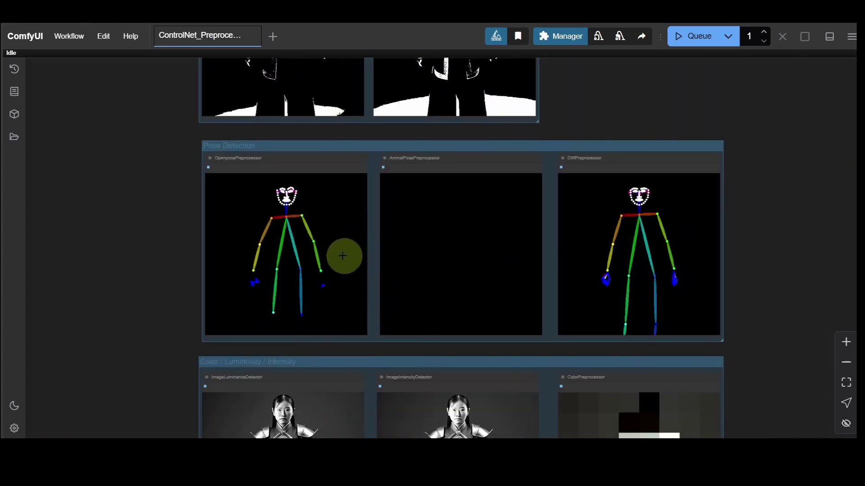
scroll(283, 278, up, 1)
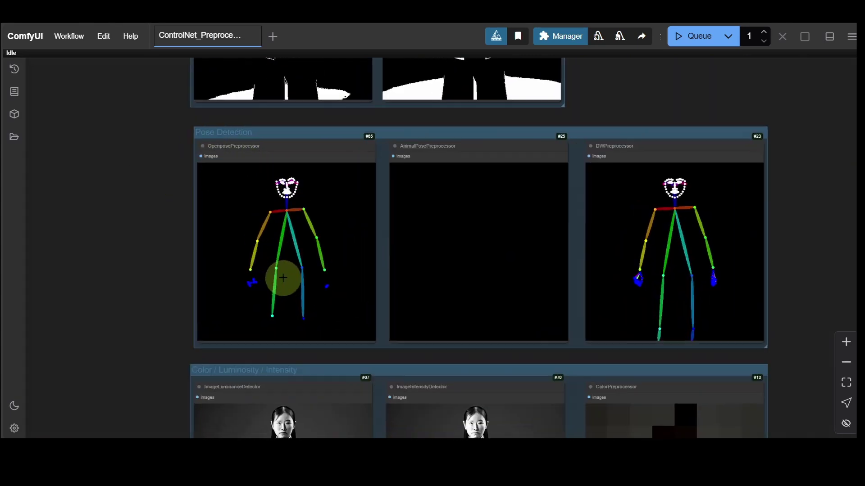
scroll(283, 278, up, 1)
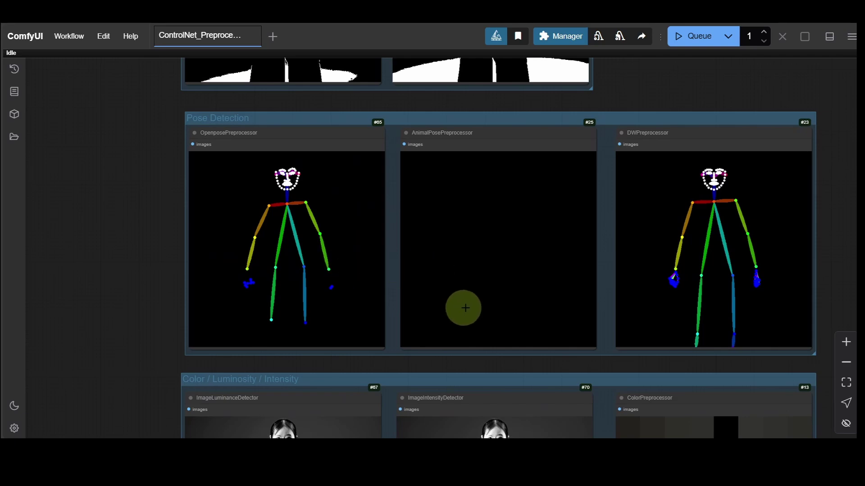
drag(463, 309, 406, 243)
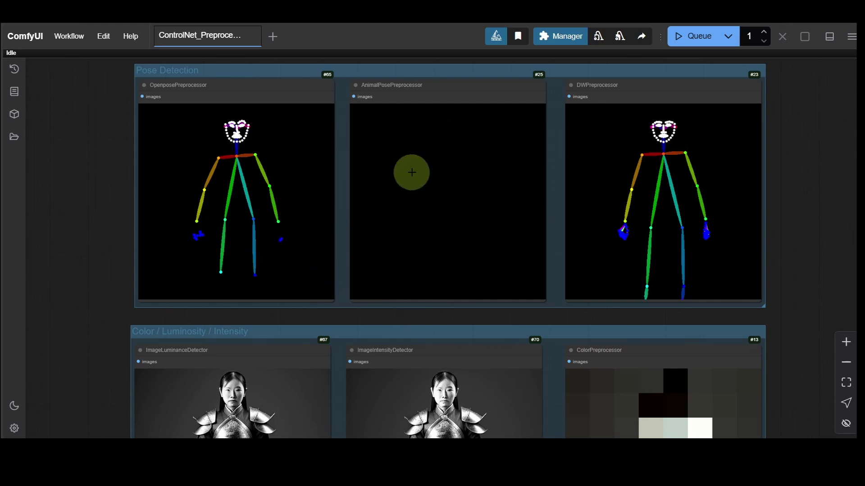
- Inspect the AnimalPosePreprocessor result up close, check the source image, and compare it with the other Pose Detection results
scroll(413, 158, up, 5)
drag(415, 149, 380, 347)
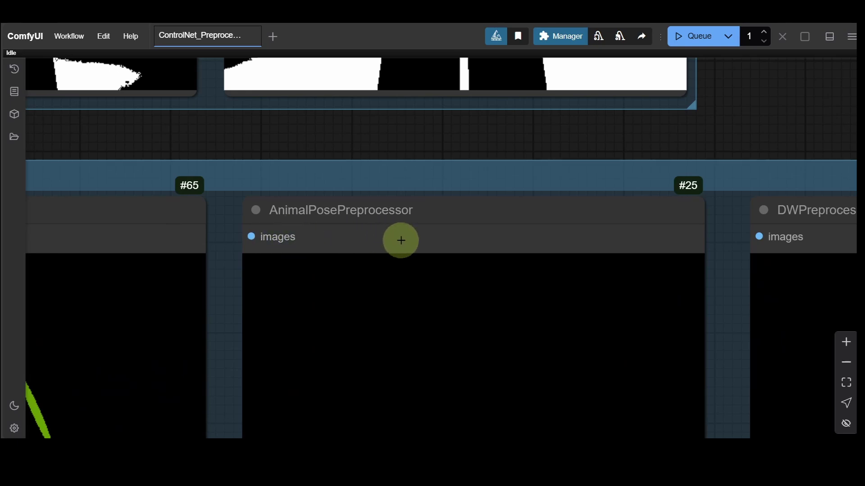
scroll(401, 240, down, 8)
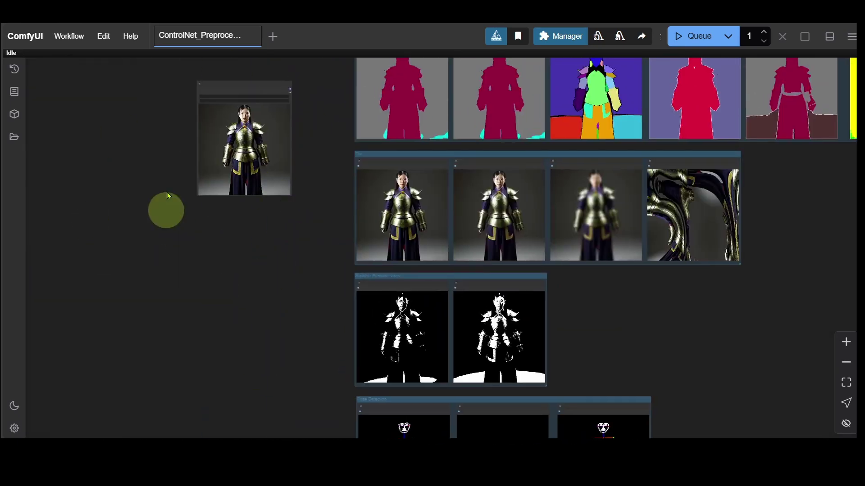
drag(463, 392, 409, 201)
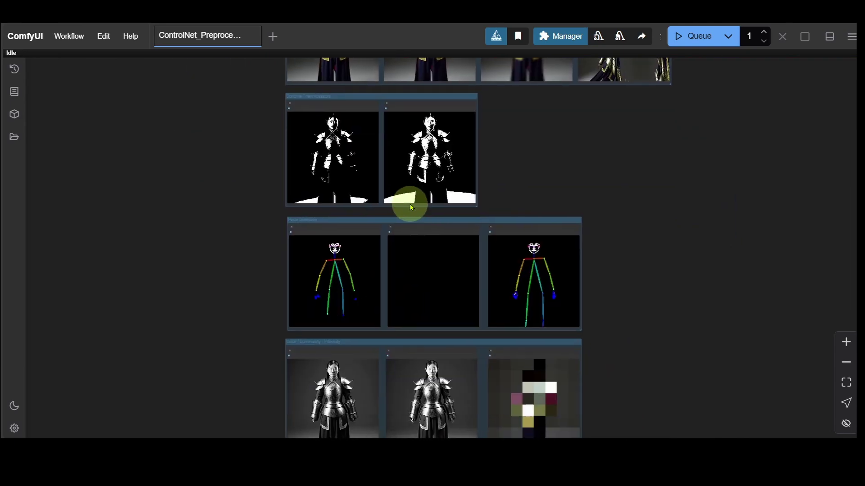
scroll(417, 270, up, 6)
scroll(425, 255, down, 2)
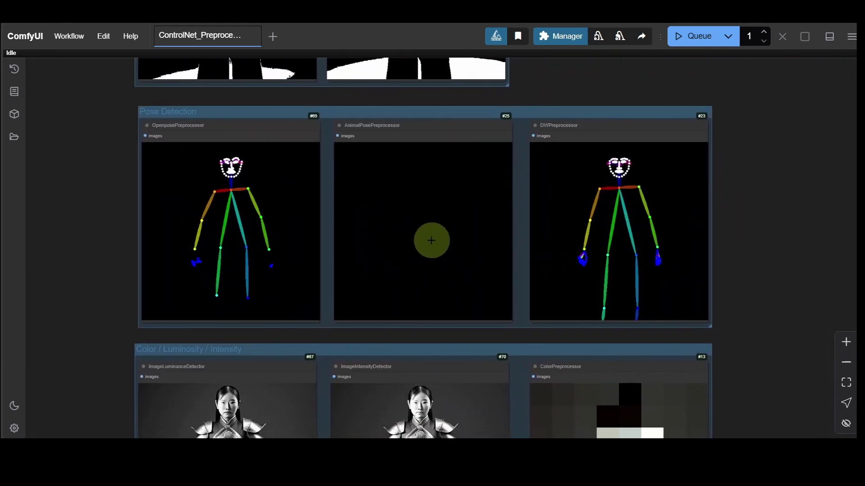
scroll(432, 242, up, 2)
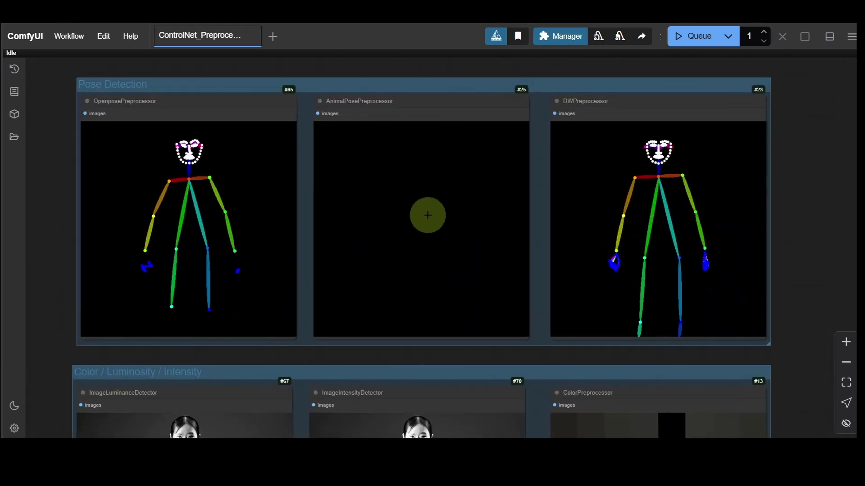
scroll(448, 215, down, 15)
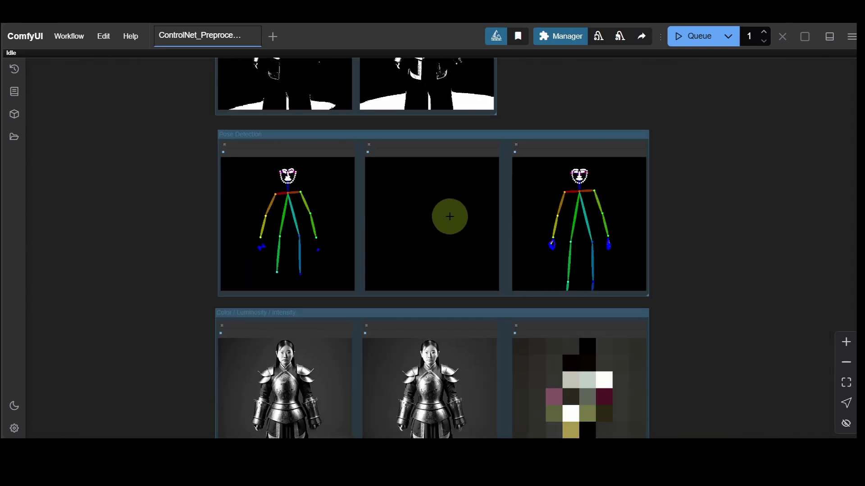
- Survey all the preprocessor groups alongside the source image, then revisit the Pose Detection results up to DWPreprocessor
scroll(637, 293, down, 5)
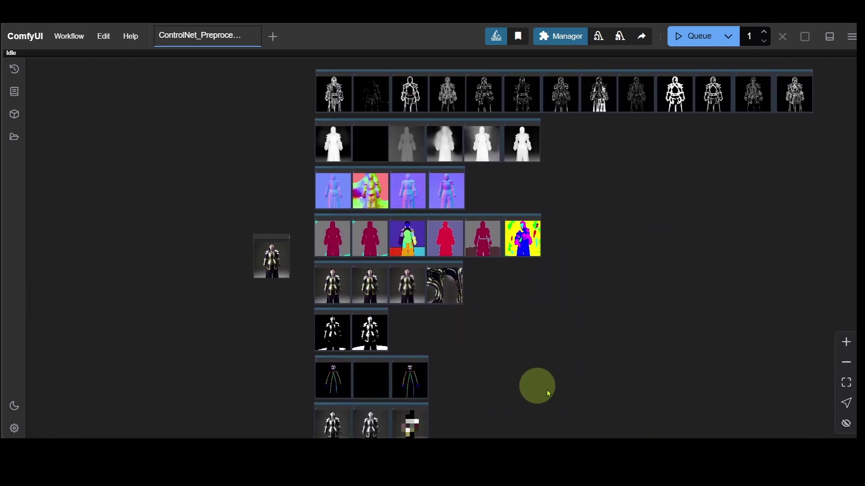
scroll(252, 288, up, 12)
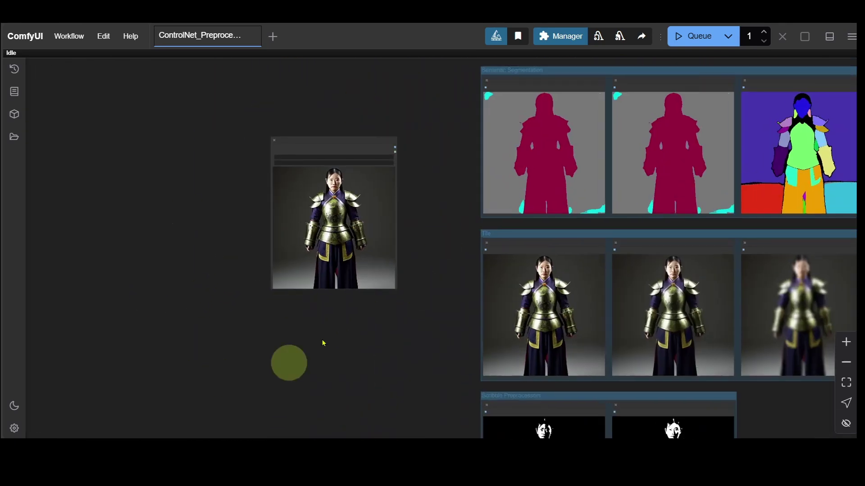
scroll(465, 264, down, 5)
scroll(558, 342, up, 3)
scroll(444, 332, down, 8)
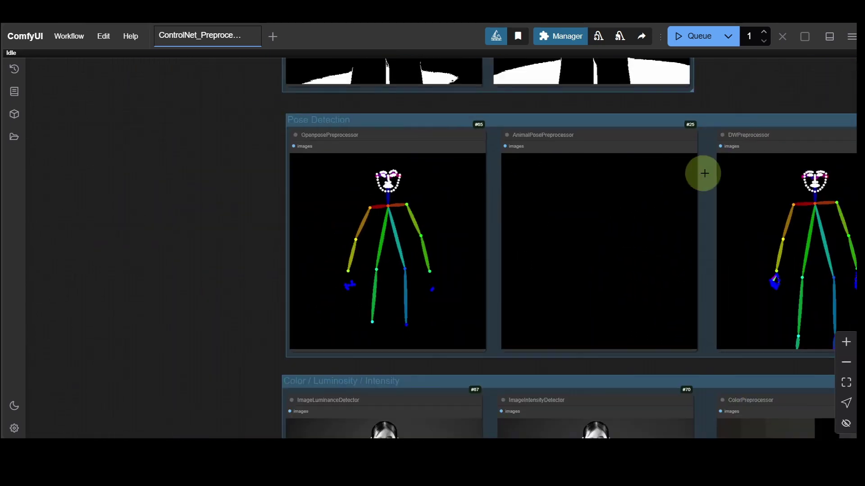
drag(704, 173, 480, 177)
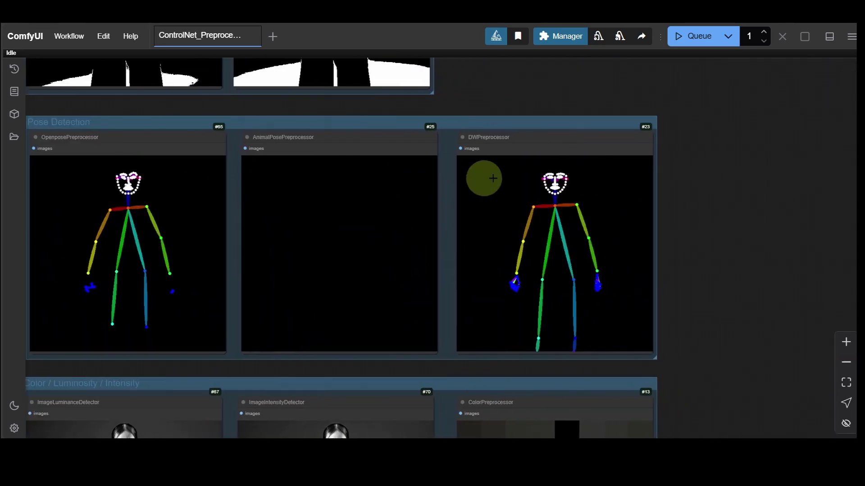
- Examine the ImageLuminanceDetector and ImageIntensityDetector results in the Color / Luminosity / Intensity group
scroll(452, 368, down, 3)
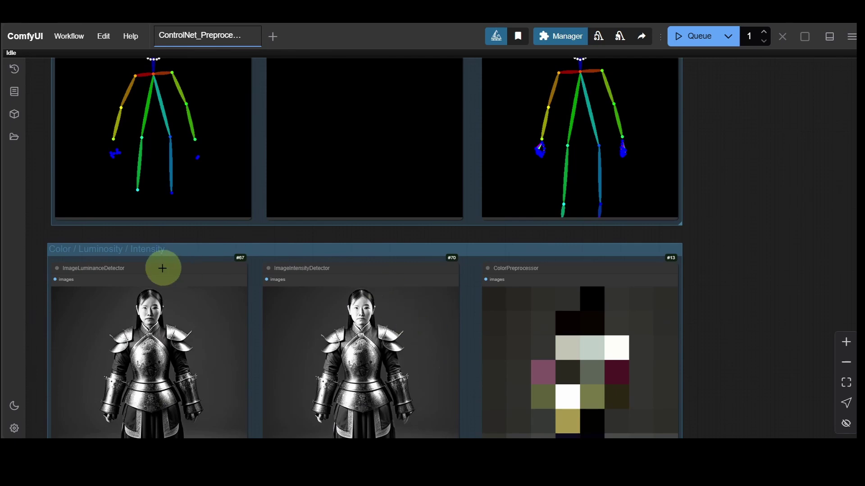
scroll(87, 290, up, 5)
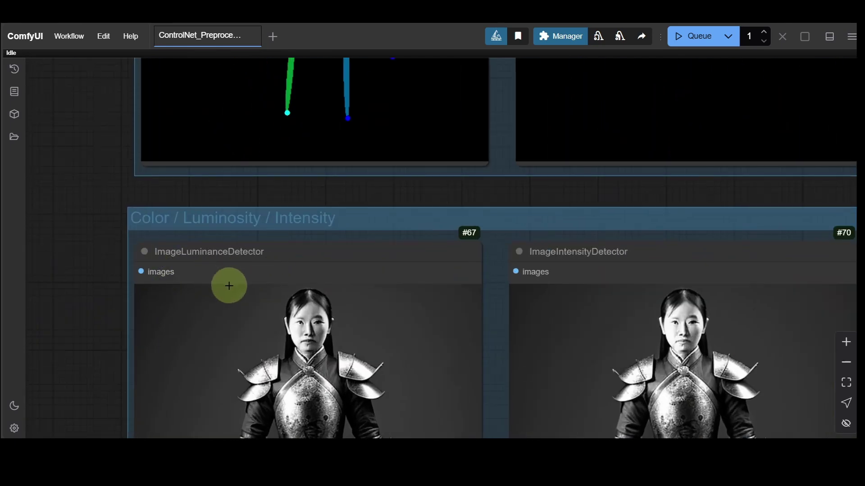
scroll(180, 275, up, 1)
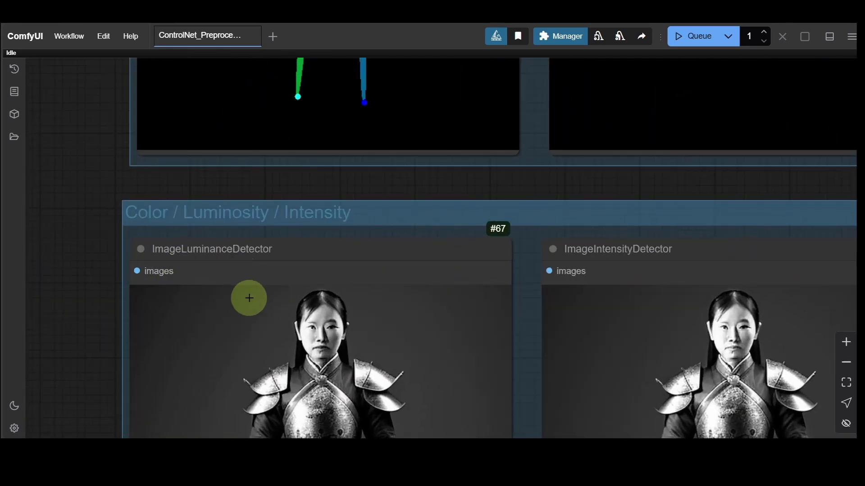
scroll(409, 347, down, 4)
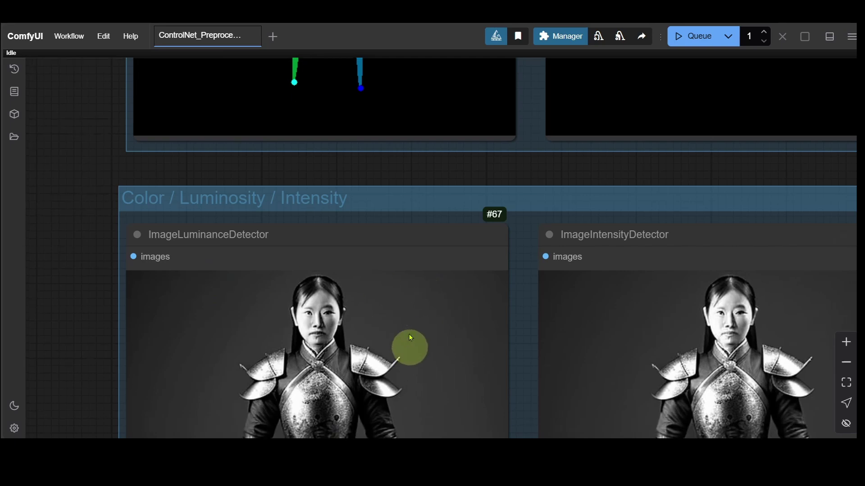
scroll(450, 309, down, 4)
scroll(455, 280, up, 4)
- Compare the Openpose and DWPreprocessor skeletons, inspecting the hands and lower legs of the DWPreprocessor result up close
scroll(439, 281, up, 3)
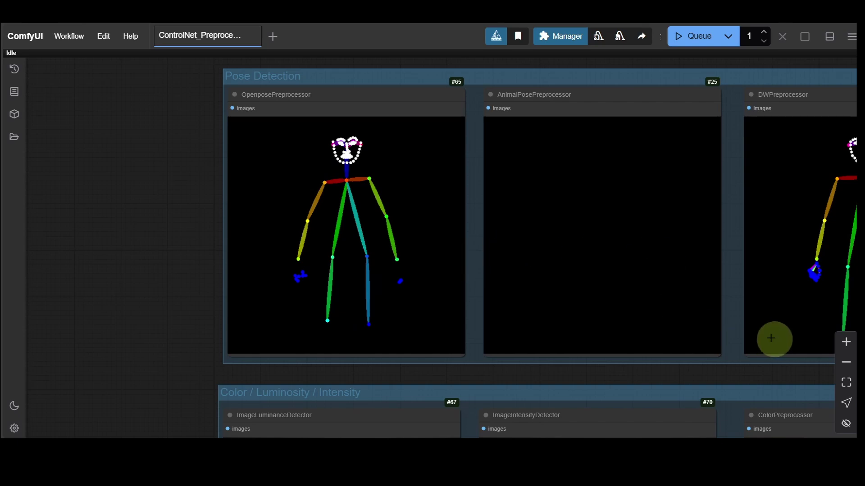
scroll(545, 286, right, 3)
scroll(265, 305, down, 1)
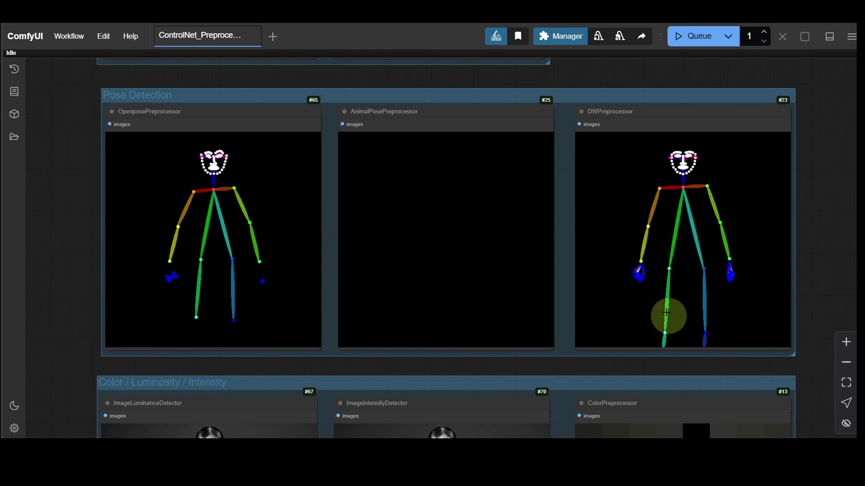
scroll(667, 311, up, 15)
drag(723, 280, 532, 231)
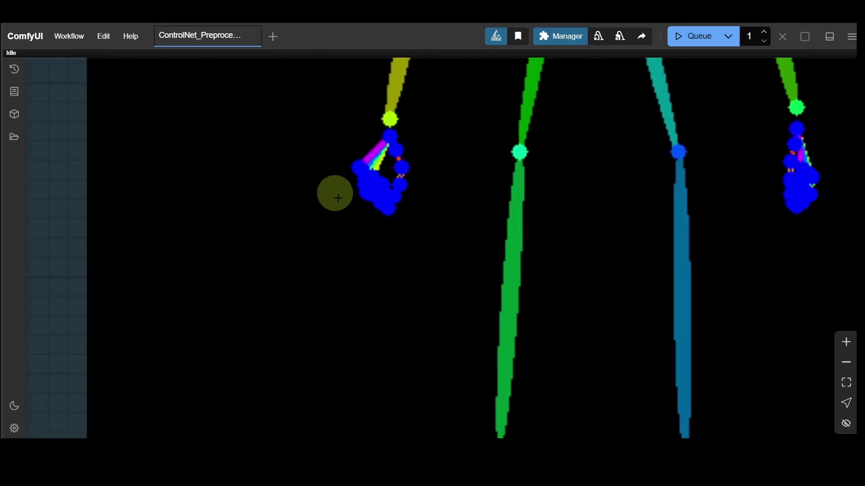
drag(543, 383, 495, 84)
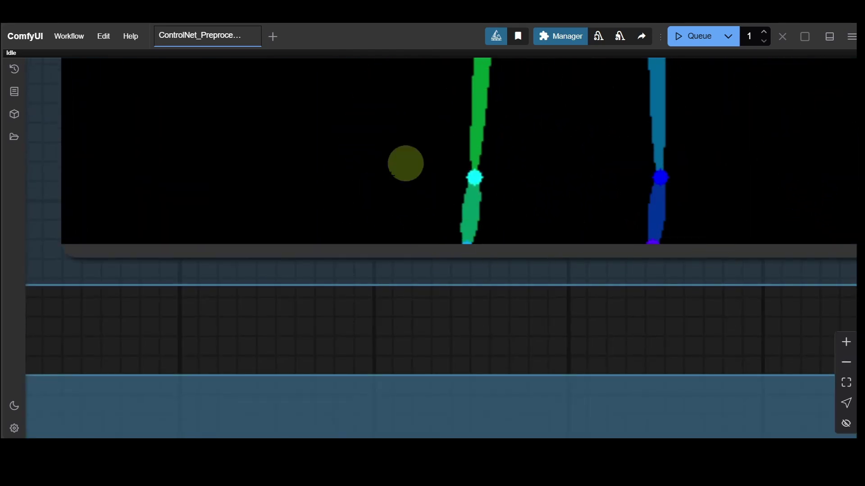
scroll(492, 222, down, 10)
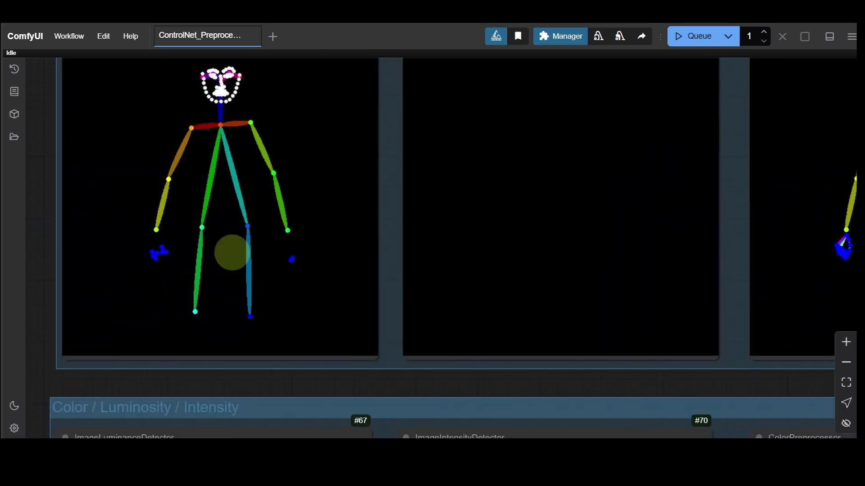
scroll(268, 286, down, 1)
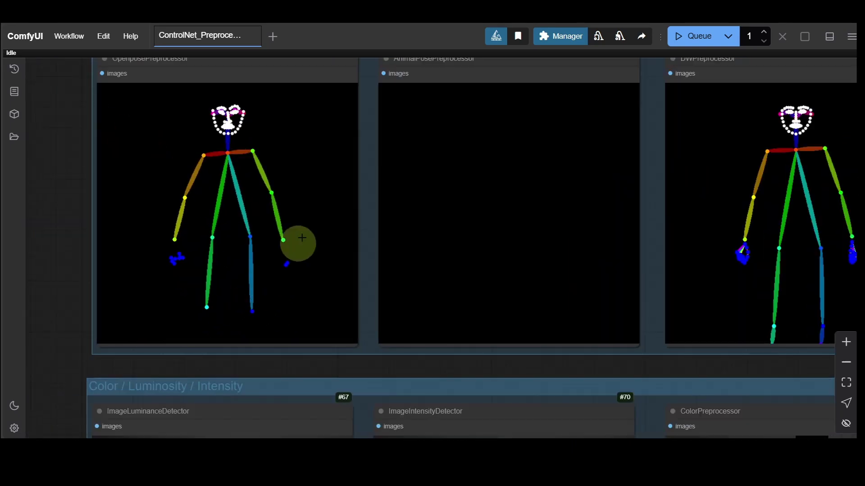
scroll(301, 238, up, 1)
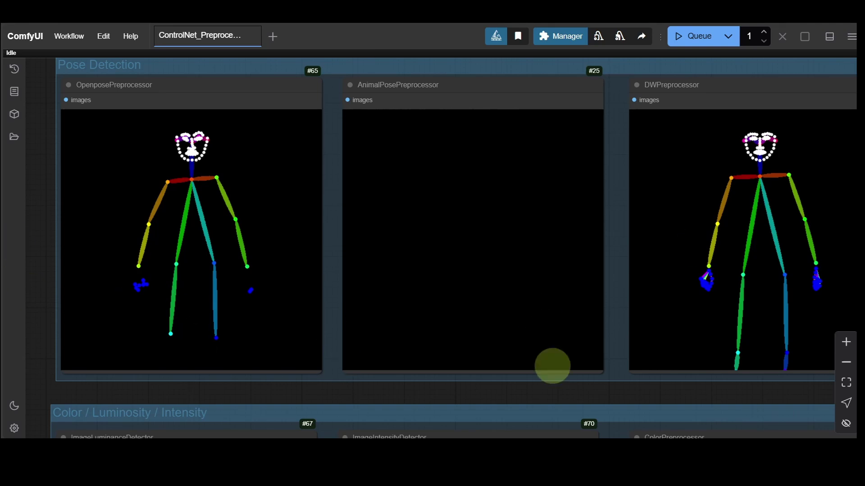
- Compare the luminance, intensity and ColorPreprocessor results in the Color / Luminosity / Intensity group
scroll(330, 408, down, 6)
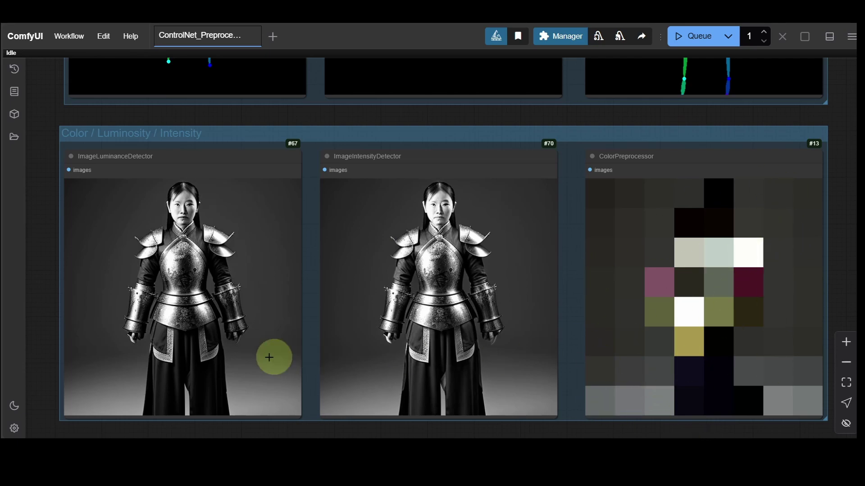
- Browse the ControlNet Preprocessors category of nodes that can be added to an empty part of the canvas
scroll(254, 271, left, 2)
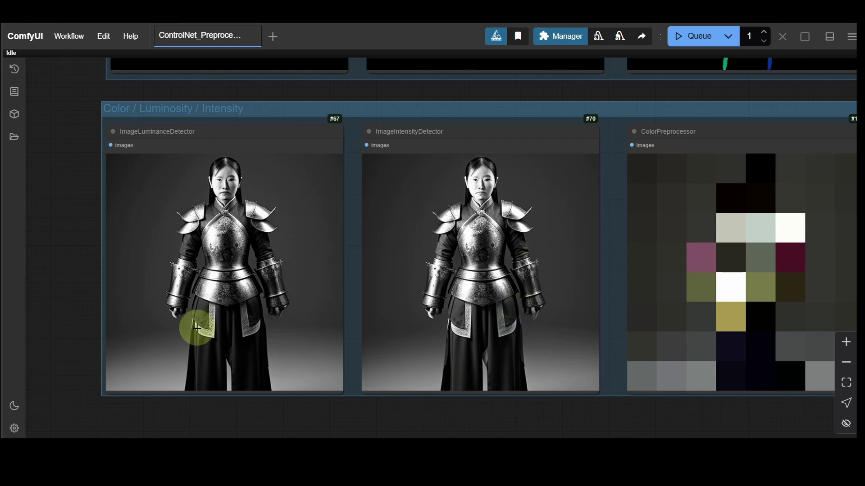
scroll(370, 315, down, 10)
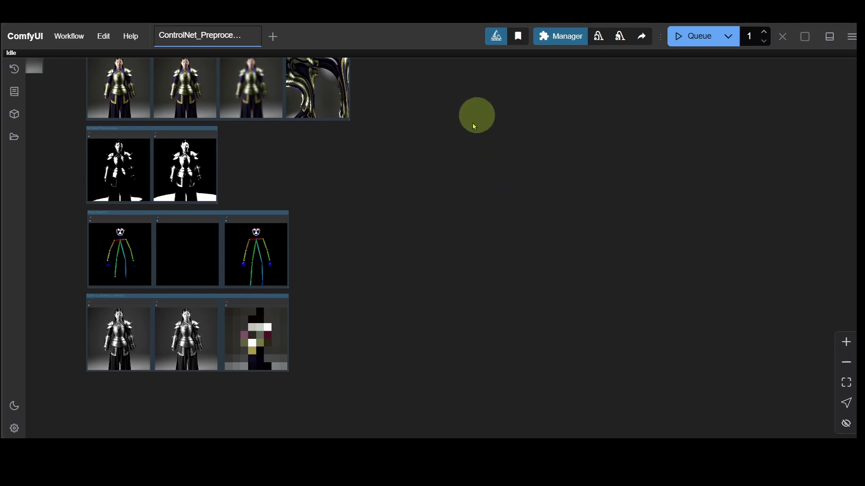
drag(474, 120, 396, 206)
right_click(413, 206)
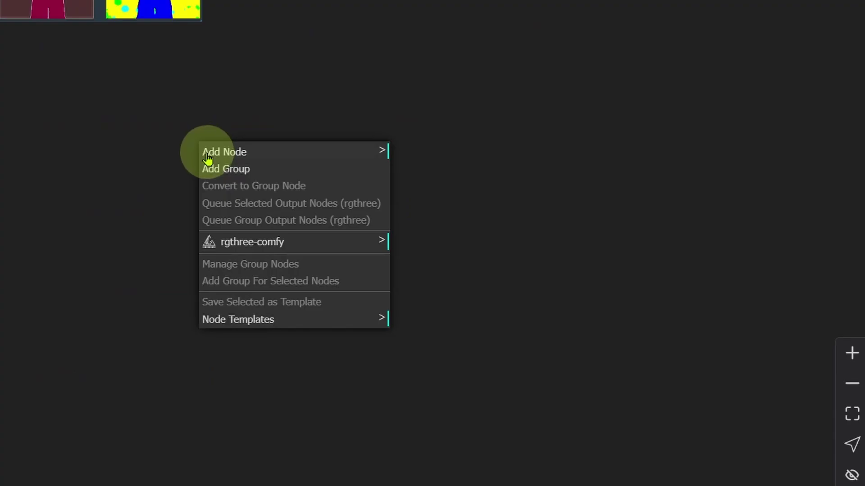
click(268, 154)
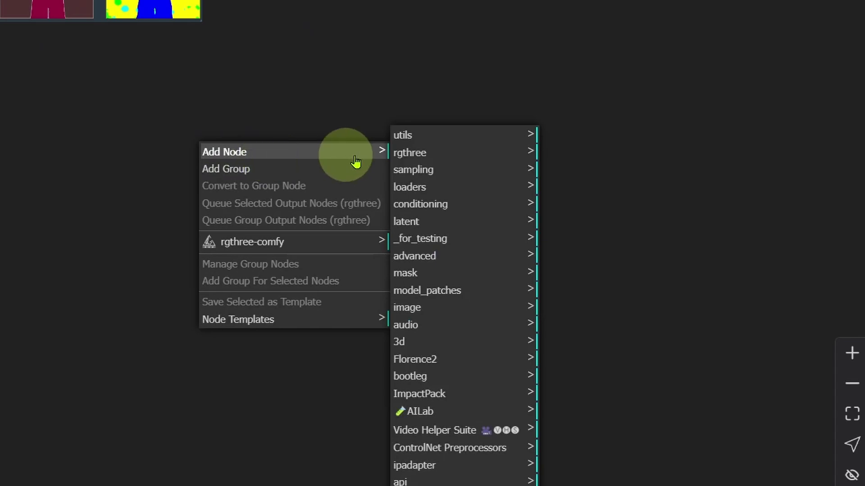
click(488, 456)
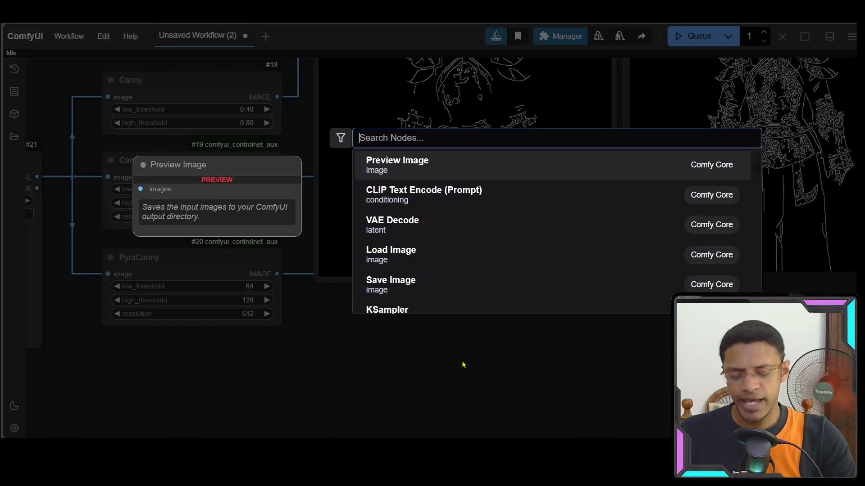
- Search the node library for "canny" and close the search without adding a node
text(ca)
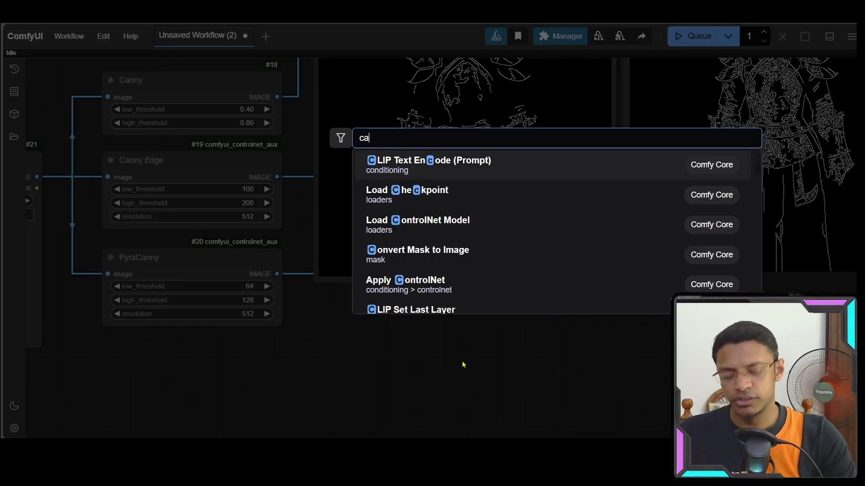
text(nny)
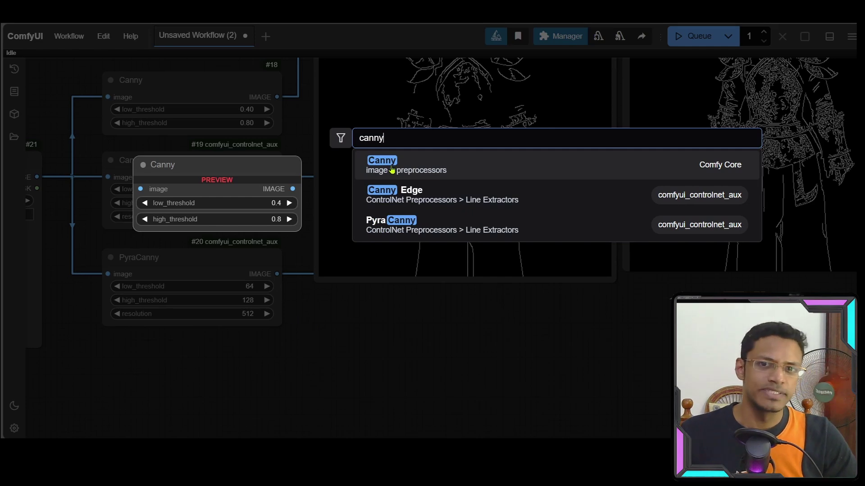
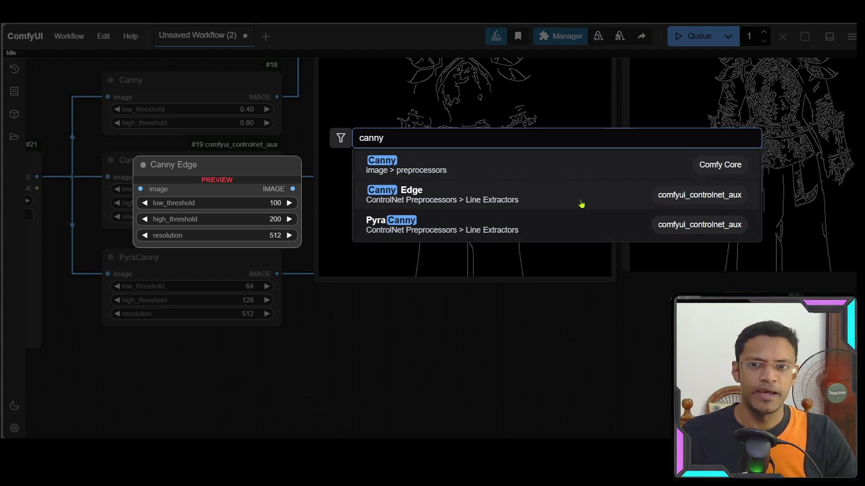
click(627, 360)
- Compare the Canny, Canny Edge and PyraCanny nodes with their preview images, and check the model in the Load ControlNet Model node
scroll(390, 400, up, 5)
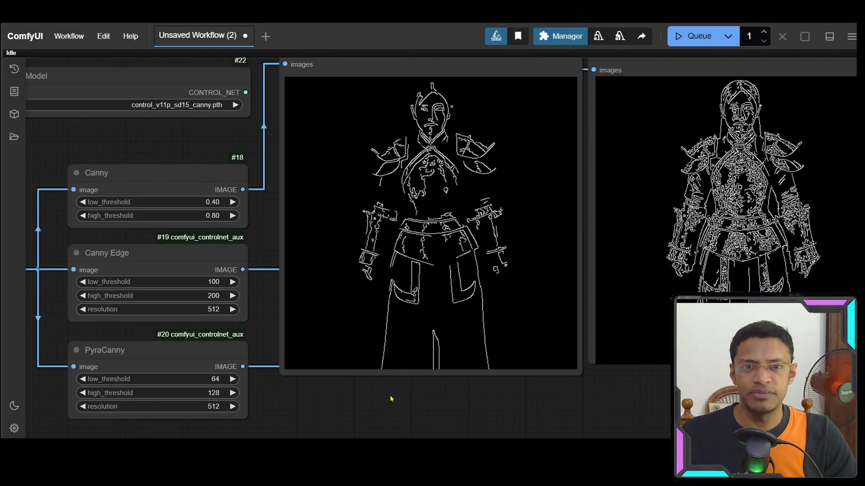
scroll(320, 209, down, 3)
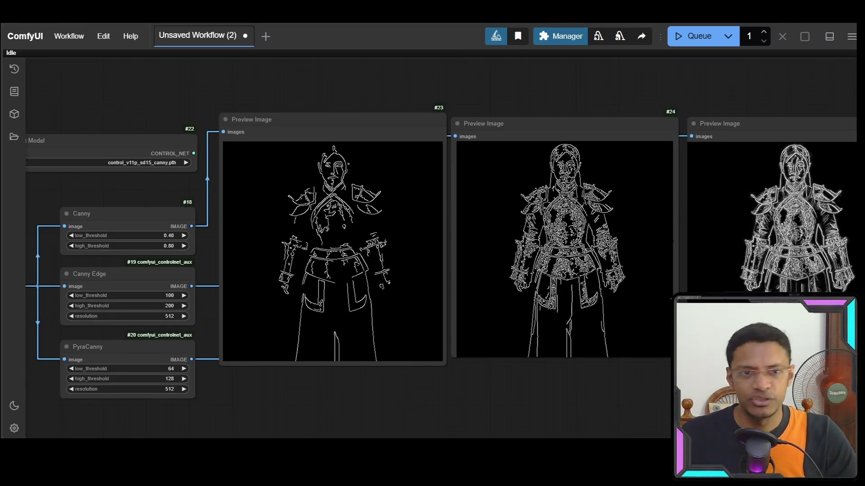
mouse_move(603, 254)
mouse_down()
mouse_move(556, 241)
mouse_move(610, 247)
mouse_move(590, 248)
mouse_up()
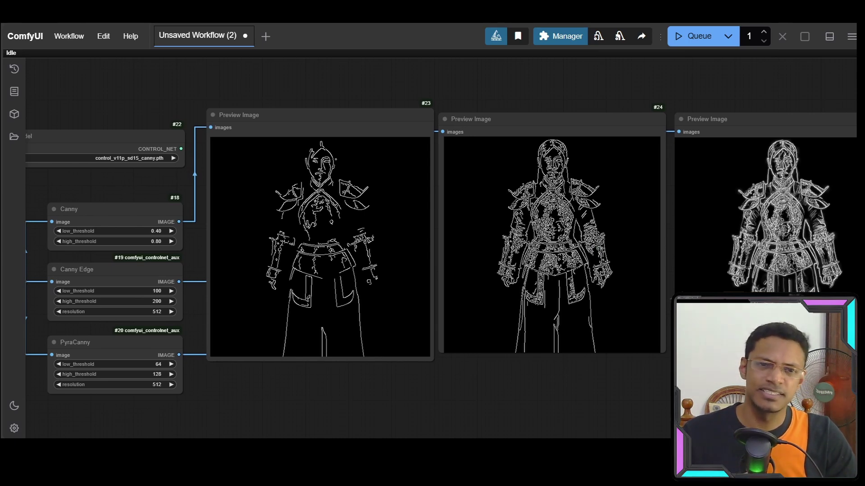
scroll(258, 265, up, 6)
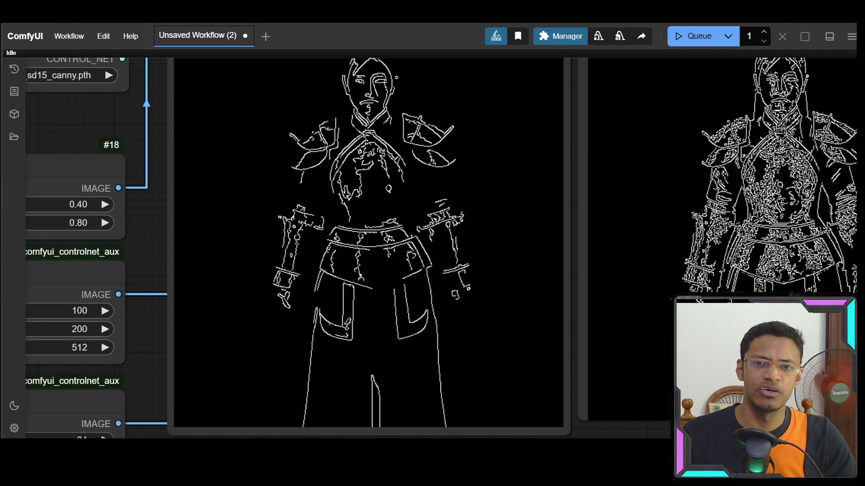
scroll(258, 265, down, 5)
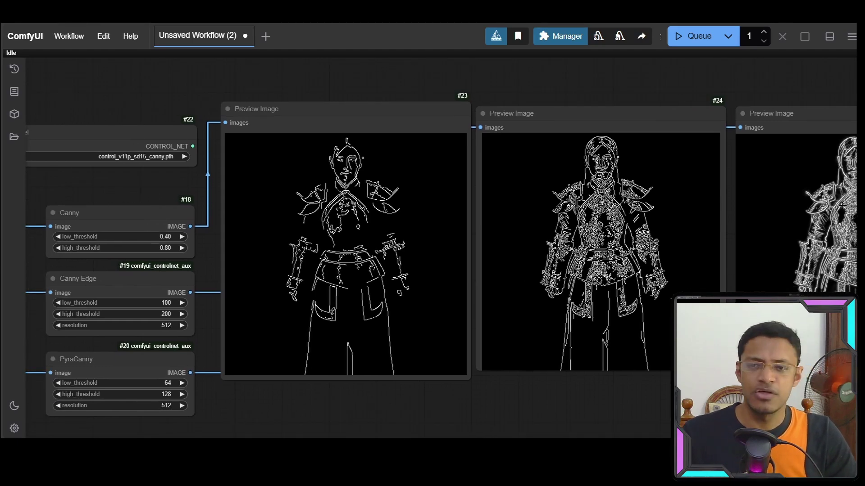
scroll(73, 373, up, 7)
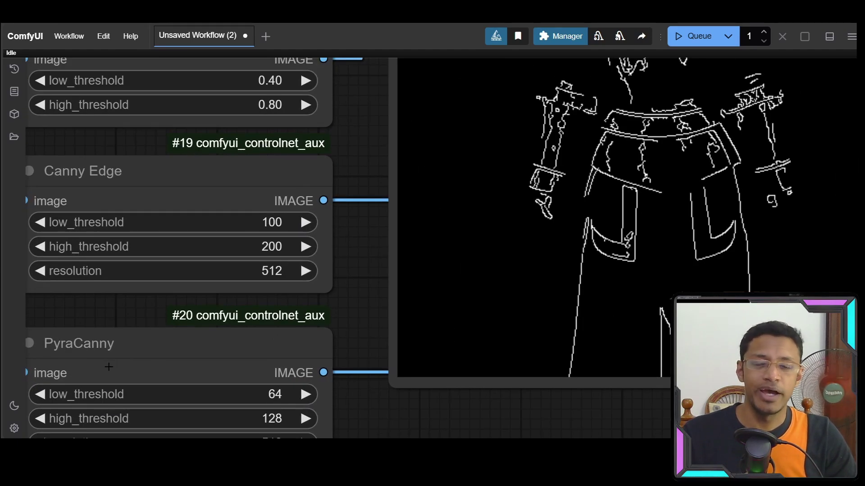
scroll(108, 367, down, 5)
drag(653, 311, 365, 303)
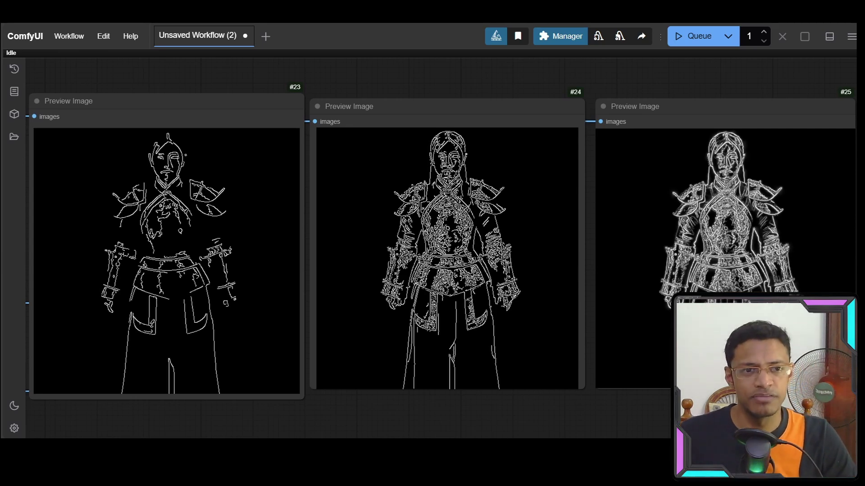
scroll(393, 247, down, 5)
drag(299, 255, 418, 260)
scroll(454, 265, up, 4)
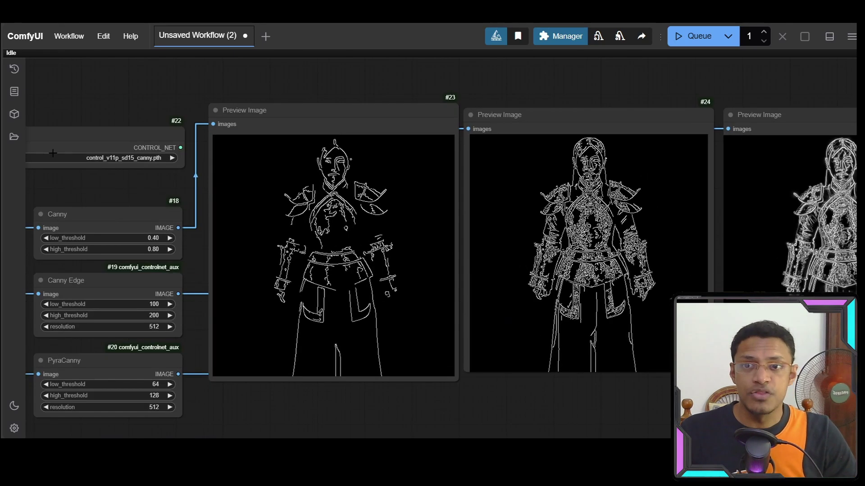
drag(88, 196, 388, 220)
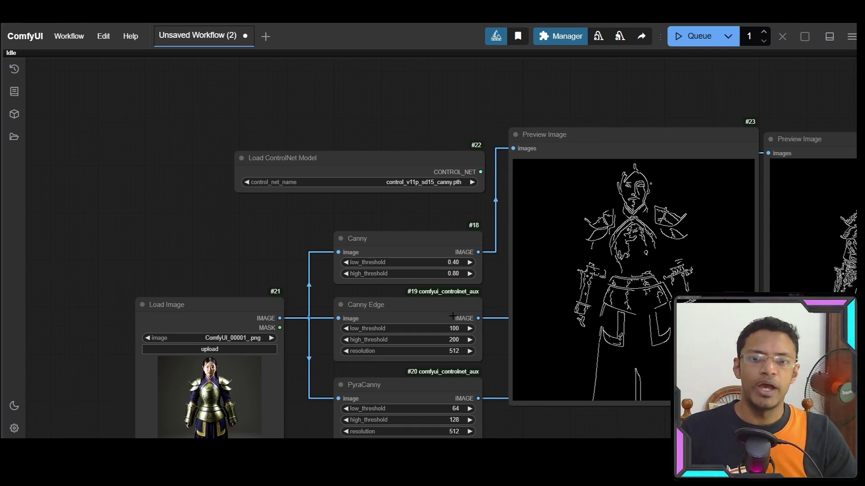
drag(320, 428, 302, 349)
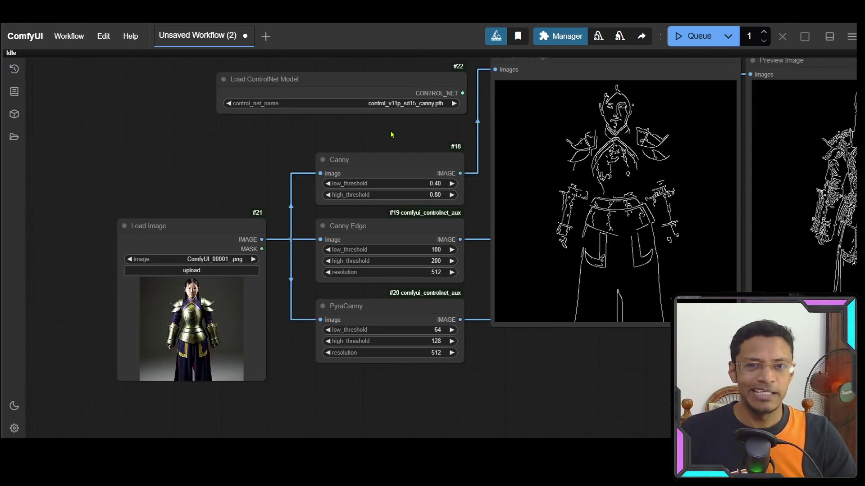
scroll(394, 144, up, 8)
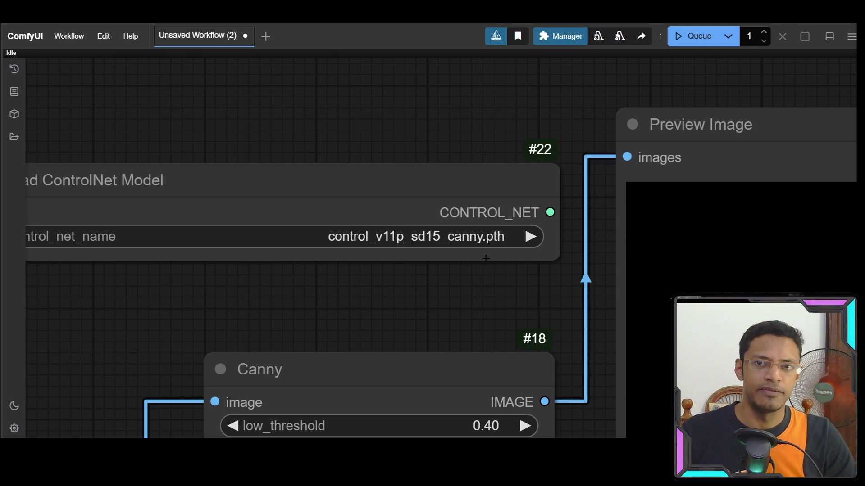
- Create a blank workflow, and load the workflow behind the queue-history image of the character in the green shirt
click(265, 36)
click(14, 69)
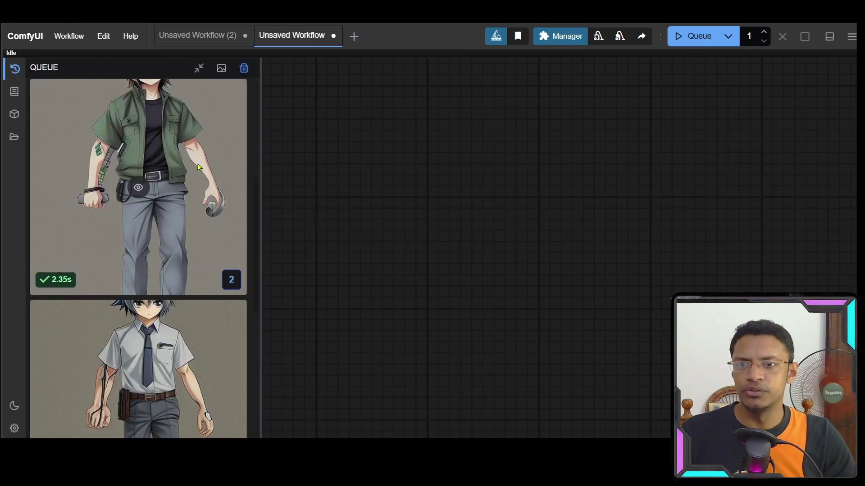
right_click(199, 165)
click(250, 195)
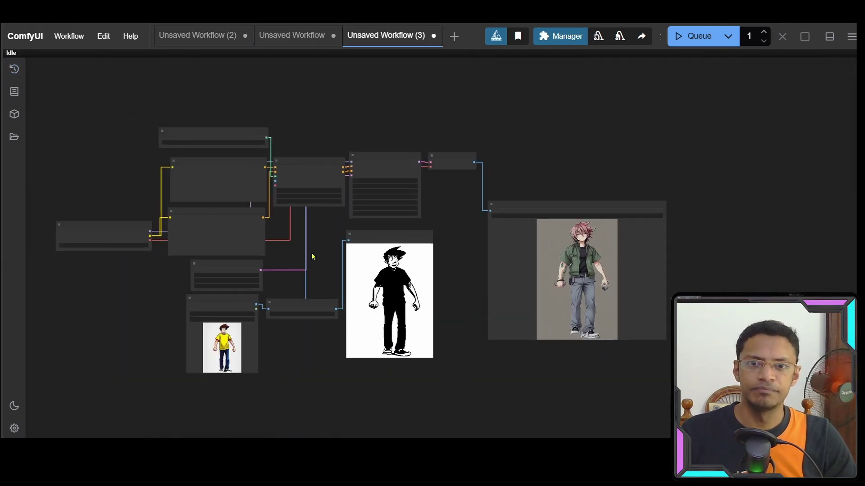
drag(314, 257, 388, 211)
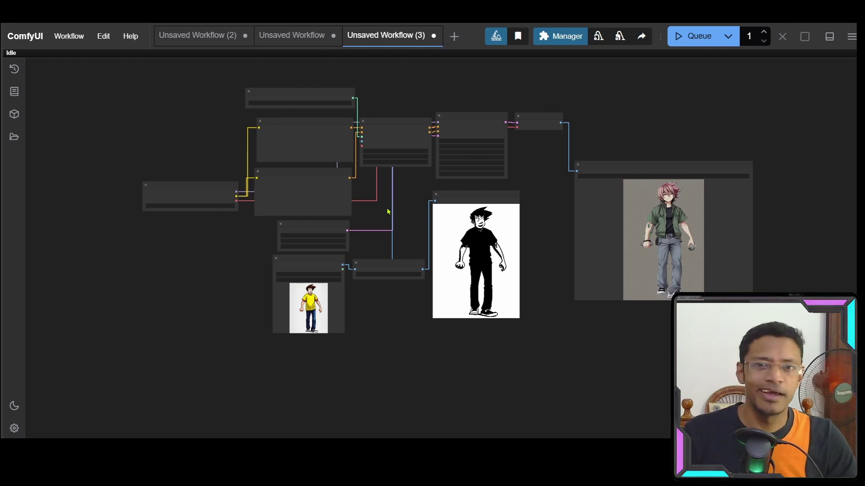
- Examine the reference character in the Load Image node and the Scribble Lines preview made from it
scroll(340, 317, up, 10)
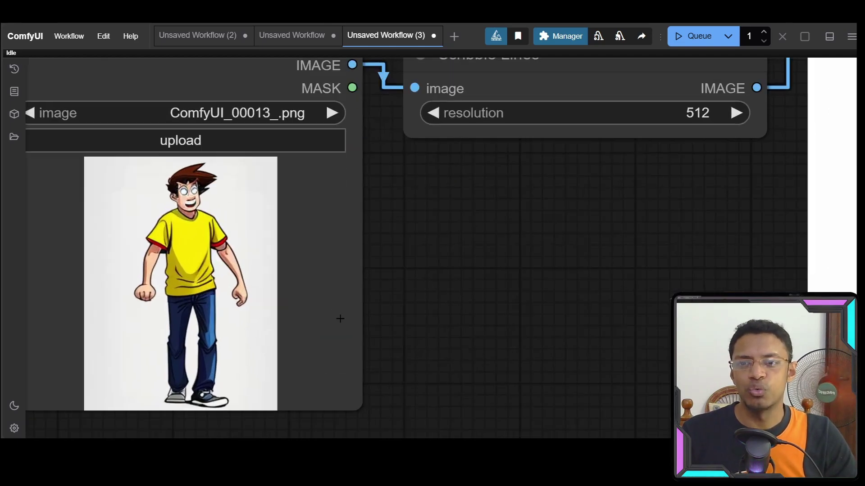
drag(340, 318, 463, 308)
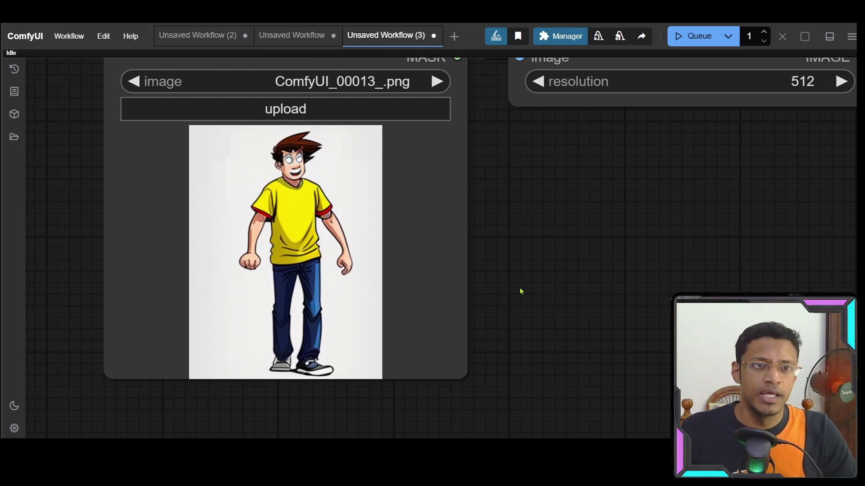
scroll(554, 270, down, 5)
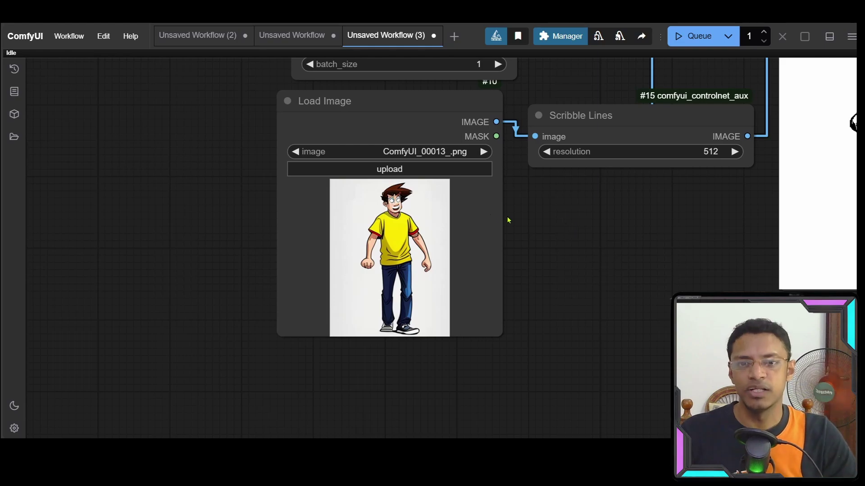
scroll(508, 220, up, 6)
scroll(366, 342, down, 6)
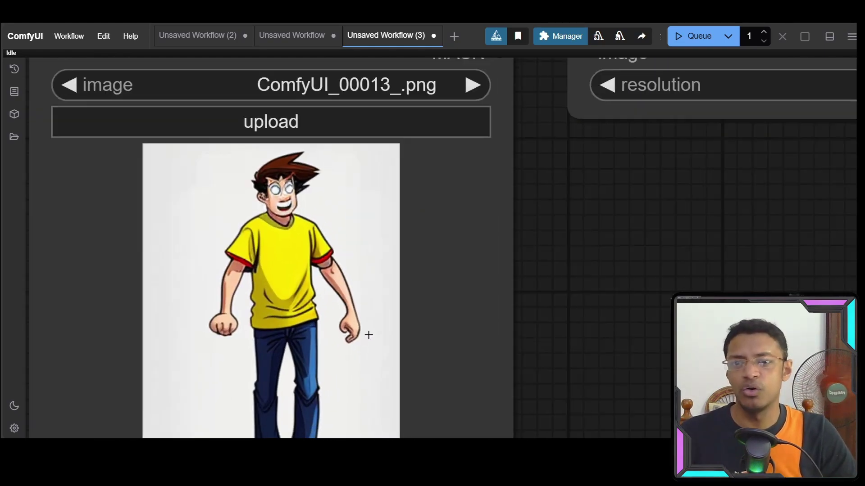
scroll(664, 280, down, 6)
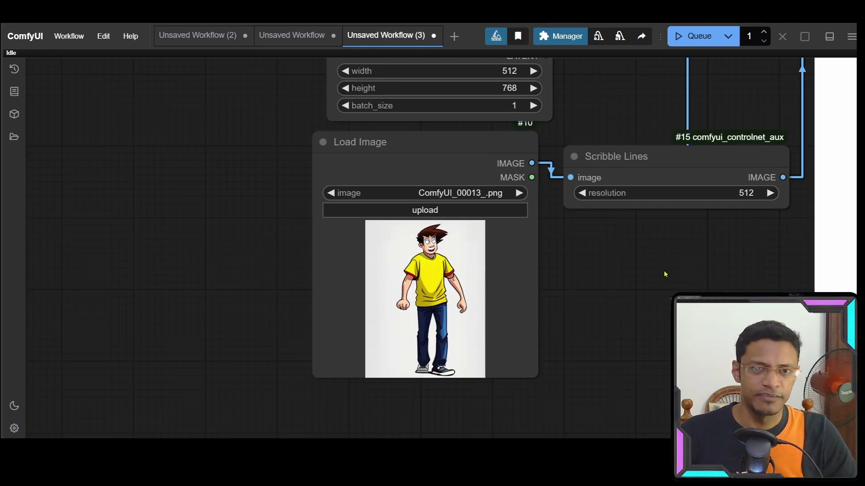
drag(665, 272, 507, 281)
click(335, 180)
drag(570, 268, 419, 276)
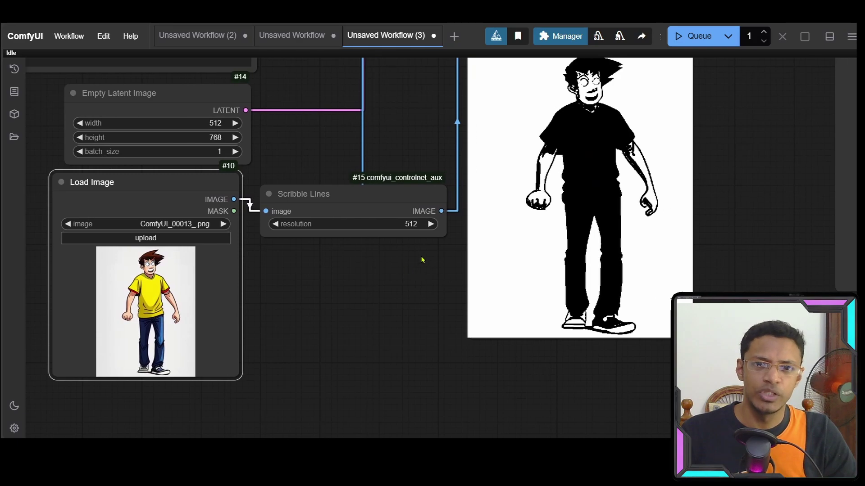
scroll(422, 260, down, 2)
scroll(400, 267, up, 4)
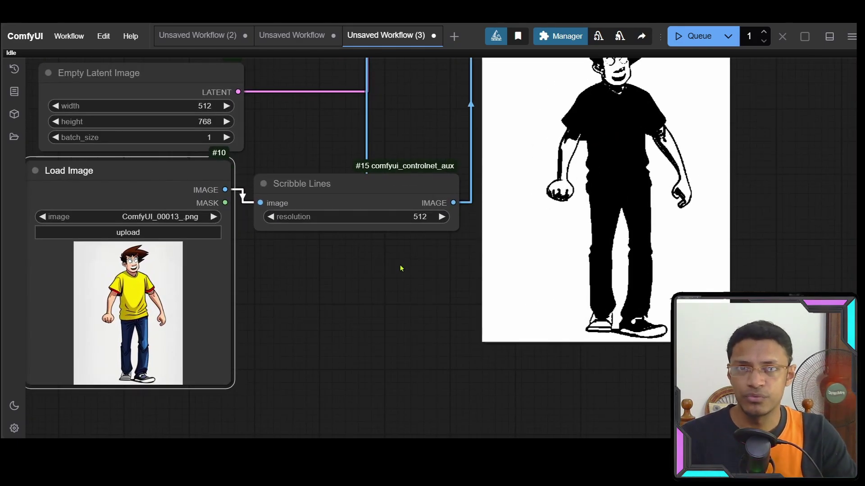
- Replace the Scribble Lines node with a Canny node fed by the Load Image node's image output
click(374, 203)
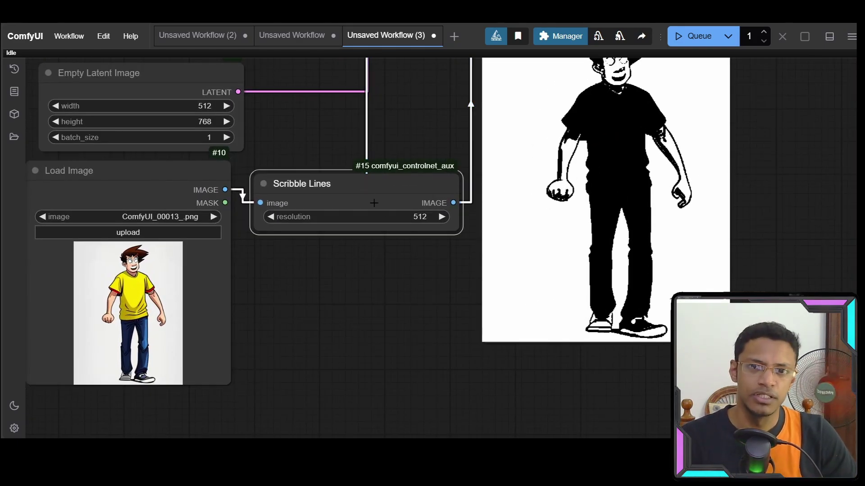
key(Delete)
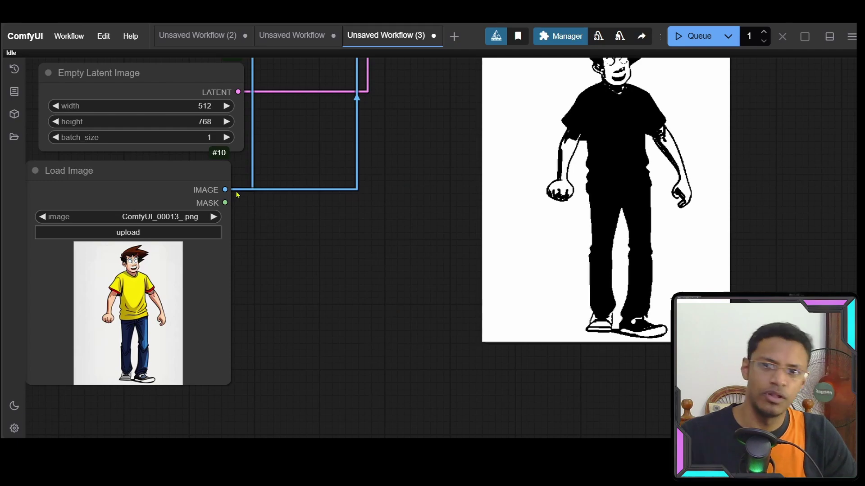
drag(226, 190, 322, 235)
click(360, 270)
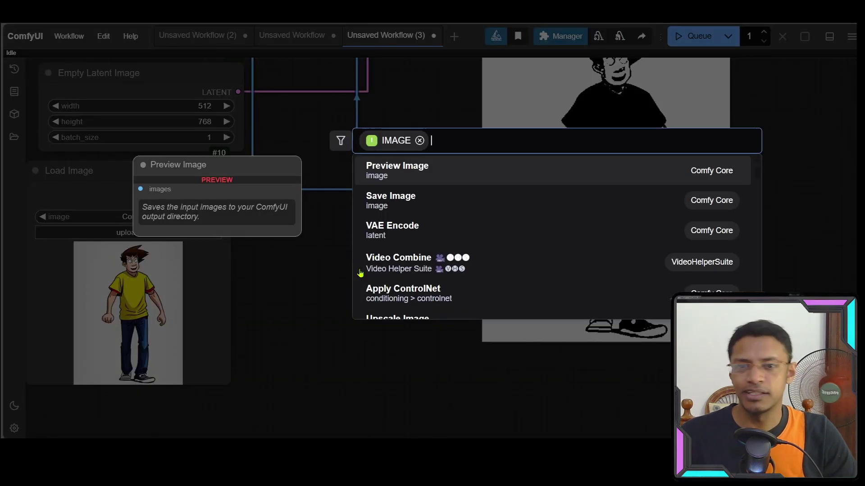
text(canny)
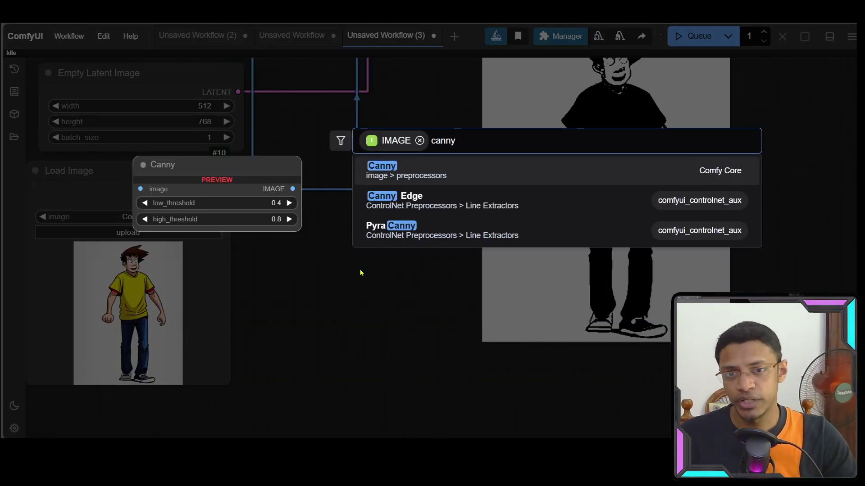
key(Return)
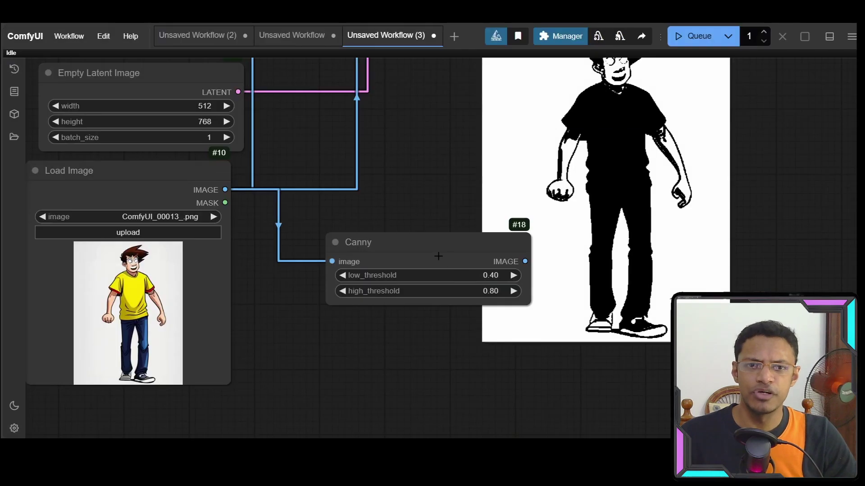
- Place the Canny node beside the Load Image node and connect its image output to the Preview Image node
drag(438, 256, 349, 191)
drag(397, 135, 345, 302)
drag(395, 363, 484, 180)
- Mute the KSampler node and run the workflow to generate only the Canny preview
scroll(739, 187, down, 4)
drag(739, 187, 576, 315)
click(483, 148)
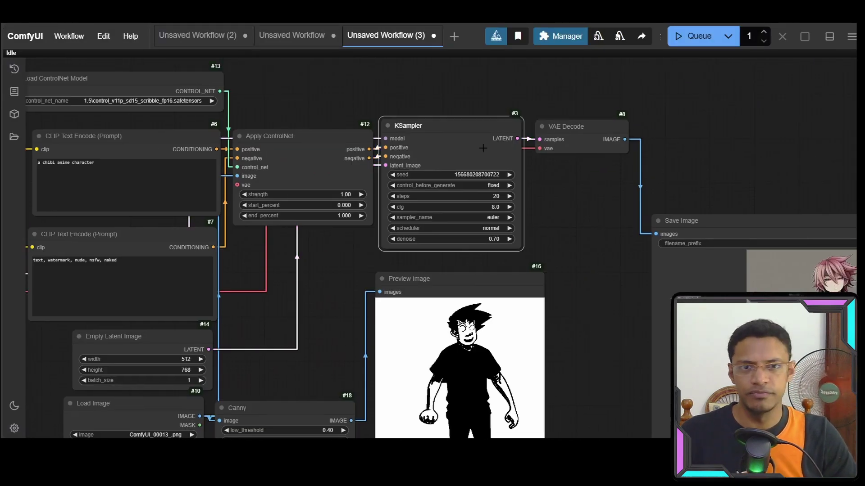
key(ctrl+Return)
scroll(575, 179, up, 2)
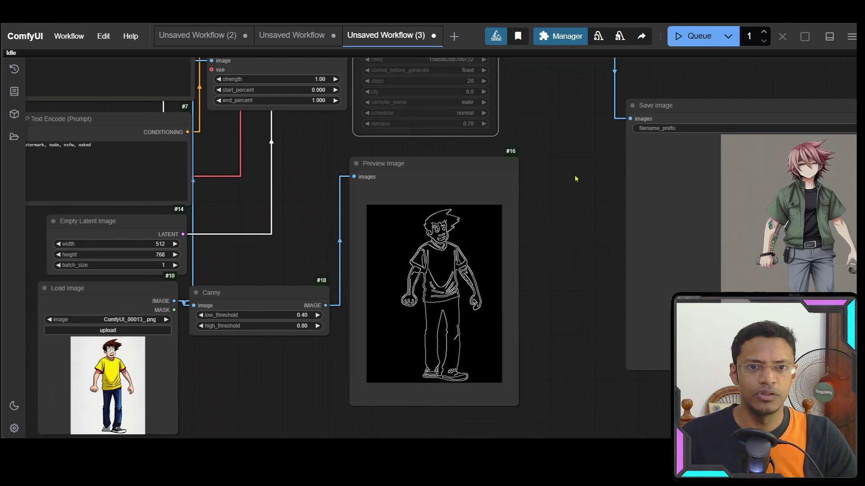
- Examine the Canny edge preview closely, from the face and shirt folds down to the legs and shoes, alongside the Canny node
scroll(534, 237, down, 1)
scroll(533, 238, up, 2)
drag(322, 320, 495, 223)
scroll(496, 223, down, 2)
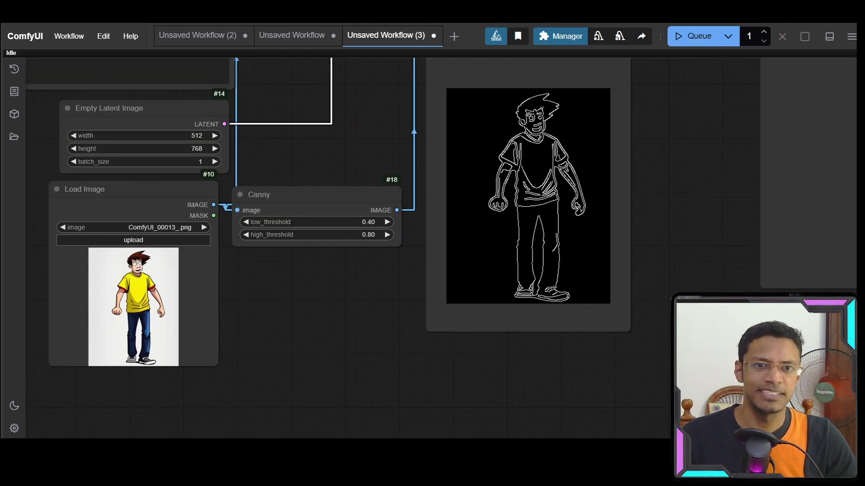
scroll(577, 141, up, 4)
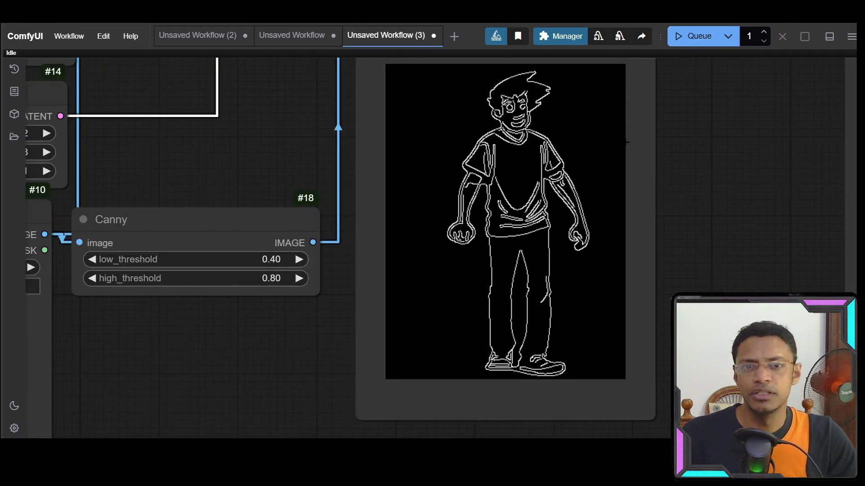
scroll(510, 172, up, 5)
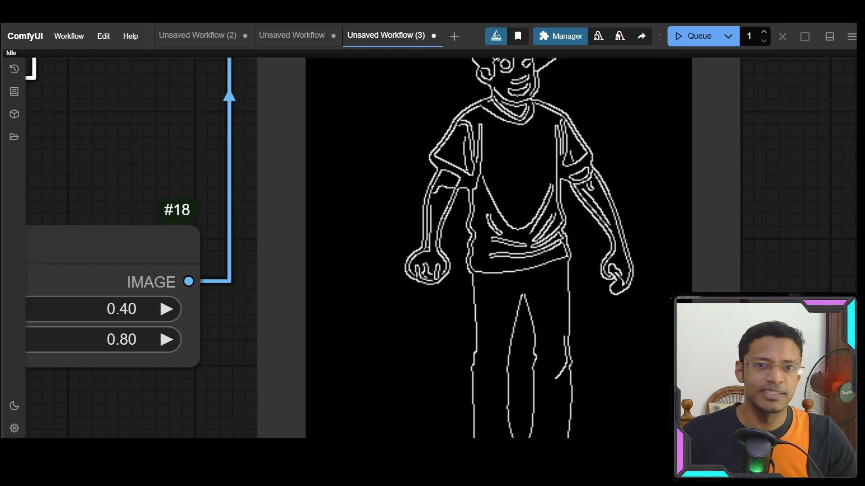
drag(567, 160, 555, 289)
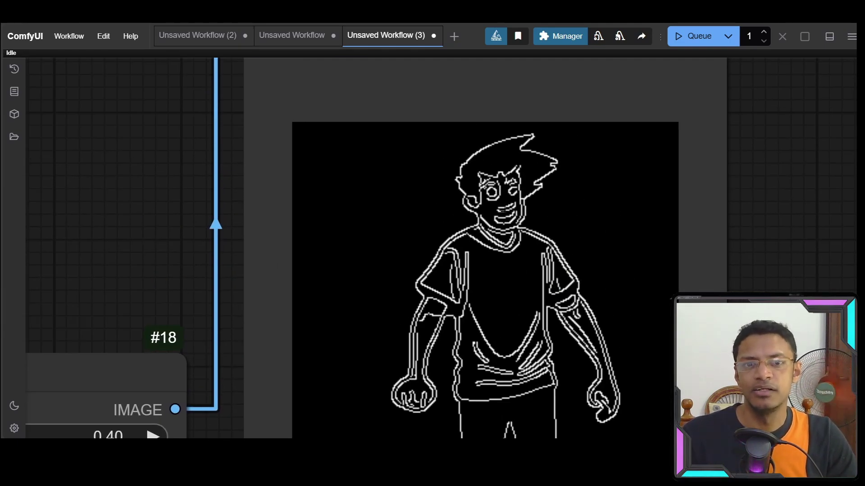
scroll(504, 195, up, 5)
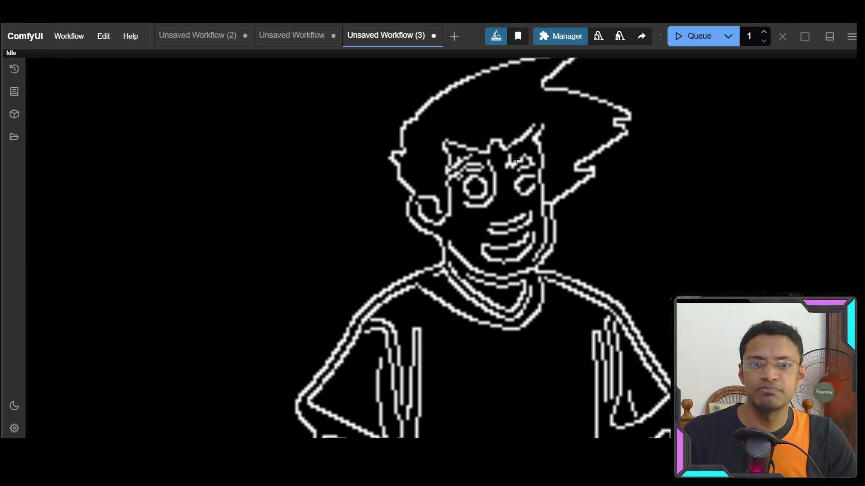
drag(450, 315, 446, 122)
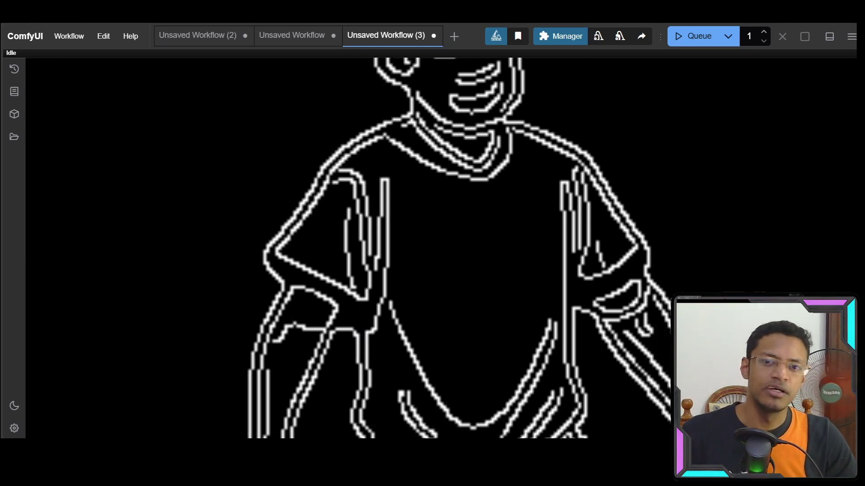
scroll(450, 248, down, 3)
drag(496, 361, 495, 140)
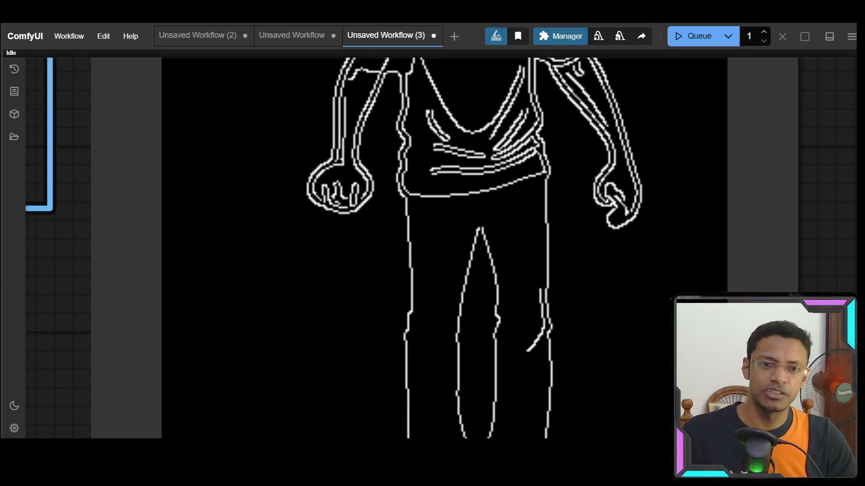
scroll(498, 268, down, 3)
scroll(490, 329, down, 1)
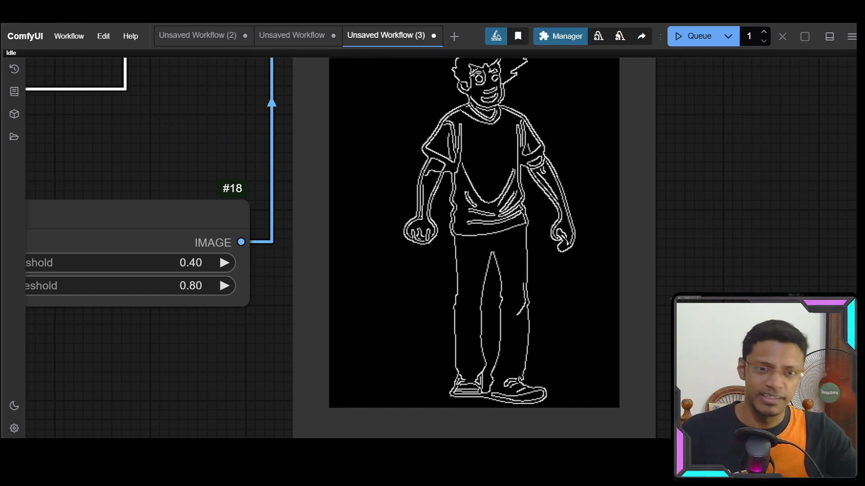
scroll(461, 190, down, 3)
drag(310, 154, 383, 241)
scroll(383, 241, down, 2)
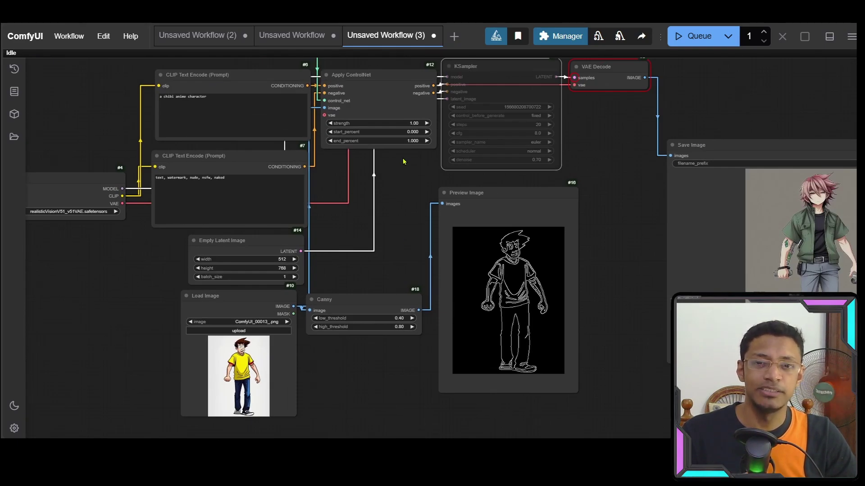
- Set the Load ControlNet Model node to control_v11p_sd15_canny.pth
drag(403, 161, 385, 105)
scroll(383, 162, up, 10)
scroll(442, 218, down, 8)
scroll(297, 239, up, 6)
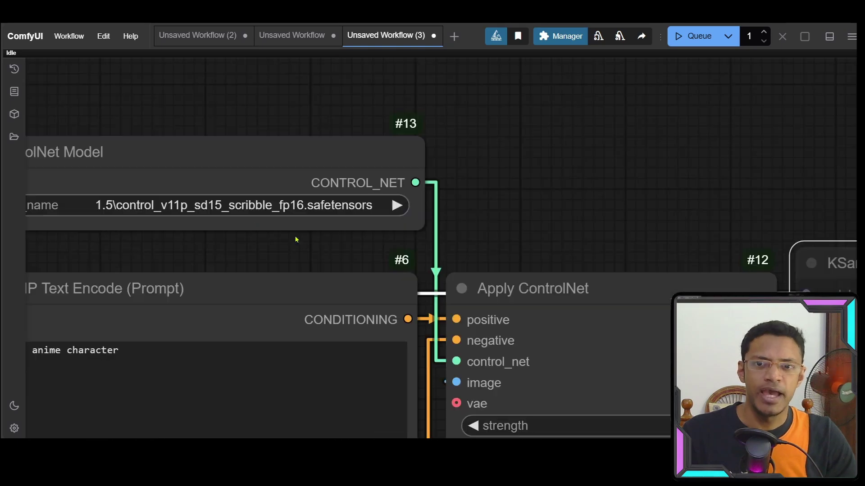
drag(259, 228, 449, 222)
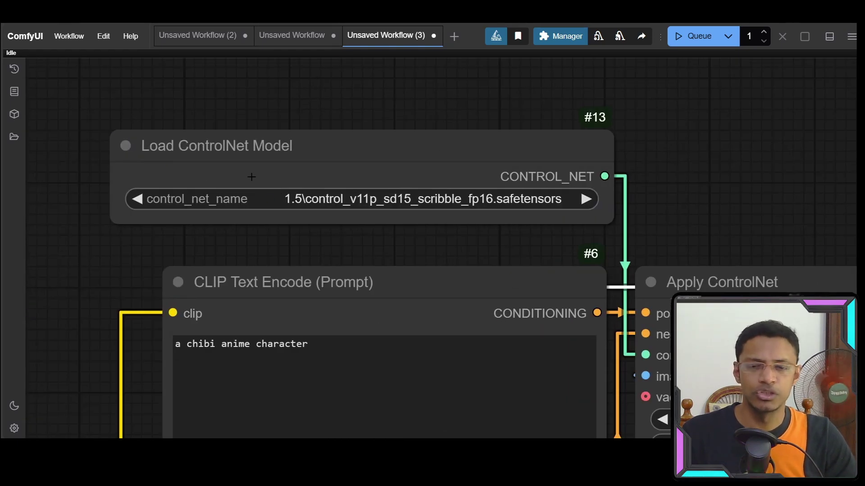
click(474, 199)
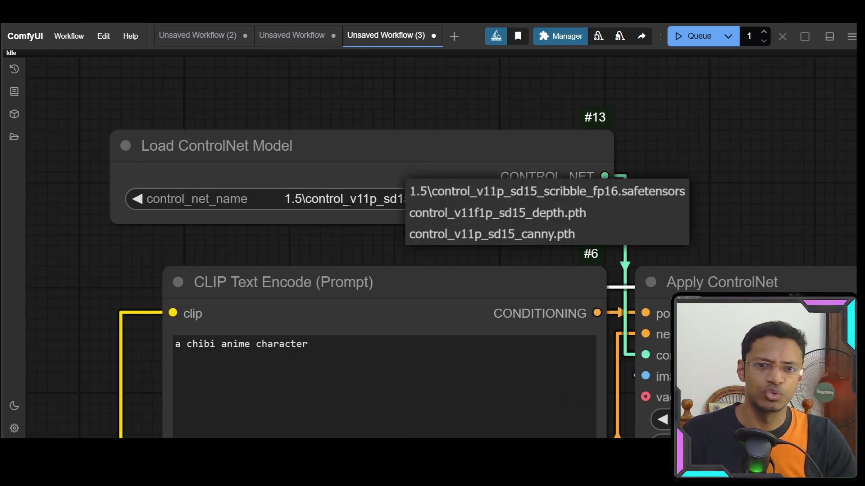
click(506, 234)
scroll(506, 232, down, 3)
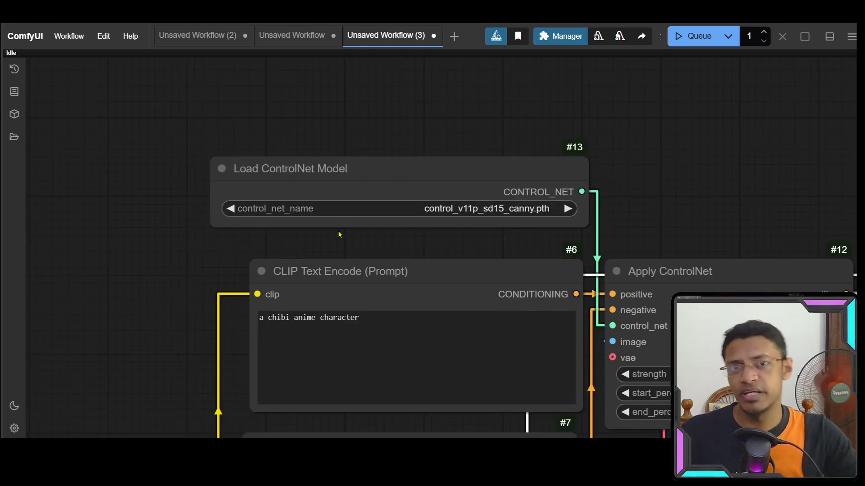
- Open the Model Manager and search the external models for "controlnet"
click(560, 36)
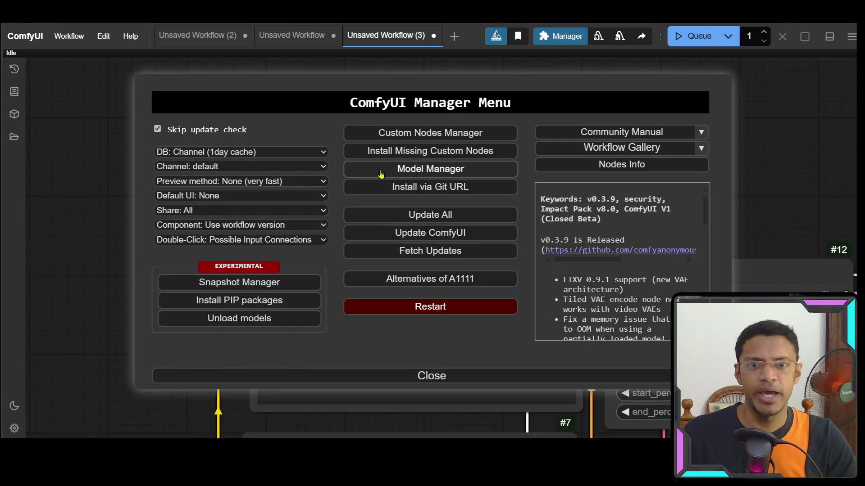
click(466, 172)
click(465, 93)
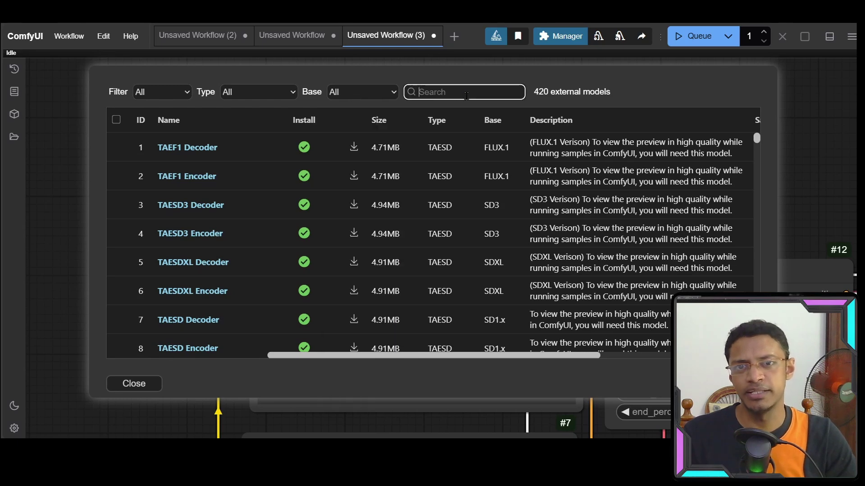
text(controlnet)
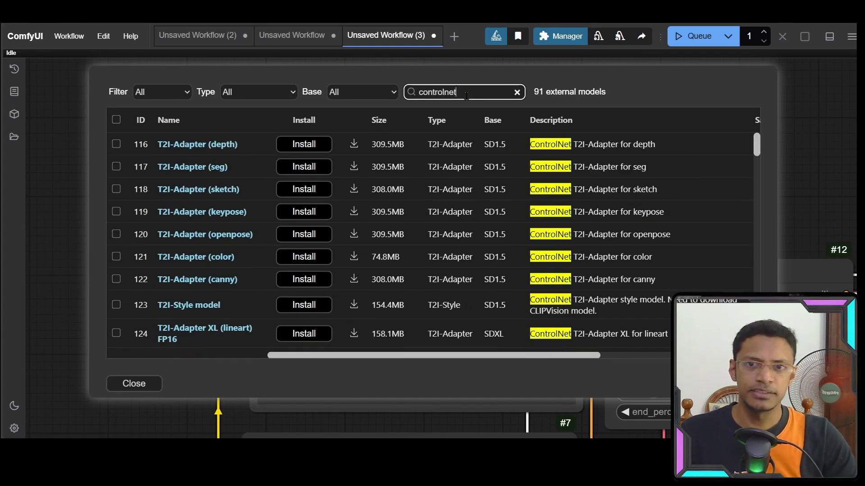
- Filter the model list to base SD1.5 and type controlnet, and look through the ControlNet models
click(363, 92)
scroll(356, 203, down, 5)
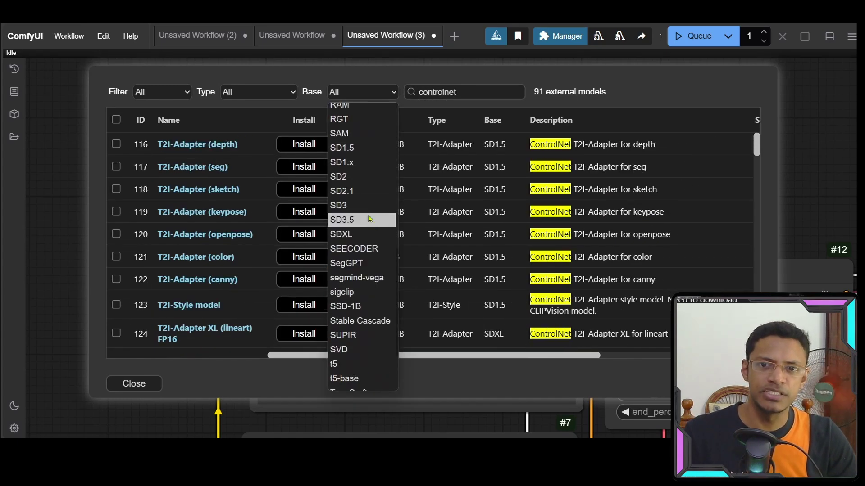
click(347, 147)
click(248, 96)
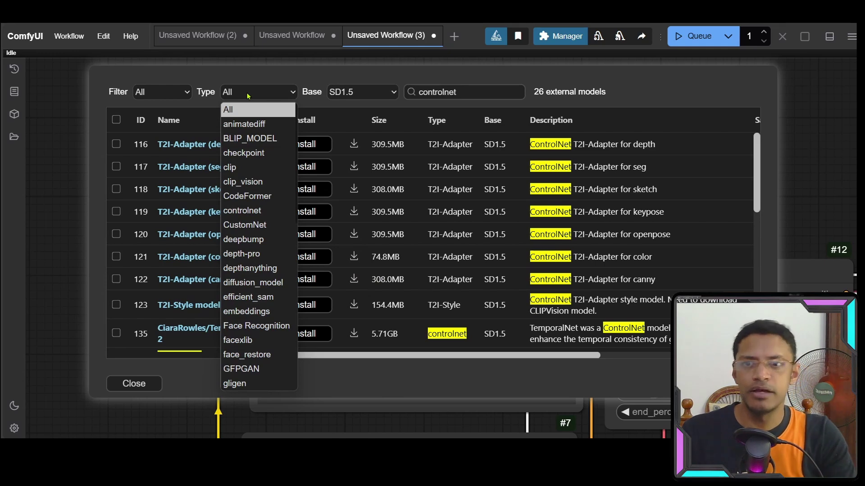
click(242, 210)
scroll(320, 216, down, 5)
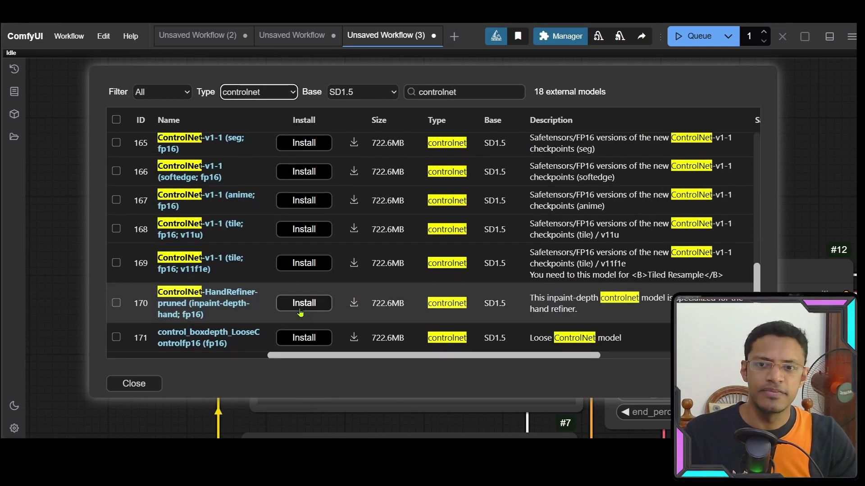
scroll(220, 258, up, 2)
scroll(219, 257, up, 3)
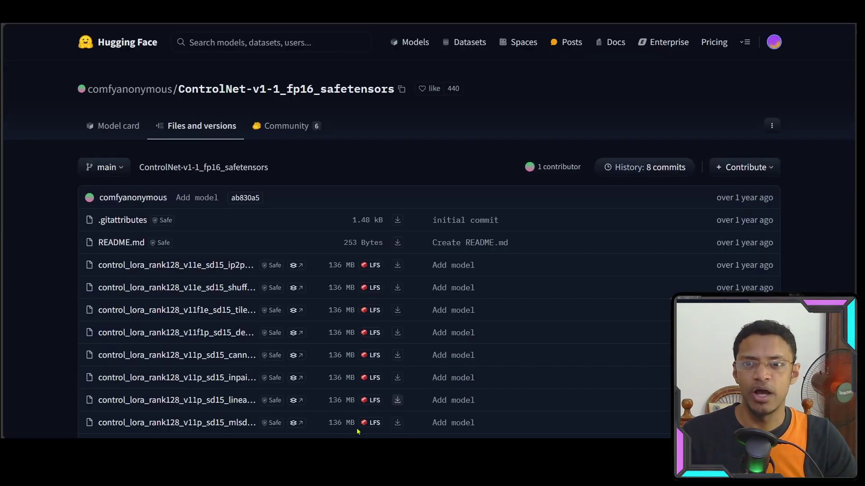
- Search the ControlNet-v1-1_fp16_safetensors file list on Hugging Face for "canny" and locate the control_v11p_sd15_canny_fp16 model
scroll(8, 261, down, 3)
scroll(8, 259, up, 1)
scroll(16, 283, down, 8)
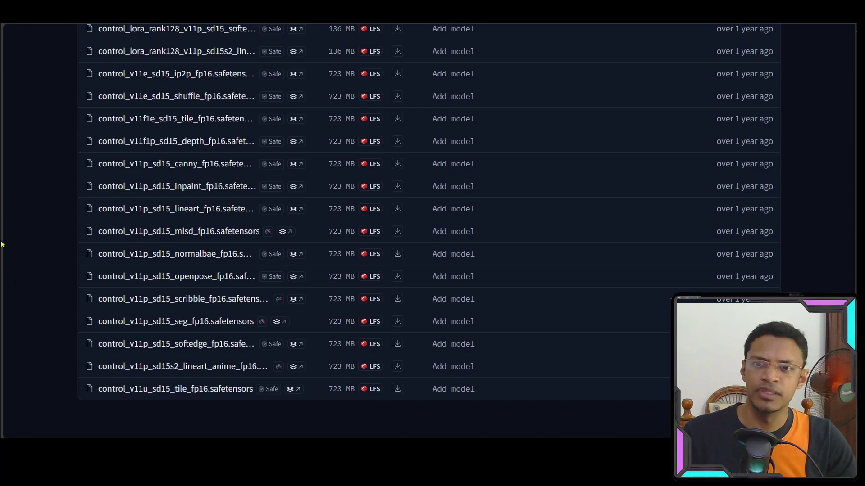
key(ctrl+f)
text(canny)
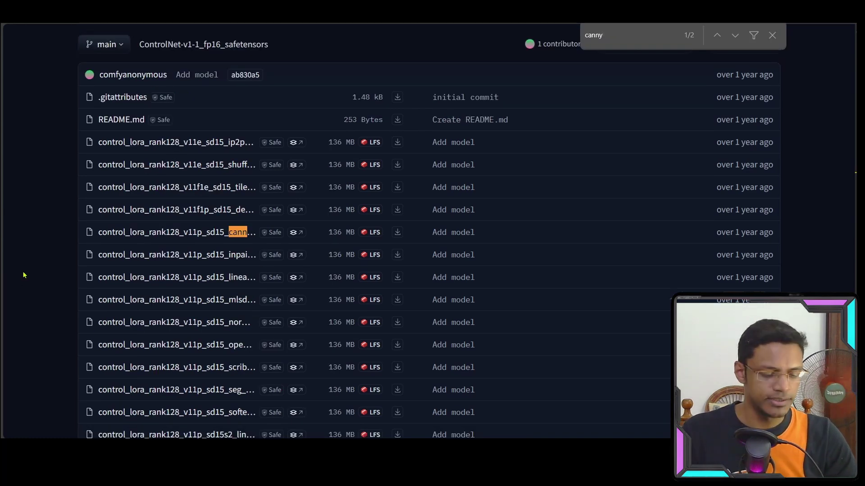
key(Return)
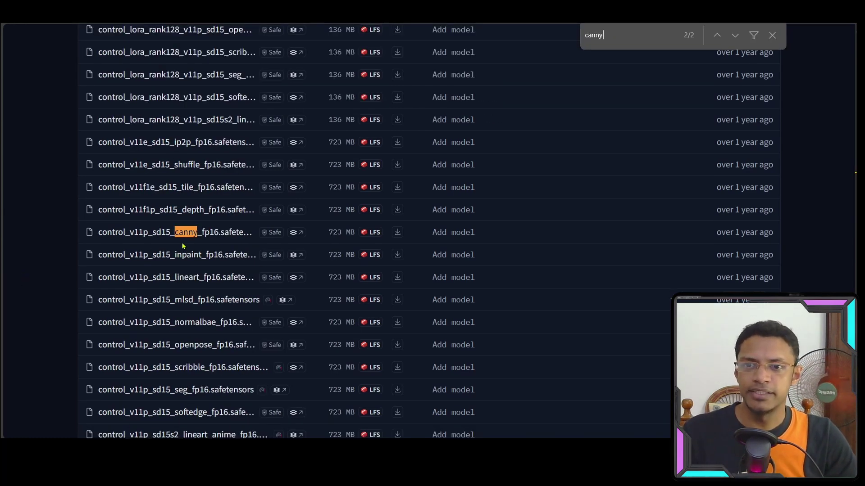
scroll(180, 252, up, 3)
scroll(188, 214, down, 4)
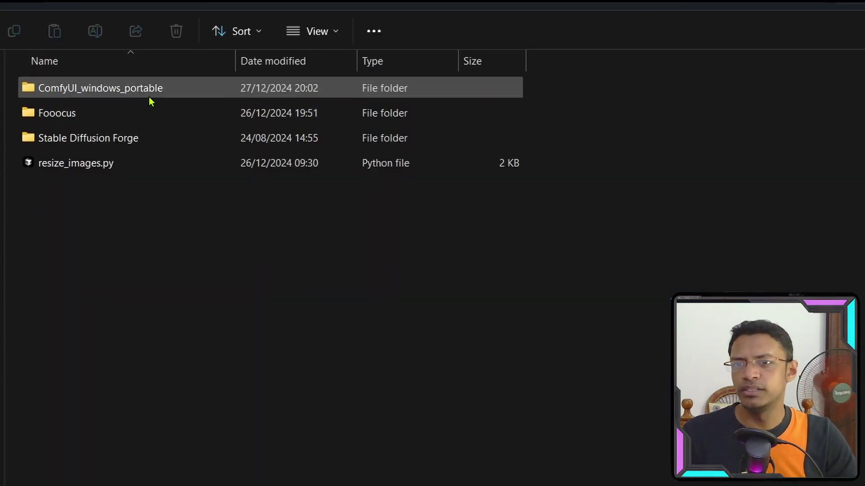
- In File Explorer, open the controlnet folder inside ComfyUI_windows_portable, ComfyUI, models, and view its model files
double_click(190, 90)
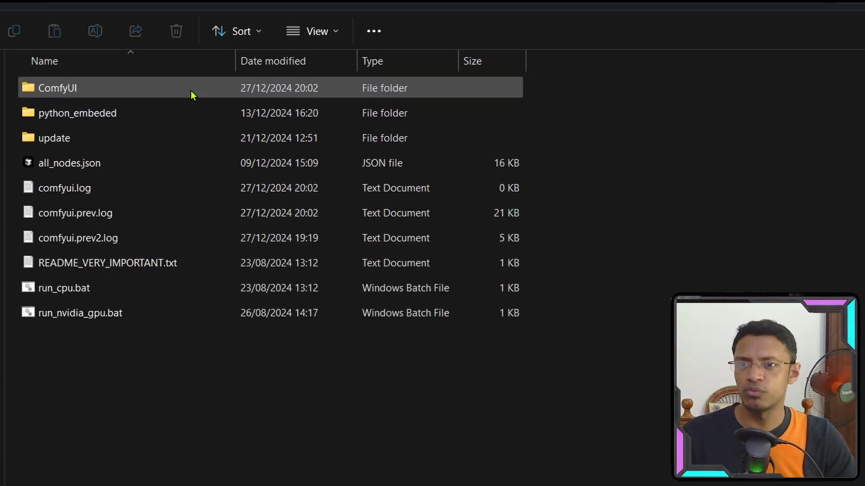
double_click(190, 90)
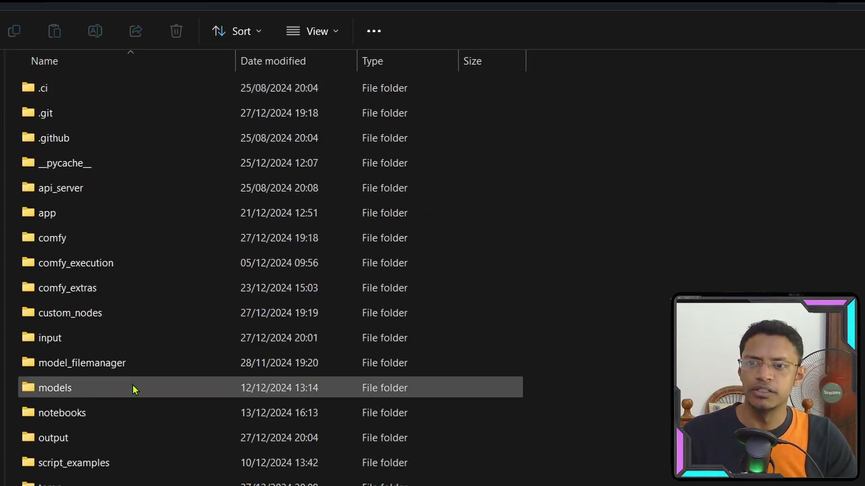
click(69, 392)
double_click(70, 391)
click(128, 218)
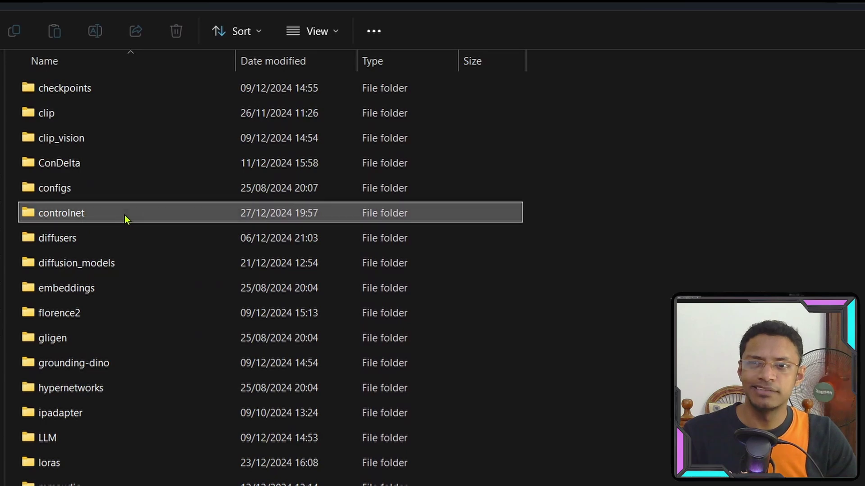
double_click(130, 218)
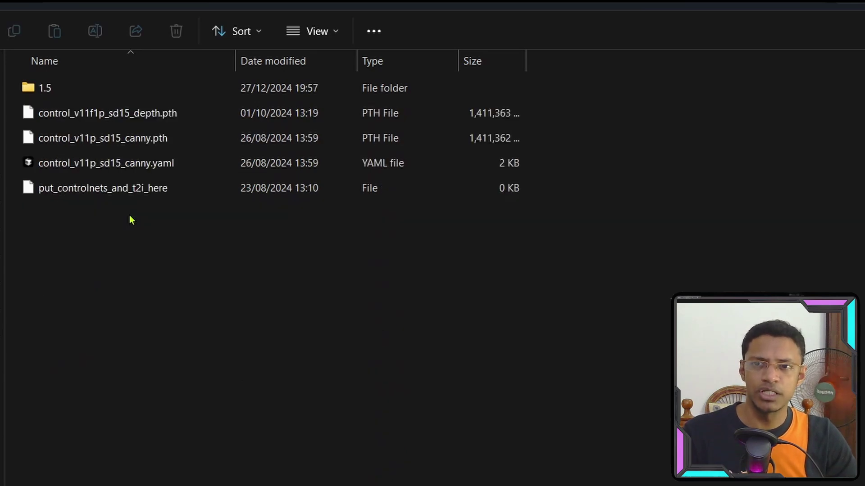
key(ctrl+a)
click(537, 439)
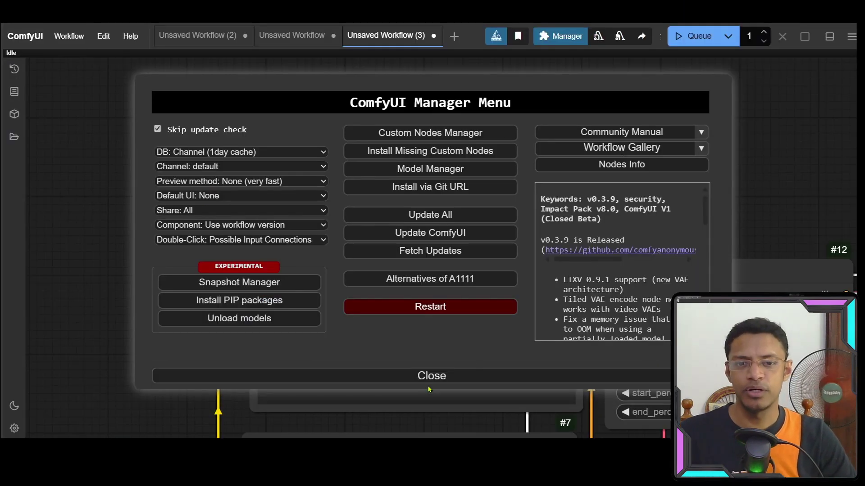
- Close the ComfyUI Manager and replace the positive prompt with "an anime male character"
click(432, 375)
scroll(640, 319, down, 3)
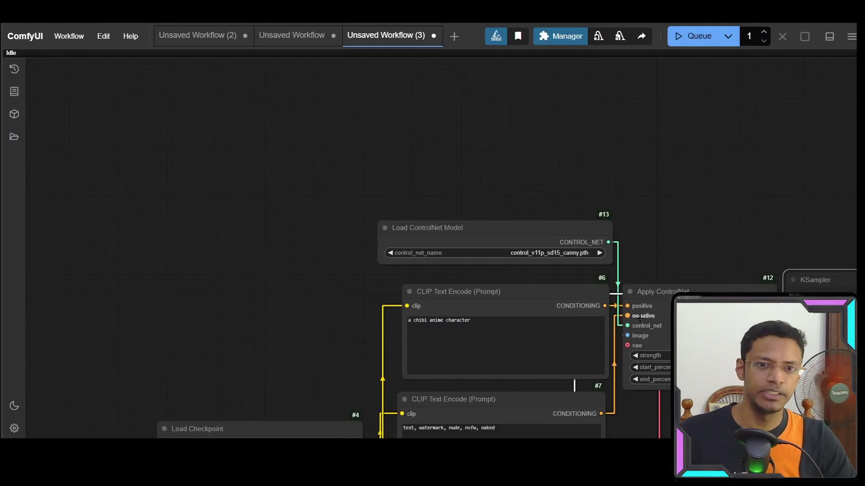
scroll(640, 319, down, 2)
scroll(415, 346, up, 5)
drag(415, 346, 286, 228)
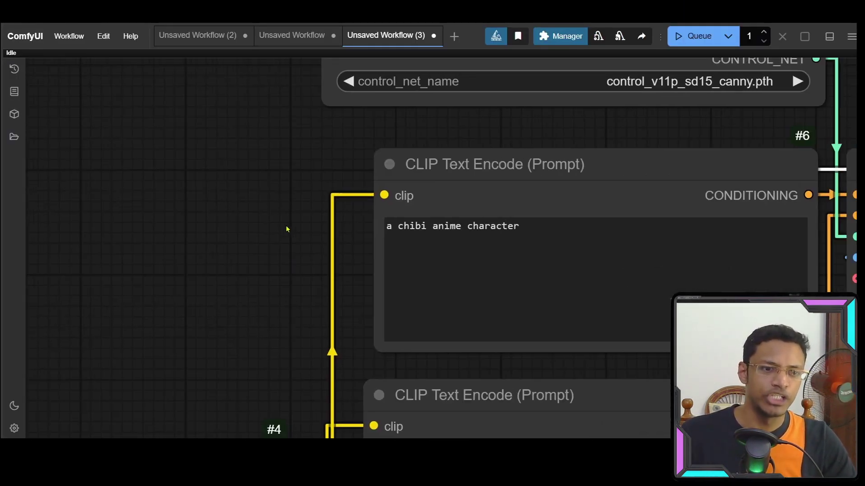
click(598, 239)
key(ctrl+a)
text(an anime male character)
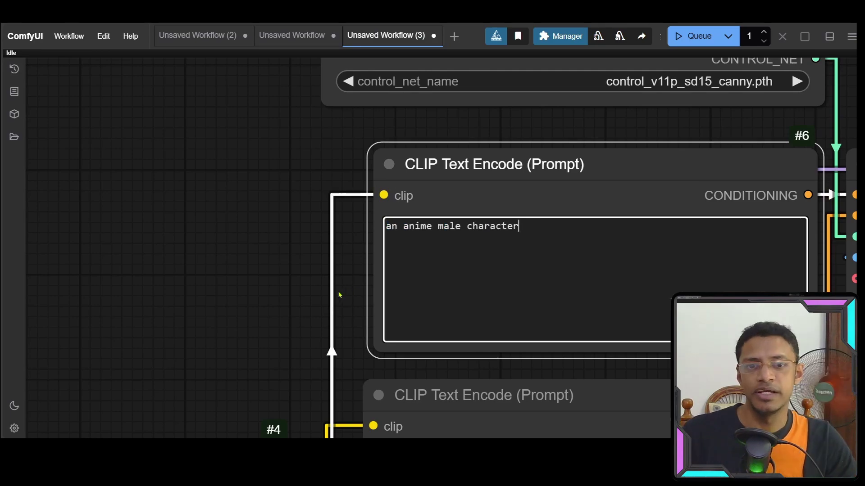
scroll(296, 293, down, 5)
scroll(290, 289, up, 5)
scroll(315, 255, down, 10)
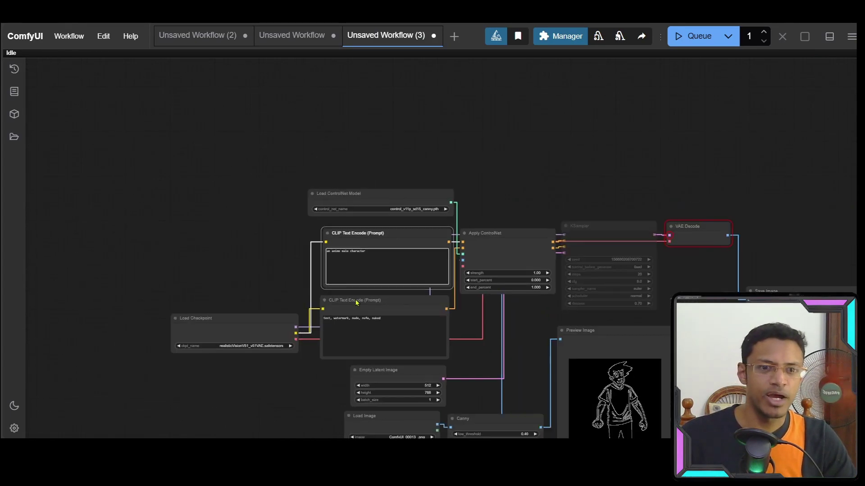
- Unmute the KSampler node so the Canny ControlNet workflow can generate images
drag(510, 340, 286, 220)
scroll(531, 279, up, 5)
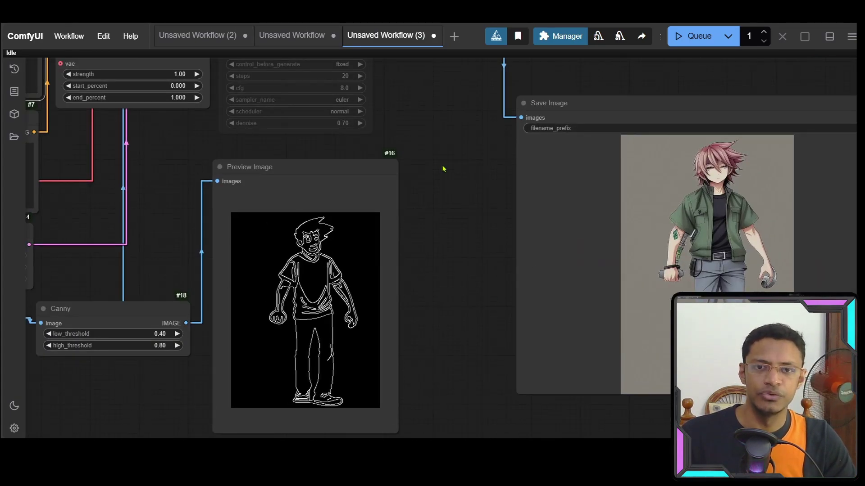
drag(457, 179, 492, 342)
scroll(492, 342, down, 2)
scroll(495, 306, up, 1)
click(369, 195)
key(ctrl+m)
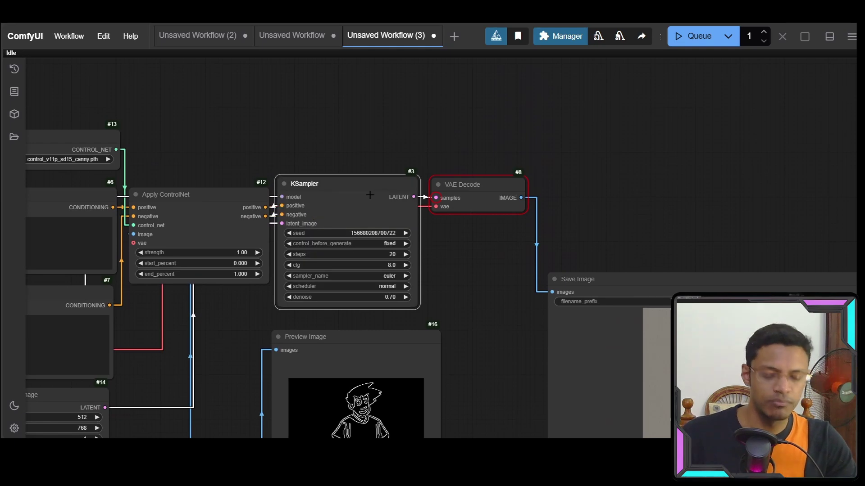
- Set the KSampler's control_before_generate to randomize and run the workflow three times to generate character images
click(383, 243)
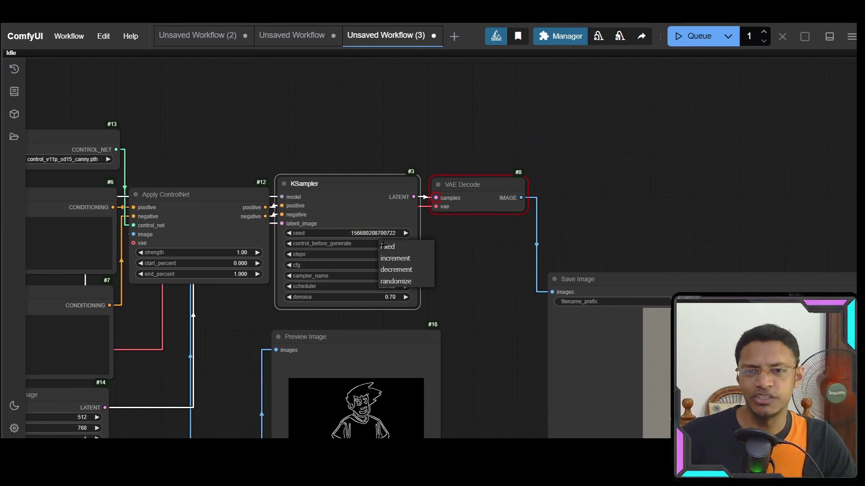
click(403, 280)
key(ctrl+Return)
scroll(491, 259, down, 4)
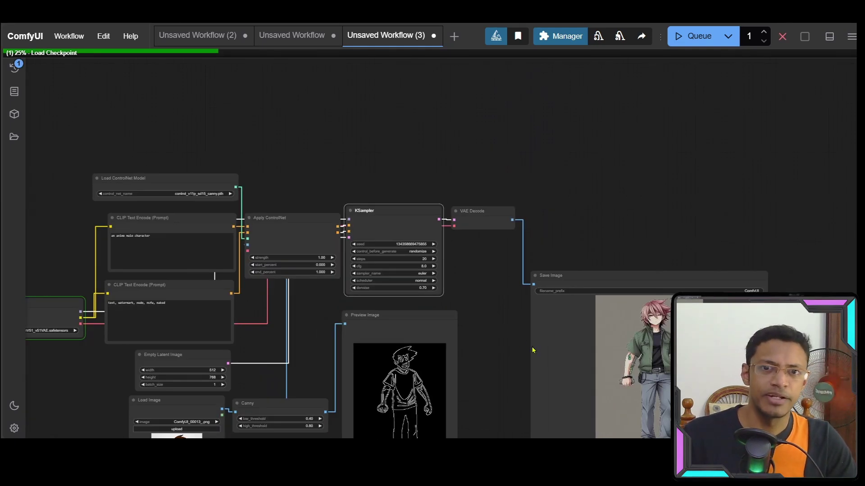
drag(533, 349, 435, 270)
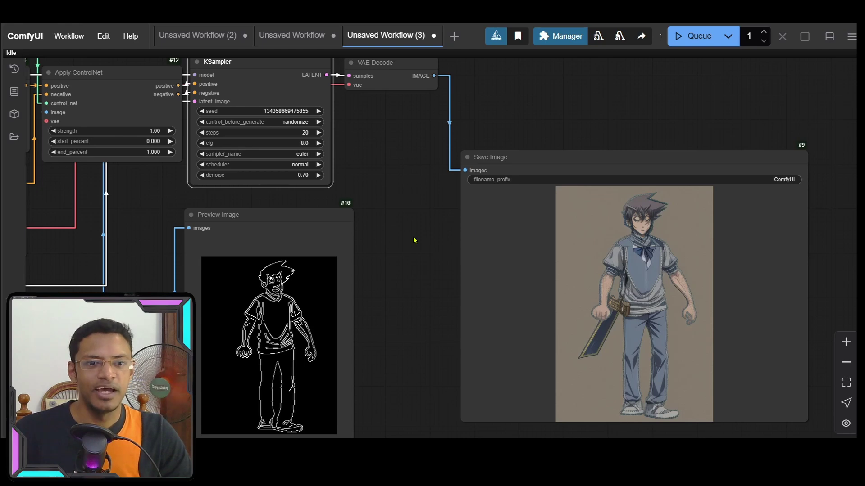
key(ctrl+Return)
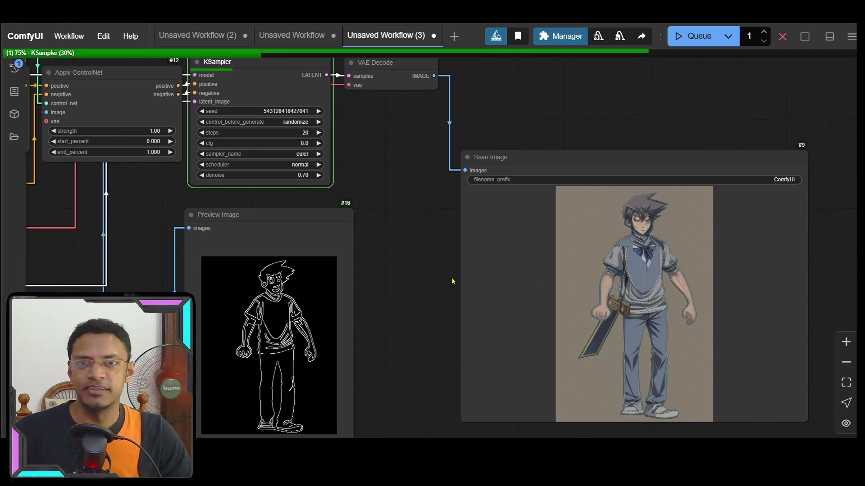
key(ctrl+Return)
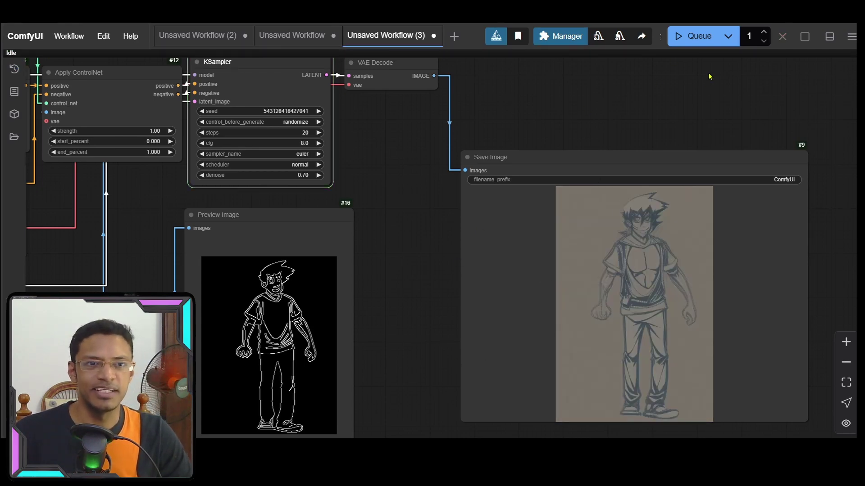
- Set the KSampler's denoise to 1.00 and run the workflow several times to generate new character variations
click(279, 175)
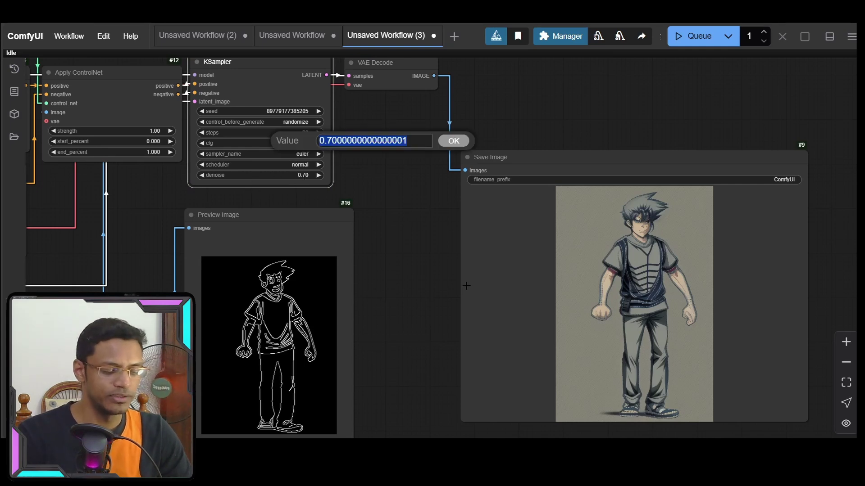
text(1.0)
key(Return)
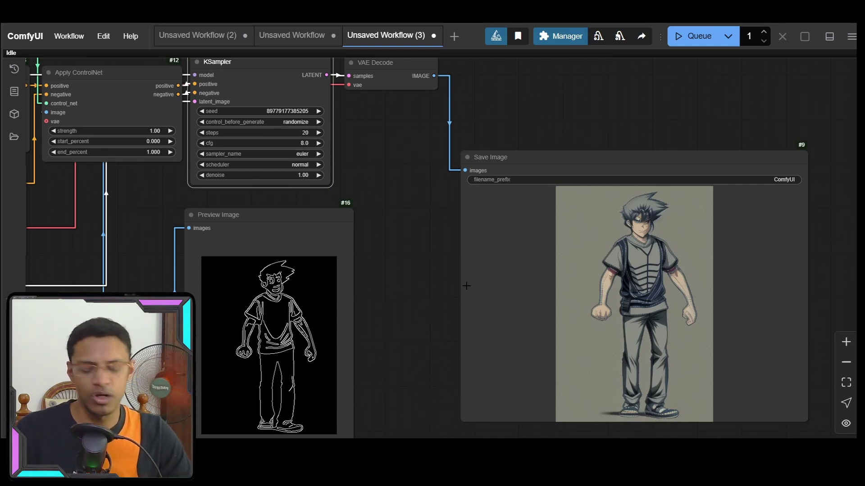
key(ctrl+Return)
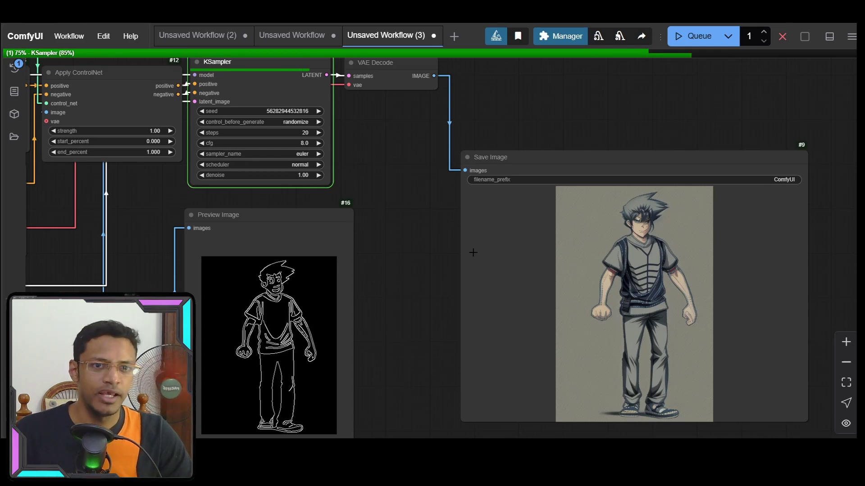
click(697, 40)
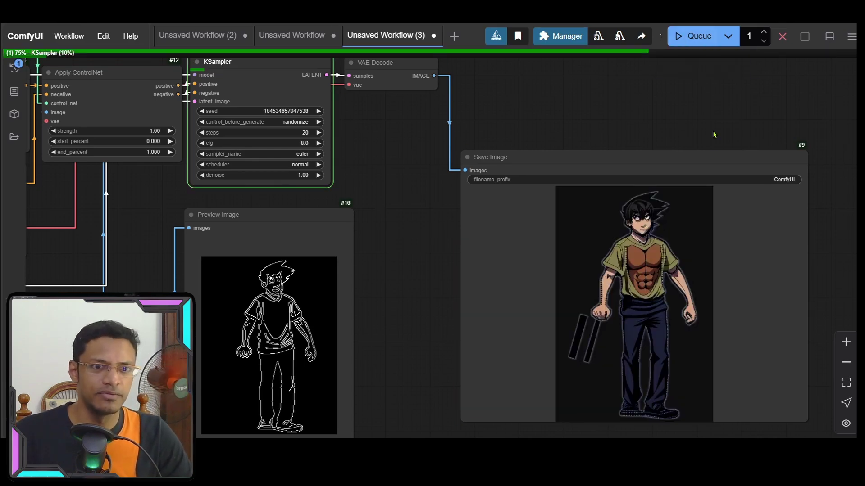
click(699, 39)
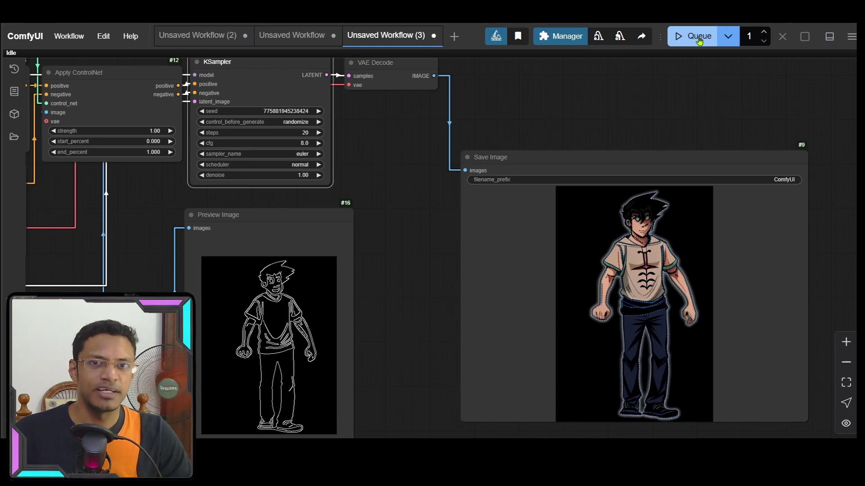
click(699, 39)
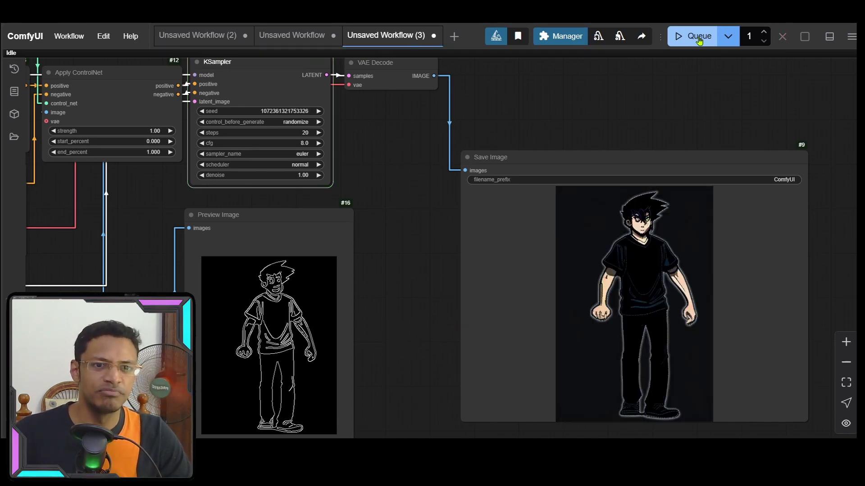
- Set the Apply ControlNet strength to 0.50 and generate an image
drag(120, 309, 281, 388)
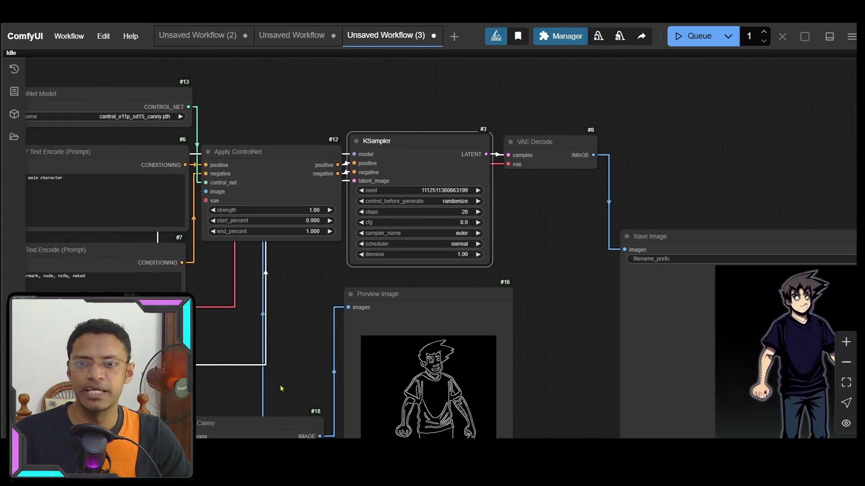
scroll(274, 257, up, 9)
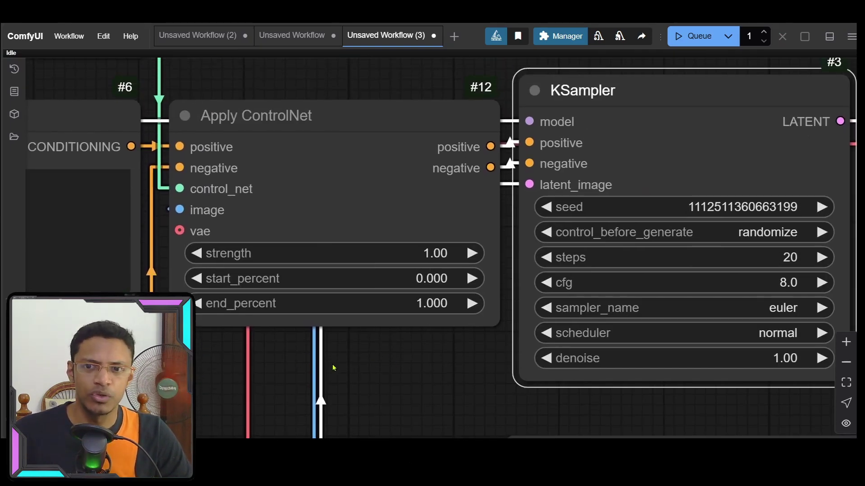
drag(230, 354, 299, 325)
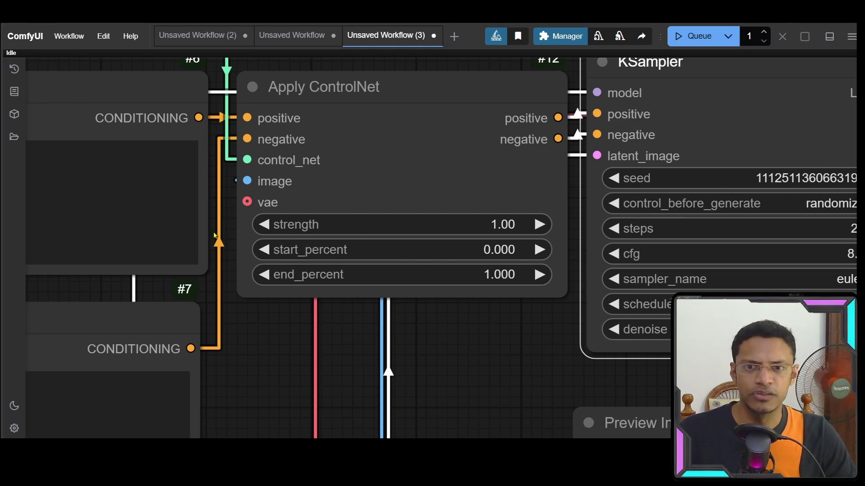
click(442, 232)
text(0.5)
key(Return)
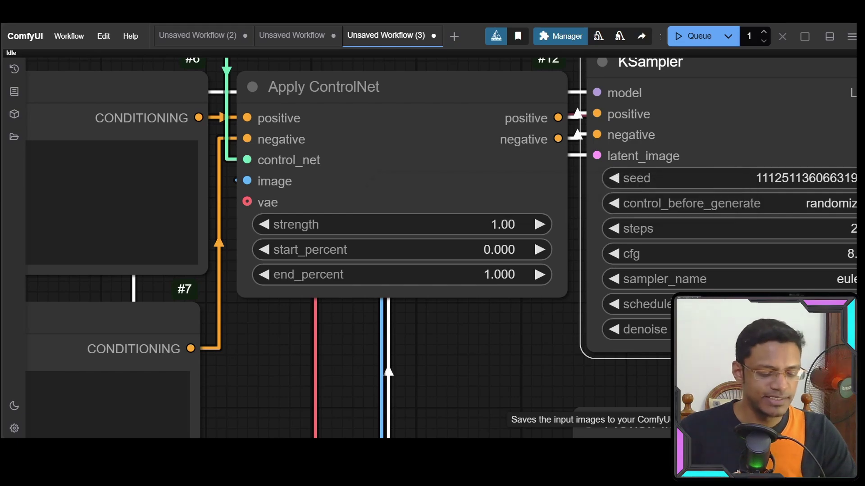
scroll(443, 231, down, 5)
drag(641, 395, 451, 217)
key(ctrl+Return)
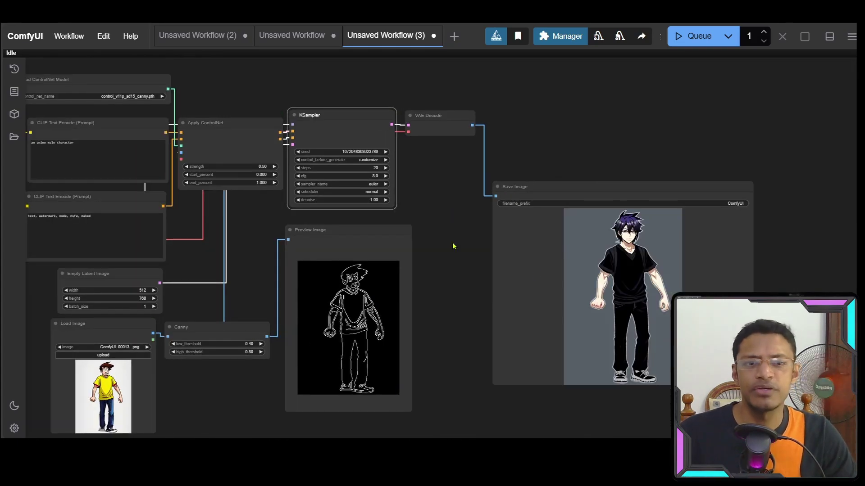
- Inspect the generated character up close and generate two more images with the same settings
scroll(658, 246, up, 7)
scroll(659, 248, up, 5)
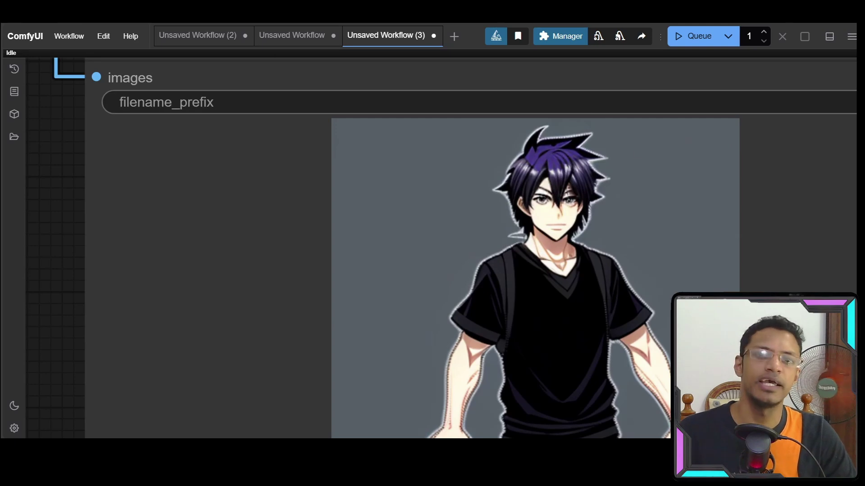
scroll(593, 218, down, 6)
scroll(476, 220, up, 1)
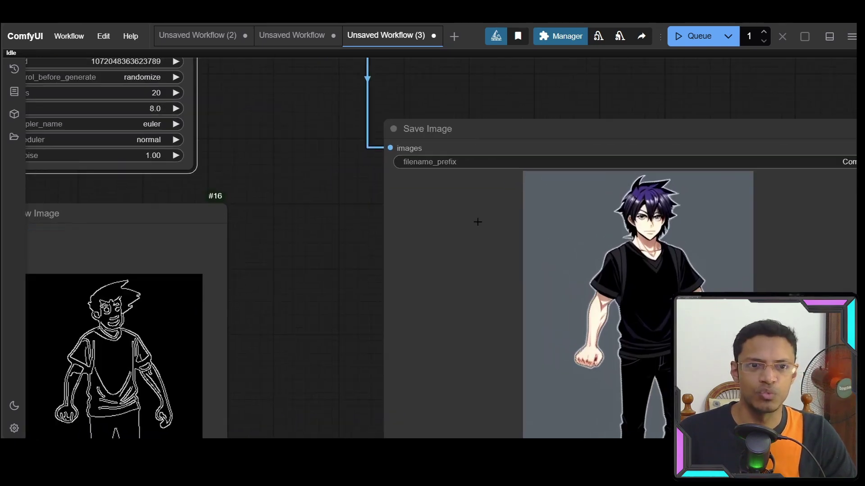
key(ctrl+Return)
scroll(688, 144, down, 3)
scroll(688, 144, down, 1)
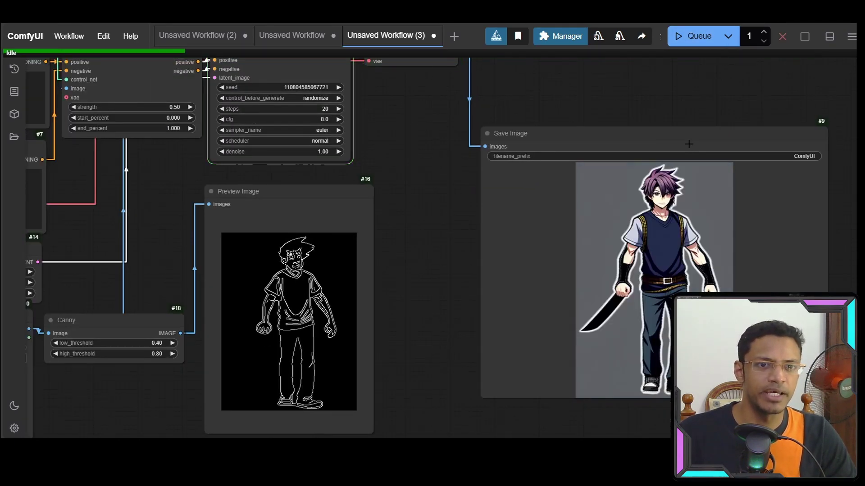
scroll(688, 143, up, 1)
click(689, 36)
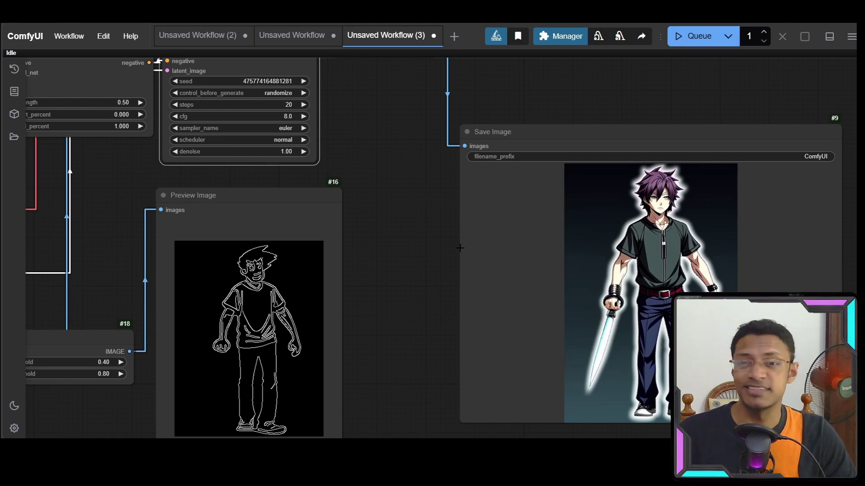
- Set the Apply ControlNet strength to 0.25 and generate two images
scroll(293, 238, down, 5)
scroll(303, 226, up, 11)
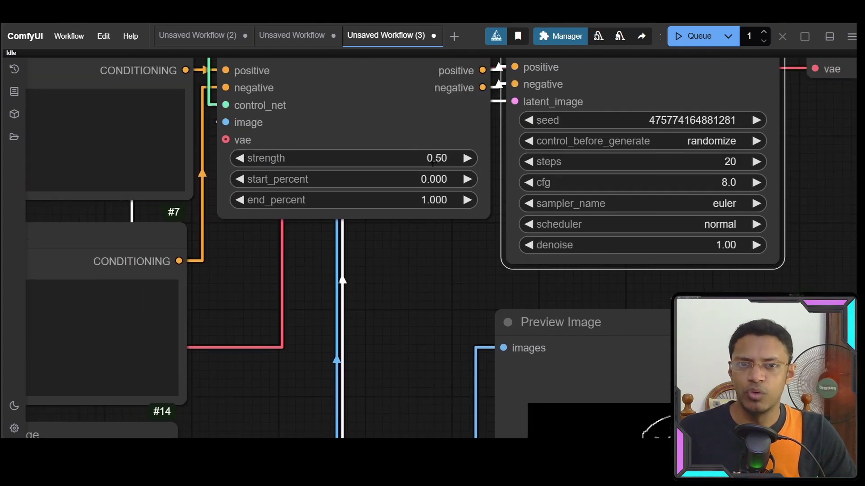
click(433, 160)
text(0.25)
key(Return)
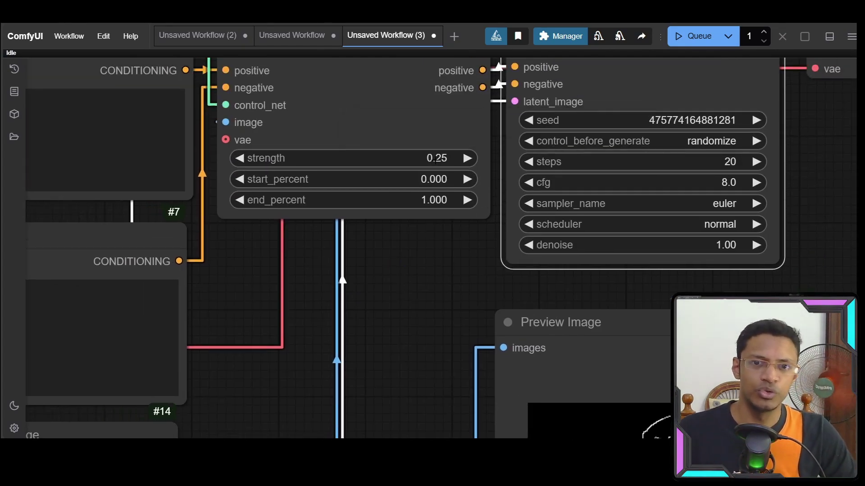
scroll(436, 160, down, 5)
drag(801, 273, 380, 227)
scroll(383, 228, up, 2)
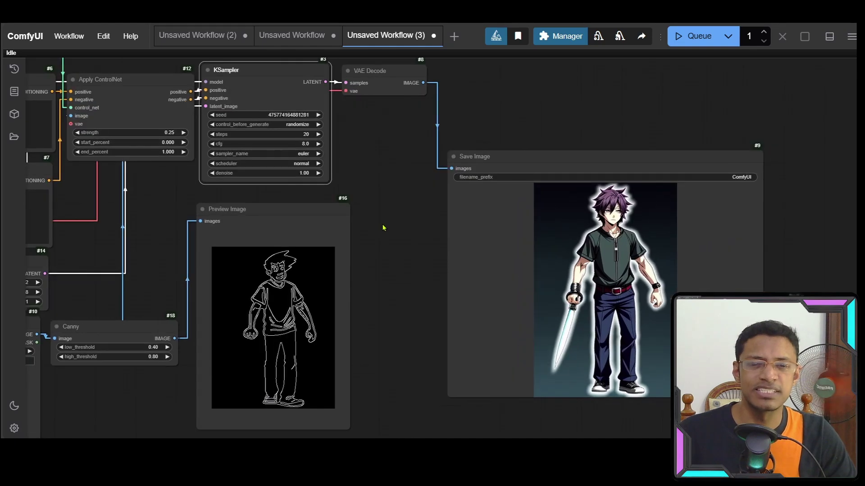
click(689, 36)
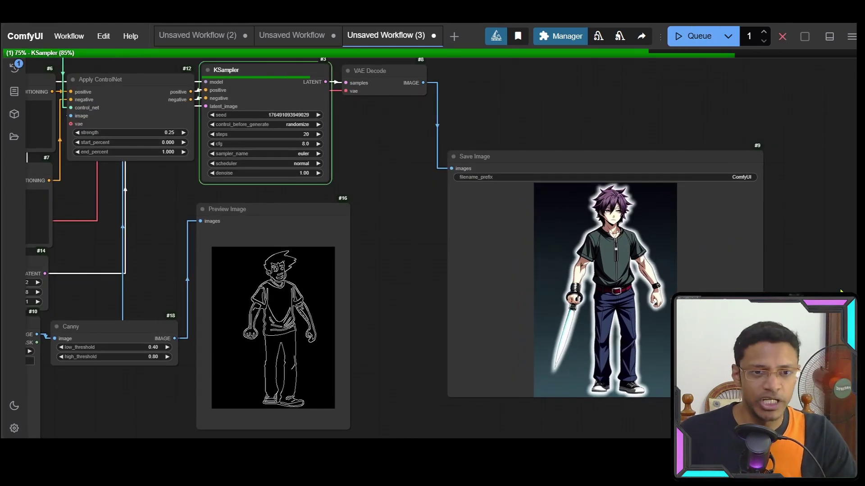
click(690, 36)
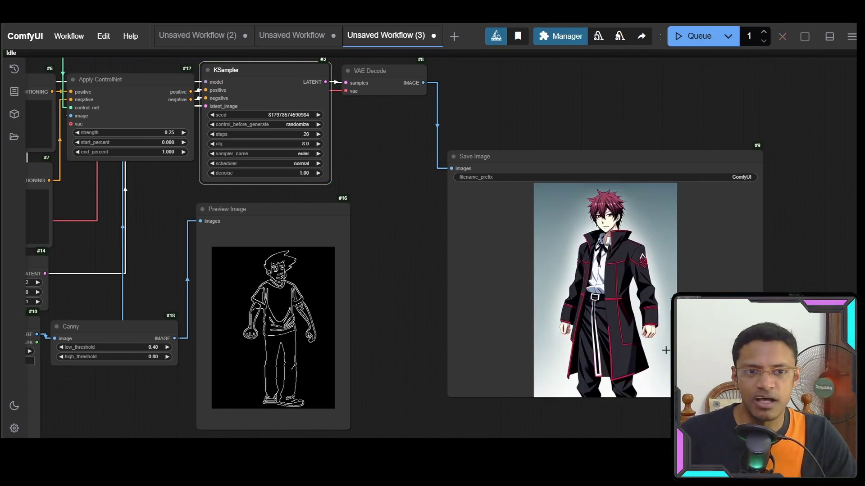
- Compare the latest result with the Canny preview, and set the Apply ControlNet strength back to 1.00
scroll(408, 251, up, 5)
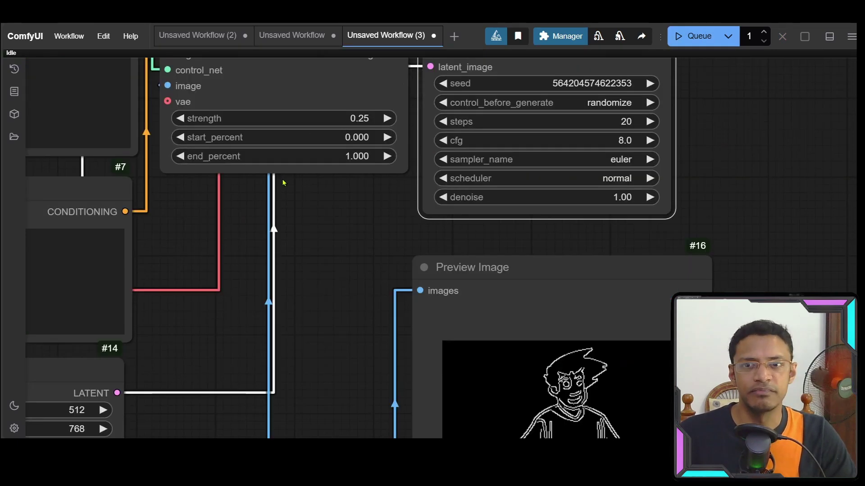
scroll(408, 250, down, 4)
drag(562, 315, 520, 174)
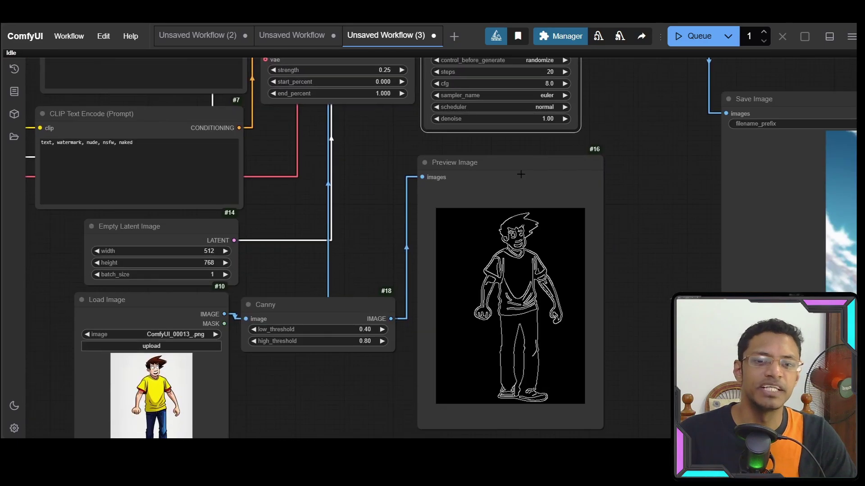
scroll(622, 270, down, 6)
scroll(522, 285, up, 2)
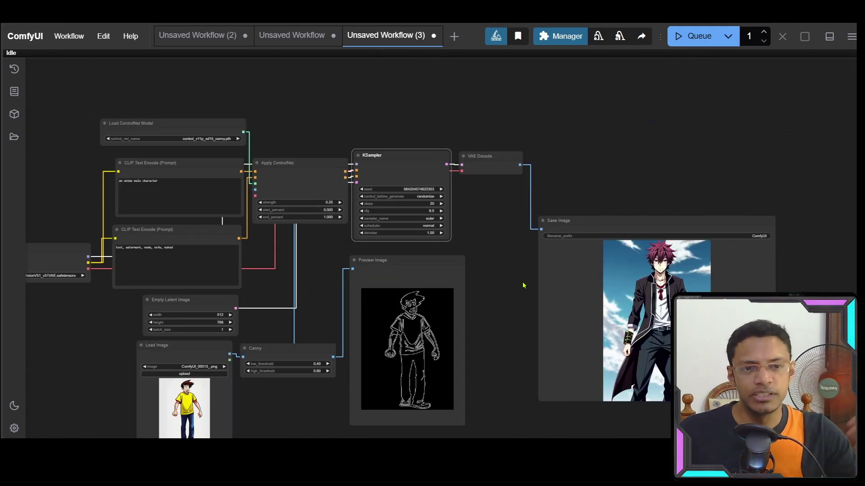
scroll(271, 214, up, 10)
drag(334, 280, 448, 356)
click(482, 203)
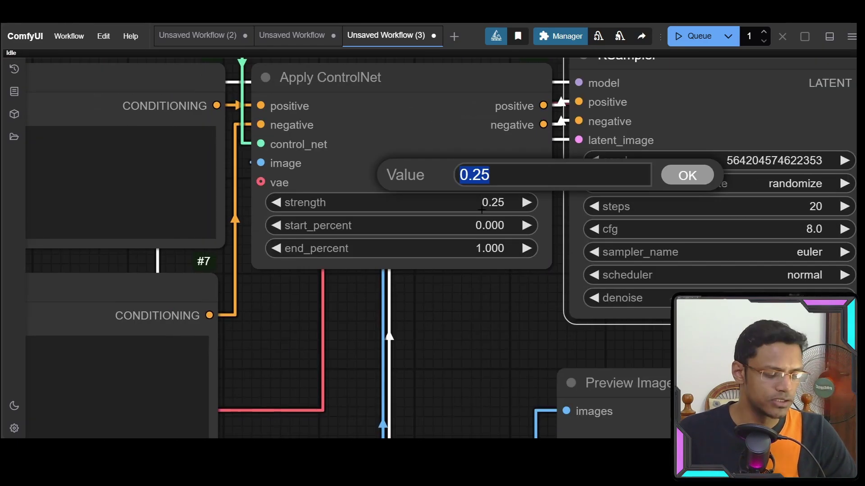
text(1.)
key(Return)
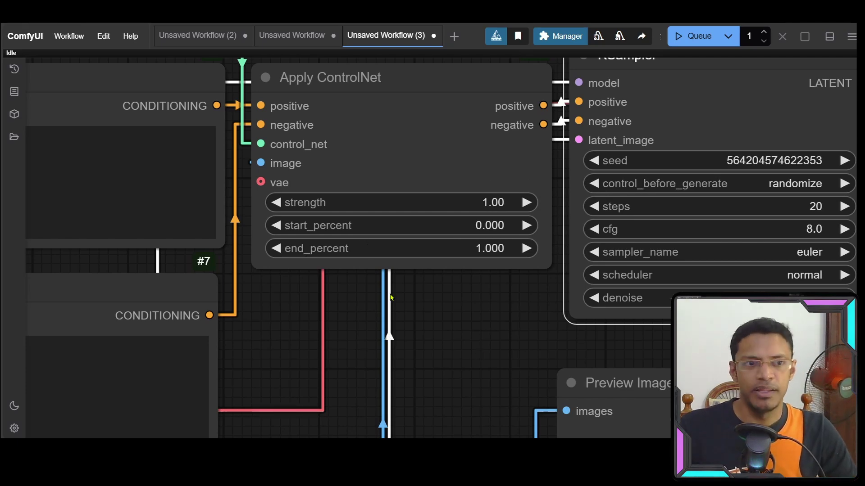
scroll(622, 184, right, 5)
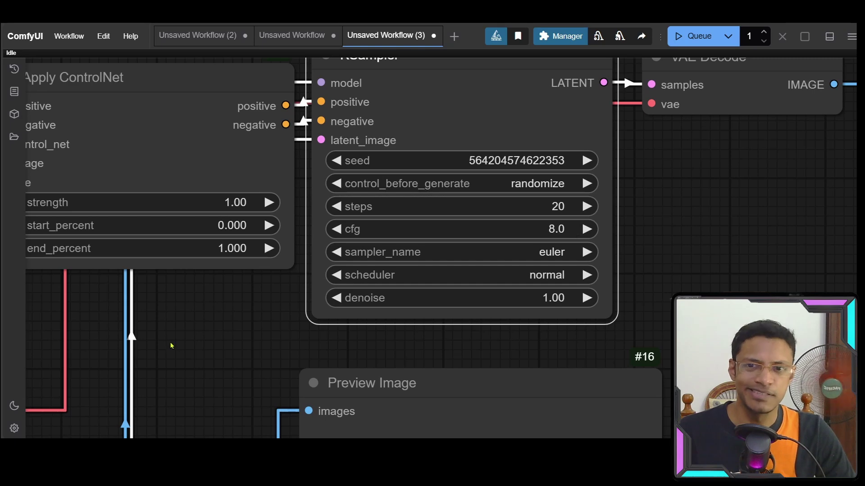
drag(171, 346, 369, 340)
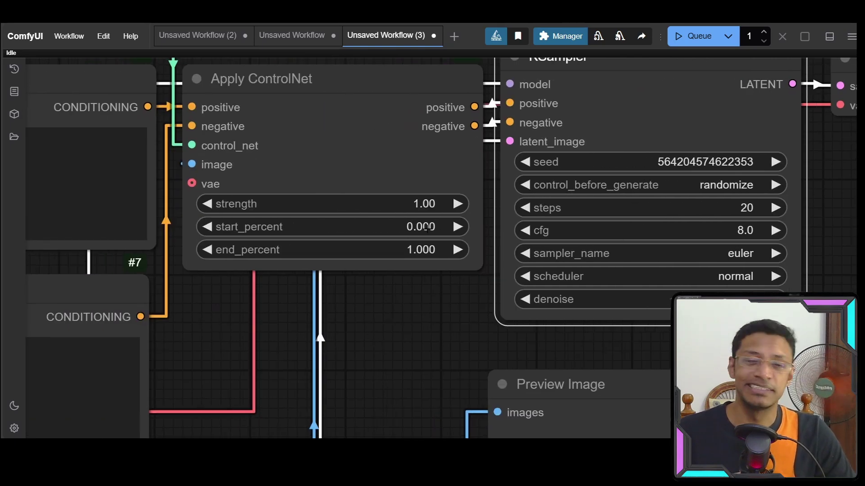
scroll(433, 338, right, 2)
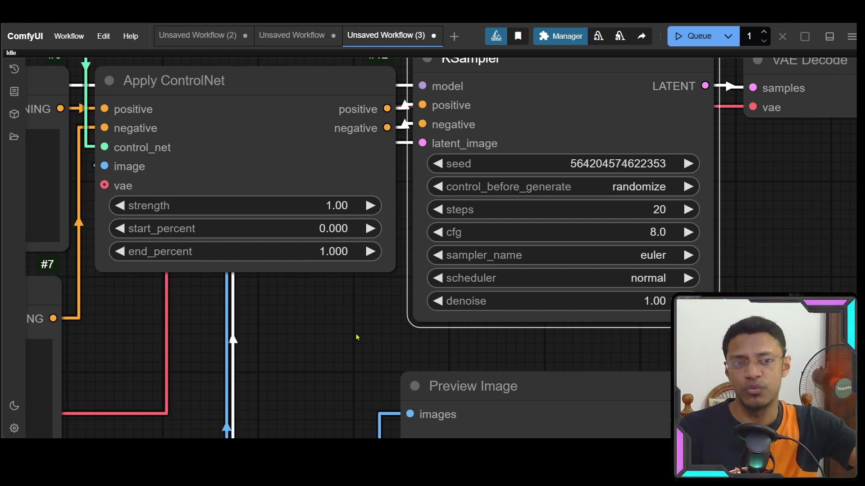
- Examine the Apply ControlNet strength, start_percent and end_percent settings alongside the KSampler, the source image and the Canny preview
scroll(324, 335, down, 3)
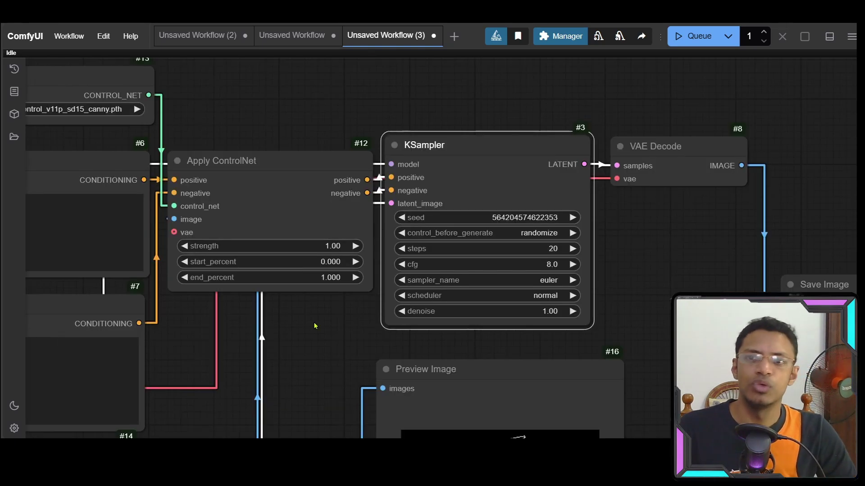
drag(324, 335, 386, 384)
scroll(365, 314, up, 1)
drag(85, 184, 277, 154)
scroll(386, 266, down, 5)
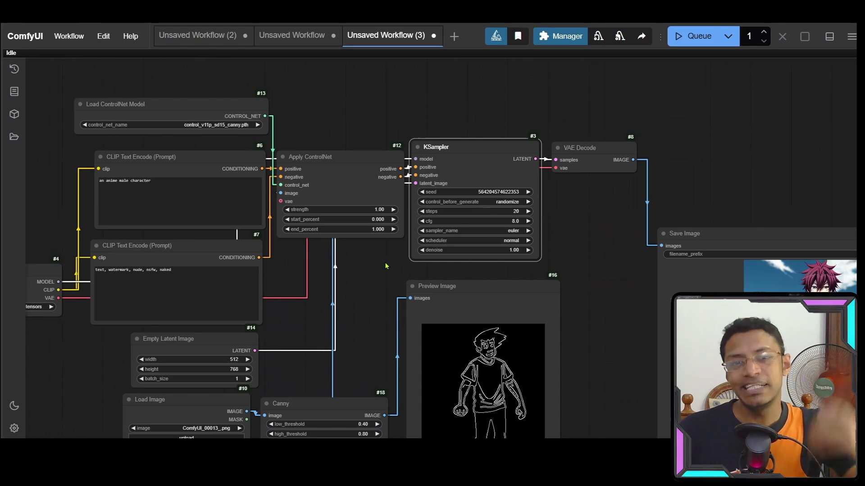
scroll(388, 211, up, 5)
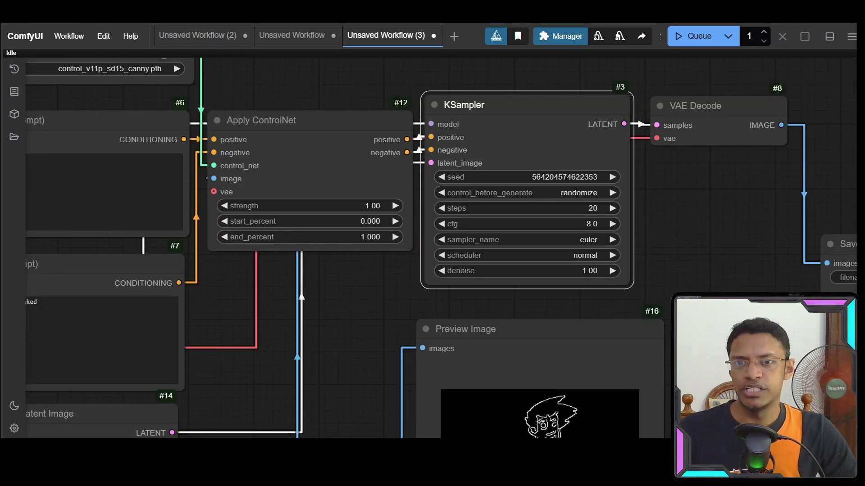
scroll(764, 331, down, 3)
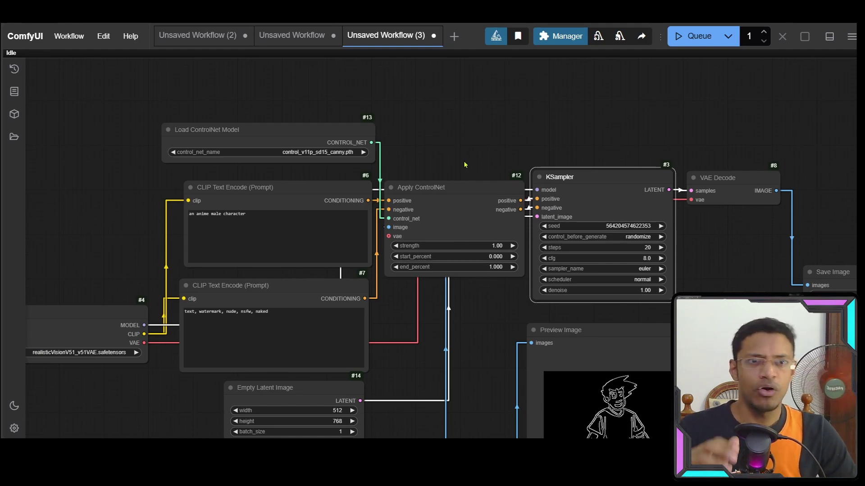
drag(473, 360, 348, 169)
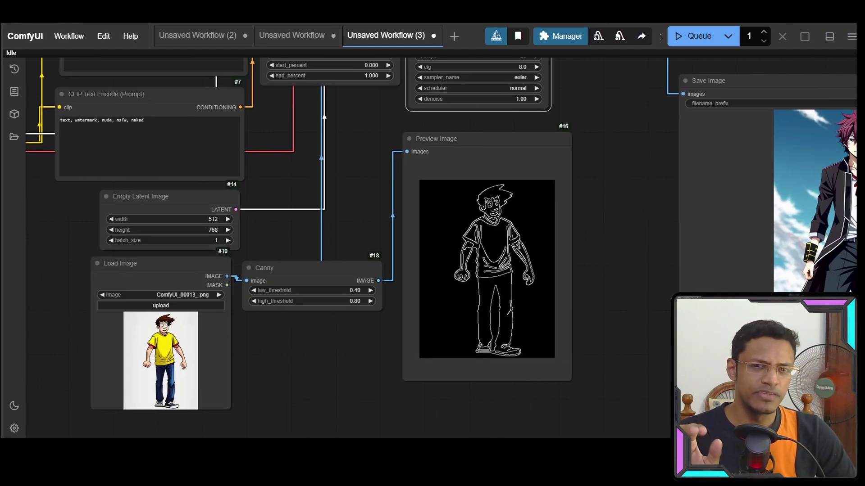
drag(400, 198, 536, 357)
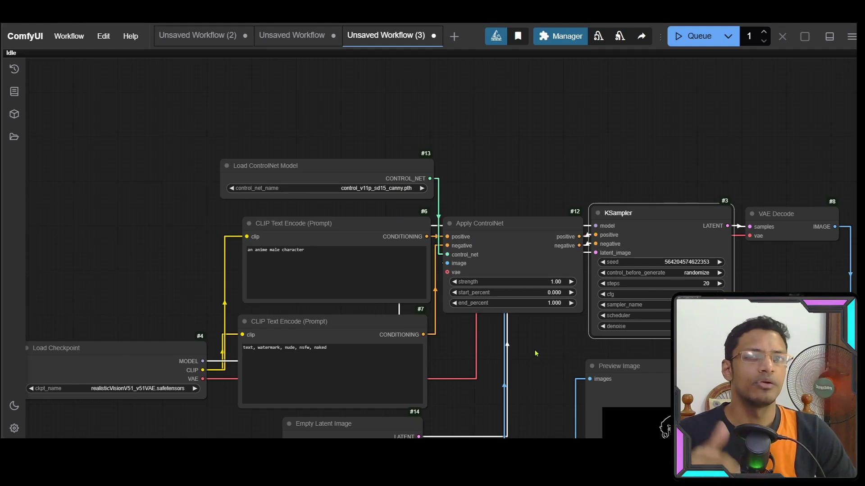
drag(498, 348, 399, 338)
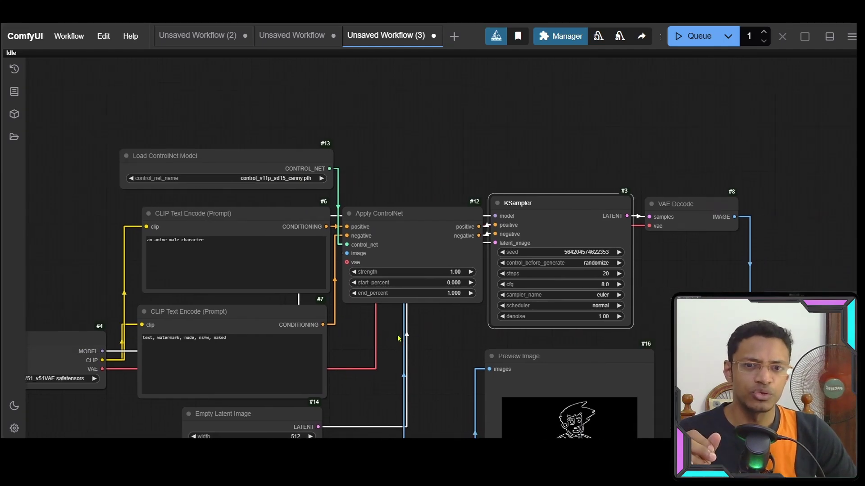
scroll(508, 349, up, 6)
drag(123, 124, 287, 202)
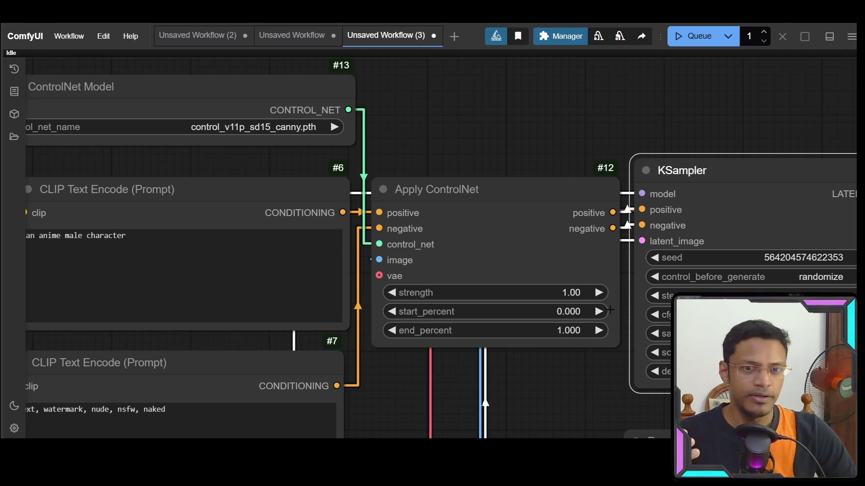
scroll(611, 310, down, 4)
scroll(405, 225, up, 6)
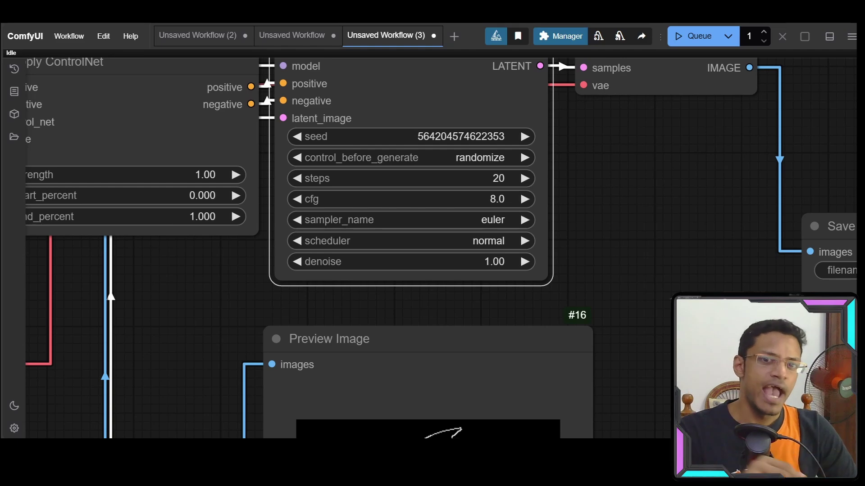
scroll(669, 295, down, 5)
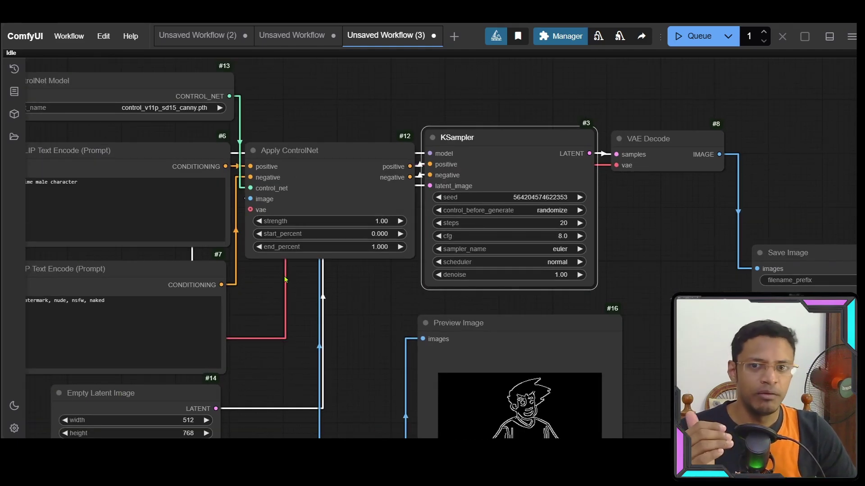
- Set the Apply ControlNet end_percent to 0.500 and generate an image
scroll(365, 267, up, 5)
click(390, 203)
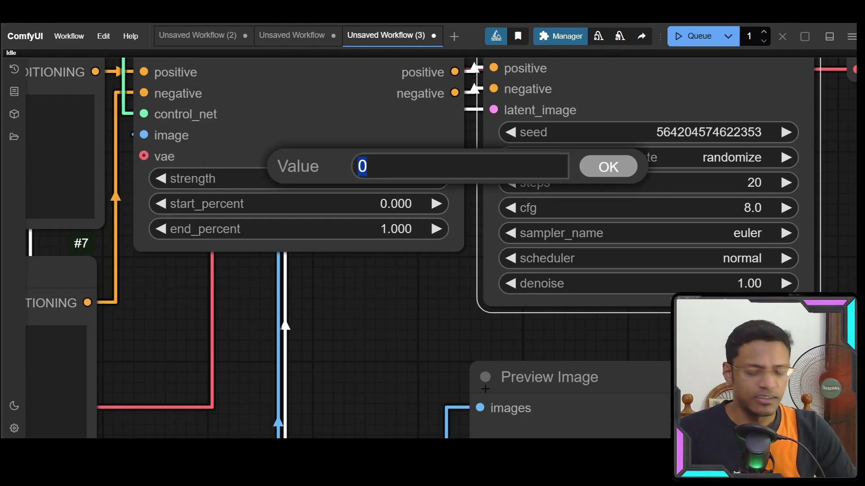
key(Escape)
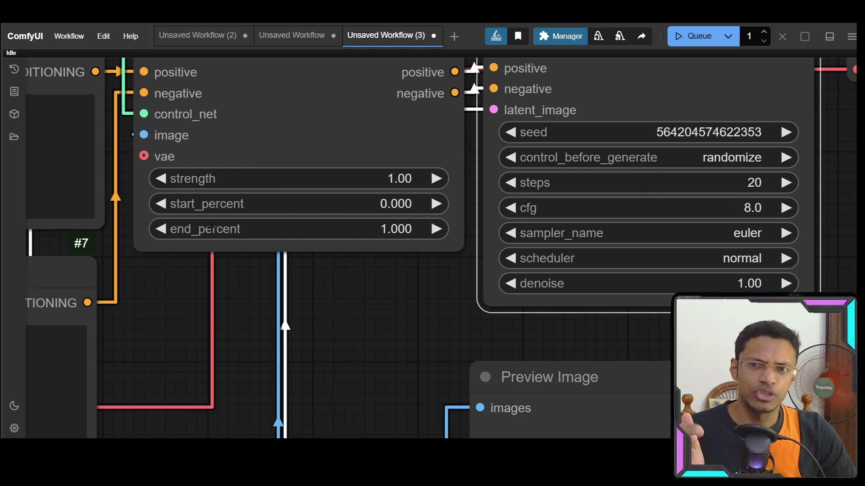
click(400, 233)
text(5)
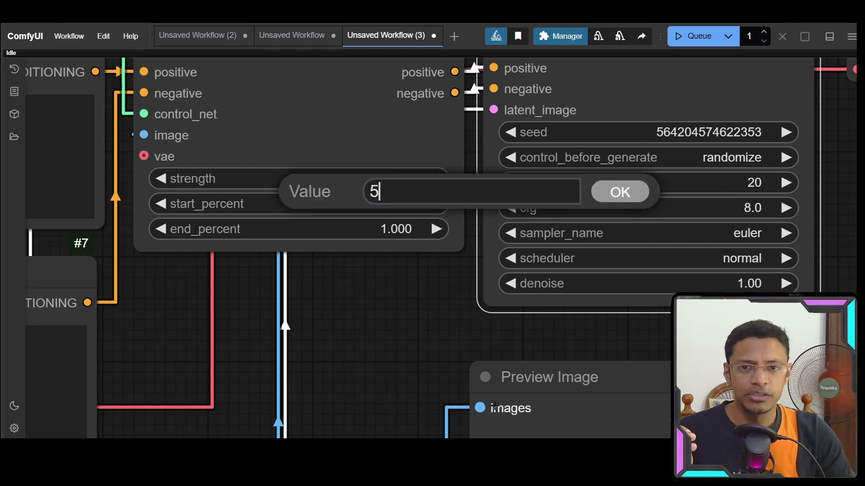
key(BackSpace)
text(0.5)
key(Return)
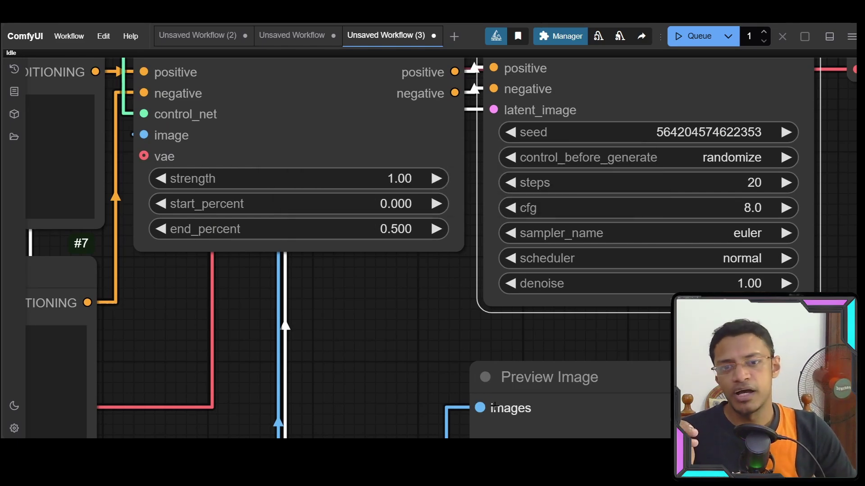
scroll(347, 276, down, 6)
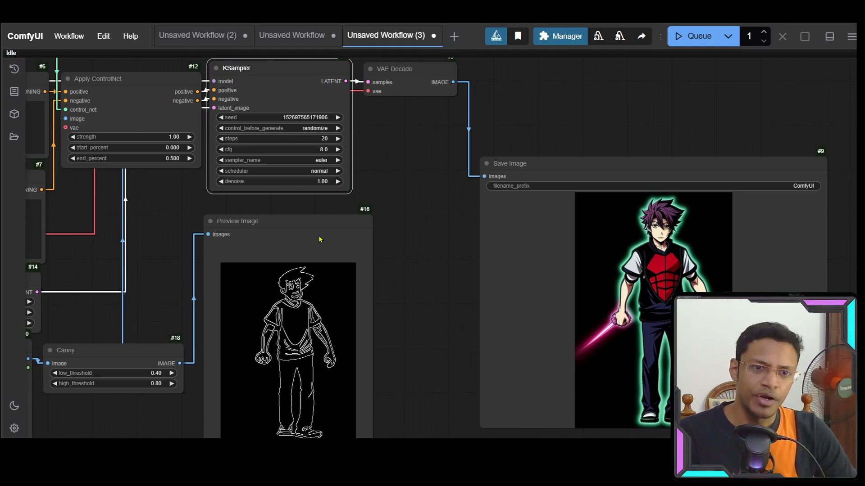
- Compare the generated character with the Canny preview, and generate another image with the same settings
drag(419, 253, 354, 233)
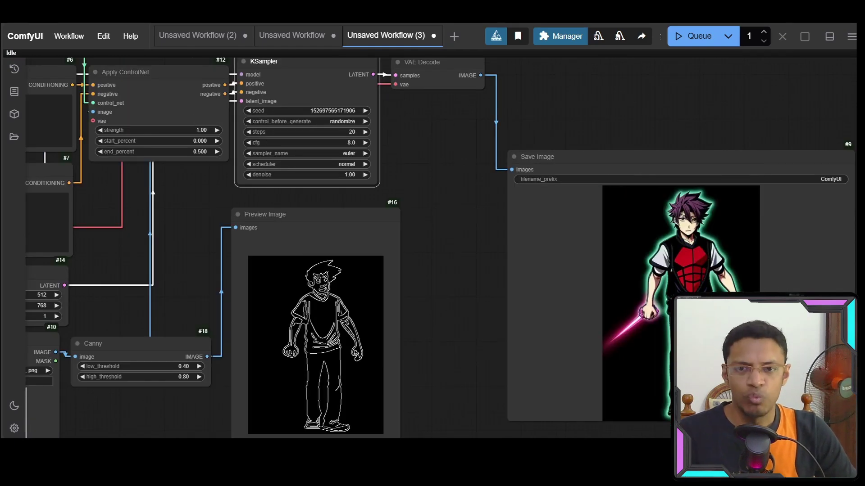
scroll(544, 336, up, 3)
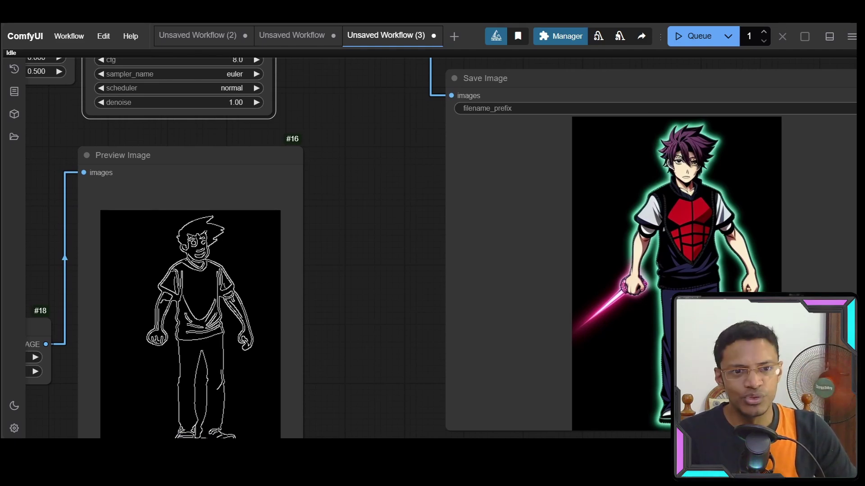
scroll(716, 108, down, 3)
drag(712, 105, 661, 108)
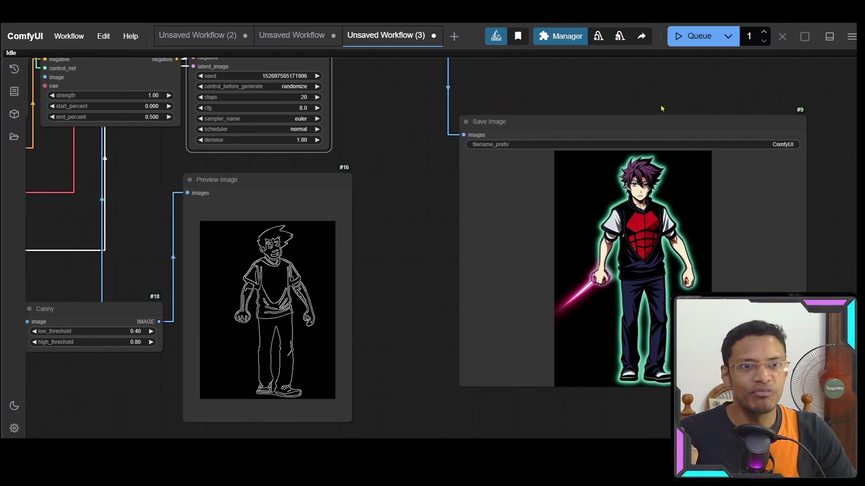
click(696, 39)
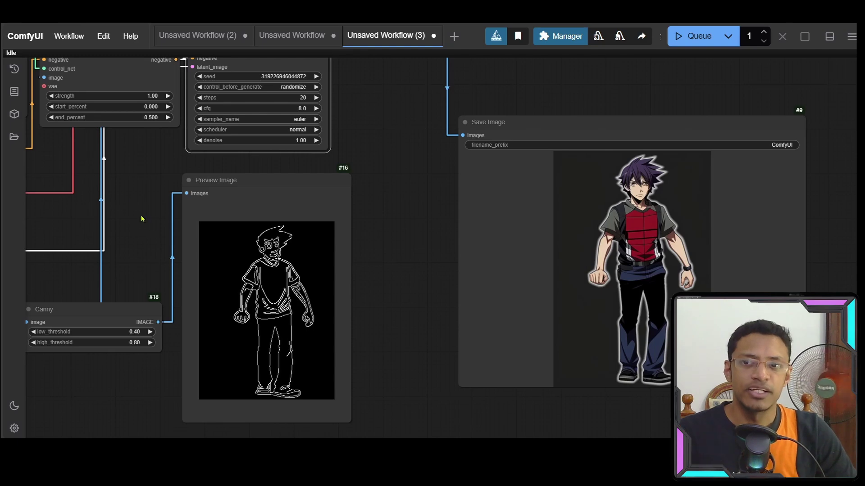
- Set the Apply ControlNet end_percent back to 1.000 and its start_percent to 0.500
click(104, 118)
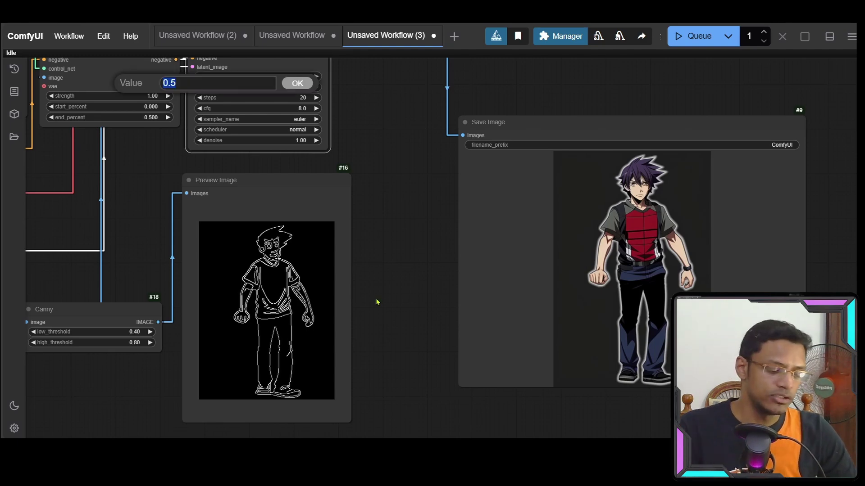
text(1)
key(Return)
scroll(223, 216, up, 5)
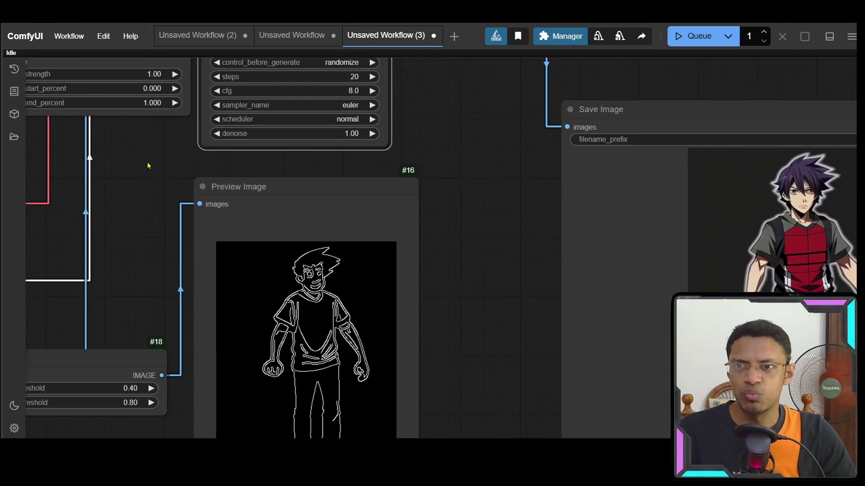
click(439, 206)
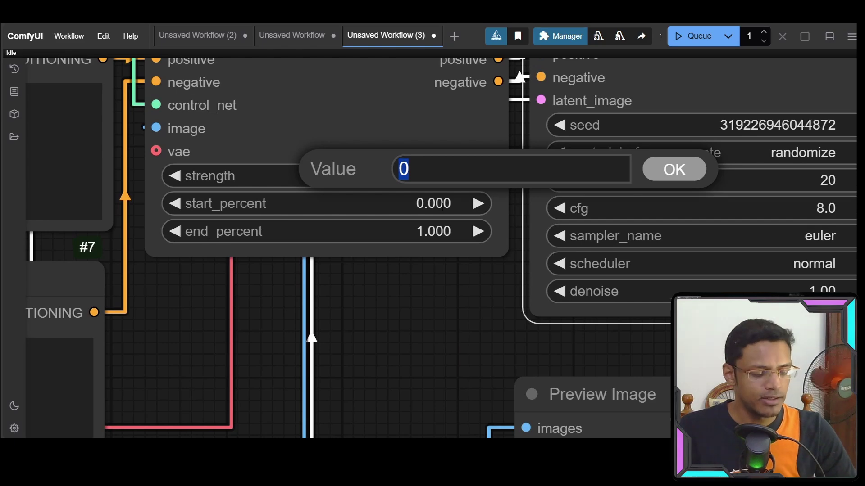
text(0.5)
key(Return)
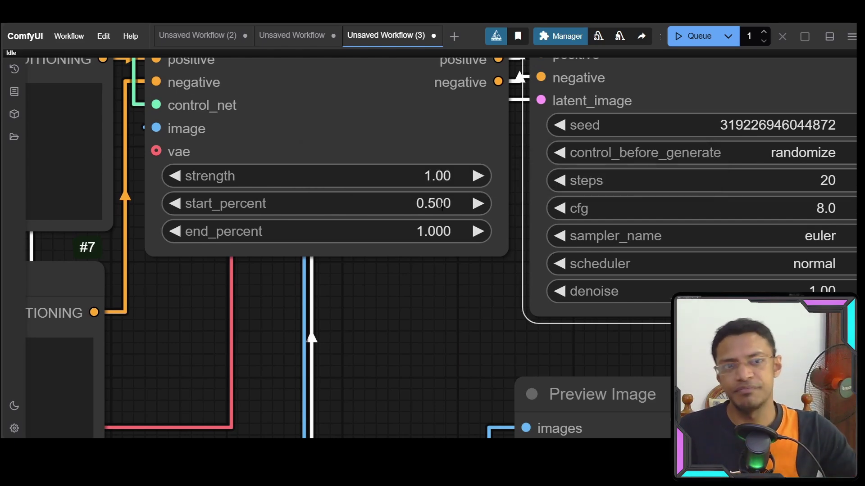
- Set the KSampler's control_before_generate to fixed and generate an image
scroll(389, 301, down, 3)
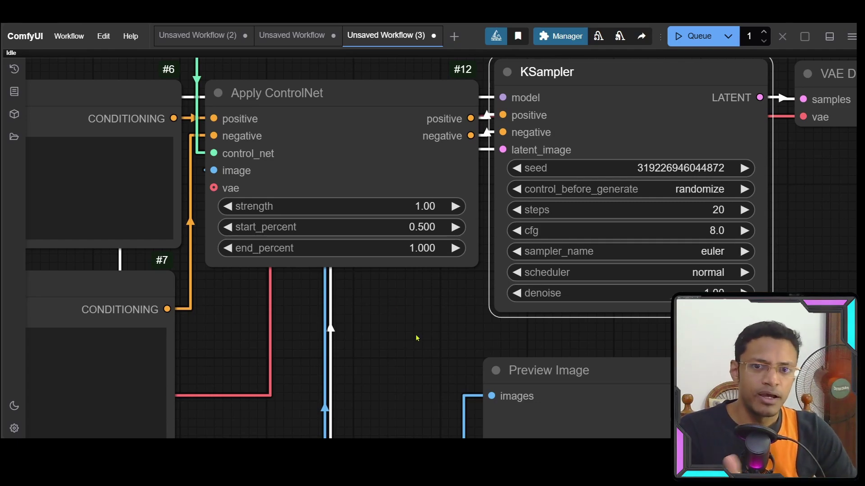
scroll(517, 360, down, 3)
scroll(318, 277, up, 2)
drag(318, 277, 311, 277)
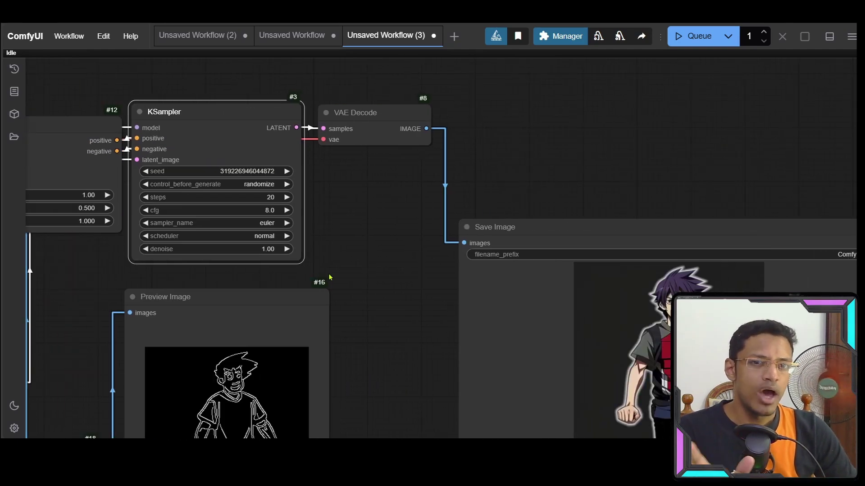
drag(431, 392, 286, 290)
scroll(270, 290, down, 2)
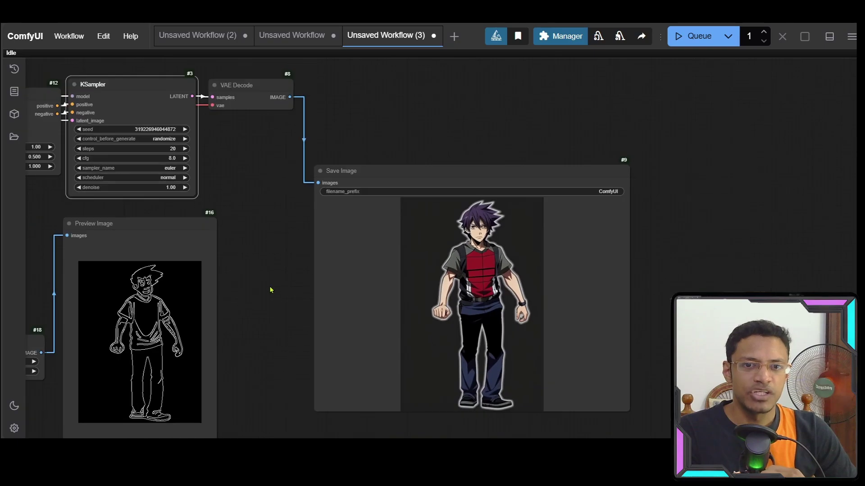
scroll(407, 294, down, 2)
scroll(264, 205, up, 5)
key(ctrl+Return)
scroll(264, 205, down, 4)
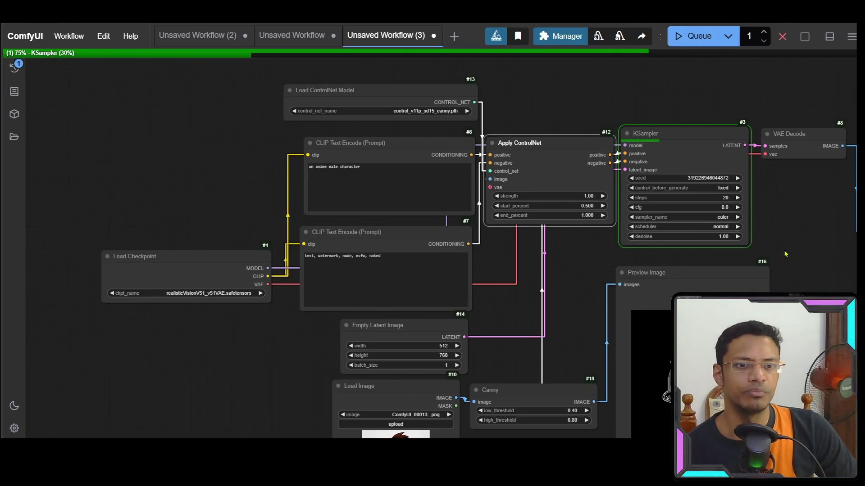
scroll(498, 191, up, 3)
scroll(673, 250, up, 1)
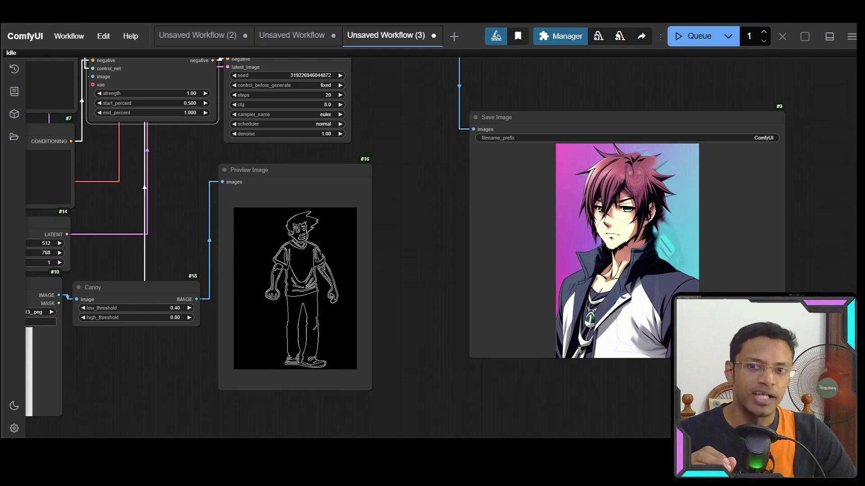
- Inspect the generated character's hair, face and jacket up close, and compare the whole image with the Canny preview
scroll(500, 260, up, 10)
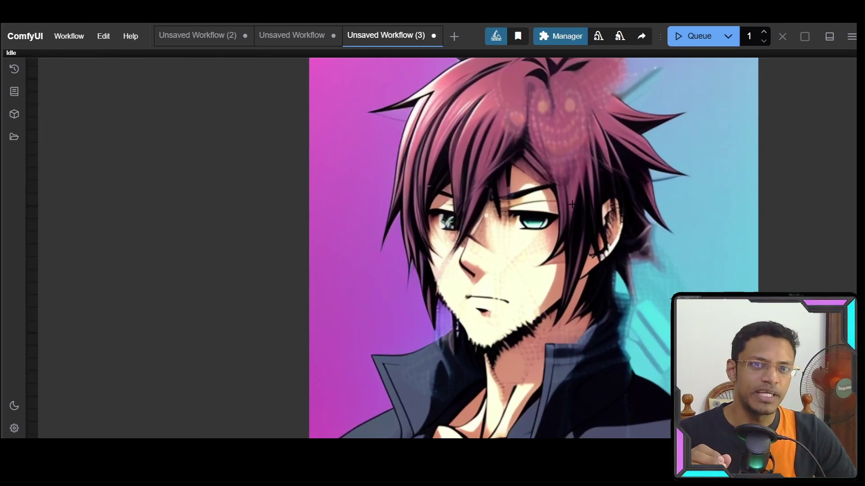
scroll(509, 263, up, 3)
scroll(509, 263, down, 2)
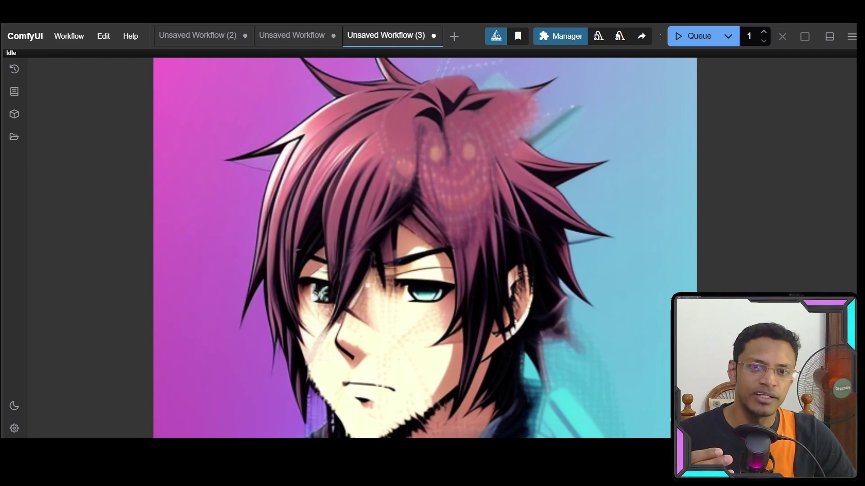
scroll(400, 108, down, 2)
drag(513, 343, 439, 230)
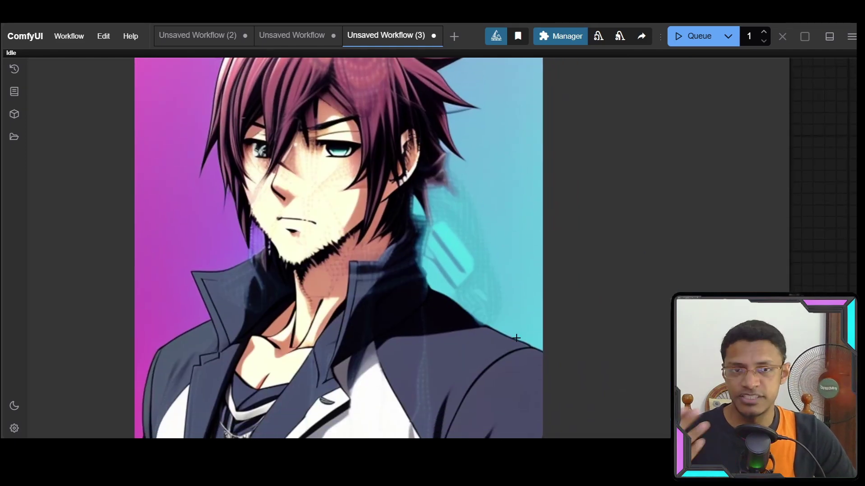
drag(450, 195, 464, 285)
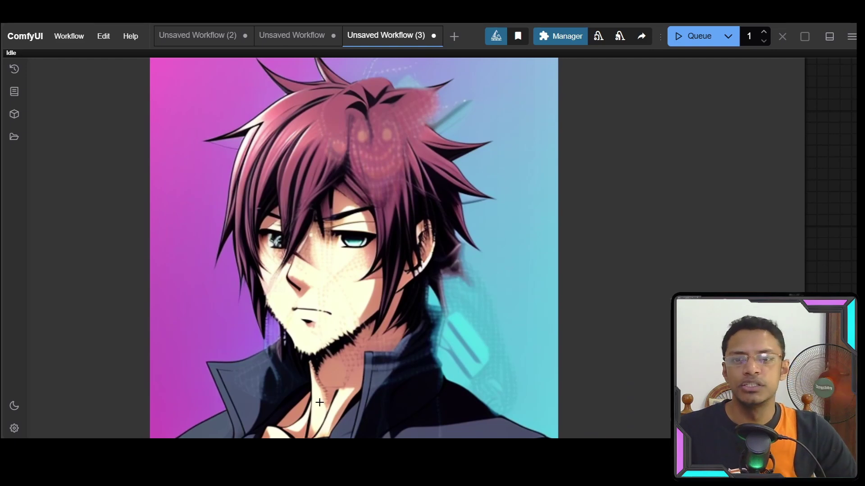
scroll(319, 402, down, 3)
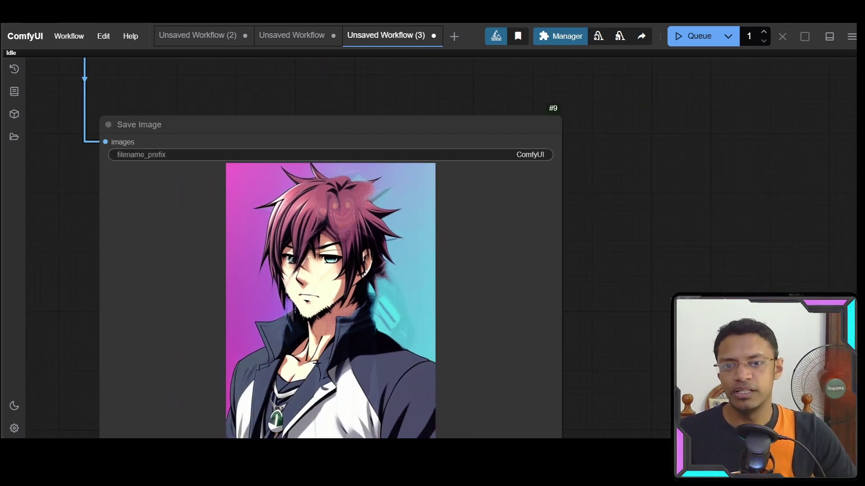
scroll(316, 362, down, 2)
drag(155, 332, 461, 289)
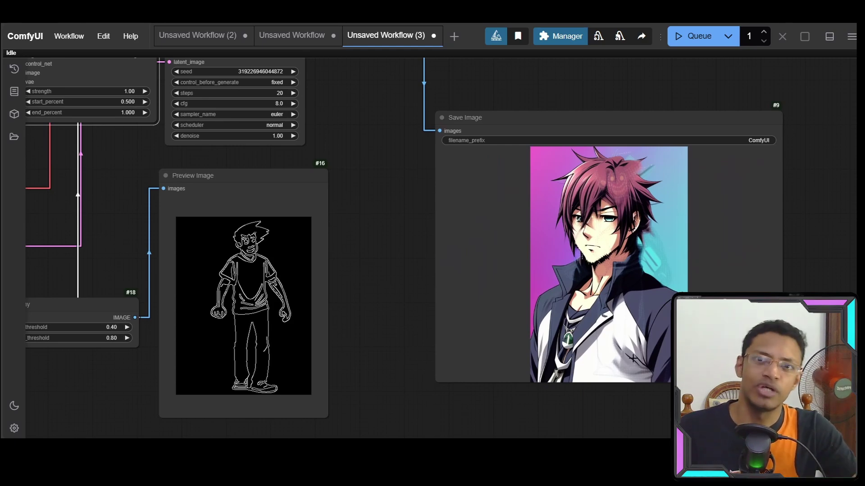
- Generate an image with the KSampler's steps set to 10 and the Apply ControlNet node bypassed
drag(341, 145, 392, 182)
click(295, 130)
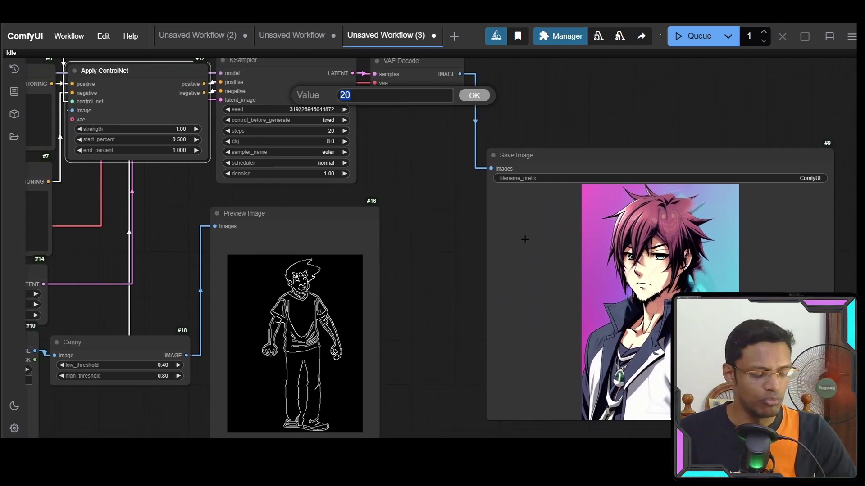
text(10)
key(Return)
key(ctrl+b)
drag(211, 207, 325, 240)
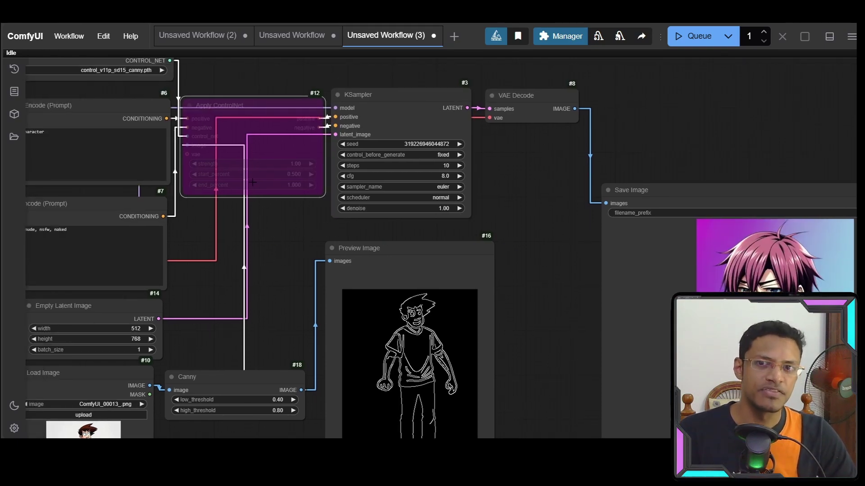
- Examine the character generated without ControlNet and review the KSampler's seed and sampling settings
scroll(525, 290, down, 5)
scroll(525, 290, right, 8)
scroll(496, 270, up, 6)
scroll(495, 270, left, 5)
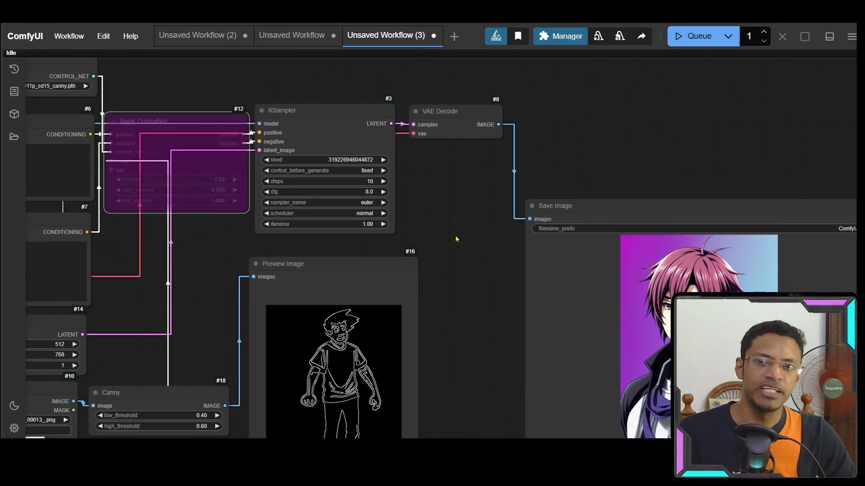
scroll(456, 239, up, 5)
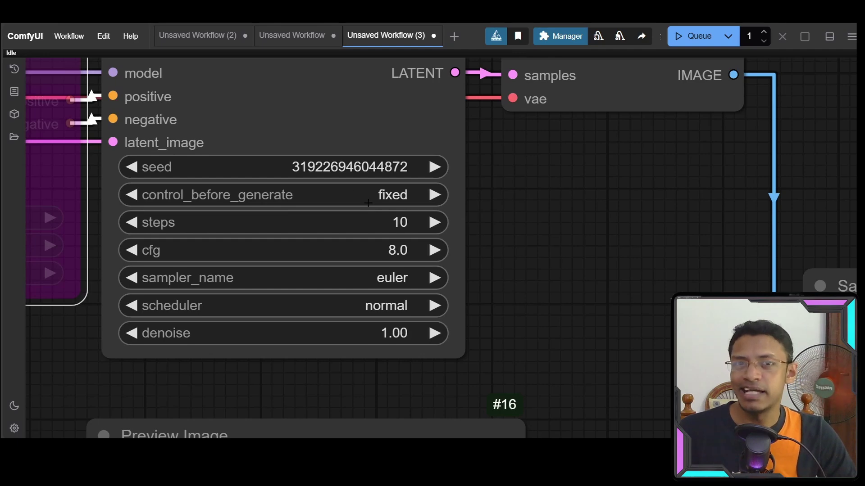
click(685, 45)
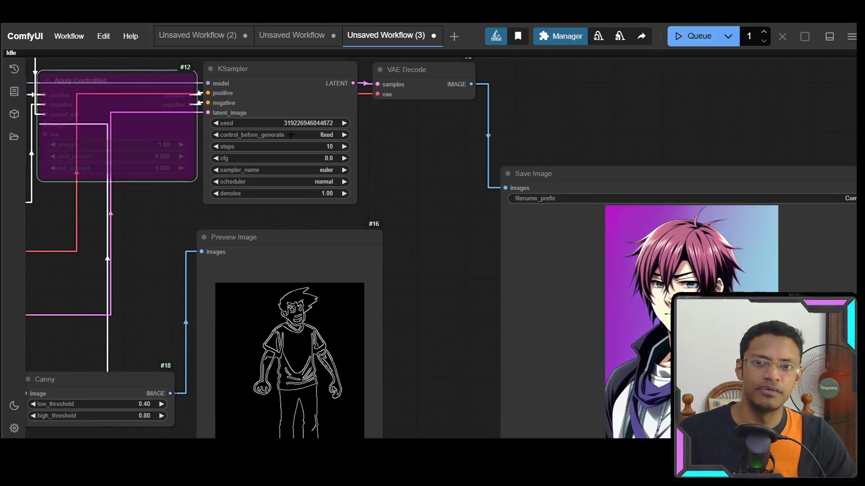
drag(616, 280, 534, 231)
drag(401, 175, 532, 217)
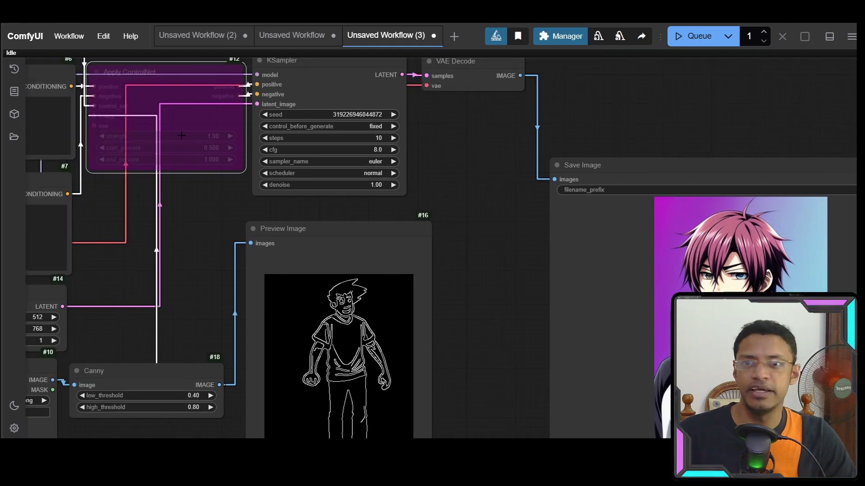
- Re-enable the Apply ControlNet node and generate an image with the KSampler's steps set to 20
key(ctrl+b)
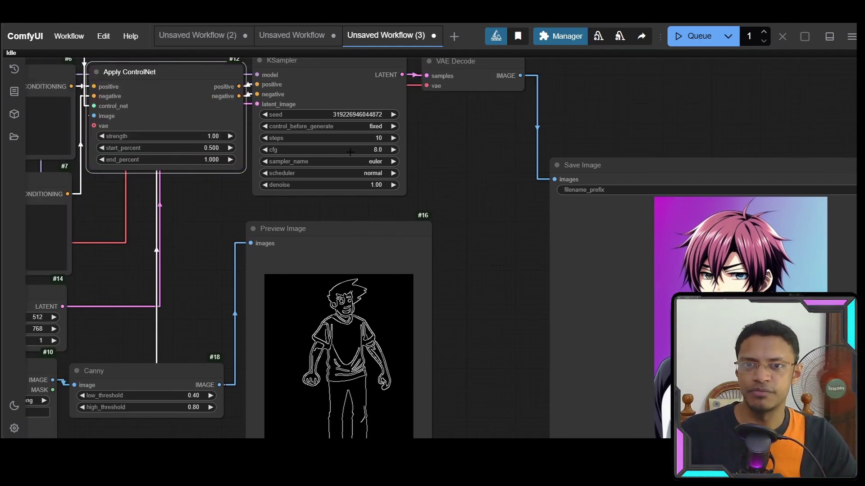
click(375, 138)
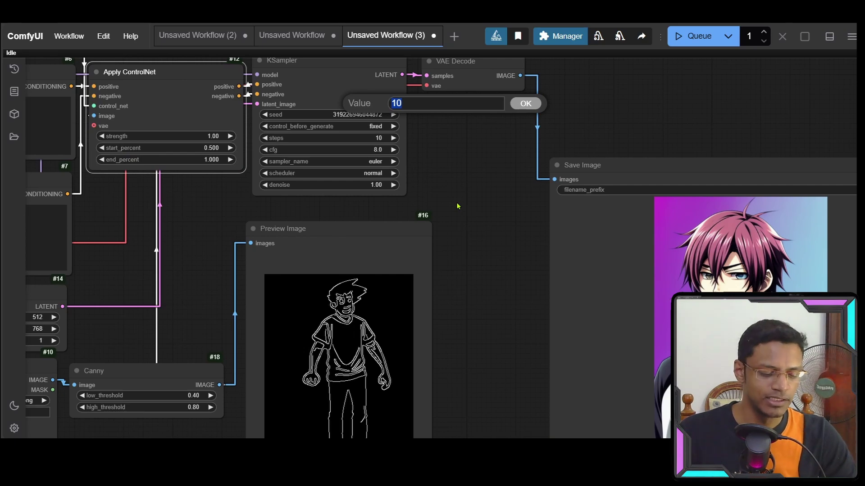
text(20)
key(Return)
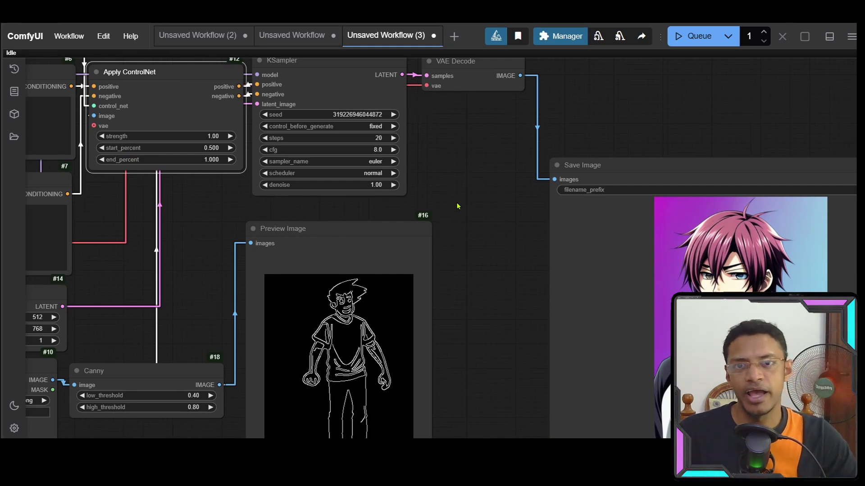
click(694, 36)
scroll(585, 180, down, 2)
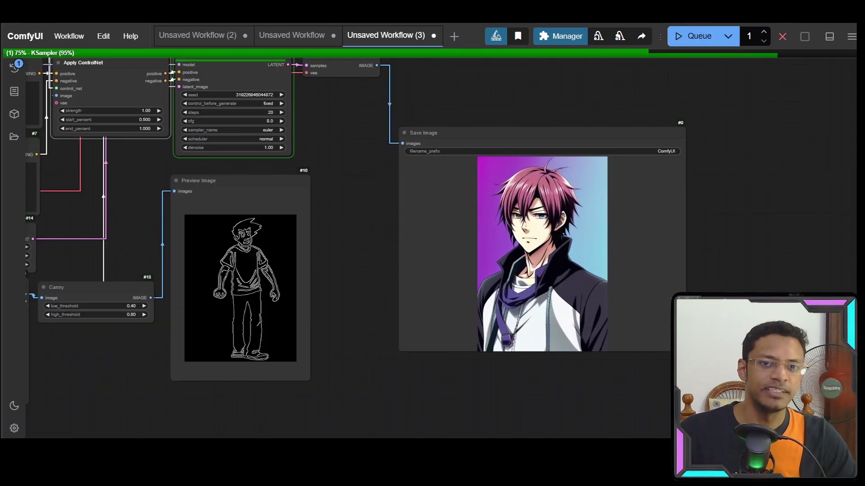
scroll(539, 236, up, 10)
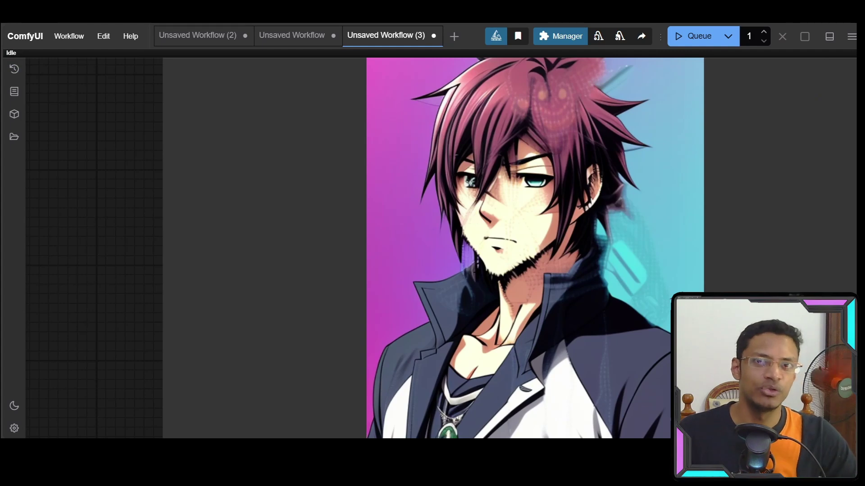
scroll(518, 230, up, 1)
scroll(506, 270, down, 4)
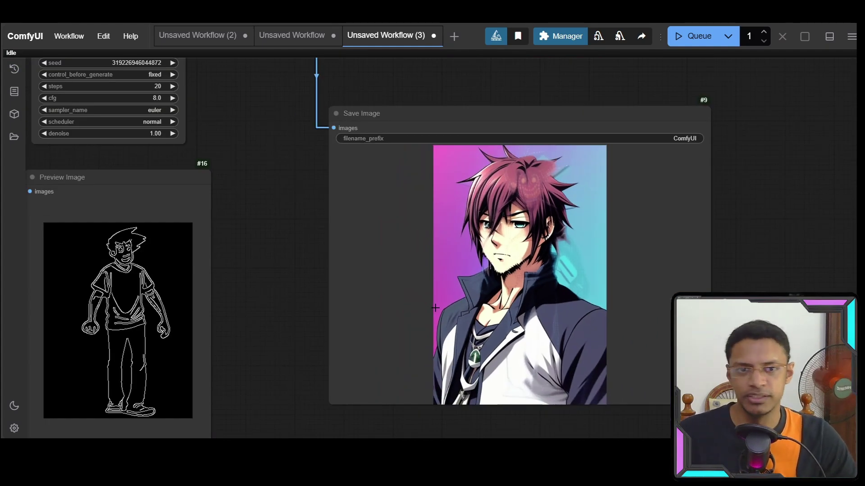
- Set the Apply ControlNet start_percent to 0.1 and generate an image with the same seed
scroll(242, 169, left, 8)
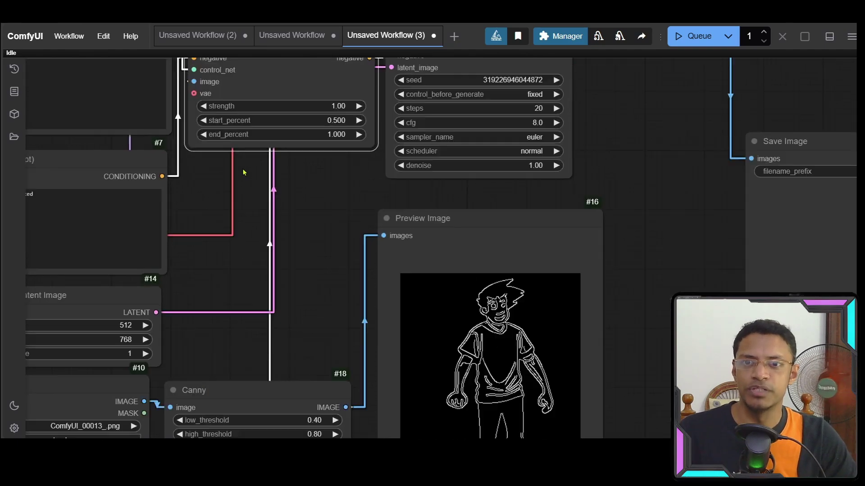
scroll(241, 222, up, 5)
scroll(238, 218, up, 1)
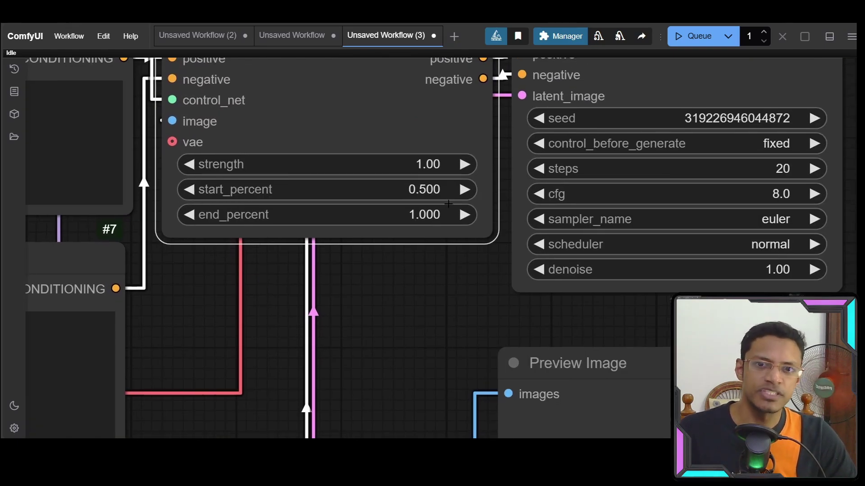
click(436, 195)
text(0.1)
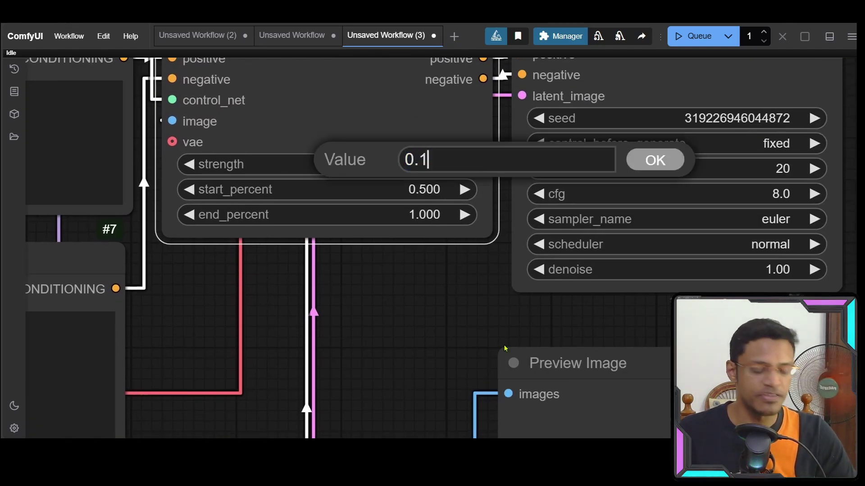
key(Return)
key(ctrl+Return)
scroll(556, 312, down, 3)
scroll(557, 312, down, 5)
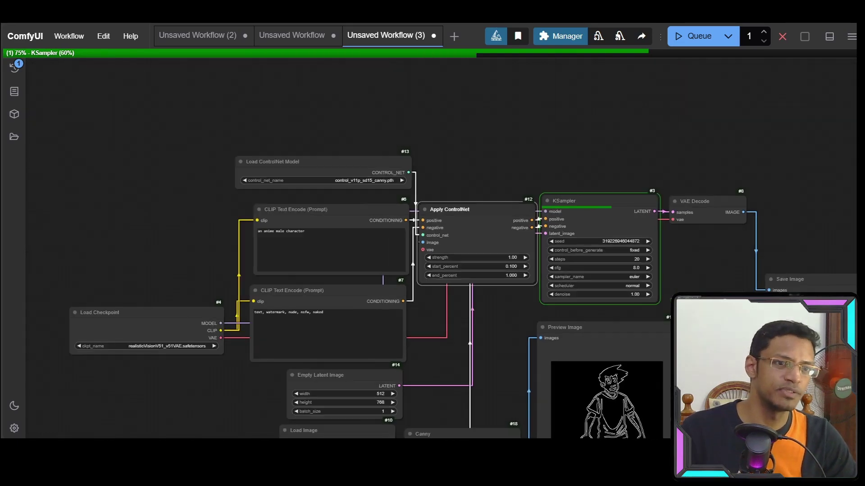
- Compare the generated full-body character with the Canny preview and the Apply ControlNet settings
drag(782, 332, 396, 226)
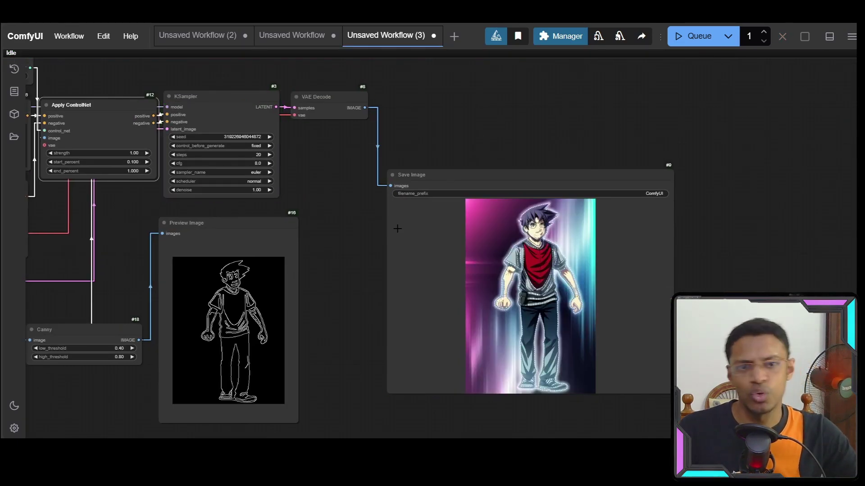
scroll(519, 237, up, 2)
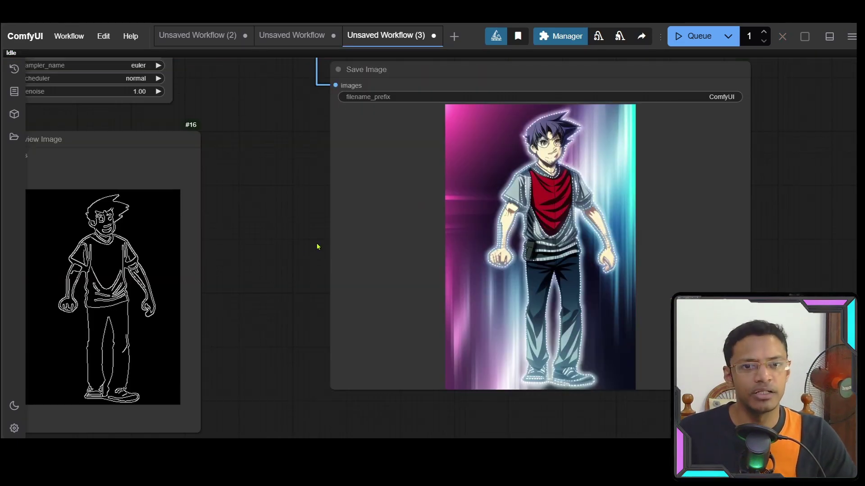
scroll(288, 211, down, 5)
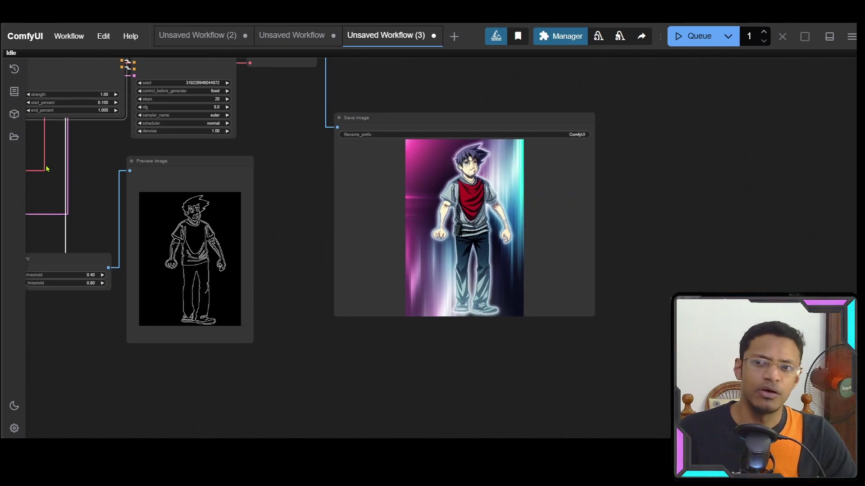
scroll(282, 233, up, 4)
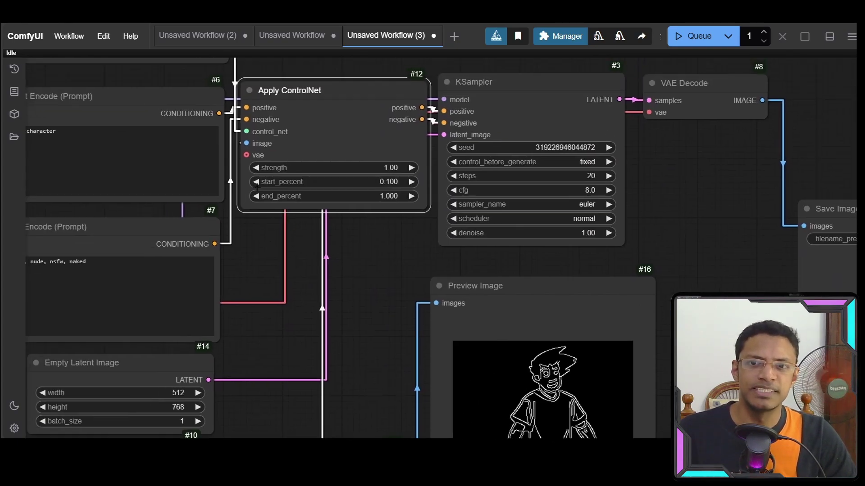
scroll(295, 208, down, 6)
scroll(447, 250, up, 2)
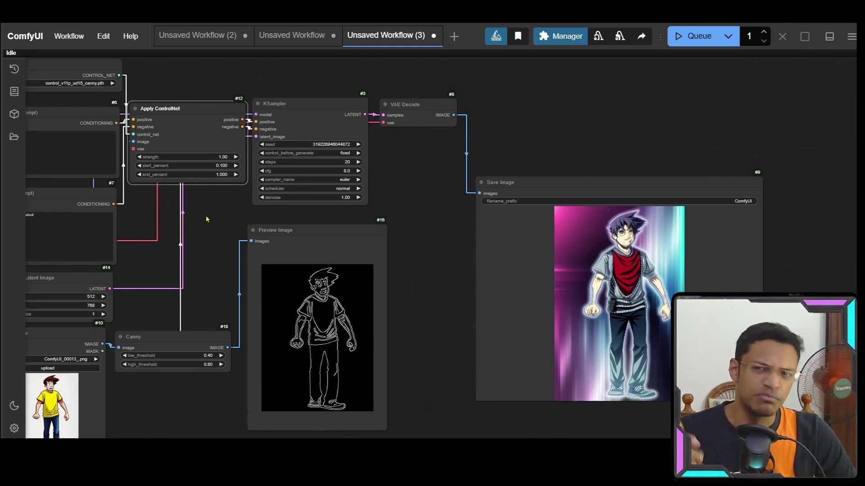
scroll(207, 218, up, 6)
scroll(378, 285, down, 6)
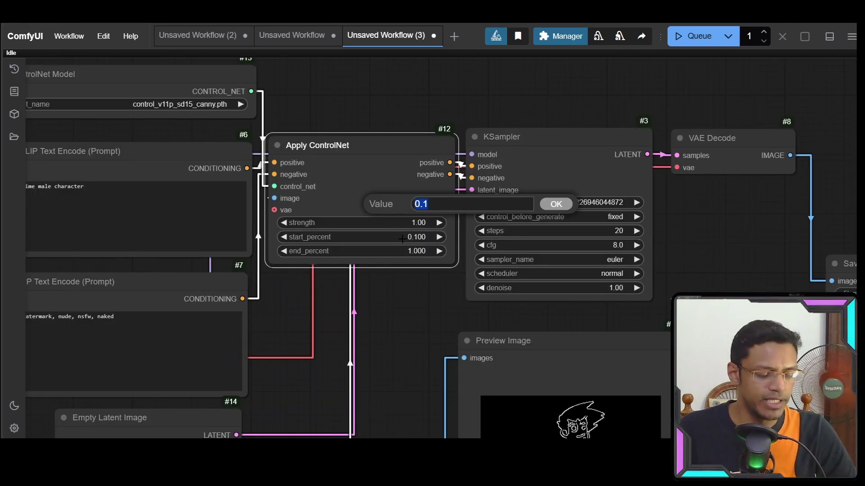
- Set the Apply ControlNet start_percent to 0.000 and its end_percent to 0.7
text(0.0.)
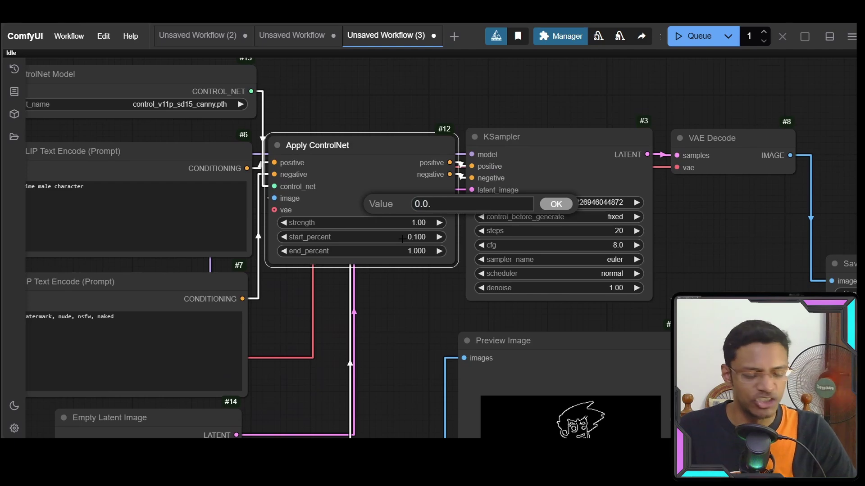
key(Return)
scroll(420, 279, up, 5)
click(360, 251)
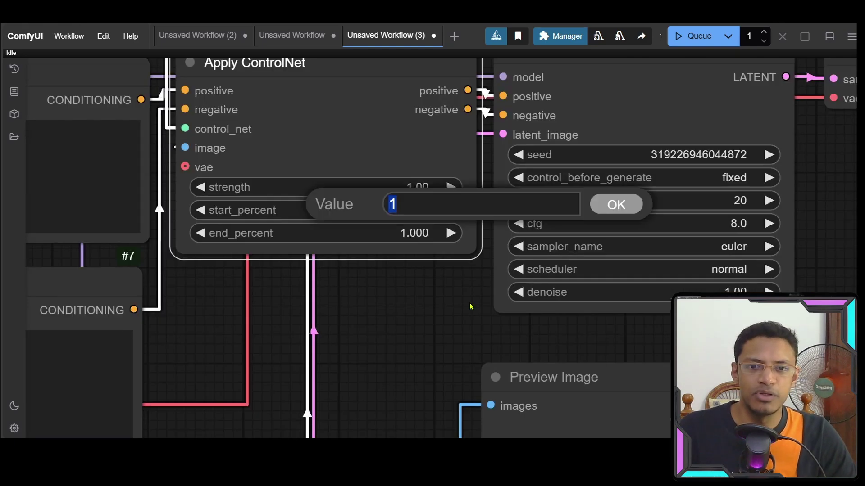
text(0.7)
key(Return)
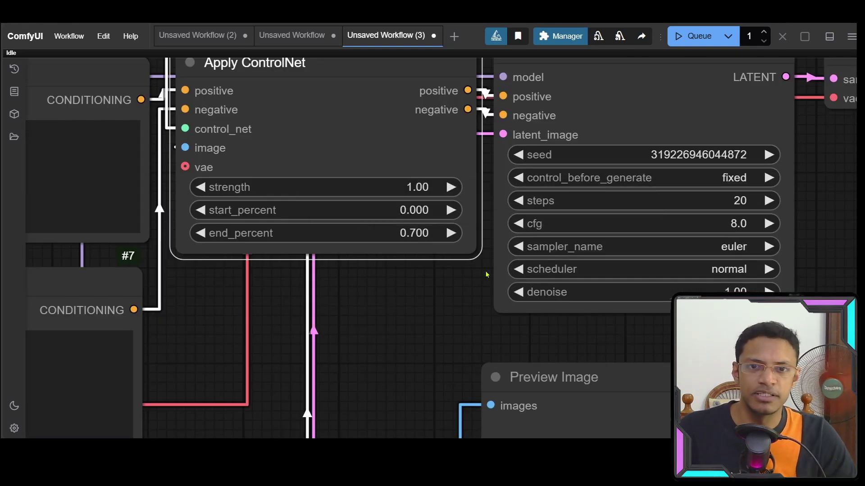
- Set the Apply ControlNet strength to 0.7 and generate an image
click(418, 187)
text(0.7)
key(Return)
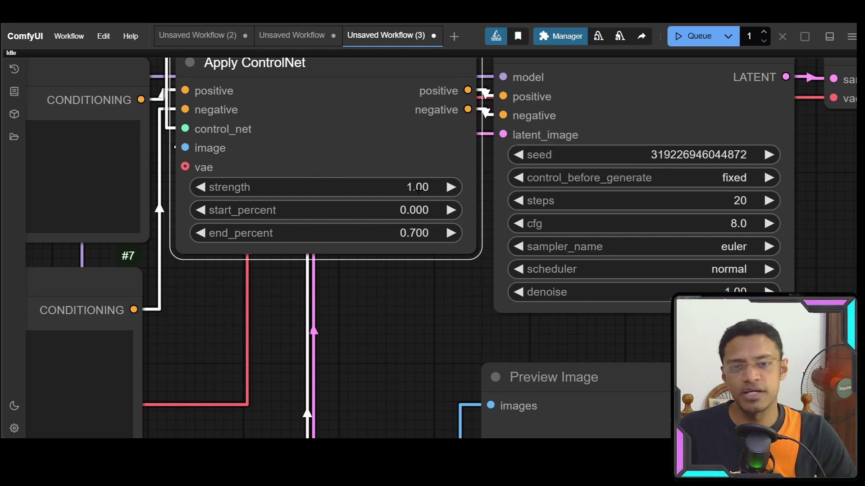
scroll(622, 339, down, 5)
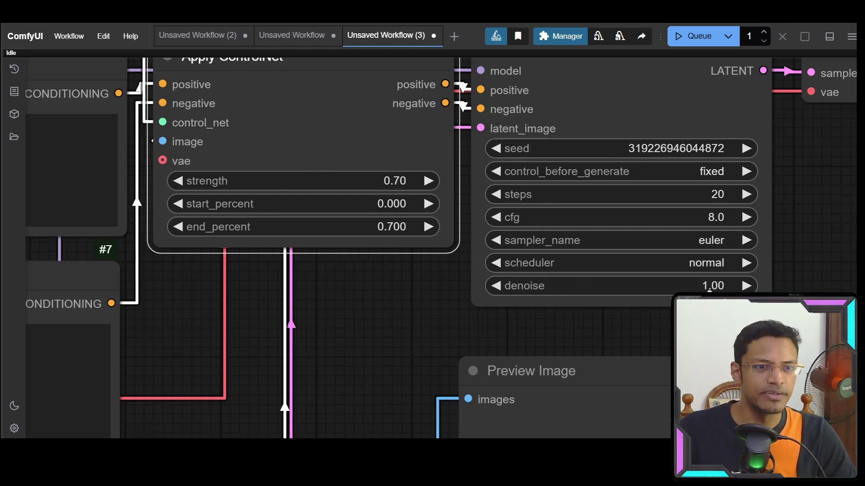
drag(647, 316, 395, 174)
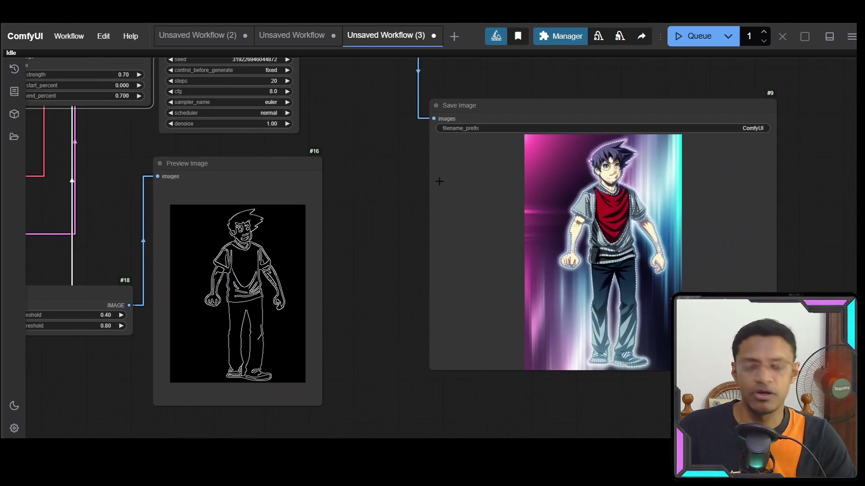
key(ctrl+Return)
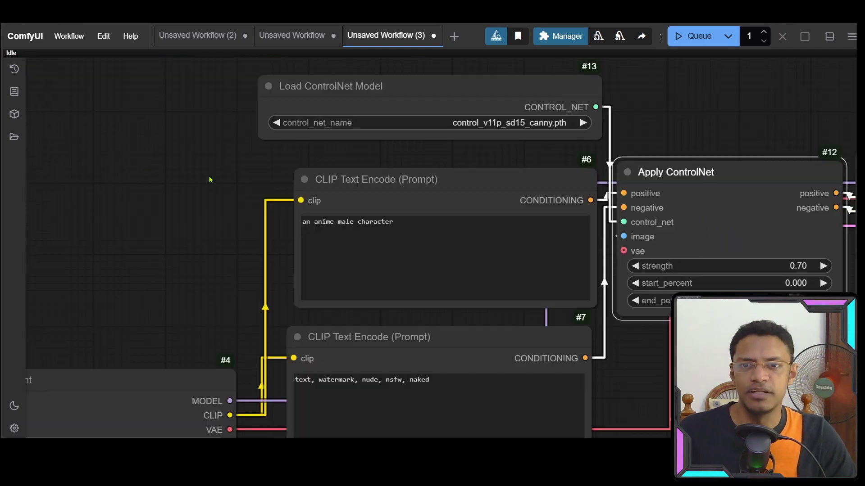
- Replace the positive prompt with "a robot" and generate an image
scroll(307, 255, up, 5)
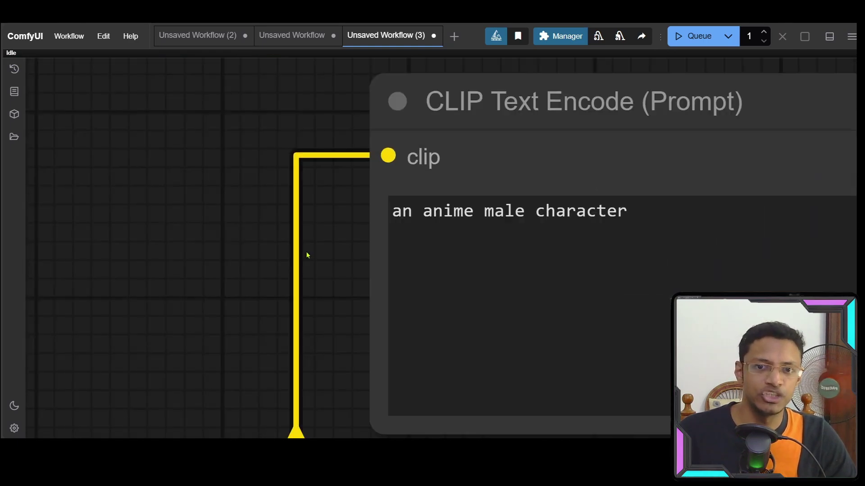
drag(306, 255, 60, 249)
click(447, 234)
key(ctrl+a)
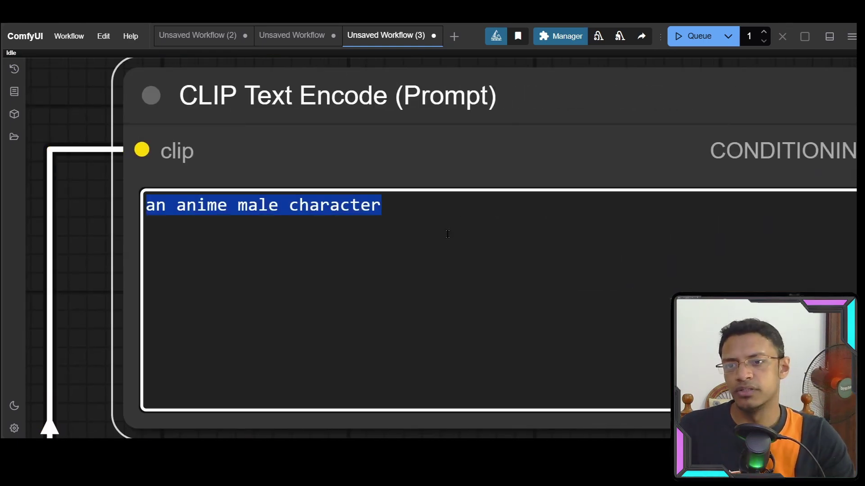
text(a robot)
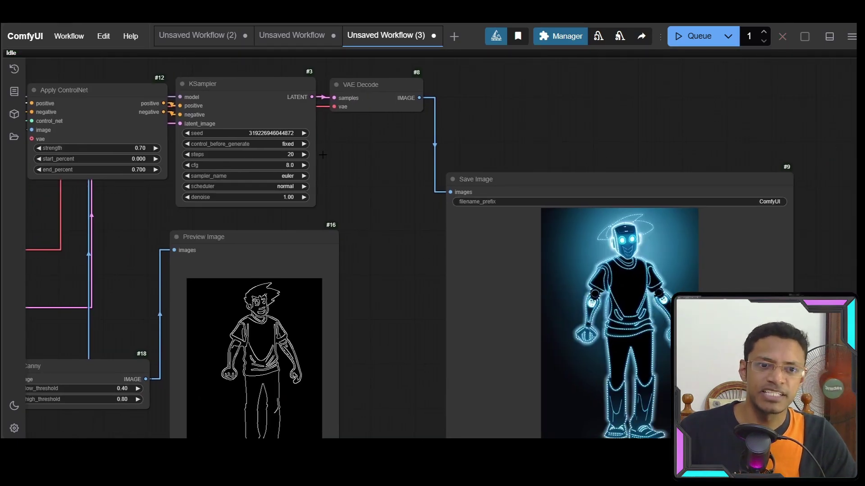
- Inspect the generated robot image, and examine the arms and shirt outlines in the Canny preview up close
scroll(323, 155, up, 6)
scroll(409, 180, down, 4)
scroll(568, 303, down, 3)
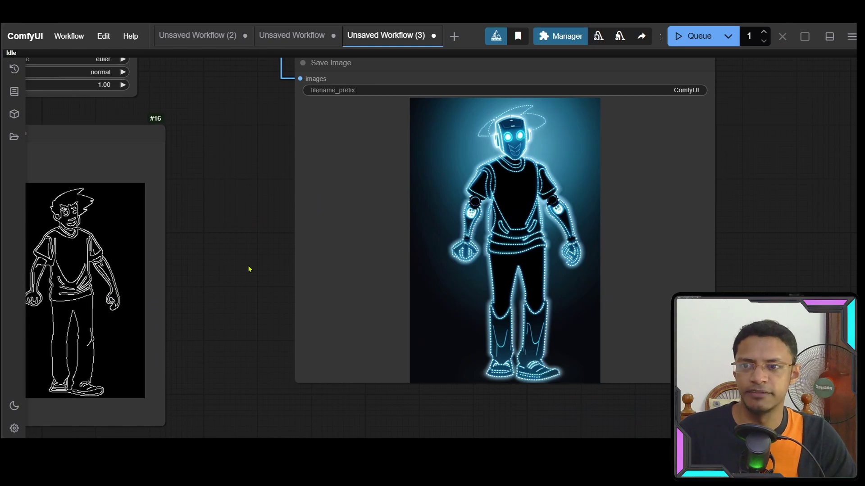
scroll(249, 269, up, 10)
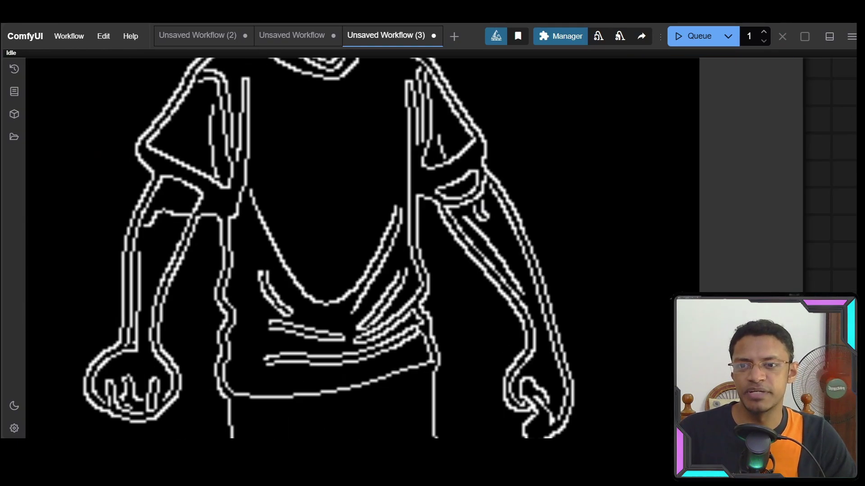
scroll(214, 302, up, 3)
scroll(214, 302, down, 2)
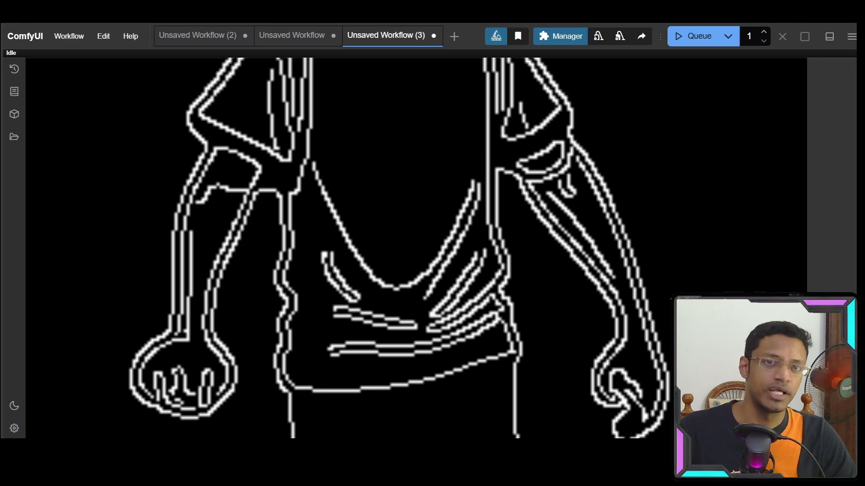
- Examine the generated robot's arms and hands up close against the Canny preview, and view the Canny node's threshold settings
scroll(464, 309, down, 3)
scroll(562, 245, right, 10)
scroll(421, 188, up, 5)
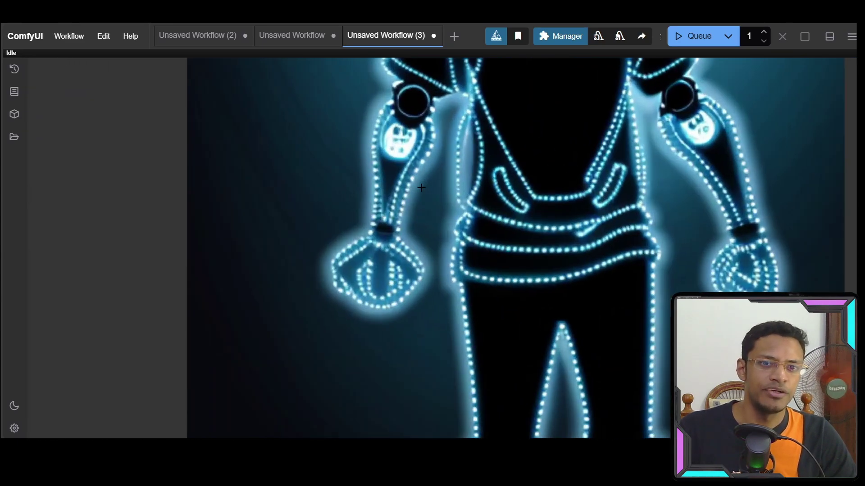
scroll(421, 188, up, 2)
scroll(346, 142, up, 2)
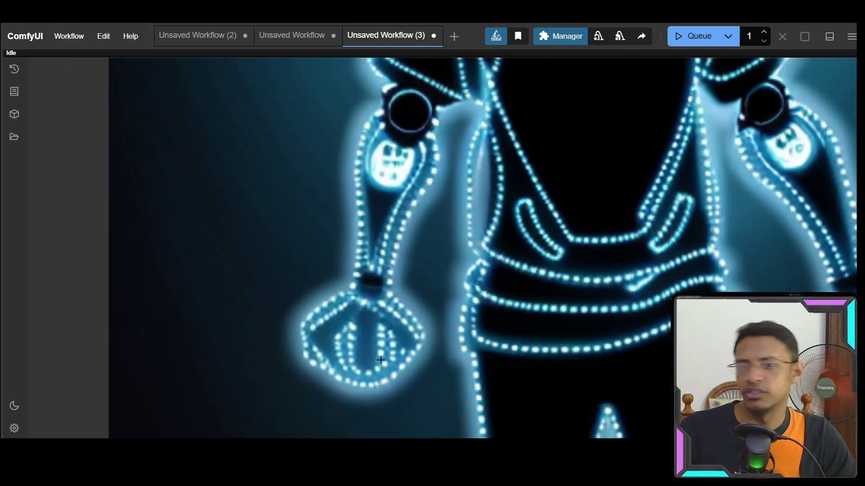
scroll(347, 247, down, 2)
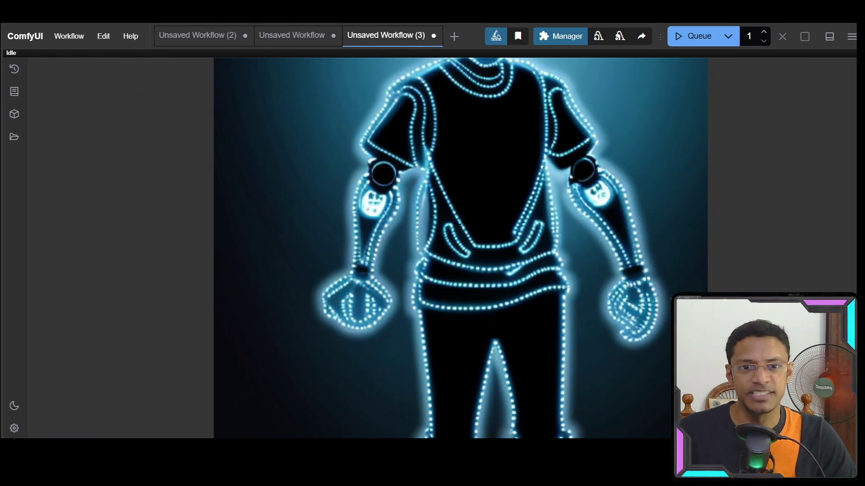
scroll(346, 248, down, 2)
scroll(346, 247, left, 10)
scroll(405, 293, down, 3)
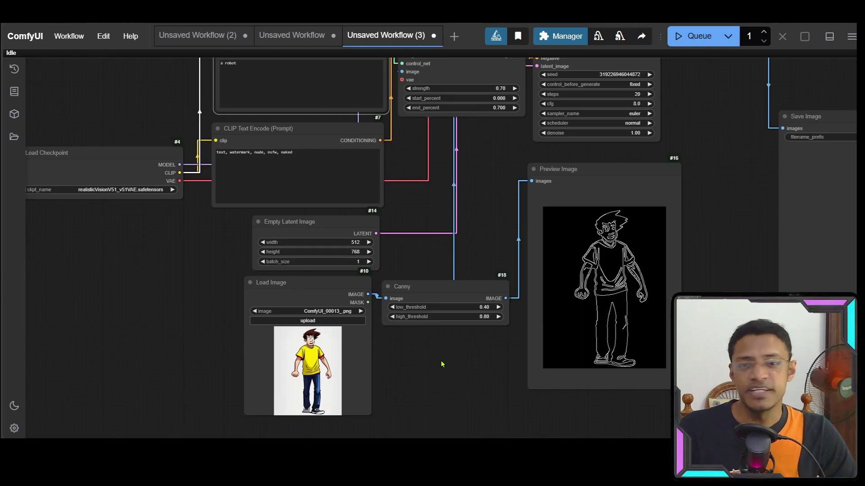
scroll(441, 363, up, 4)
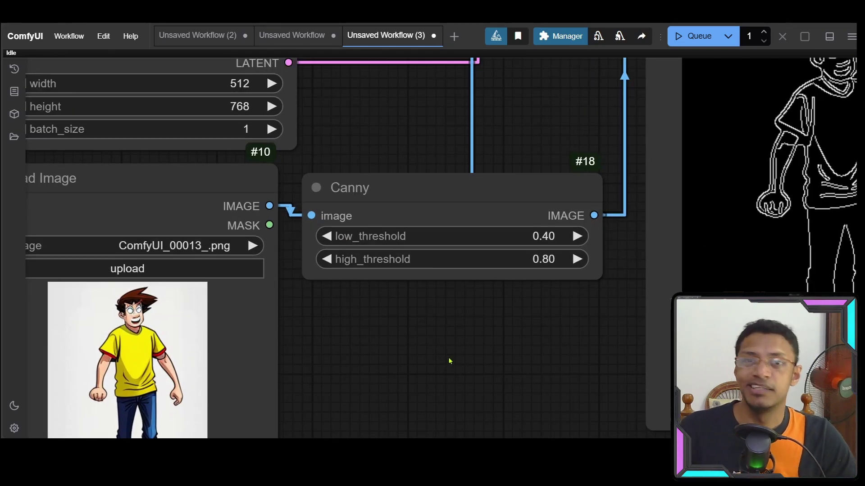
scroll(455, 340, down, 5)
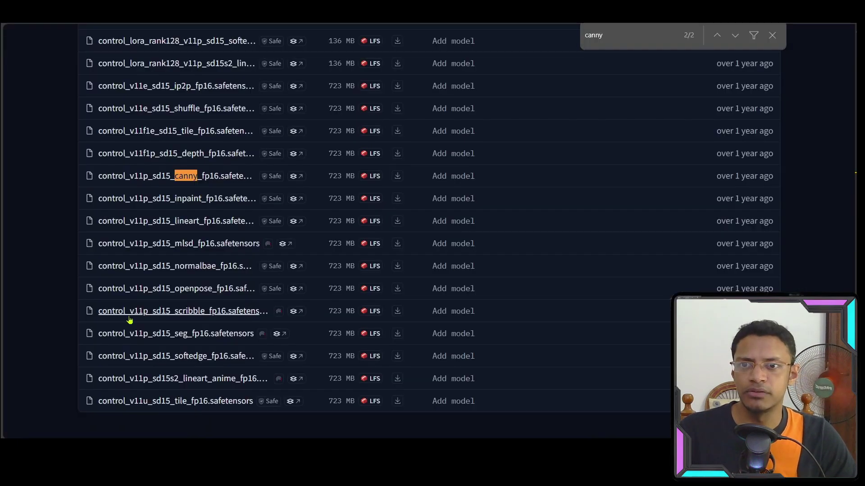
- Switch to the browser to review the SD 1.5 ControlNet model files, and look through ComfyUI's Line Extractors preprocessor nodes
scroll(14, 270, up, 8)
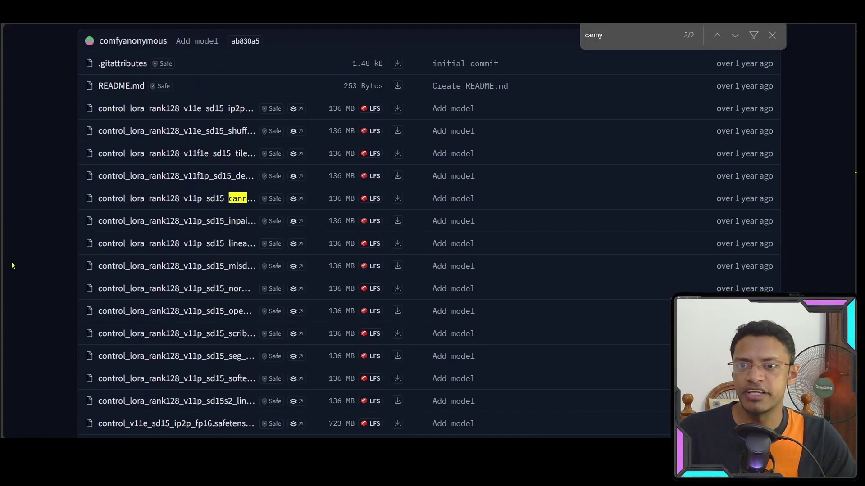
scroll(57, 288, up, 4)
scroll(58, 288, down, 10)
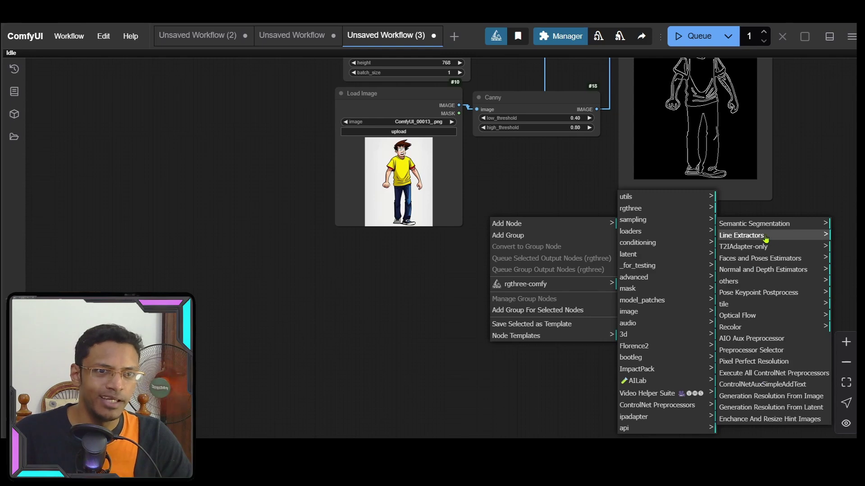
click(786, 241)
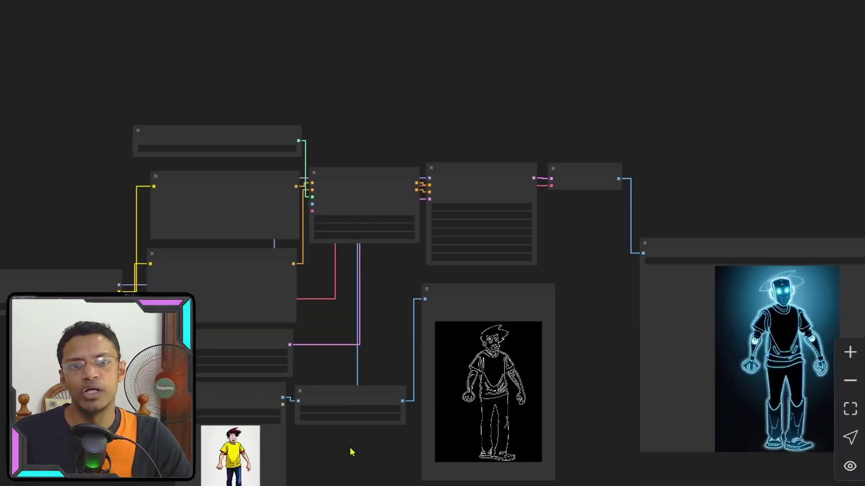
- Add an Anime Lineart preprocessor node to the empty canvas above the Apply ControlNet node
scroll(433, 243, up, 5)
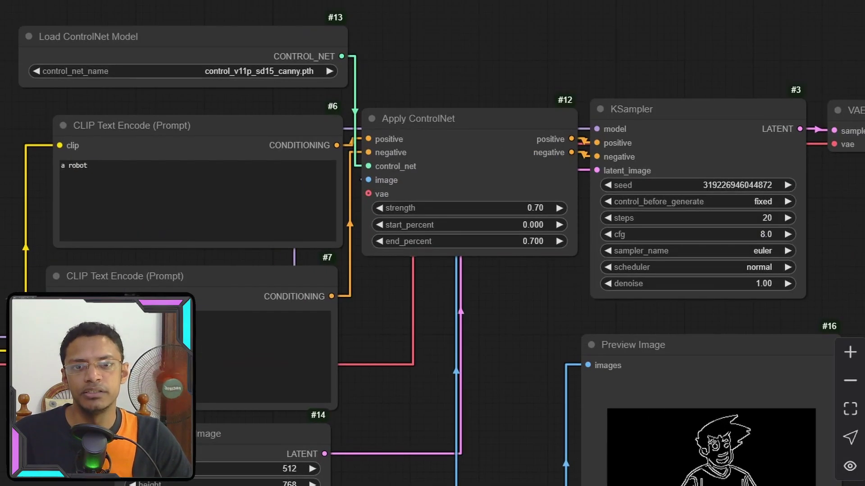
scroll(621, 166, up, 3)
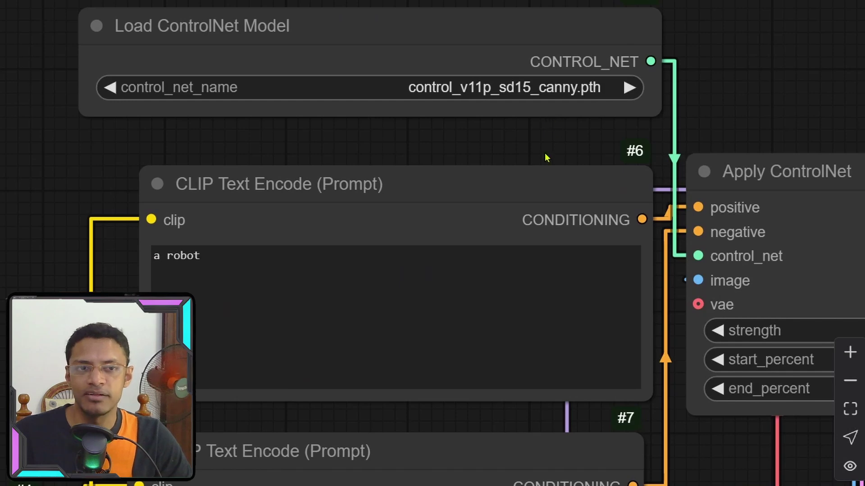
scroll(546, 157, down, 3)
scroll(180, 247, up, 3)
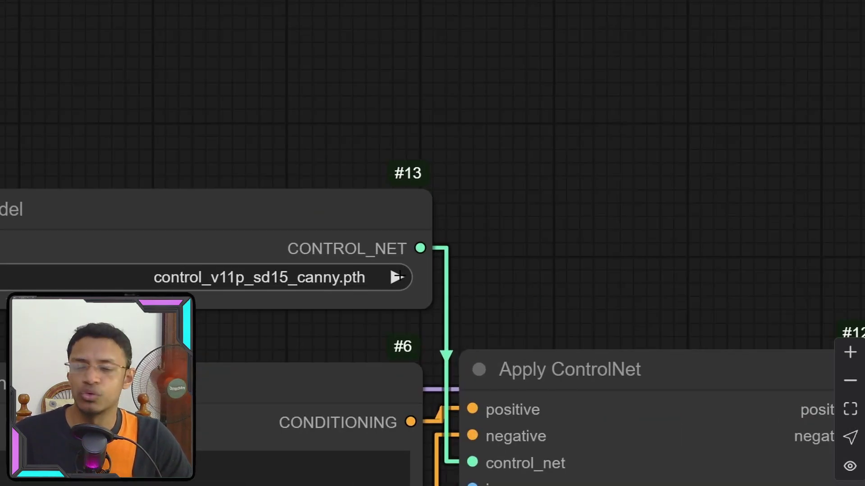
drag(627, 85, 249, 224)
right_click(254, 7)
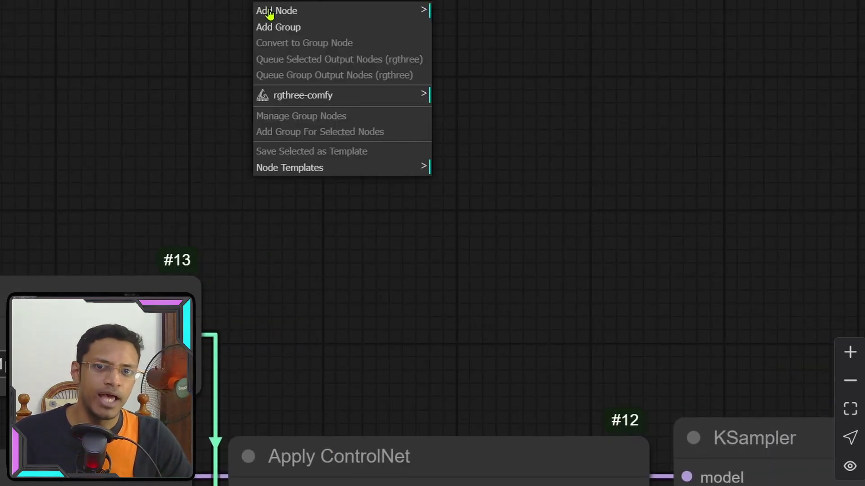
right_click(290, 8)
click(310, 12)
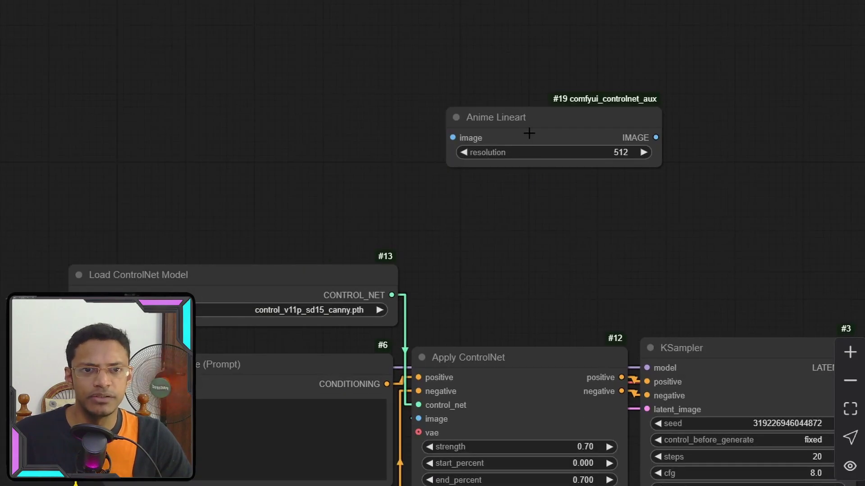
- Place the Anime Lineart node below Canny, feed it the loaded image and preview its output in a new Preview Image node
drag(529, 133, 266, 185)
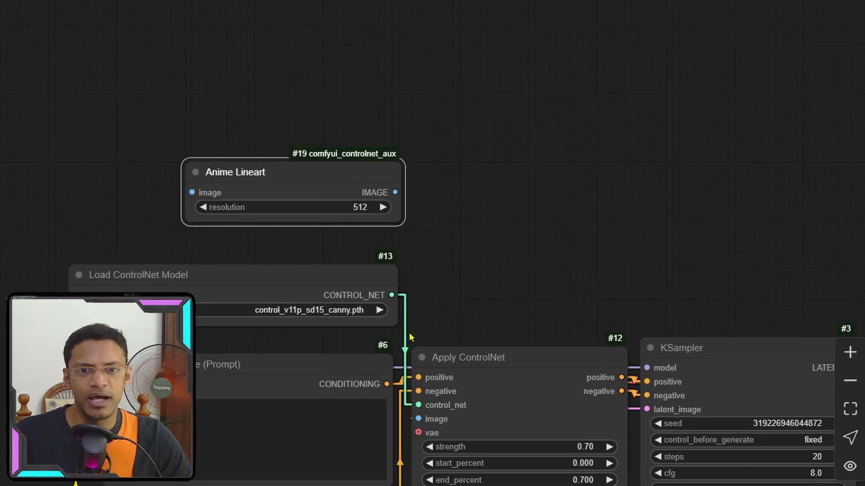
drag(421, 237, 169, 8)
scroll(276, 11, down, 7)
drag(151, 1, 249, 419)
scroll(344, 423, up, 5)
drag(193, 374, 205, 328)
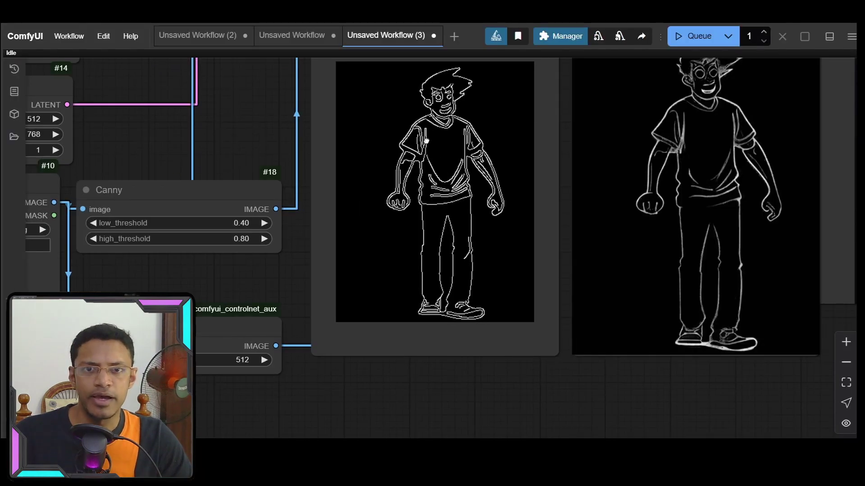
- Compare the Canny and Anime Lineart previews up close, focusing on the arm and shirt outlines
drag(426, 141, 313, 220)
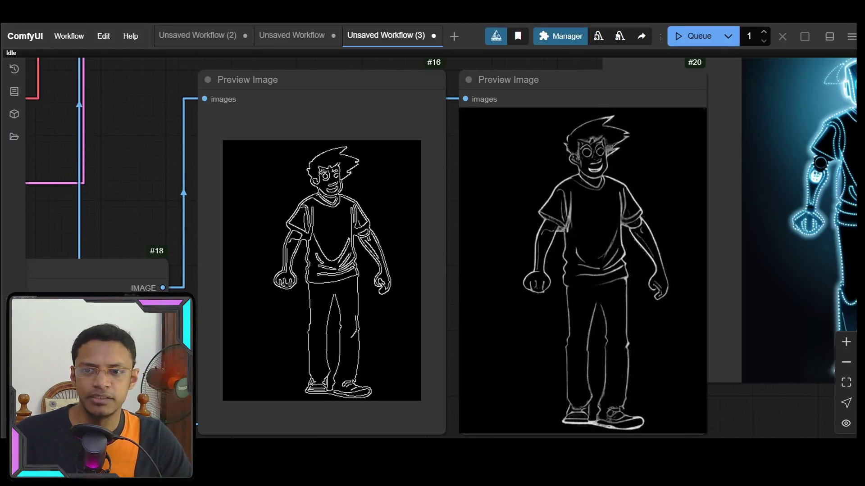
drag(145, 359, 290, 268)
drag(596, 198, 278, 319)
scroll(391, 275, up, 14)
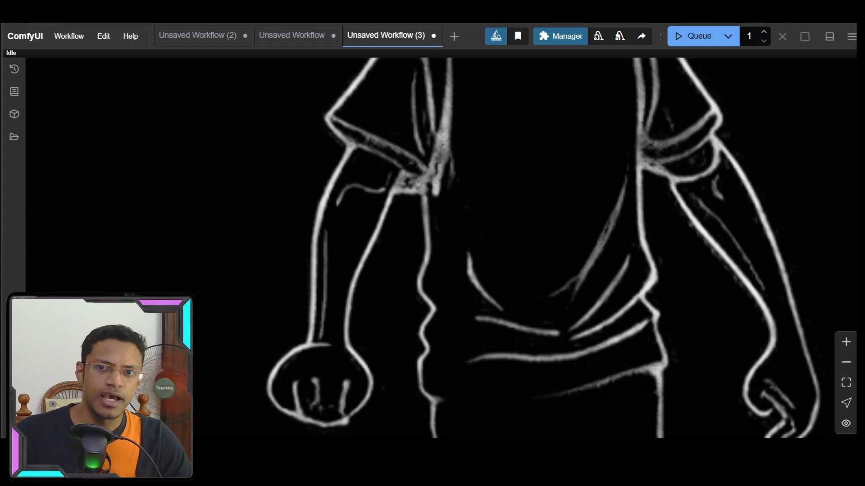
scroll(314, 248, down, 8)
drag(314, 248, 639, 237)
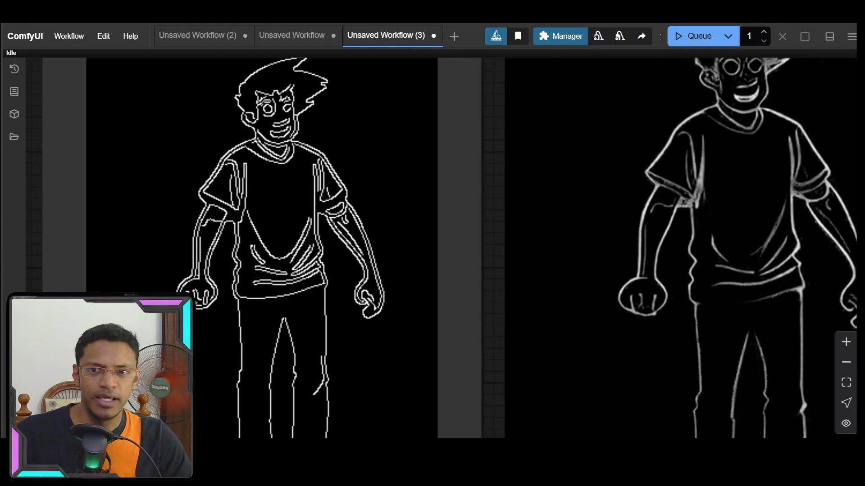
scroll(164, 238, up, 9)
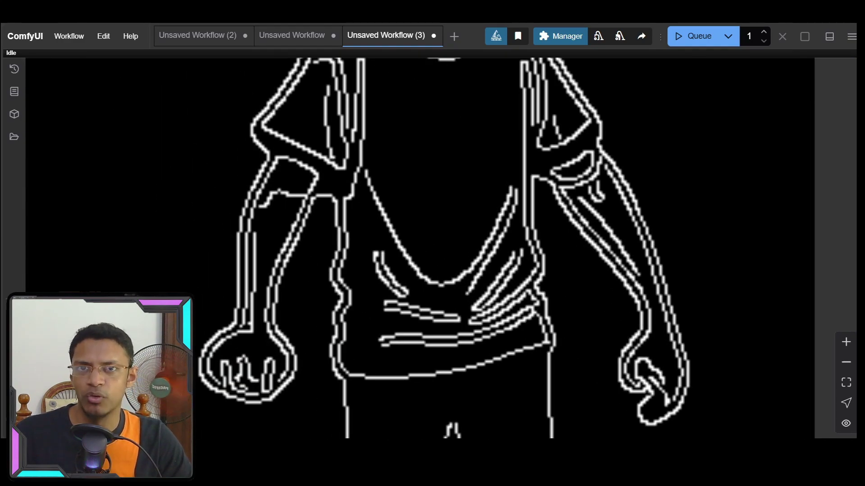
scroll(260, 245, down, 9)
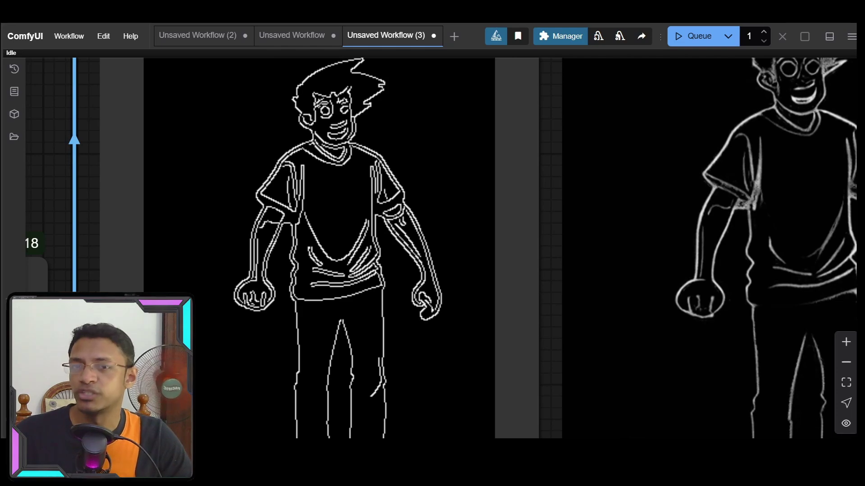
- Inspect the arm and sleeve shading in the Load Image node's source picture
scroll(260, 245, down, 5)
drag(135, 315, 559, 186)
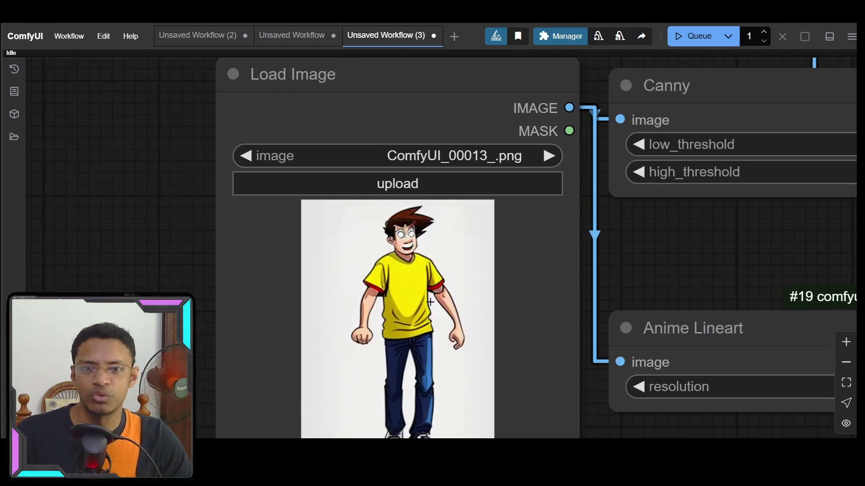
scroll(353, 305, up, 8)
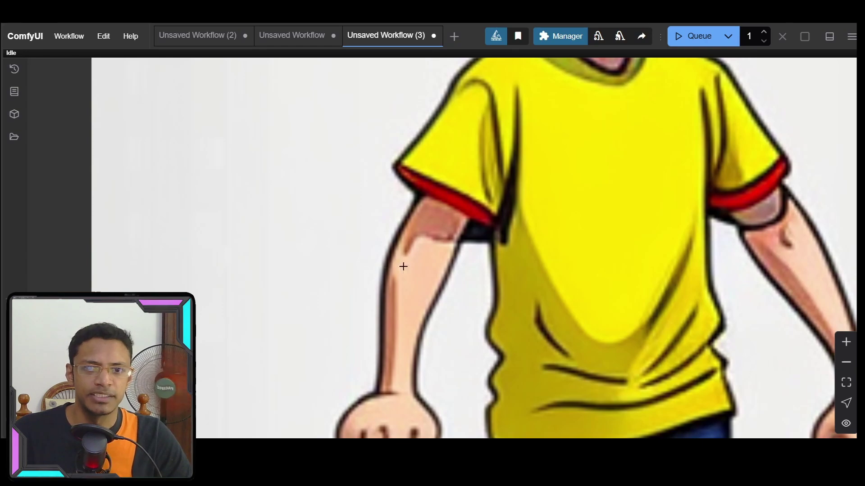
scroll(397, 269, down, 10)
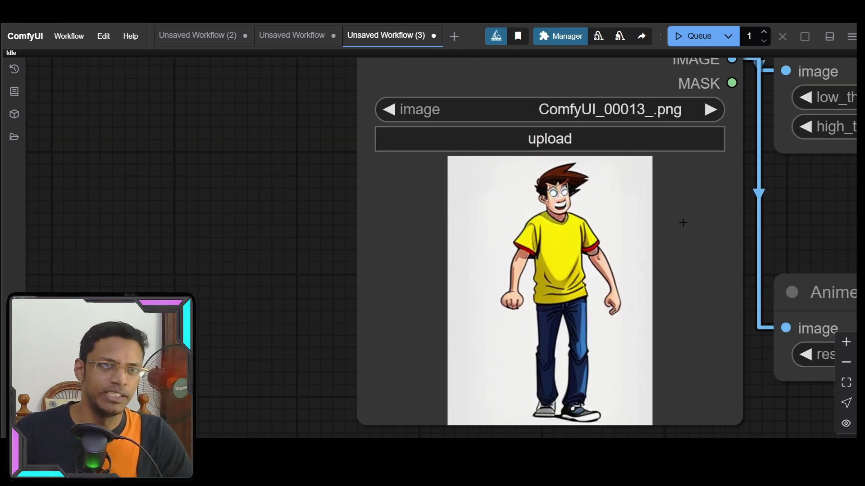
- Move the Anime Lineart Preview Image node slightly away from the Canny preview
scroll(423, 241, down, 6)
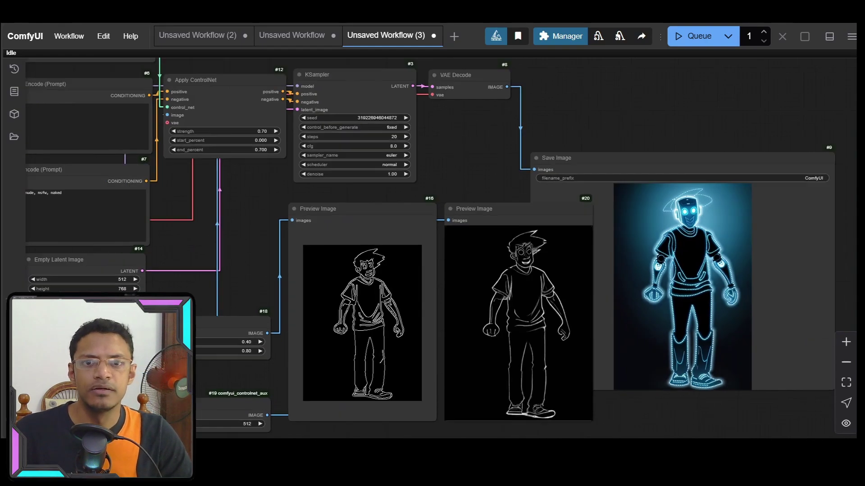
scroll(509, 293, up, 5)
drag(481, 179, 496, 199)
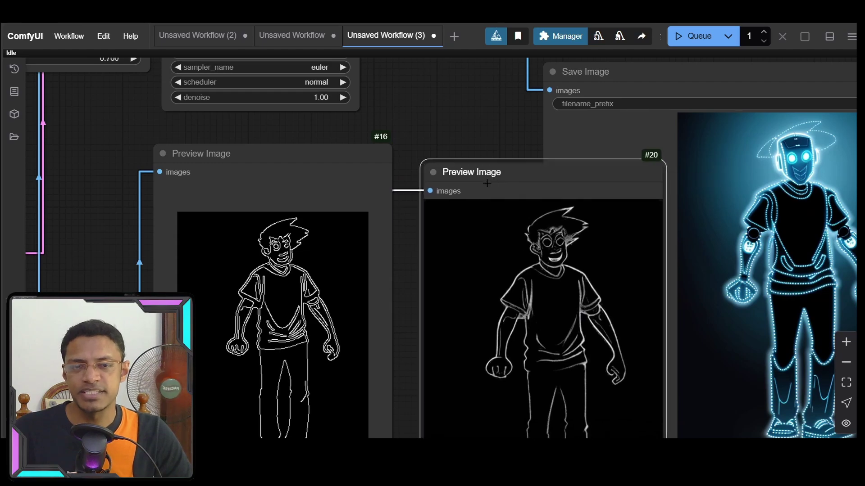
scroll(496, 199, down, 5)
scroll(316, 190, up, 1)
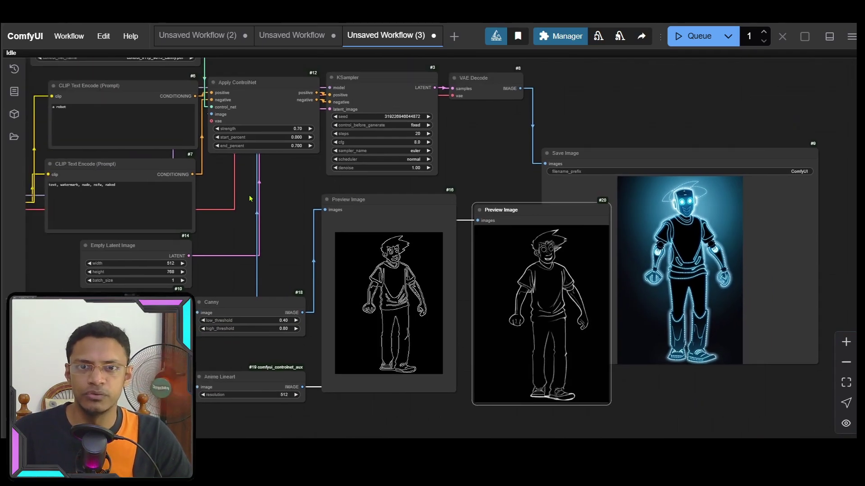
- Connect the Anime Lineart output to the Apply ControlNet image input and generate an image
scroll(411, 134, up, 7)
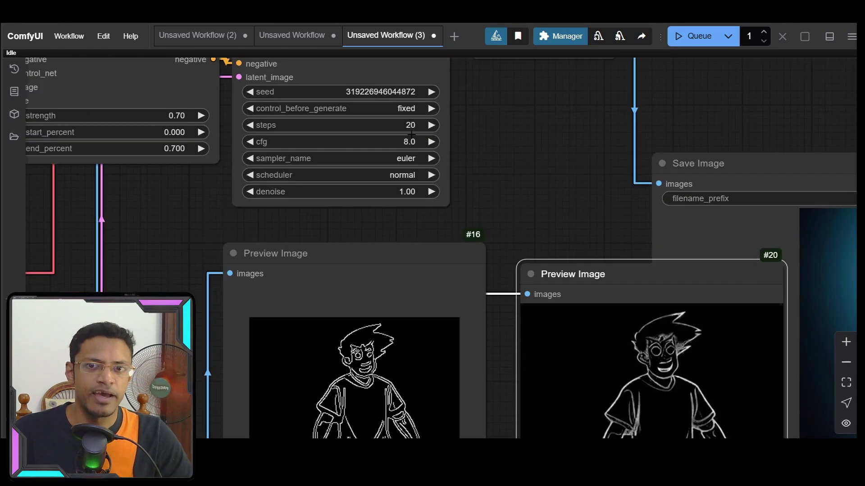
scroll(600, 187, down, 4)
drag(599, 187, 239, 143)
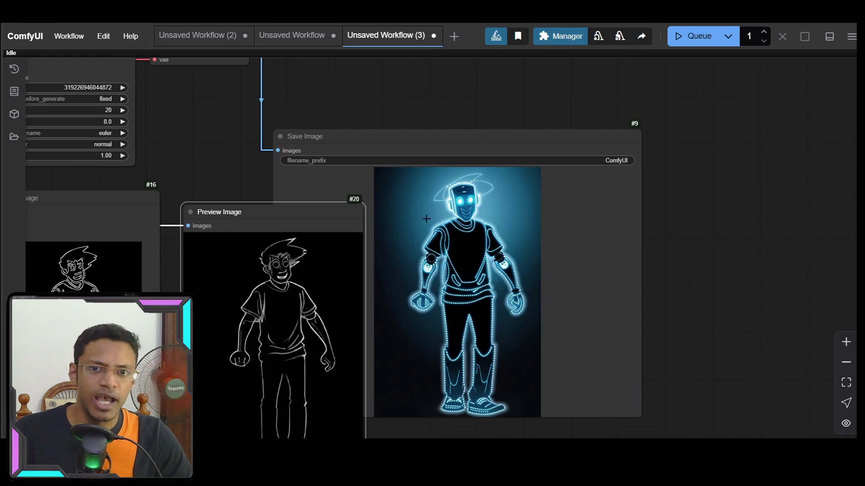
scroll(426, 219, up, 6)
scroll(471, 291, down, 3)
click(685, 43)
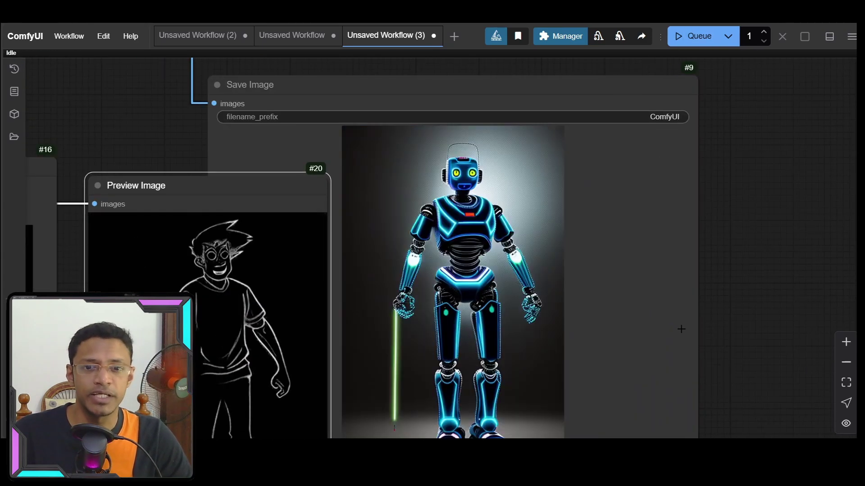
- Inspect the newly generated robot's body and hands, and compare it with the Canny and Anime Lineart previews
scroll(679, 328, up, 4)
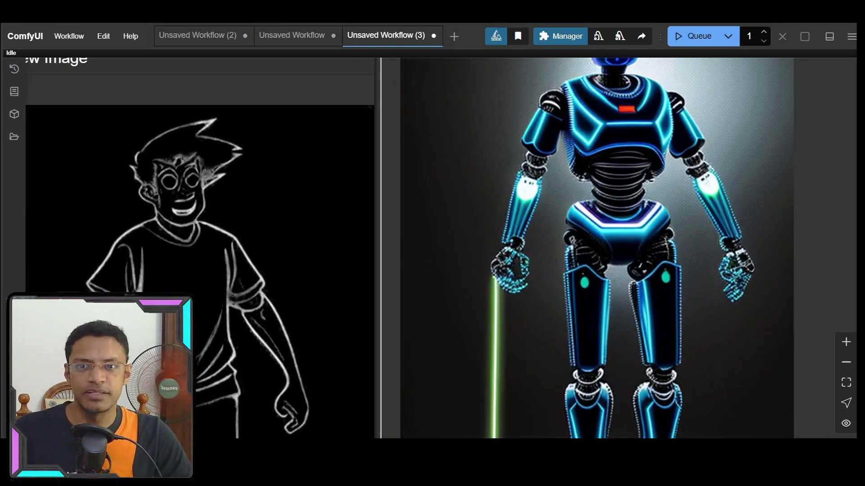
scroll(701, 241, up, 5)
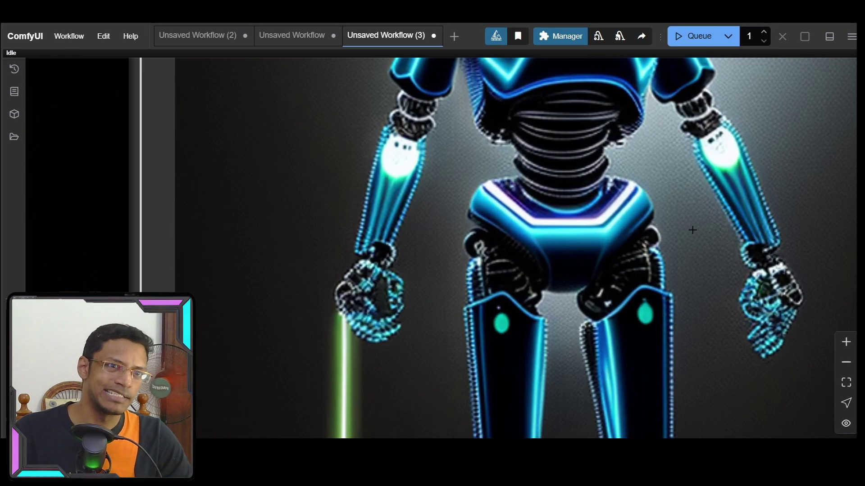
scroll(691, 228, down, 11)
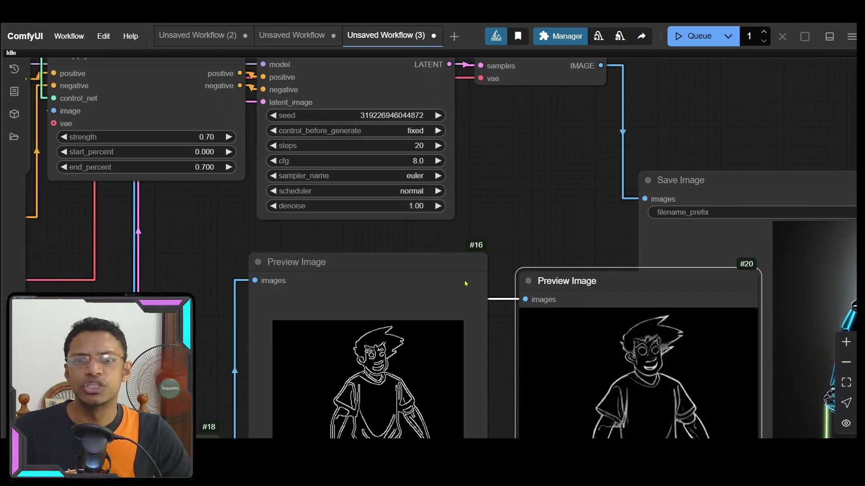
drag(465, 284, 553, 389)
drag(719, 331, 516, 37)
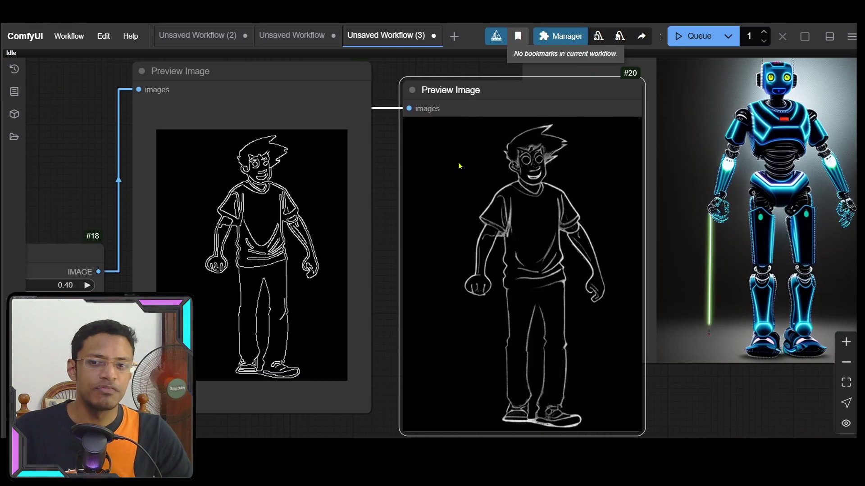
drag(170, 389, 376, 272)
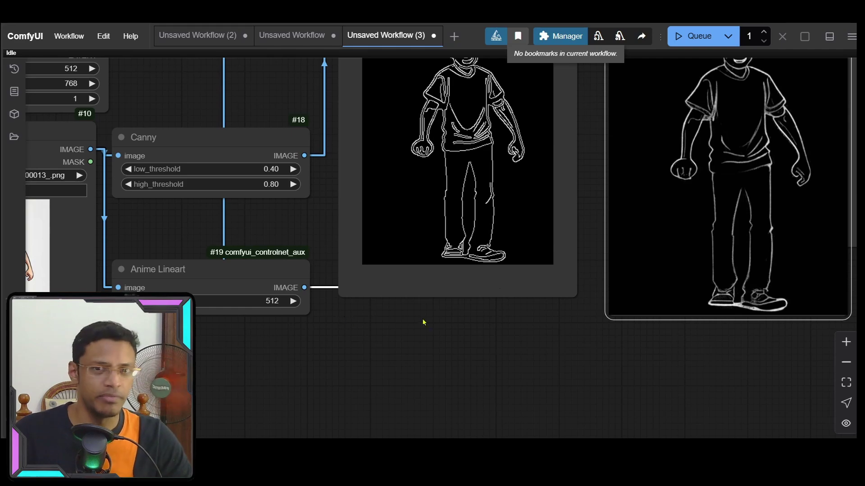
- Add a Depth Anything preprocessor node to the workflow in the empty canvas area above Apply ControlNet
scroll(423, 323, up, 3)
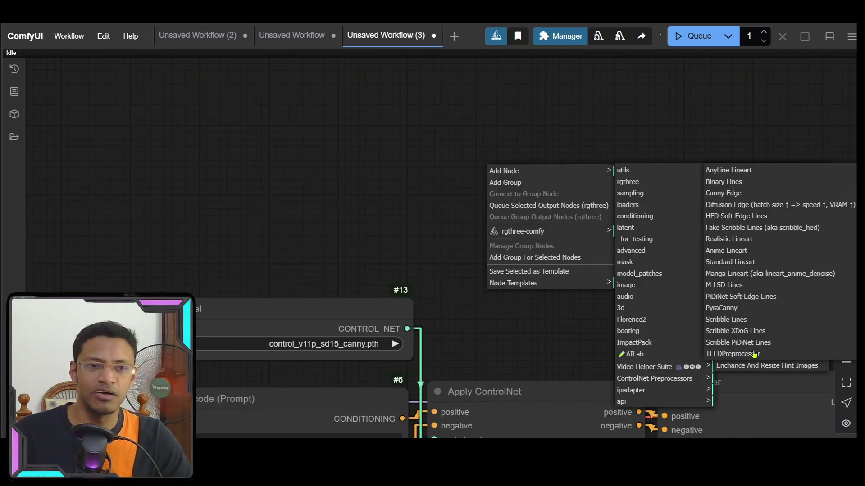
click(757, 263)
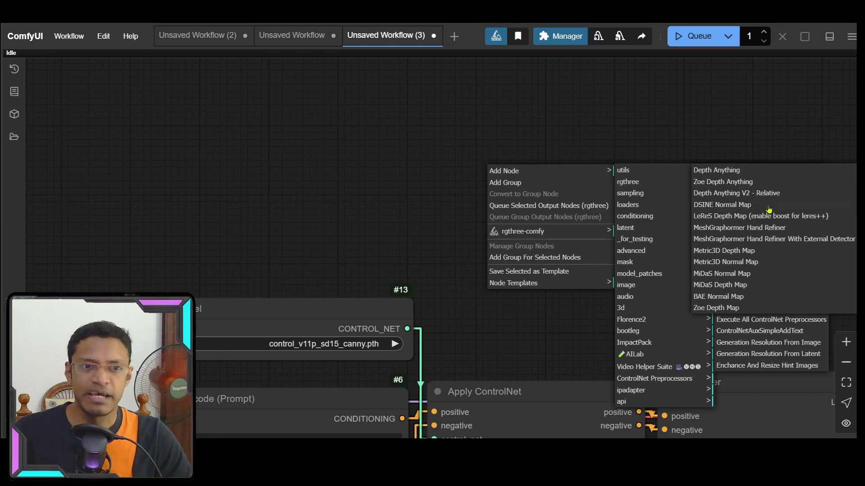
click(765, 178)
drag(652, 156, 597, 156)
scroll(388, 271, right, 5)
scroll(436, 277, down, 3)
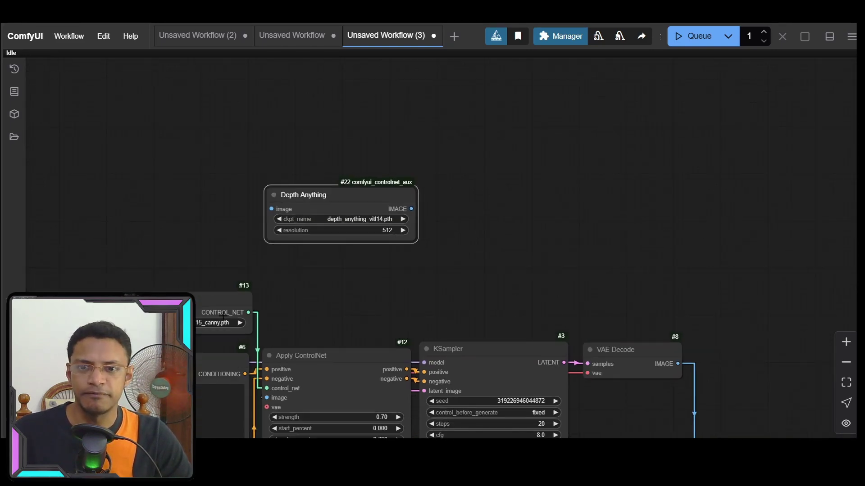
- Switch the Load ControlNet Model node to control_v11f1p_sd15_depth.pth
scroll(469, 133, up, 5)
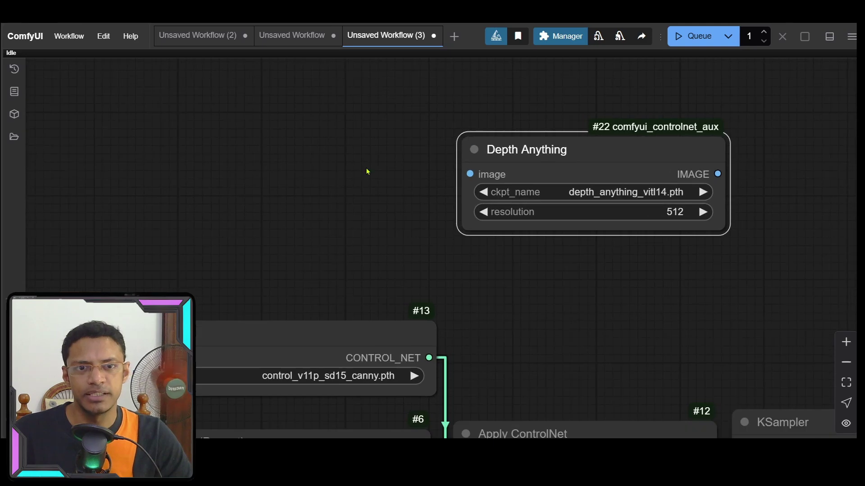
scroll(548, 270, left, 4)
scroll(547, 271, down, 2)
click(406, 327)
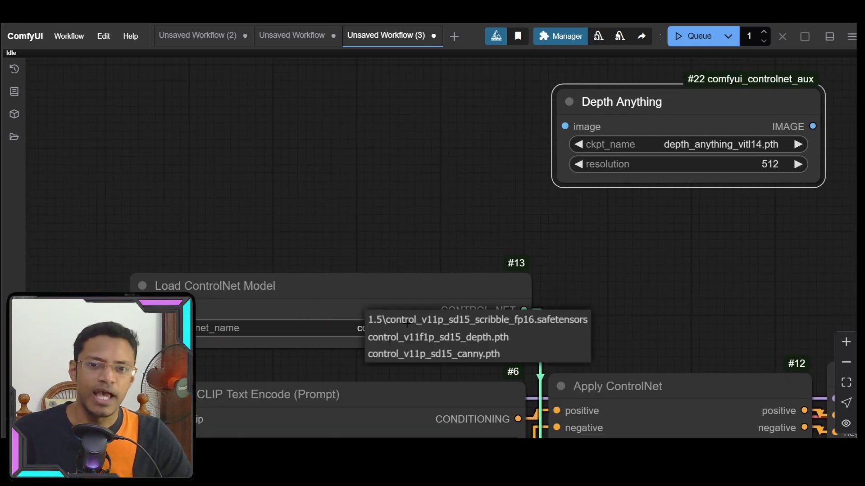
click(501, 344)
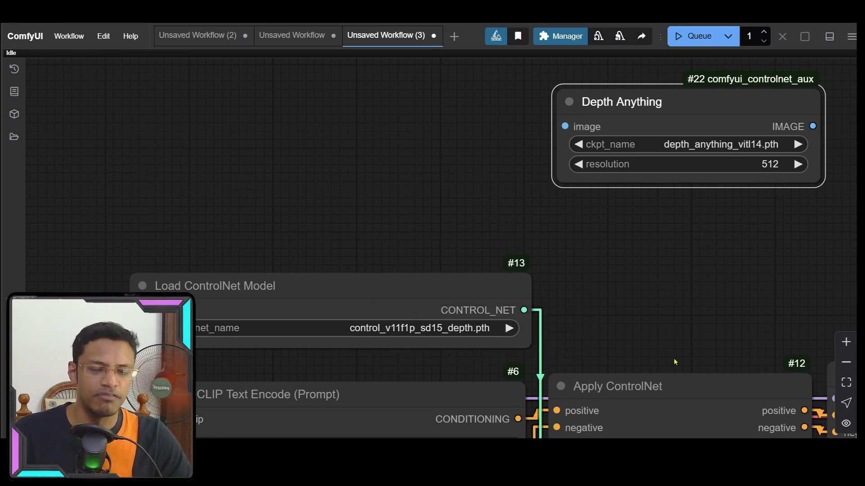
- Place Depth Anything beside Load Image and wire it from the source picture to Apply ControlNet's image input and the Preview Image node
drag(675, 361, 425, 403)
scroll(452, 273, down, 5)
drag(324, 288, 308, 317)
scroll(432, 262, up, 6)
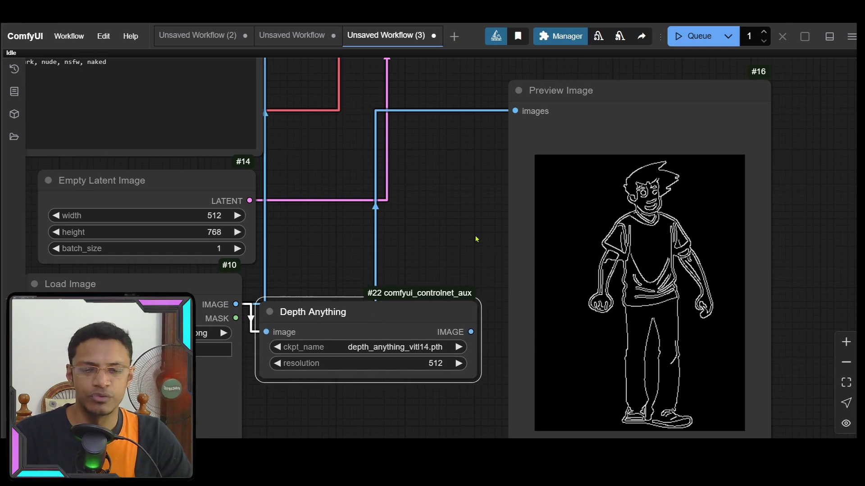
drag(476, 239, 434, 261)
drag(429, 354, 473, 134)
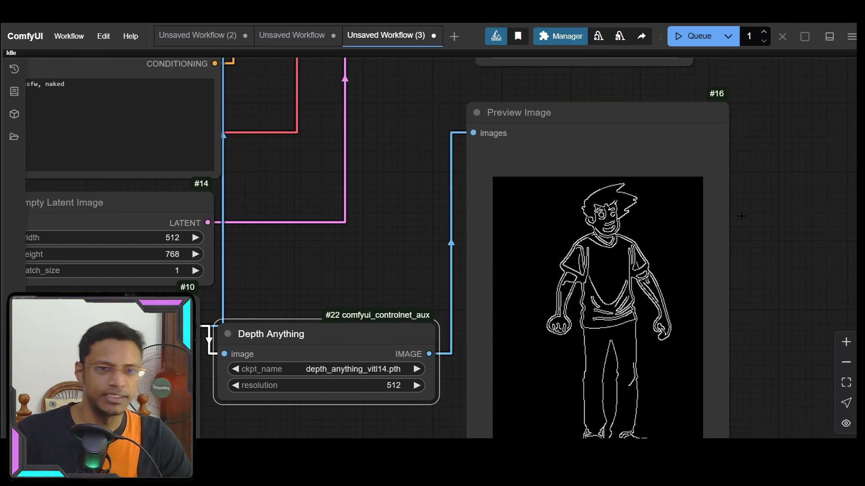
- Generate an image with the depth preprocessor, check the run in the console and return to the workflow
scroll(742, 216, down, 3)
scroll(759, 198, down, 2)
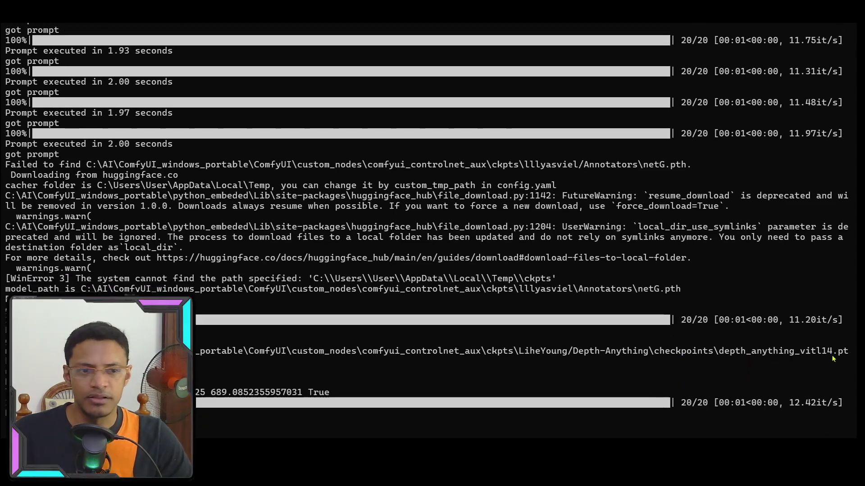
key(alt+Tab)
scroll(438, 332, down, 3)
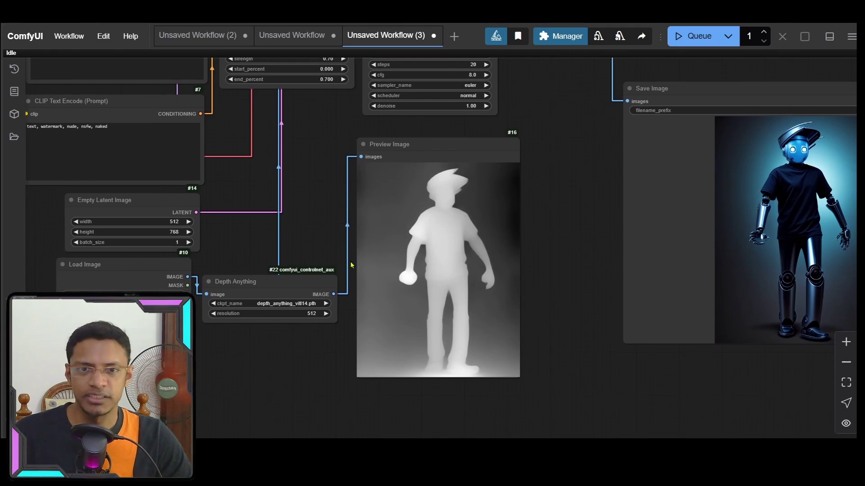
- Compare the generated robot with the depth map preview, and review the prompts and ControlNet settings behind it
scroll(382, 262, up, 3)
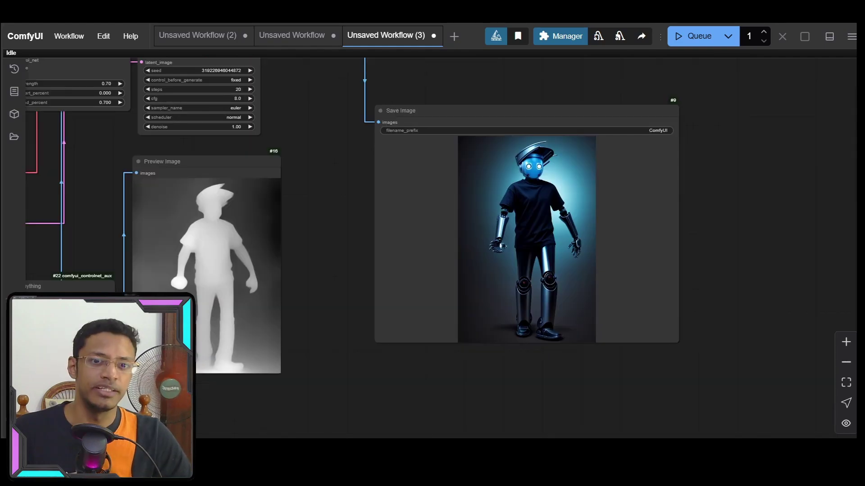
scroll(531, 249, up, 1)
drag(285, 247, 398, 253)
drag(120, 216, 239, 322)
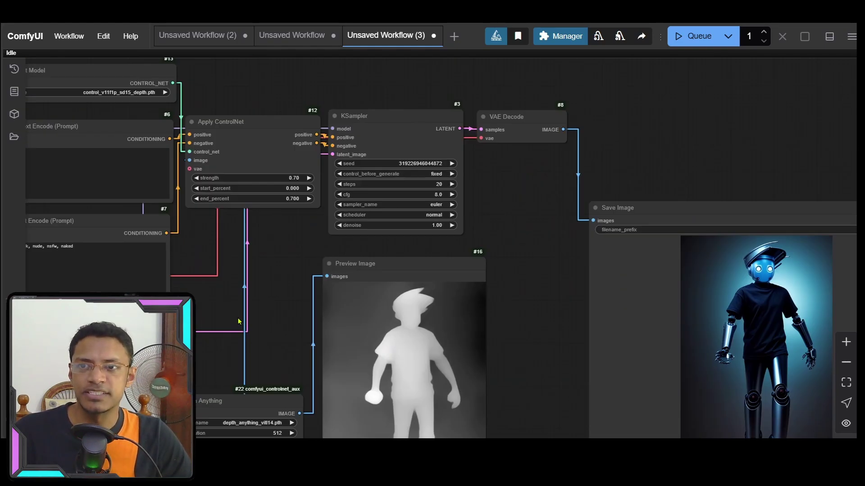
drag(71, 126, 173, 228)
scroll(173, 228, up, 8)
scroll(625, 163, down, 8)
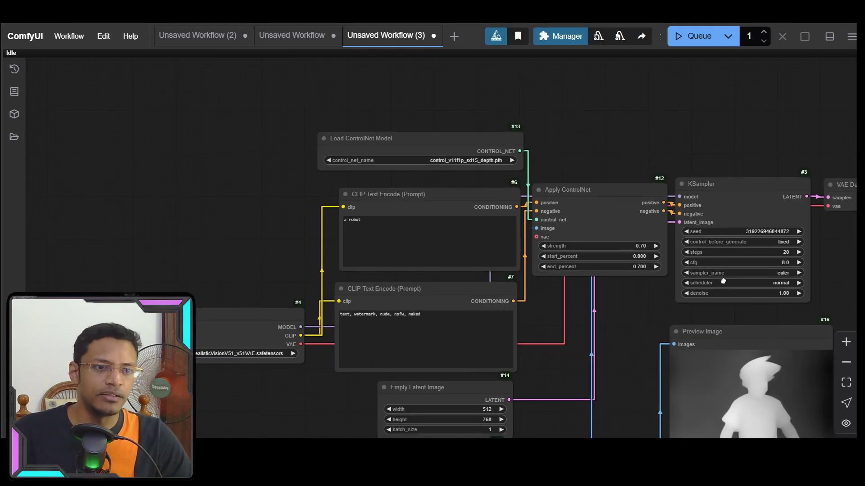
drag(743, 313, 103, 260)
- Inspect the generated robot's legs, knees and feet up close and compare them with the depth map
scroll(460, 266, up, 14)
drag(464, 433, 460, 267)
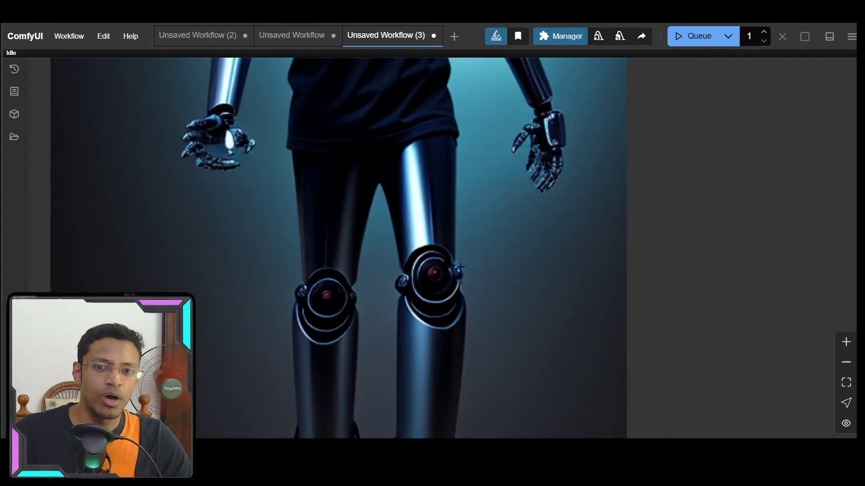
scroll(460, 267, down, 4)
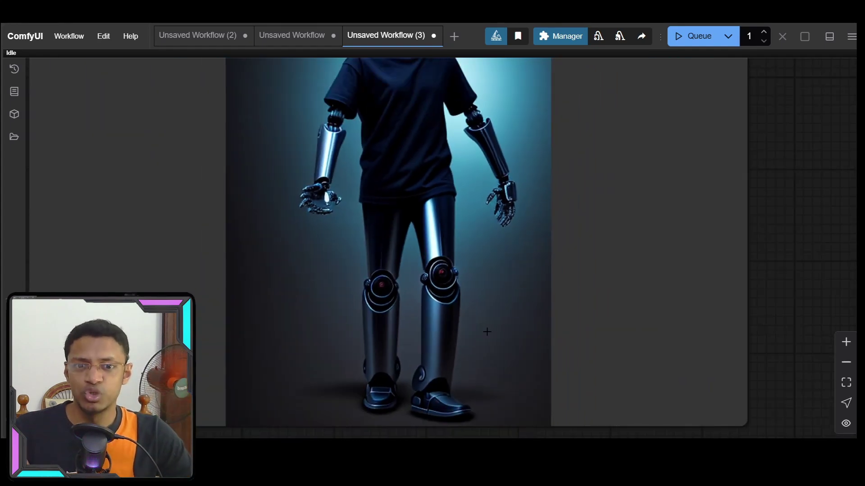
scroll(437, 305, up, 8)
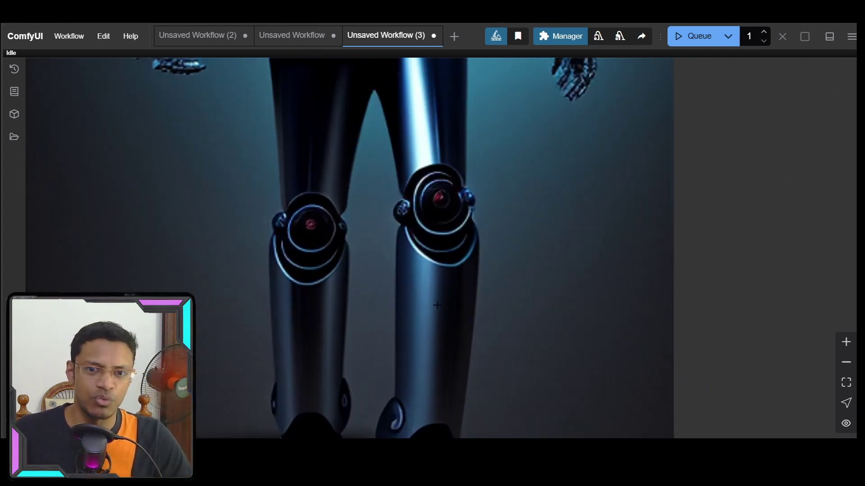
scroll(355, 334, down, 7)
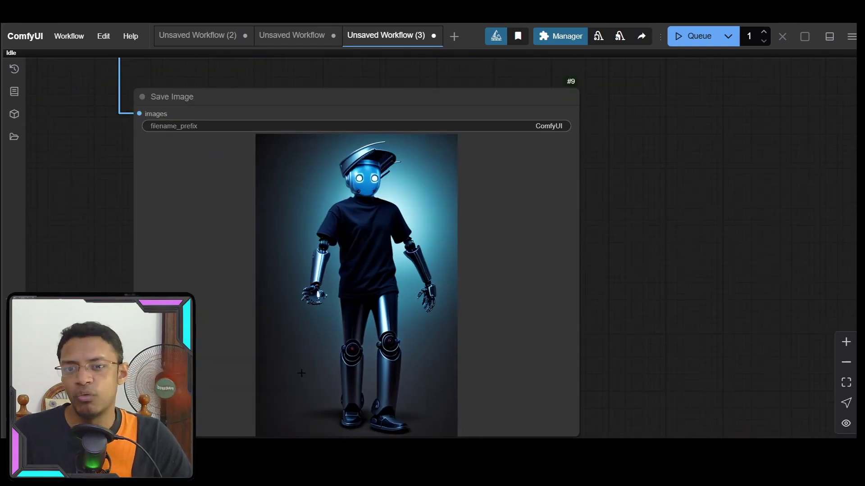
scroll(301, 373, down, 6)
scroll(394, 244, up, 6)
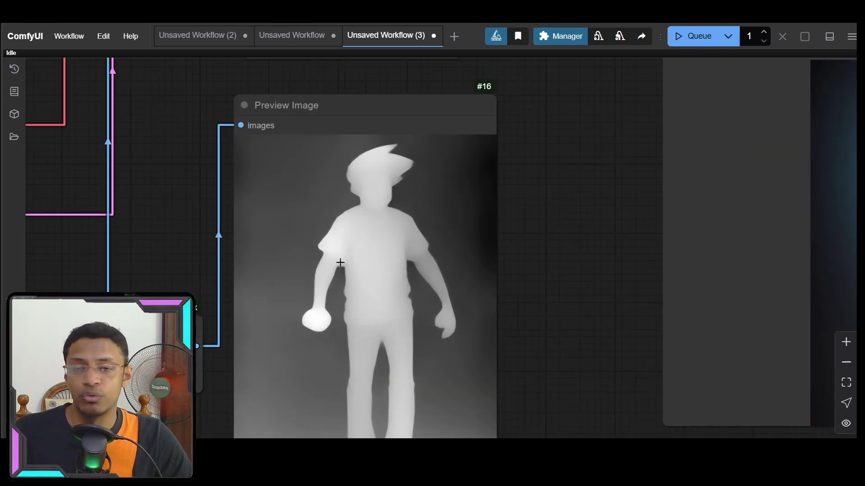
- Load the woman's portrait ComfyUI_00047_.png as the source image and set the empty latent's height to 512
scroll(368, 325, down, 6)
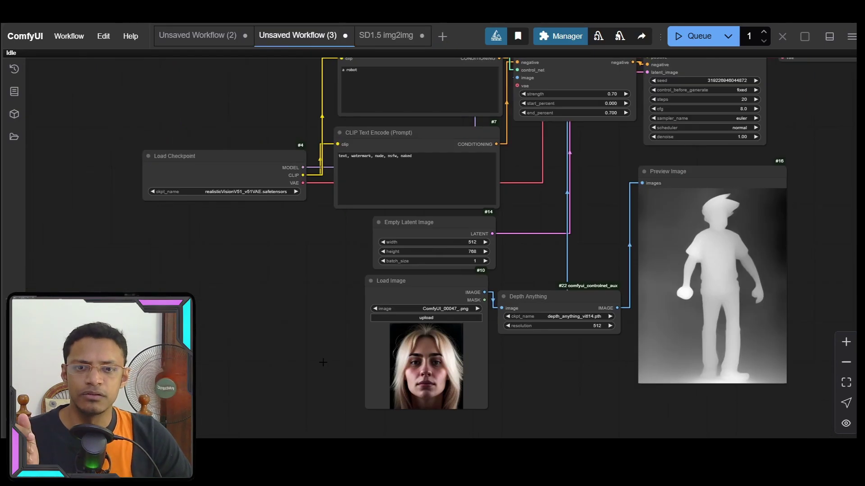
scroll(322, 361, up, 5)
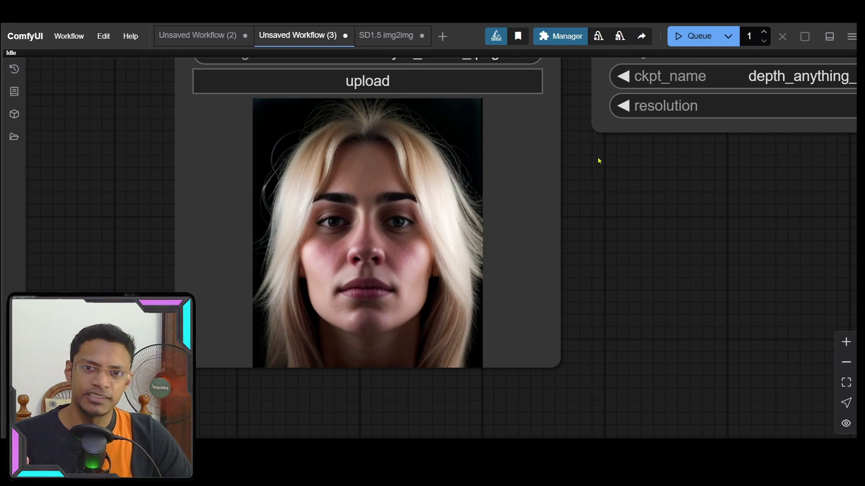
scroll(599, 160, down, 5)
scroll(366, 348, up, 3)
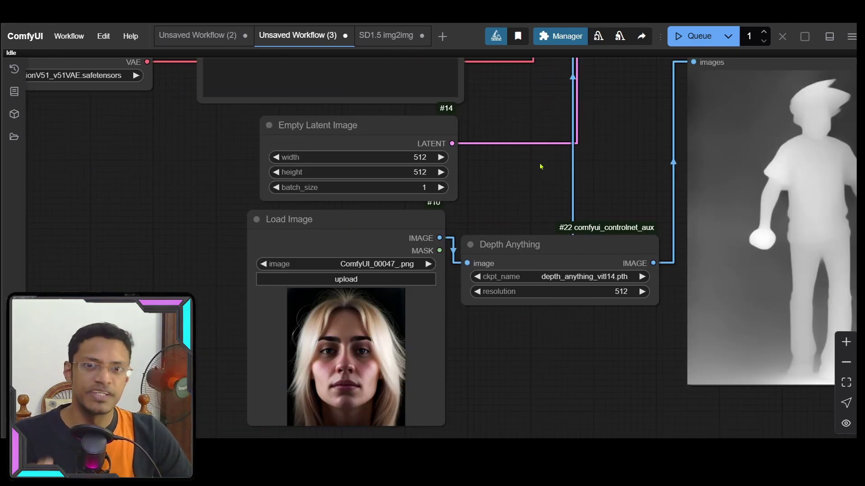
scroll(541, 105, down, 3)
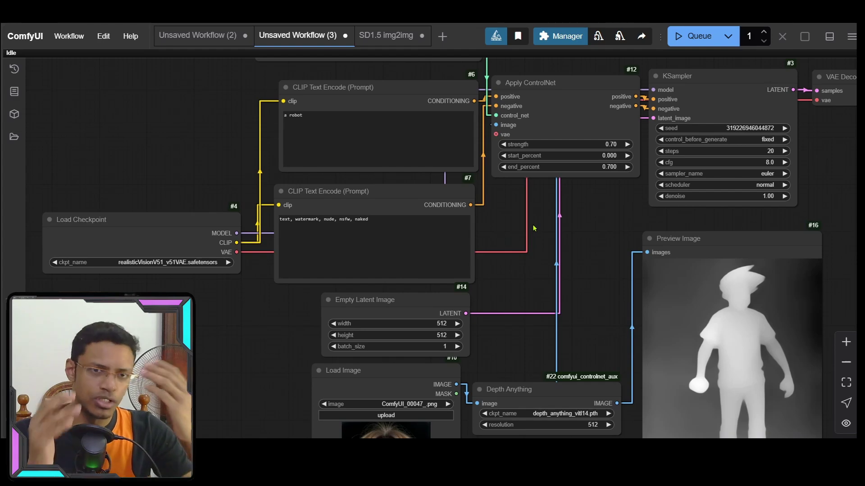
- Replace the positive prompt with "a close up portrait of a woman" and generate an image
scroll(239, 131, up, 5)
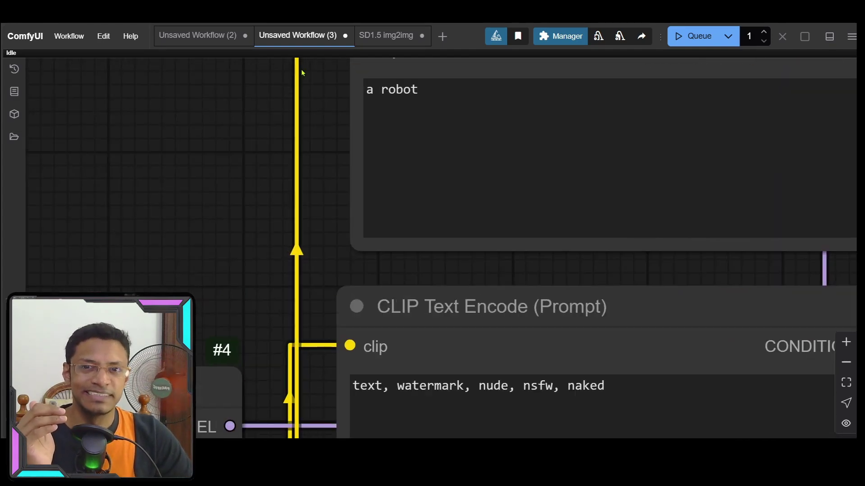
click(501, 228)
key(ctrl+a)
text(a )
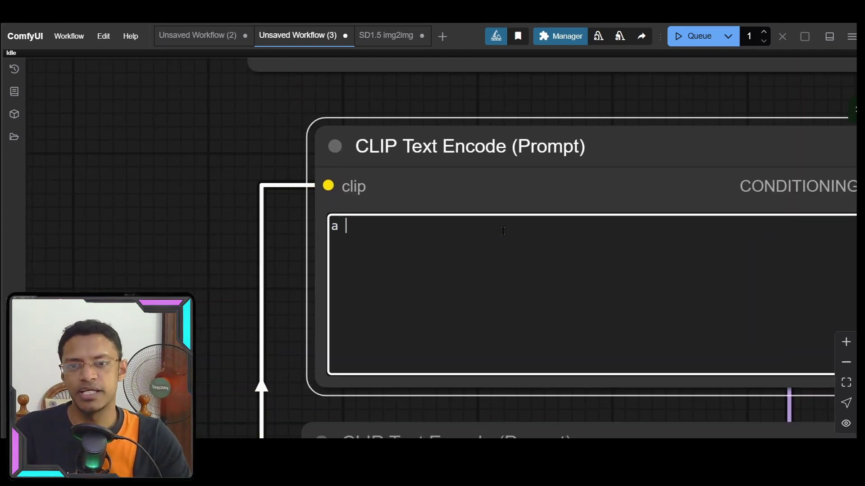
text(close up portrait of)
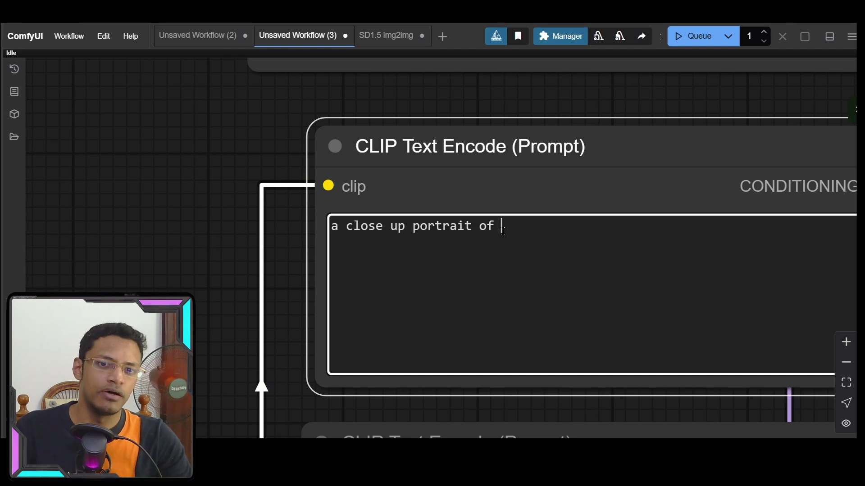
text( a woman)
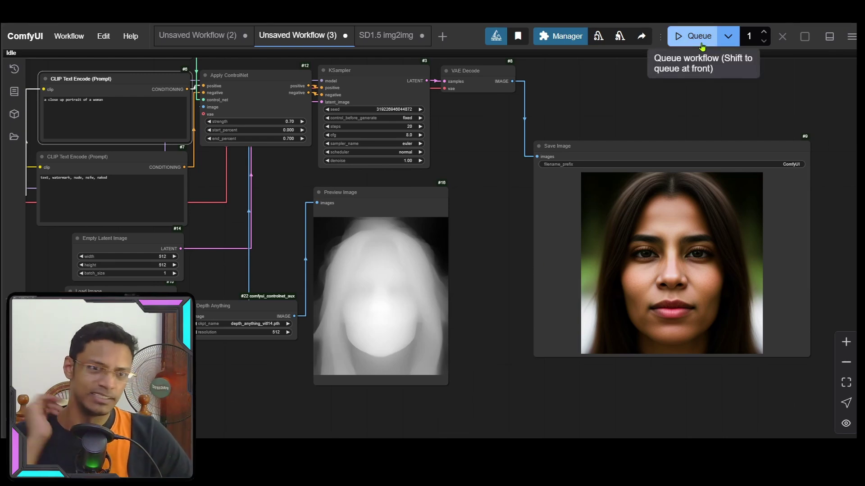
- Set the KSampler's control_before_generate to randomize and generate a new portrait
scroll(439, 121, up, 10)
click(343, 119)
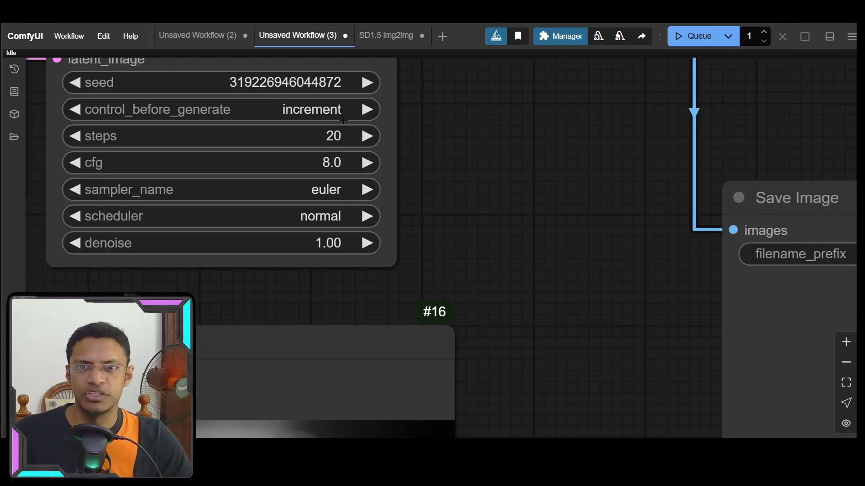
click(335, 118)
click(347, 167)
scroll(349, 167, down, 10)
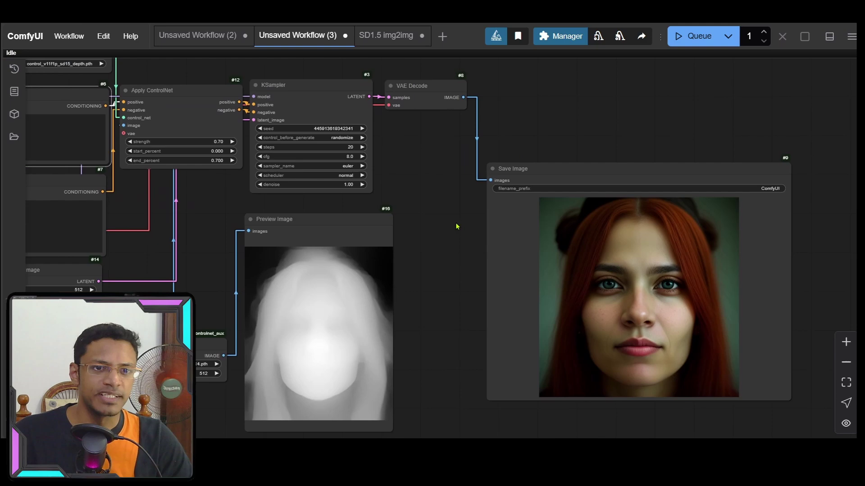
- Generate several more portraits with random seeds, and shift the Preview Image node slightly
click(693, 36)
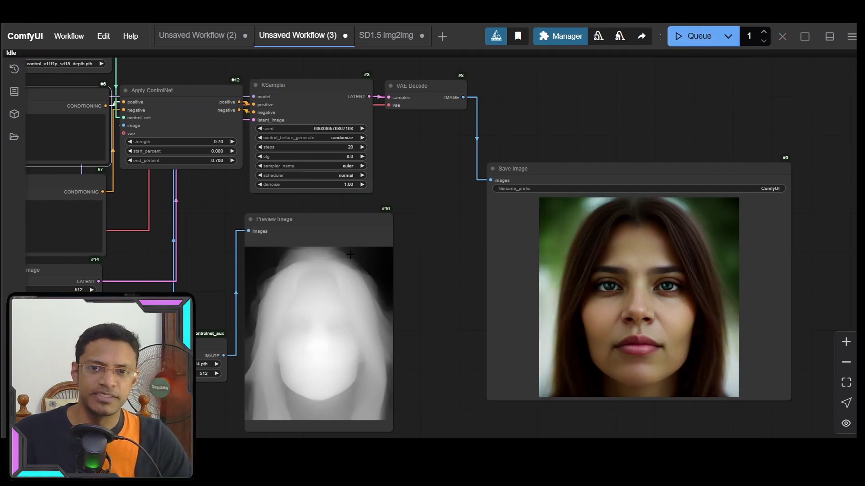
drag(337, 243, 354, 236)
click(692, 36)
click(692, 36)
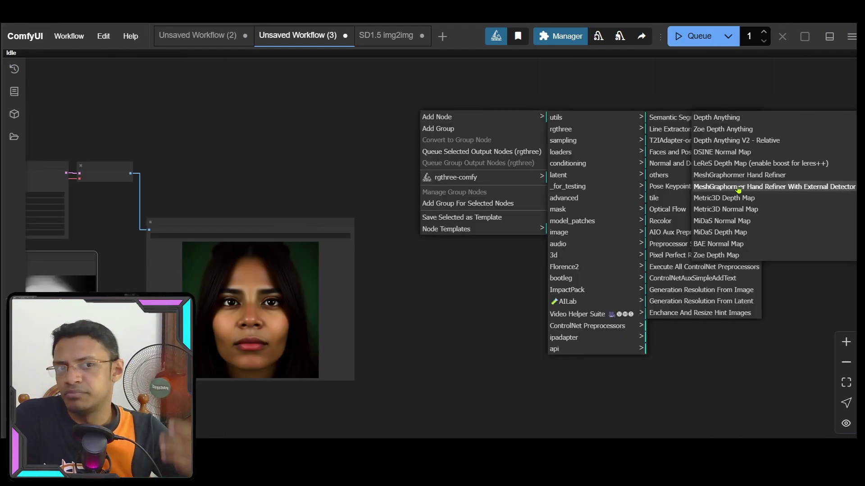
- Look through the available line extractor and normal and depth preprocessor nodes without adding one
click(663, 130)
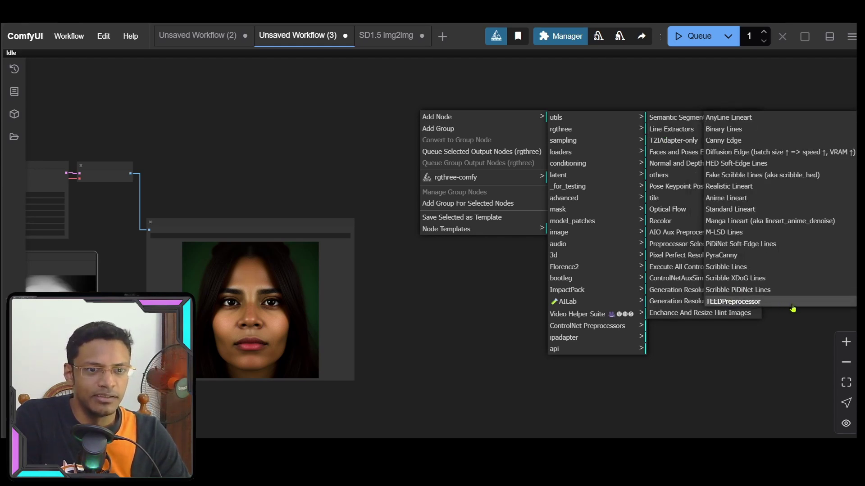
click(668, 166)
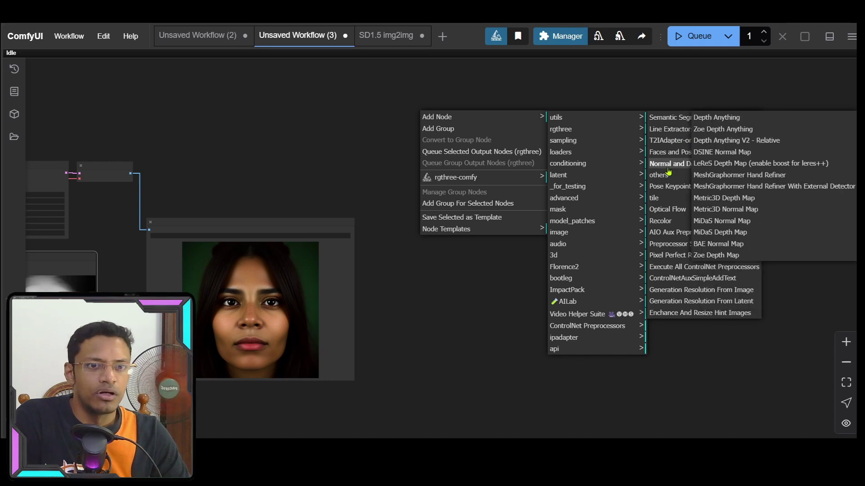
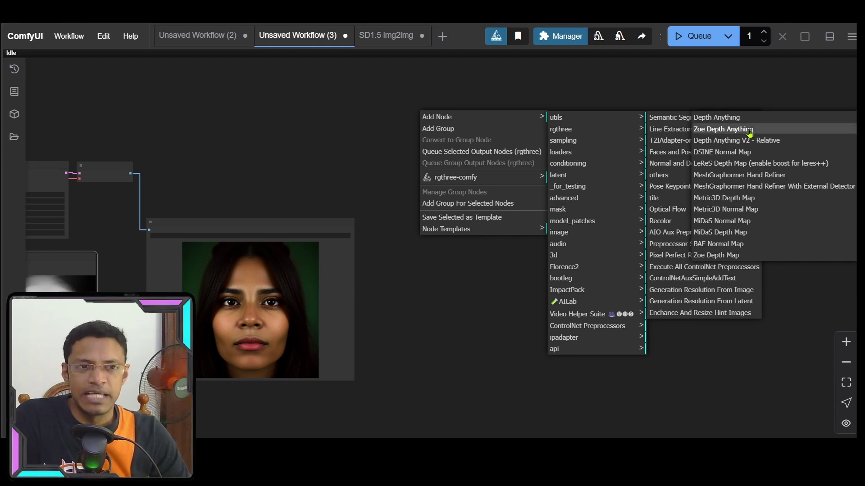
click(521, 384)
- Switch to the console window and highlight the depth_anything_vitl14.pth checkpoint path in the log
key(alt+Tab)
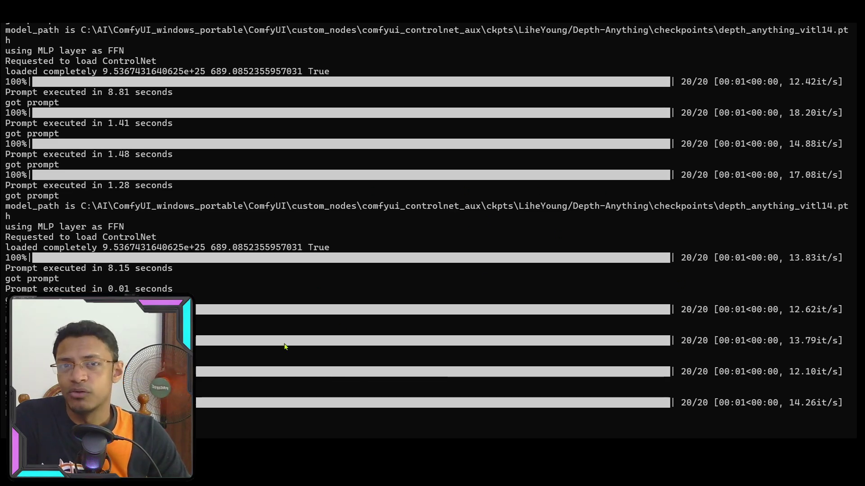
drag(648, 206, 848, 207)
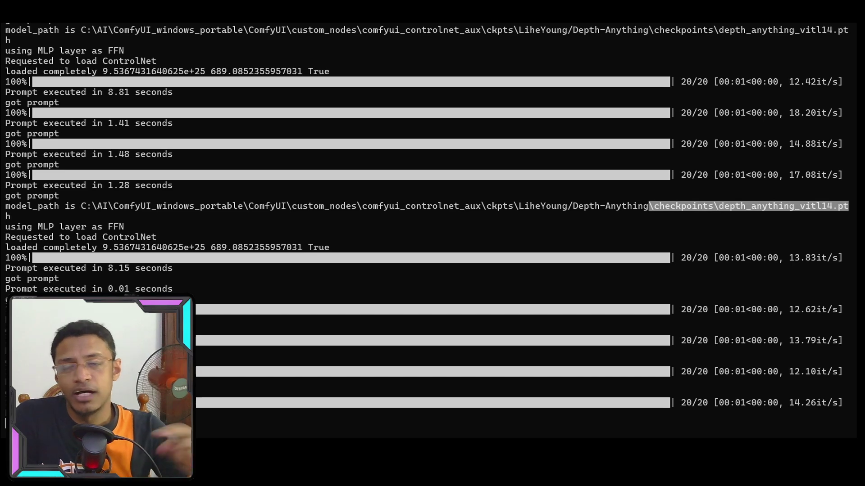
- Switch back to the ComfyUI workflow and review the Load ControlNet Model and Apply ControlNet nodes
key(alt+Tab)
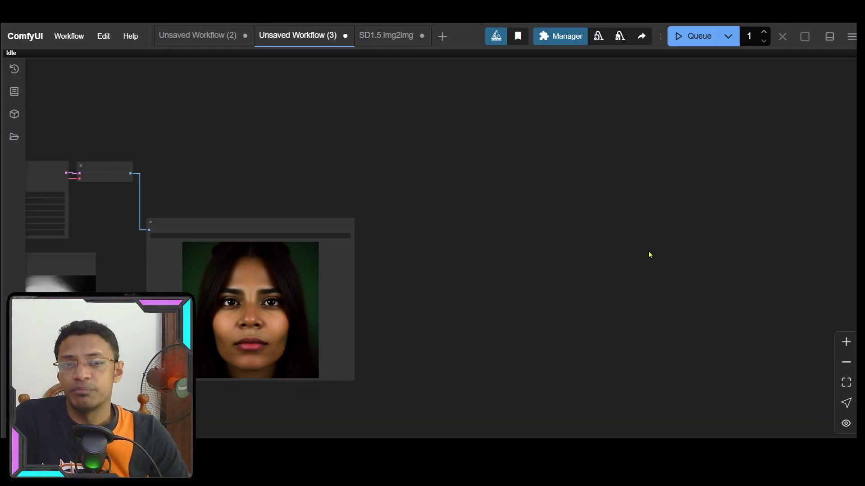
right_click(436, 132)
click(446, 131)
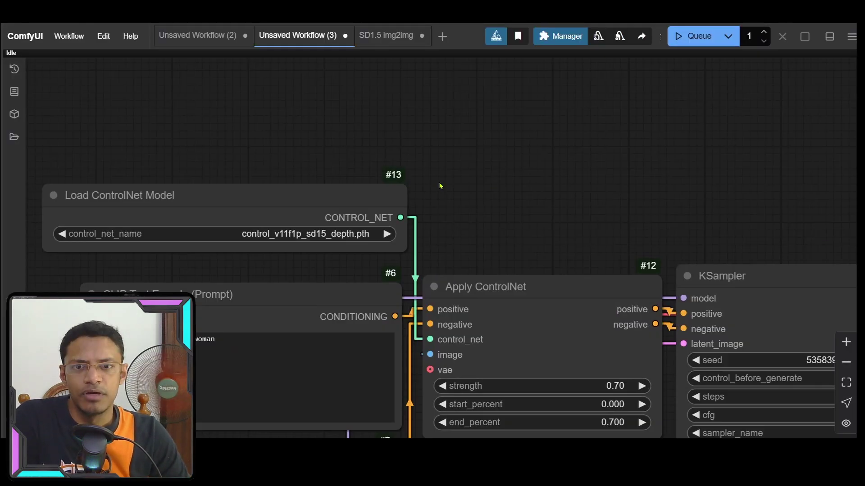
scroll(441, 189, up, 1)
drag(415, 253, 490, 202)
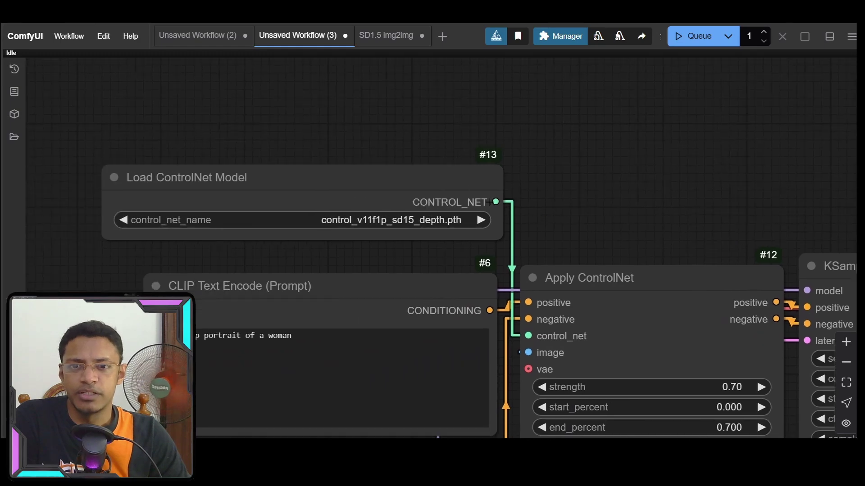
- Shift the OpenPose Pose node away from the Load Image node, closer to the Preview Image node
drag(823, 130, 396, 284)
scroll(710, 127, down, 5)
right_click(332, 147)
click(332, 147)
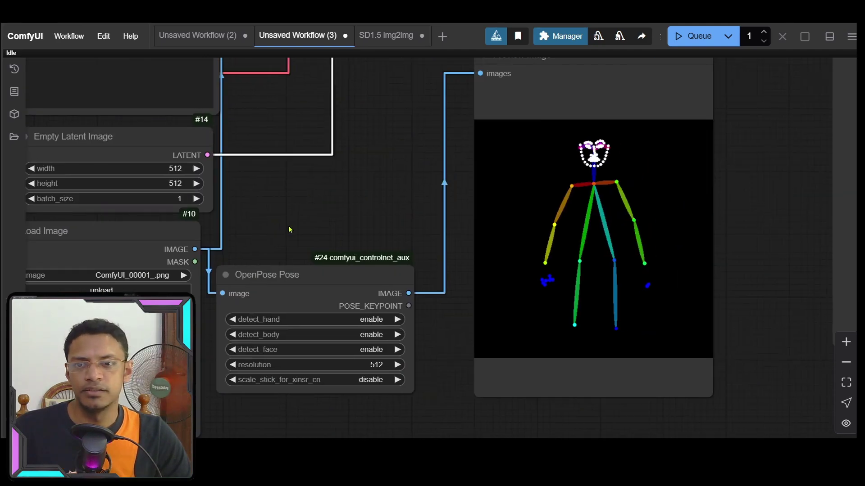
click(298, 280)
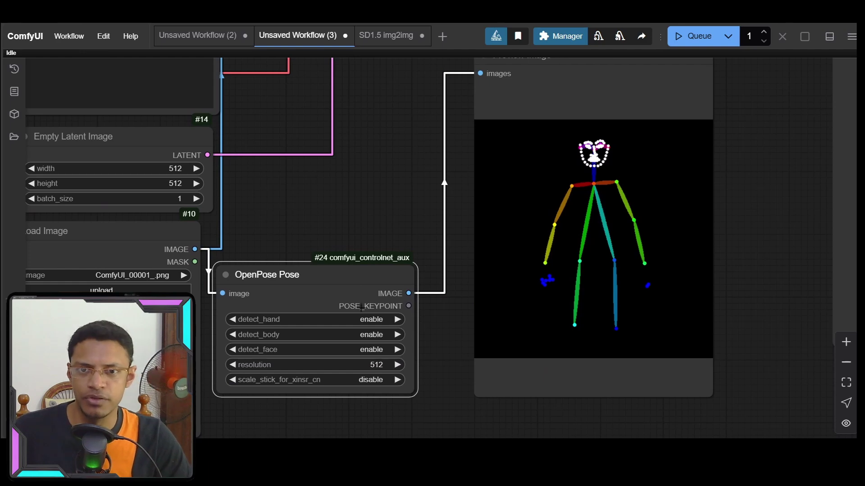
drag(364, 272, 402, 273)
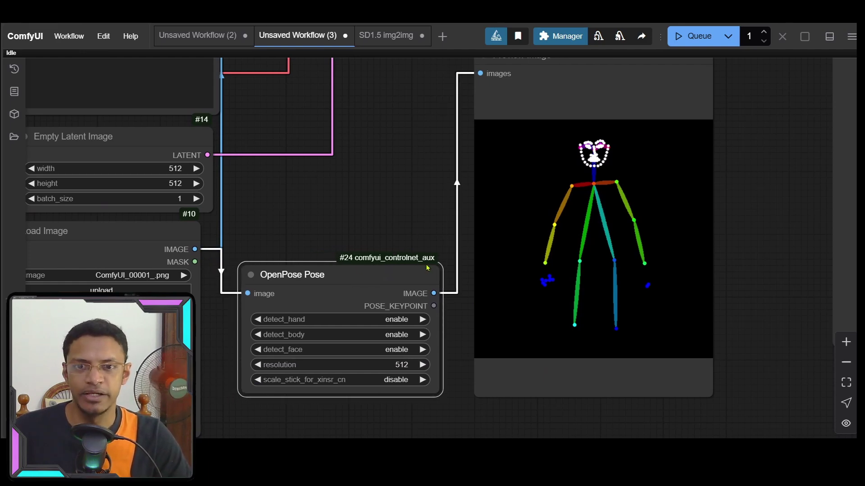
- Examine the detected body, hand and face keypoints in the OpenPose preview
scroll(427, 267, down, 3)
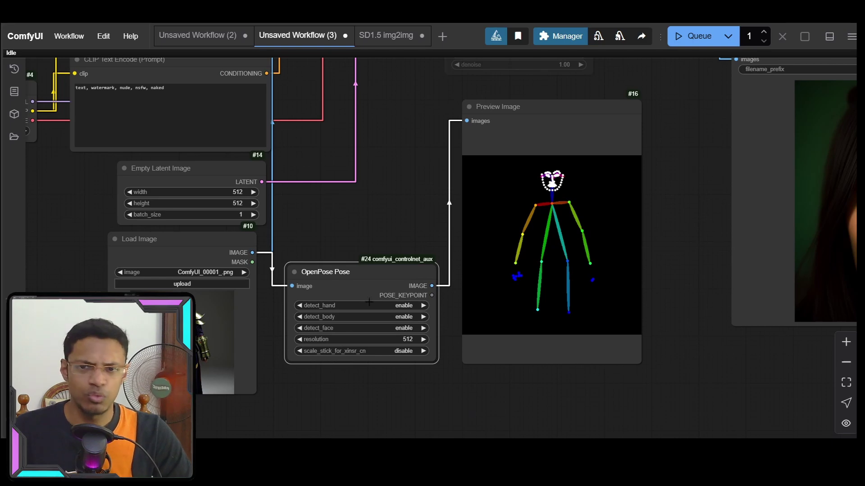
scroll(582, 245, up, 10)
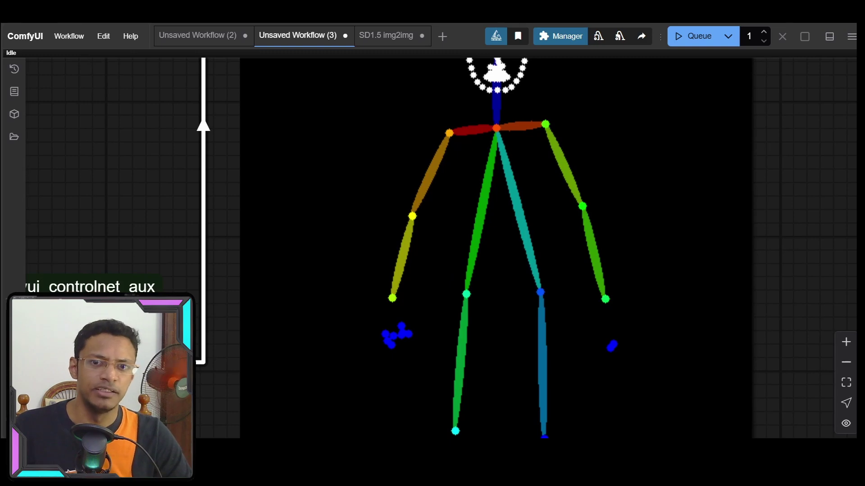
scroll(660, 324, down, 3)
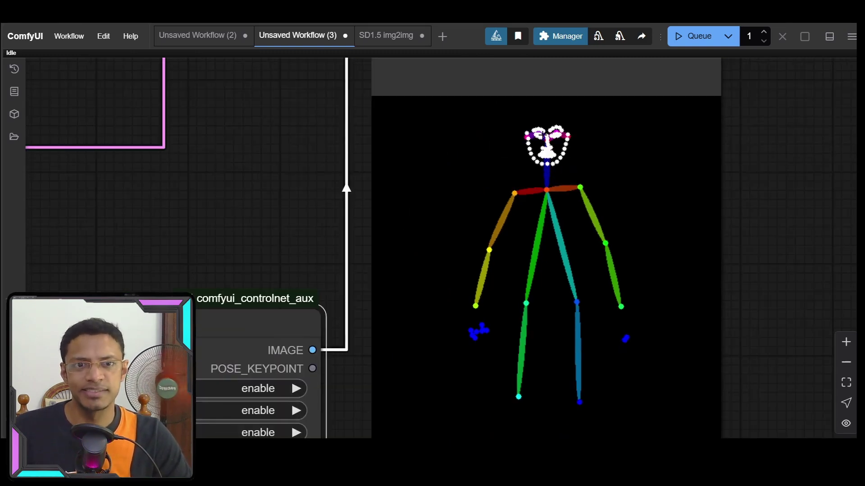
scroll(543, 136, up, 5)
scroll(484, 196, down, 4)
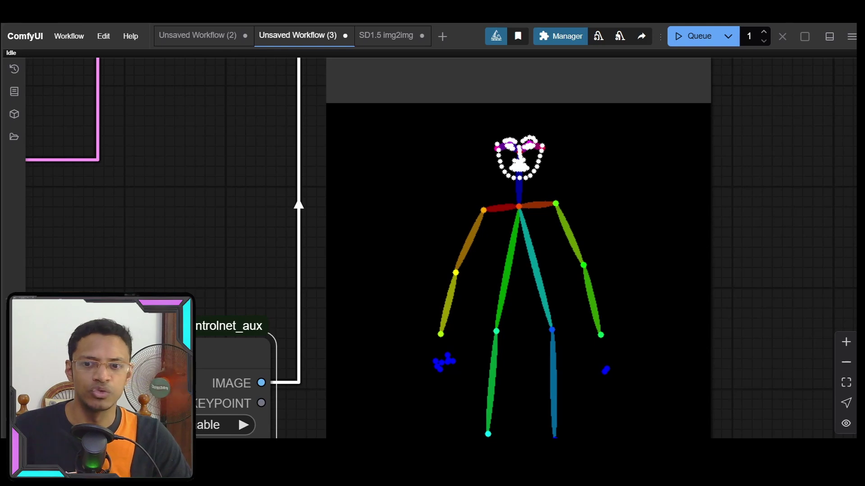
scroll(357, 228, down, 2)
- Set detect_face to disable in the OpenPose Pose node and run the workflow to refresh the pose preview
scroll(356, 225, up, 6)
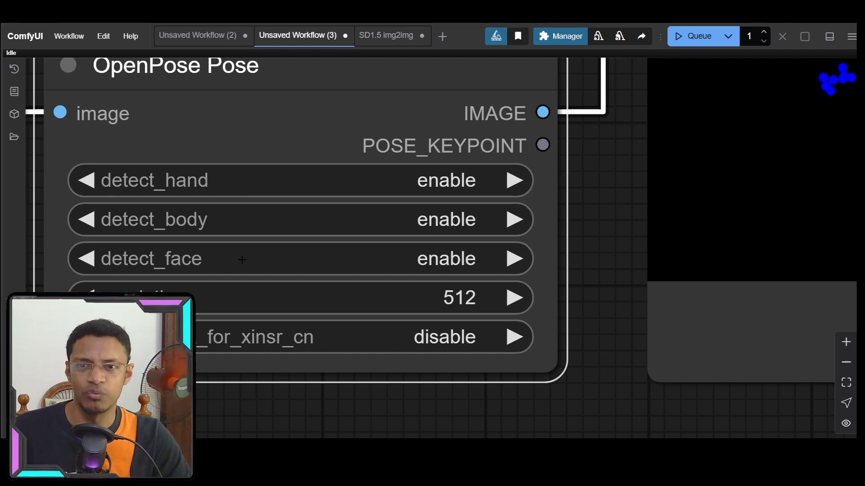
click(465, 261)
click(463, 290)
scroll(619, 291, down, 3)
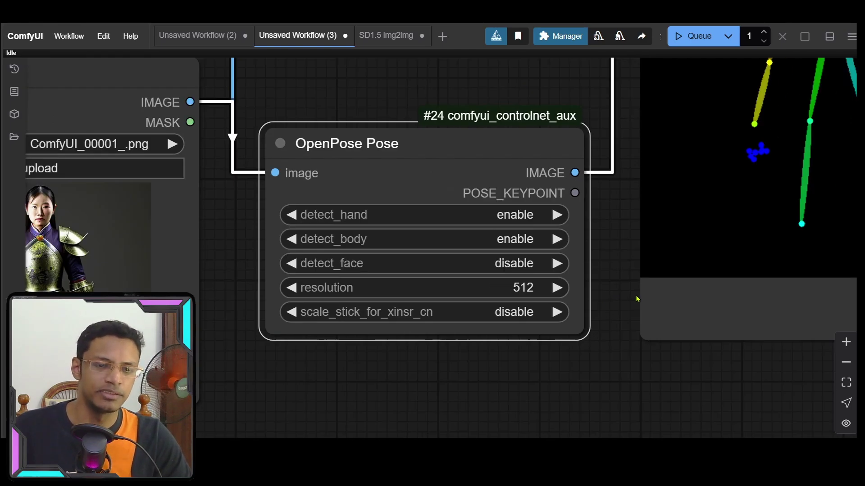
key(ctrl+Return)
scroll(637, 298, down, 3)
drag(636, 299, 433, 357)
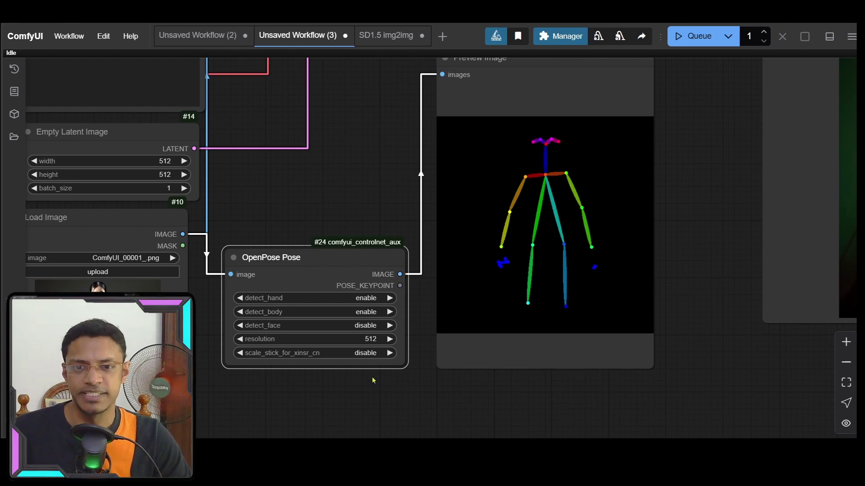
- In the OpenPose Pose node, set detect_hand and detect_body to disable and detect_face to enable
scroll(291, 348, up, 5)
click(428, 258)
click(437, 279)
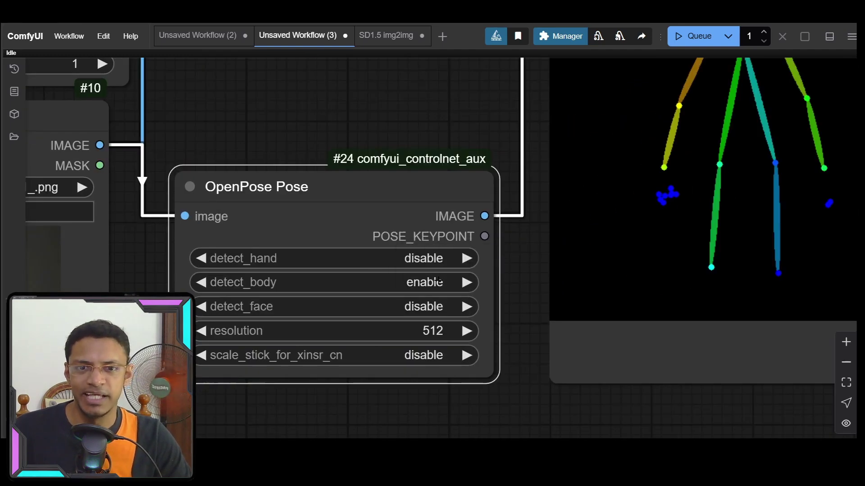
click(437, 281)
click(439, 299)
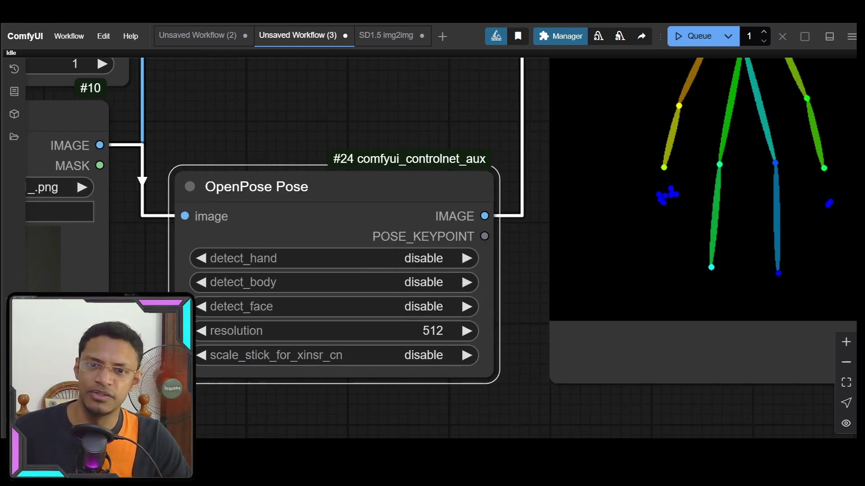
click(423, 307)
click(428, 316)
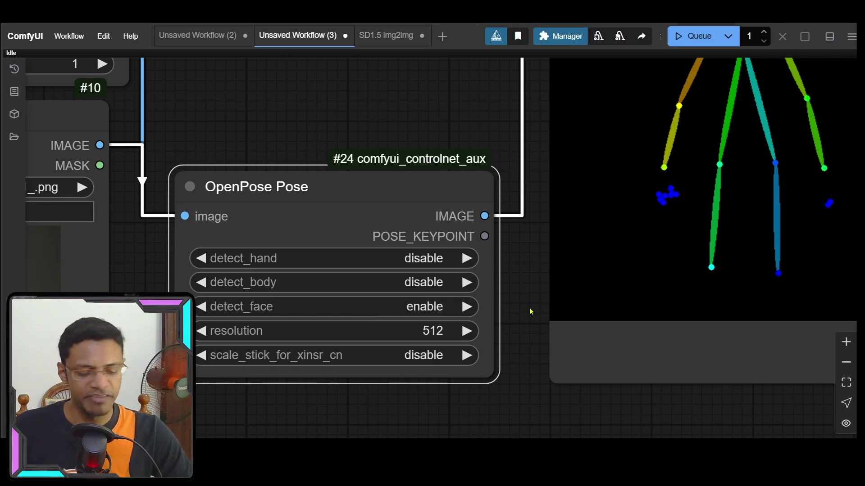
- Run the workflow to preview the pose map with only face detection active
key(ctrl+Return)
scroll(531, 311, down, 5)
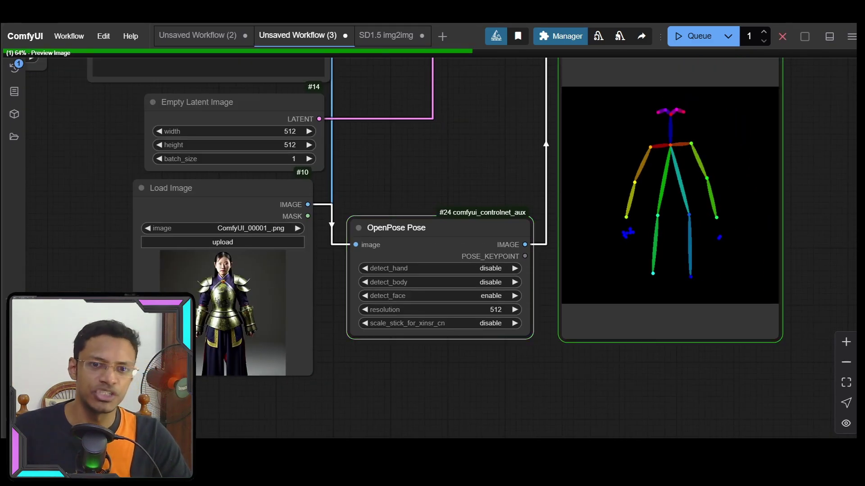
drag(540, 278, 495, 290)
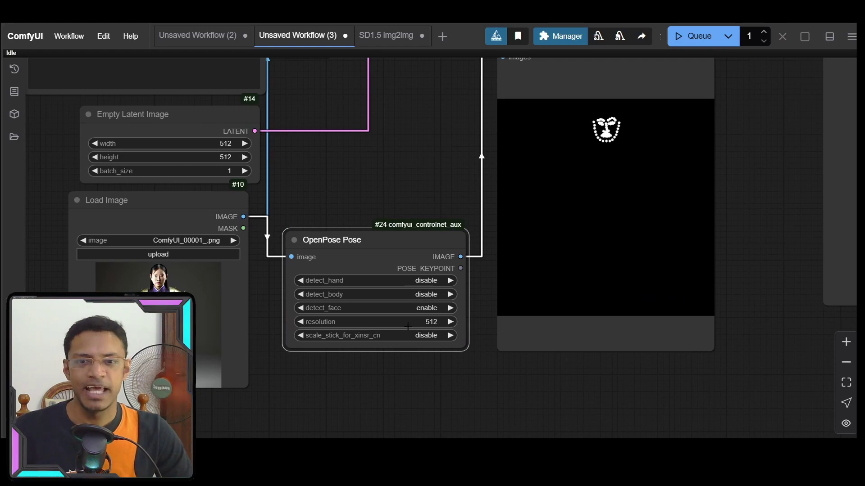
drag(493, 322, 479, 348)
scroll(469, 269, down, 1)
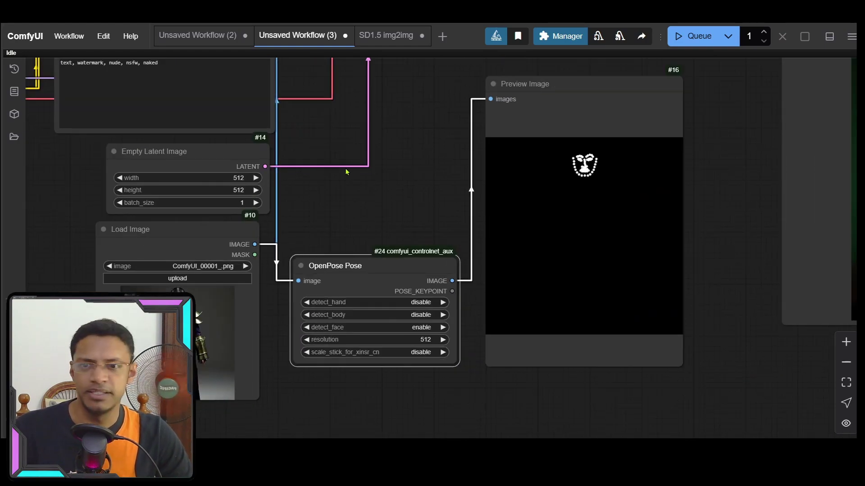
- Shorten the positive prompt to "portrait of a woman"
drag(346, 170, 627, 300)
drag(294, 154, 282, 267)
scroll(315, 245, up, 10)
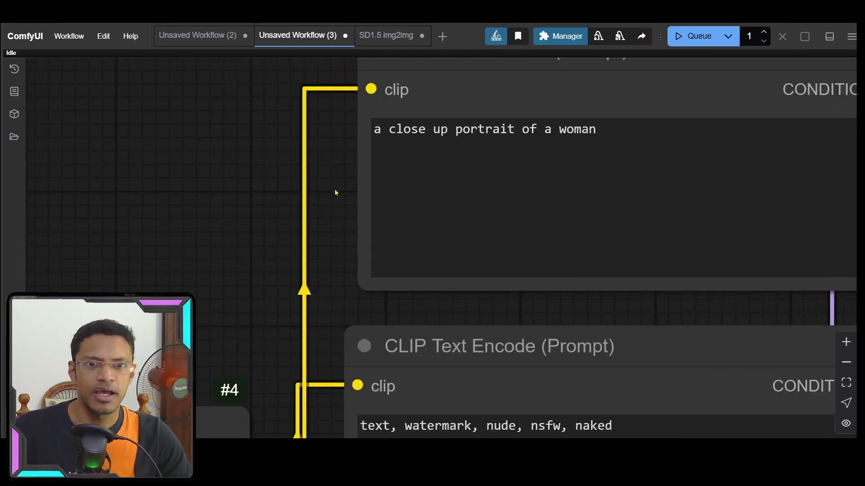
drag(336, 191, 167, 237)
drag(296, 172, 102, 206)
key(BackSpace)
click(511, 214)
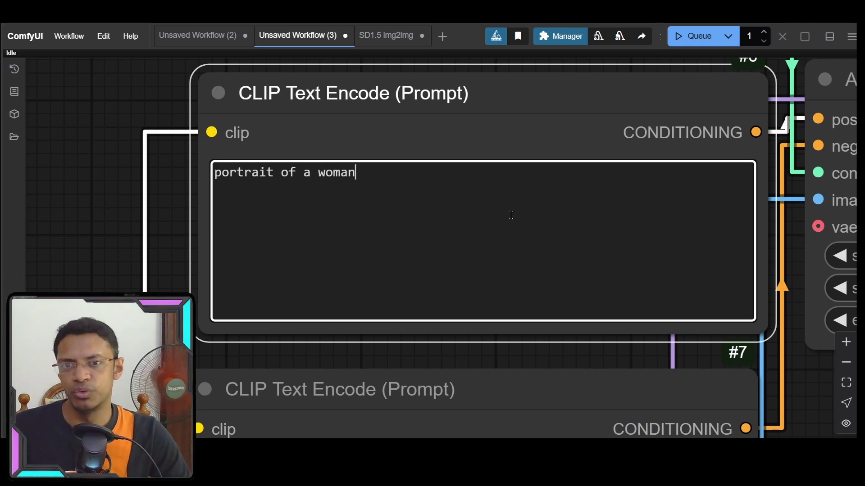
scroll(610, 282, down, 10)
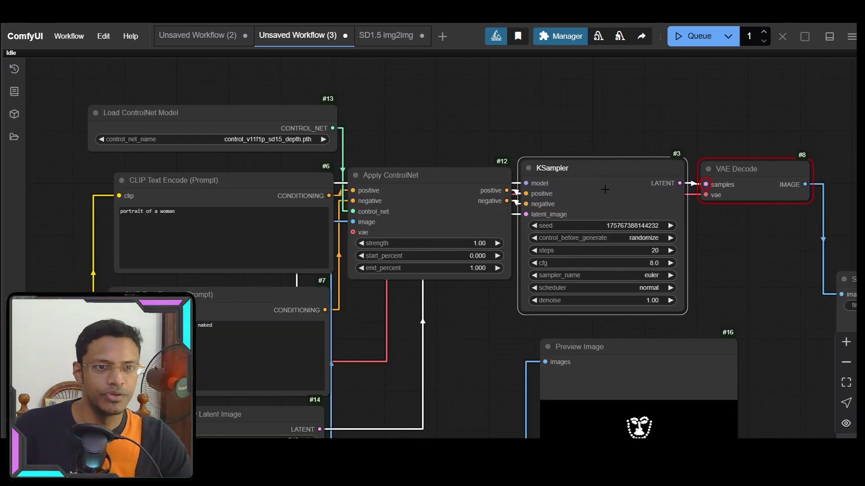
- Generate an image with the revised prompt and view it in the Save Image node
click(696, 36)
scroll(757, 298, down, 3)
drag(733, 286, 342, 197)
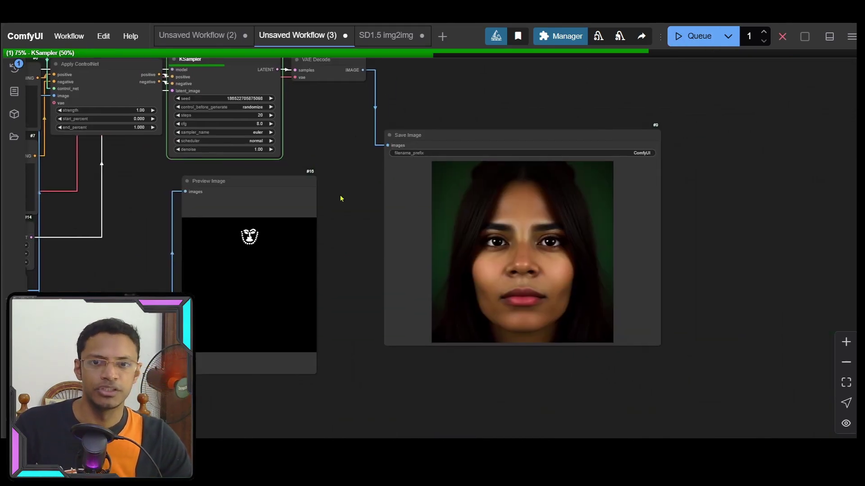
drag(363, 227, 372, 272)
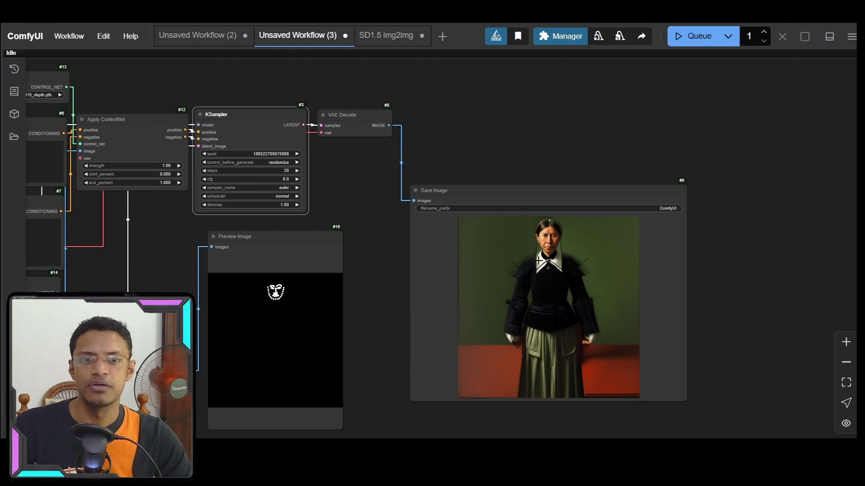
scroll(386, 280, down, 5)
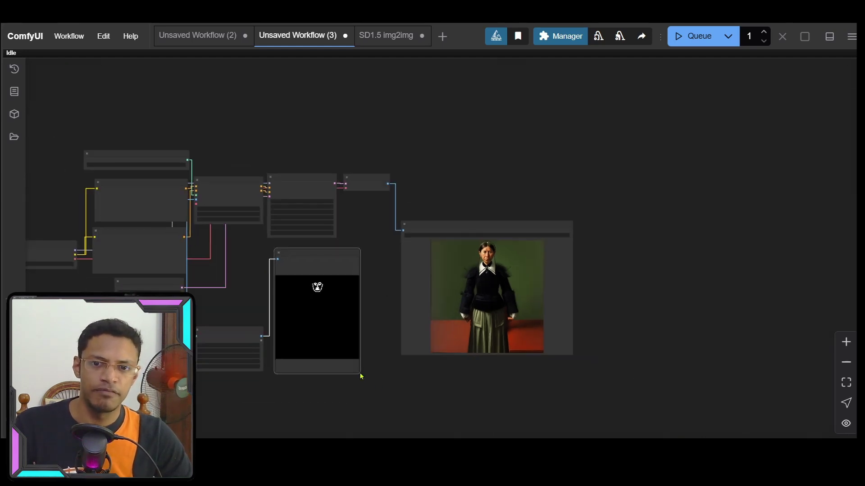
- Enlarge the Preview Image node and overlay it on the Save Image node to compare the face positions
drag(355, 372, 573, 354)
mouse_move(512, 230)
mouse_down()
mouse_move(512, 274)
mouse_move(512, 228)
mouse_up()
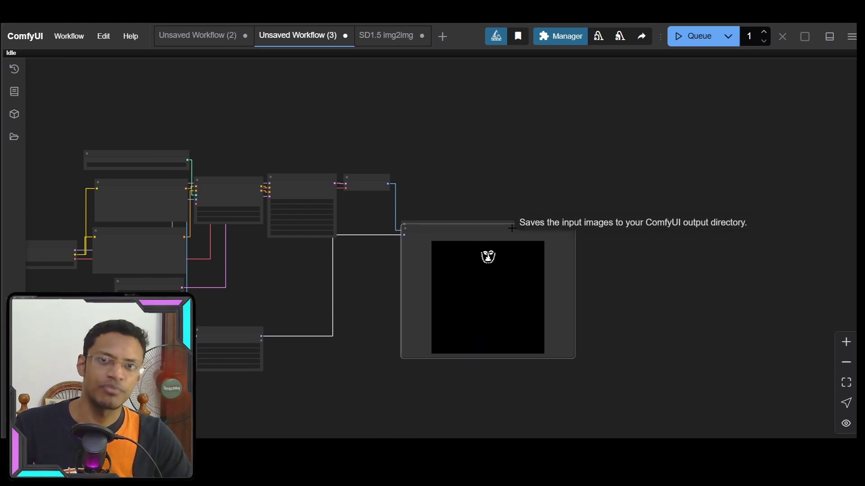
mouse_move(512, 228)
mouse_down()
mouse_move(510, 239)
mouse_move(511, 227)
mouse_up()
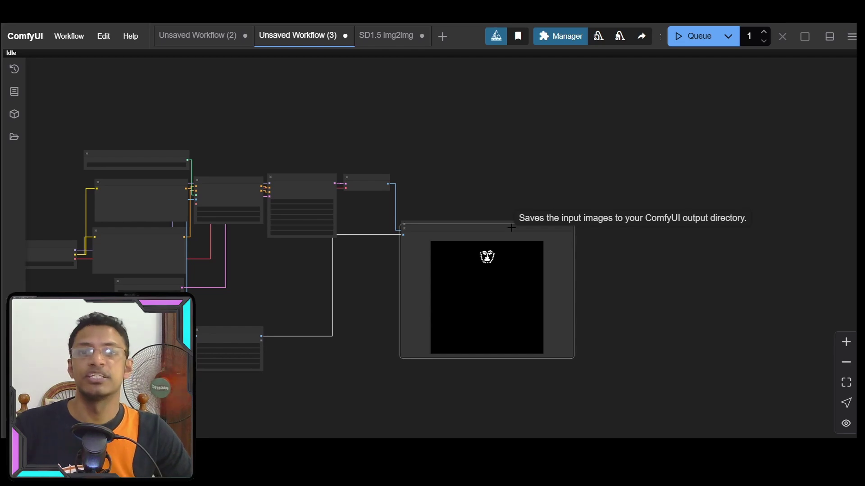
scroll(414, 215, up, 12)
scroll(422, 189, down, 7)
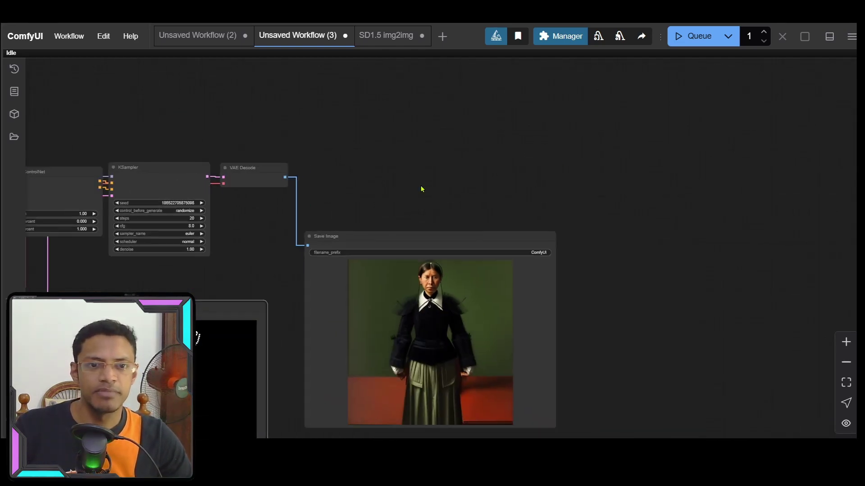
- Generate two more portraits with random seeds and inspect the figures in the Save Image node
click(691, 34)
drag(521, 214, 598, 131)
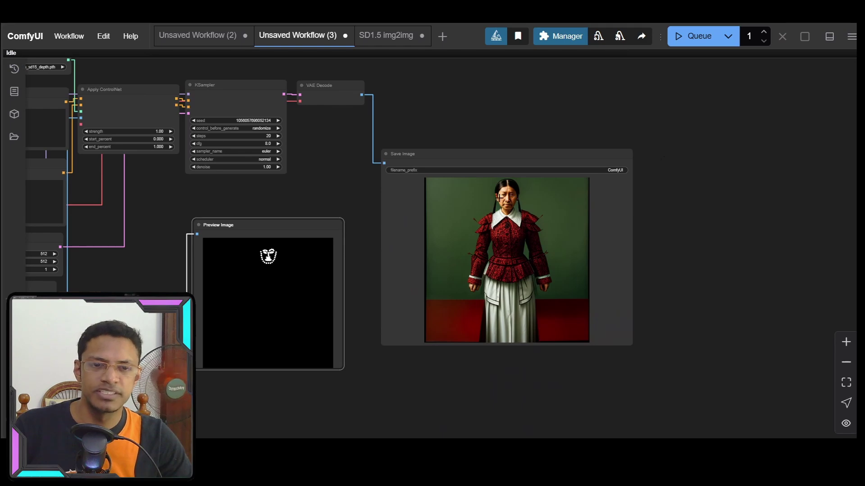
click(684, 35)
scroll(631, 252, up, 3)
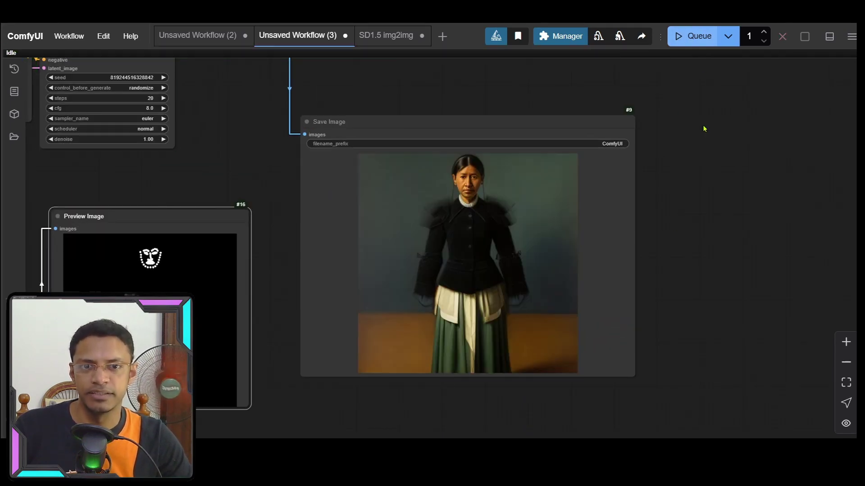
scroll(334, 208, down, 4)
- Enable hand and body detection in the OpenPose Pose node, keeping face detection enabled and scale_stick_for_xinsr_cn disabled
scroll(354, 224, up, 7)
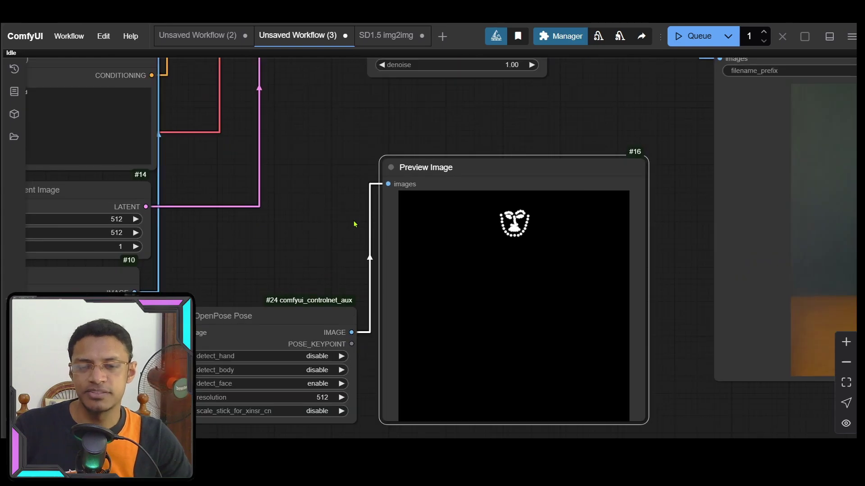
scroll(377, 215, down, 2)
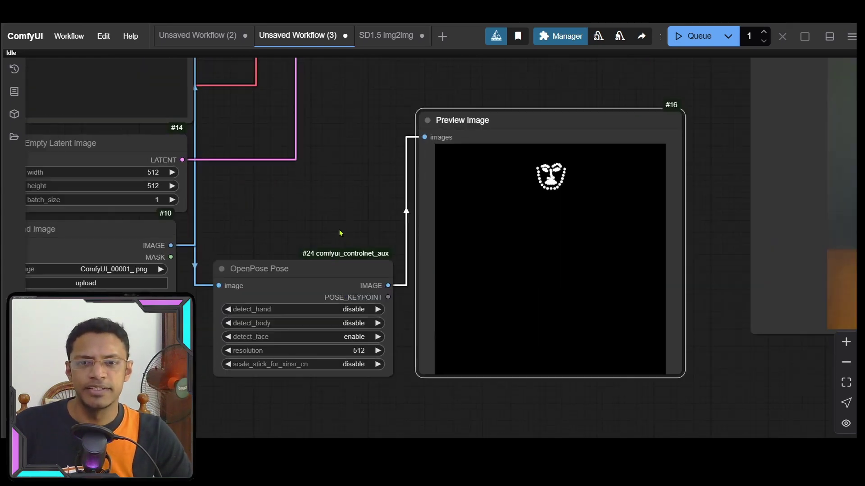
scroll(340, 206, up, 3)
scroll(340, 206, down, 2)
scroll(419, 226, up, 4)
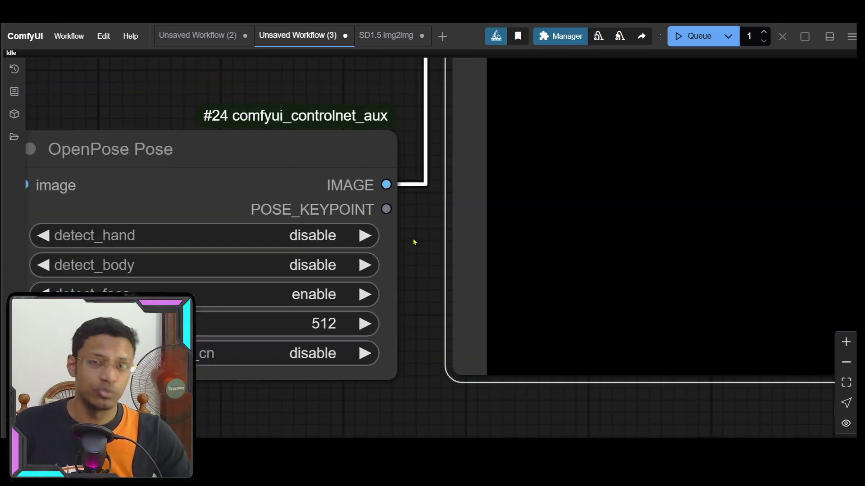
drag(419, 259, 548, 251)
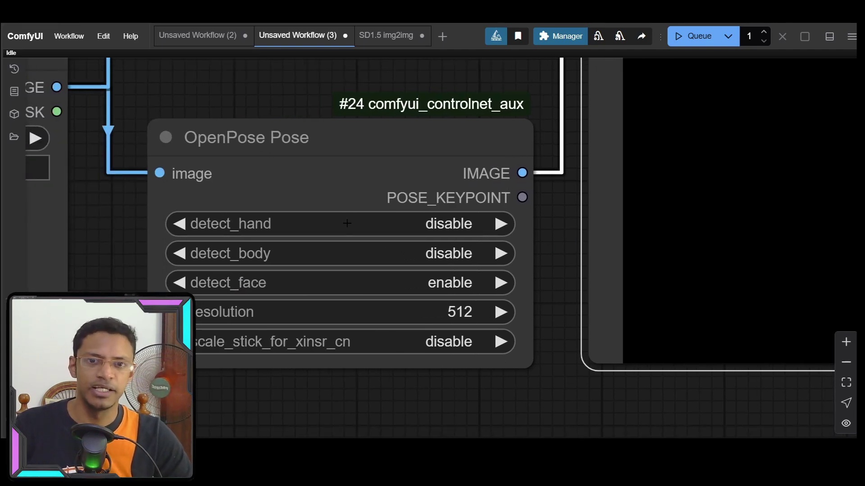
click(481, 224)
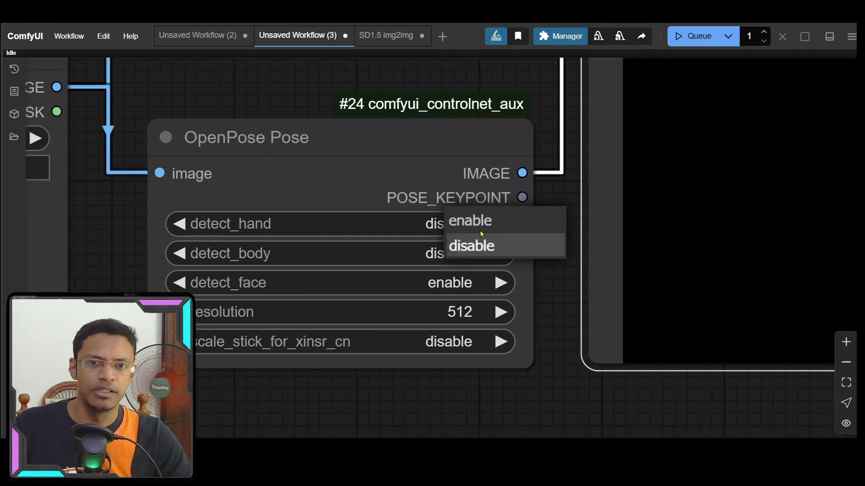
click(477, 221)
click(468, 253)
click(468, 250)
click(451, 341)
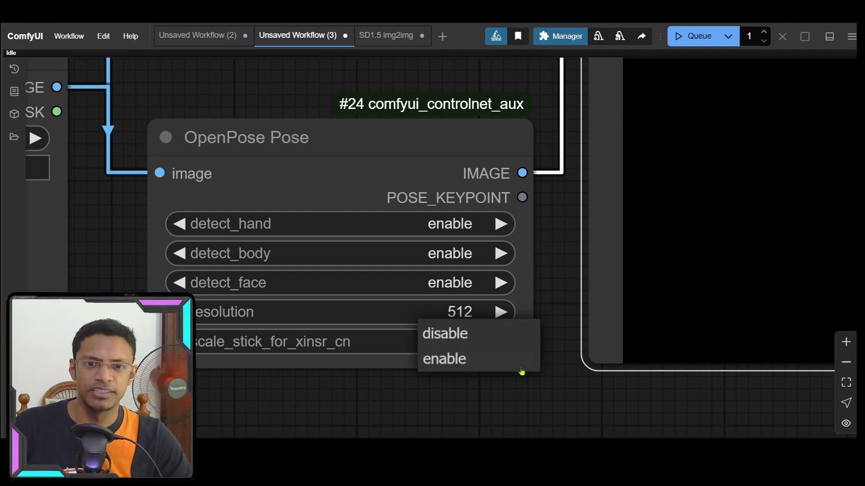
- Generate an image with full pose detection and compare the pose skeleton in the Preview Image node with the figure in the Save Image node
scroll(573, 385, down, 5)
drag(573, 386, 200, 421)
scroll(323, 248, down, 8)
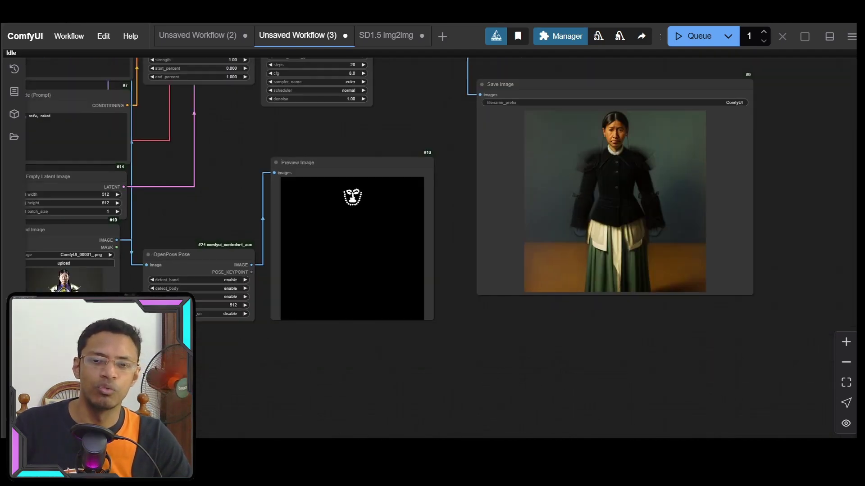
key(ctrl+Return)
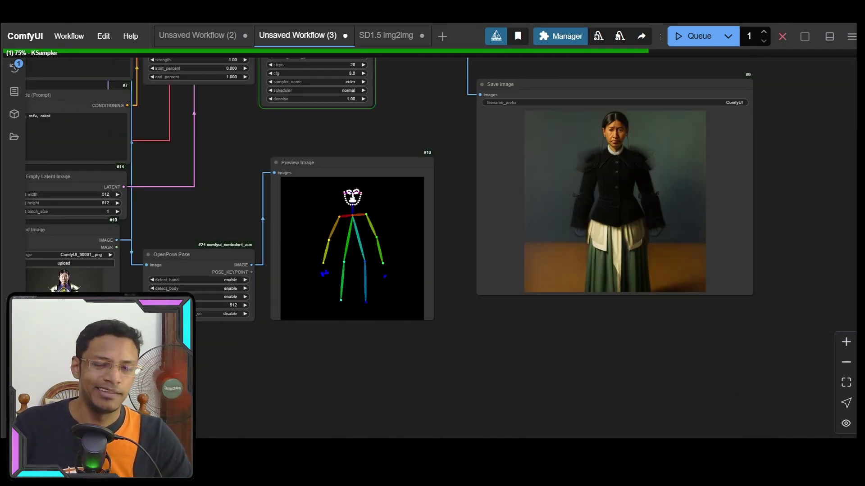
drag(775, 241, 667, 316)
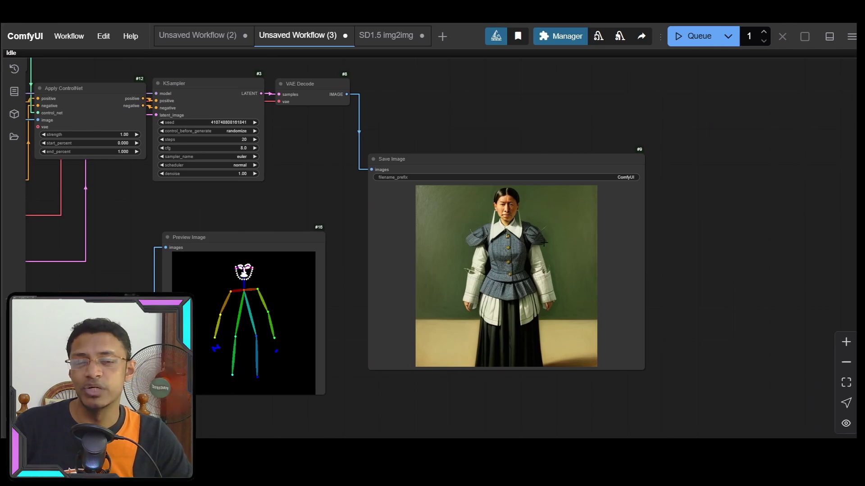
drag(242, 361, 426, 295)
drag(549, 376, 543, 342)
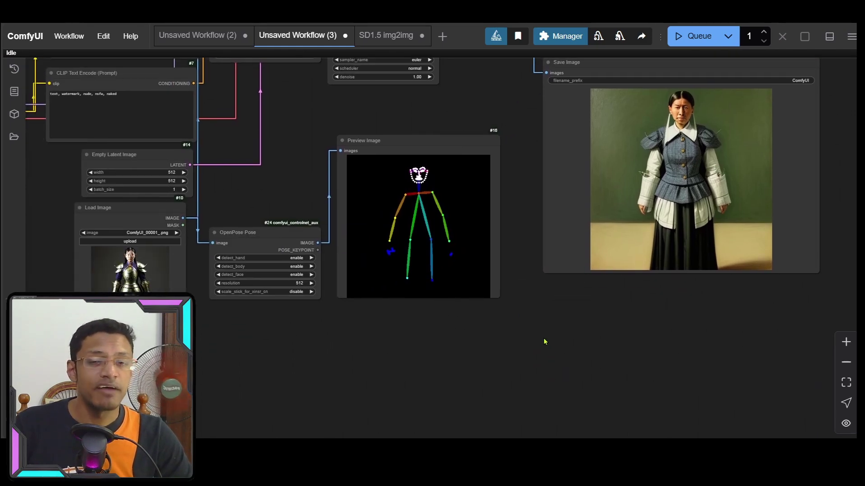
- Move the Load Image node slightly farther below the Empty Latent Image node
drag(214, 352, 197, 301)
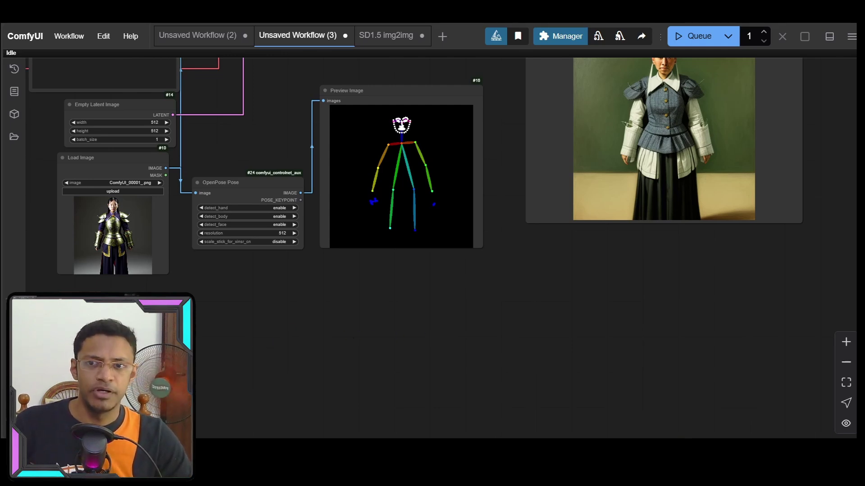
drag(131, 164, 135, 172)
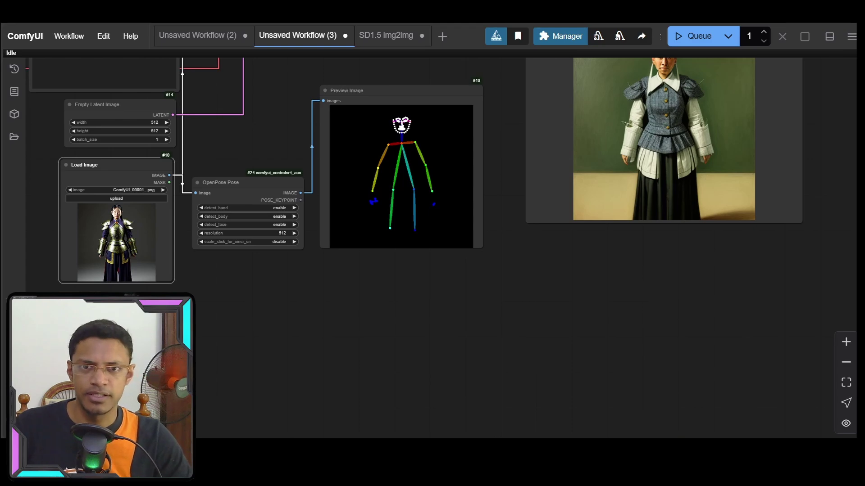
- Examine the source image, the Pad Image for Outpainting settings and the padded image preview
drag(300, 192, 309, 296)
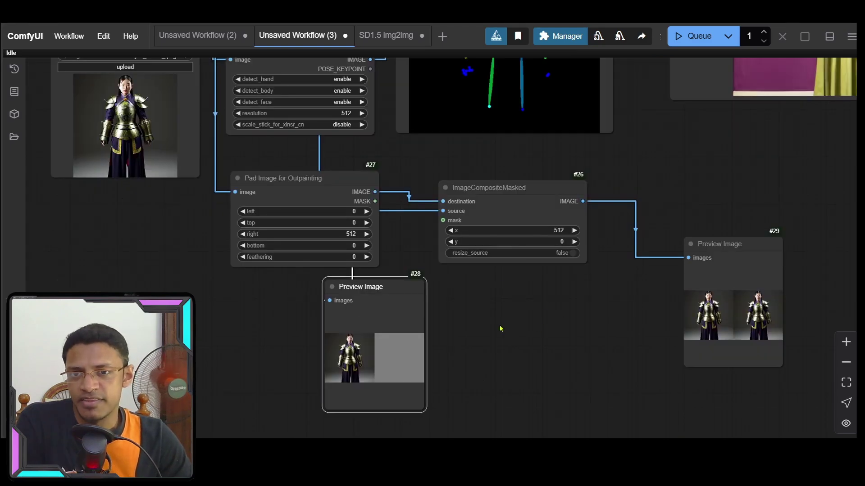
drag(143, 273, 318, 303)
scroll(288, 171, up, 5)
drag(357, 270, 251, 179)
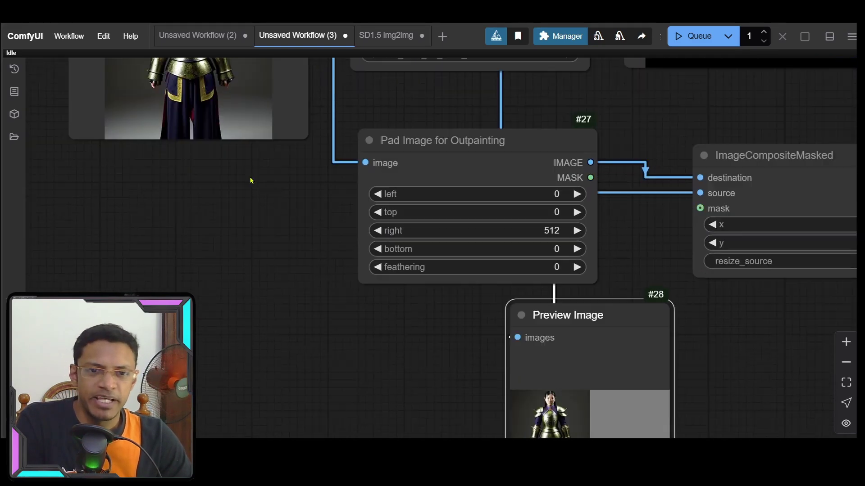
scroll(347, 84, up, 1)
drag(609, 264, 497, 163)
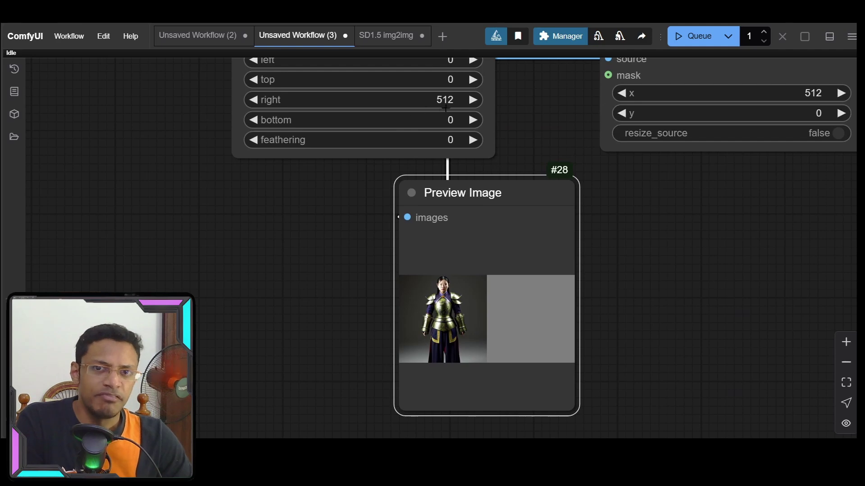
scroll(396, 313, up, 7)
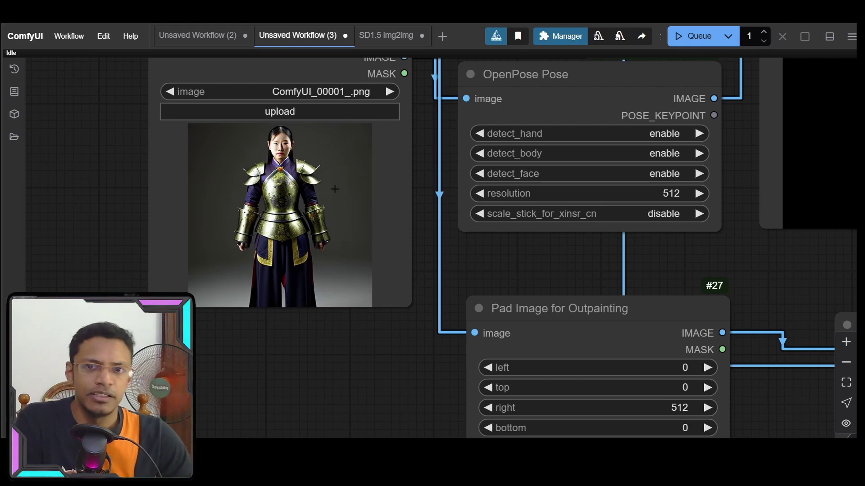
scroll(450, 344, down, 2)
scroll(450, 344, up, 3)
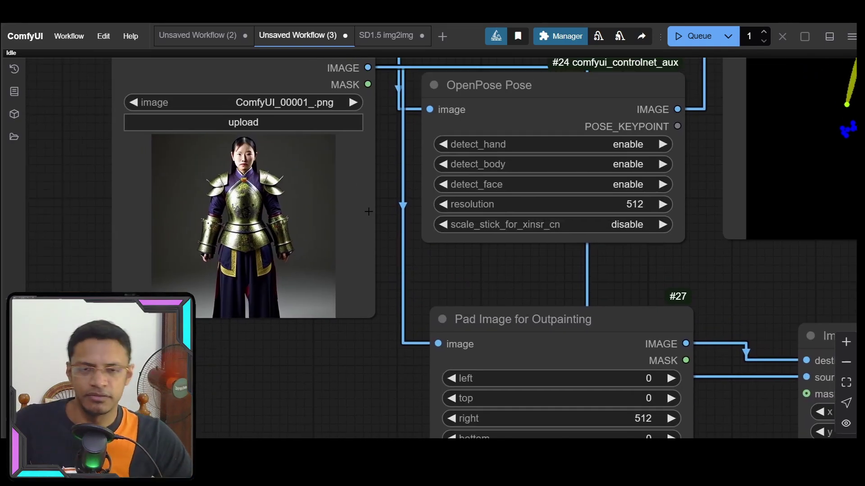
scroll(368, 212, down, 3)
scroll(405, 271, down, 3)
scroll(450, 293, up, 6)
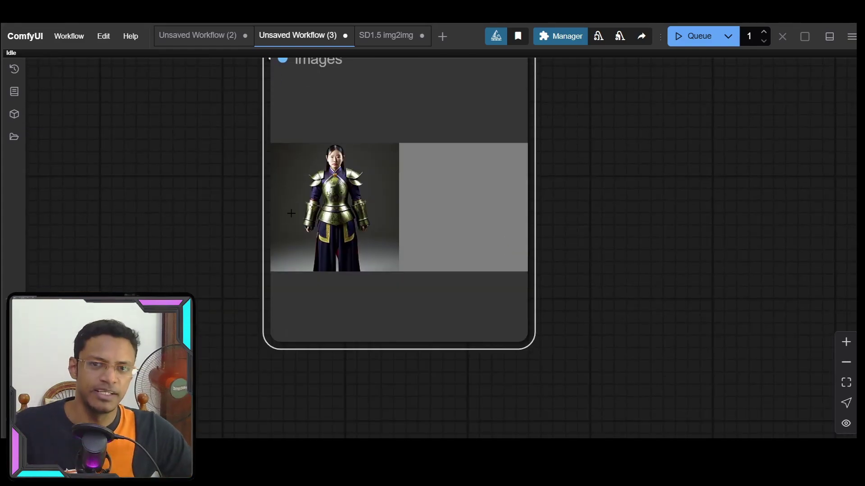
scroll(400, 218, down, 4)
drag(387, 344, 516, 324)
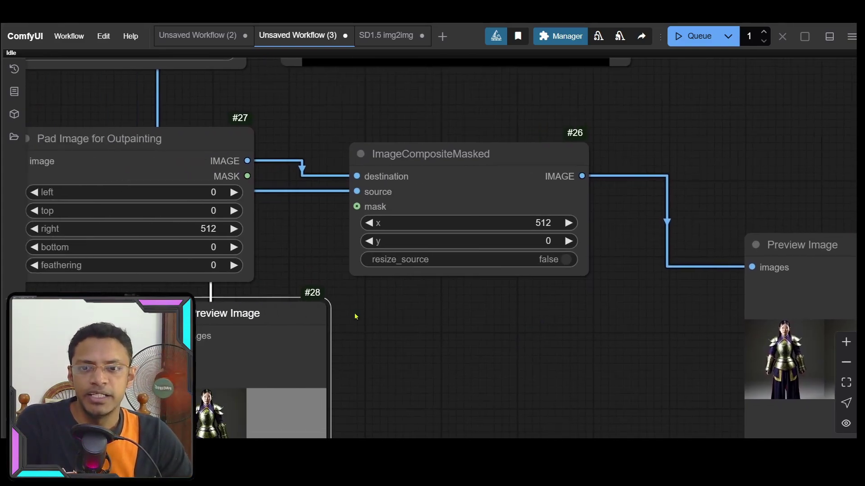
scroll(355, 317, down, 5)
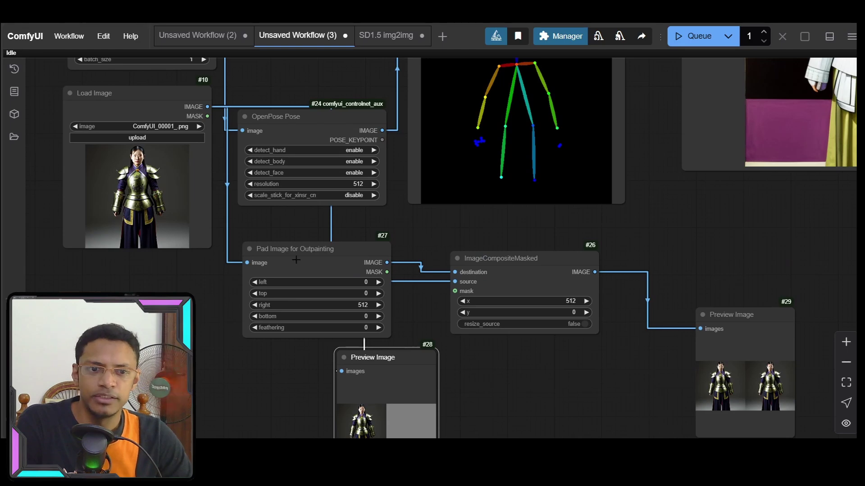
scroll(417, 412, up, 6)
drag(460, 395, 451, 270)
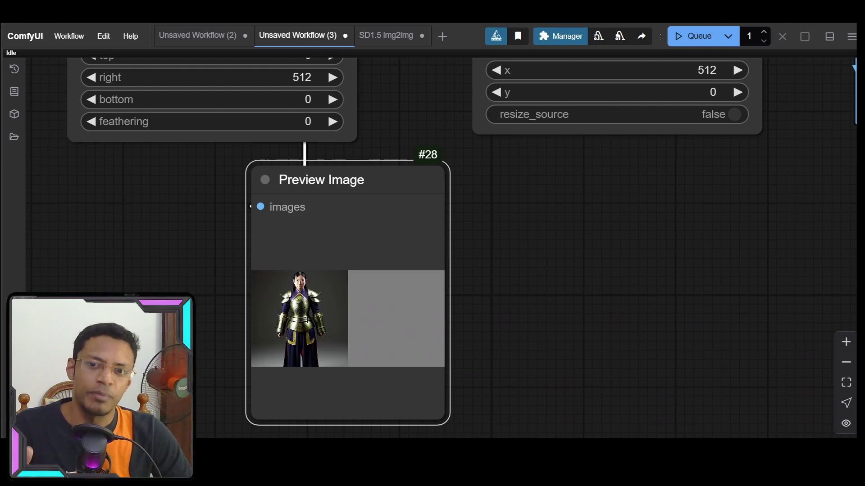
- Examine the ImageCompositeMasked node, its side-by-side image preview and the OpenPose Pose nodes above it
scroll(403, 241, down, 4)
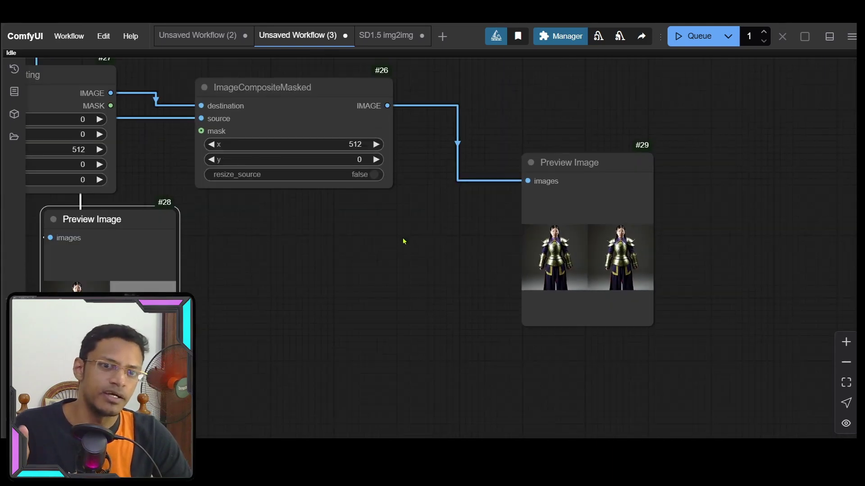
drag(595, 258, 246, 260)
scroll(246, 260, up, 5)
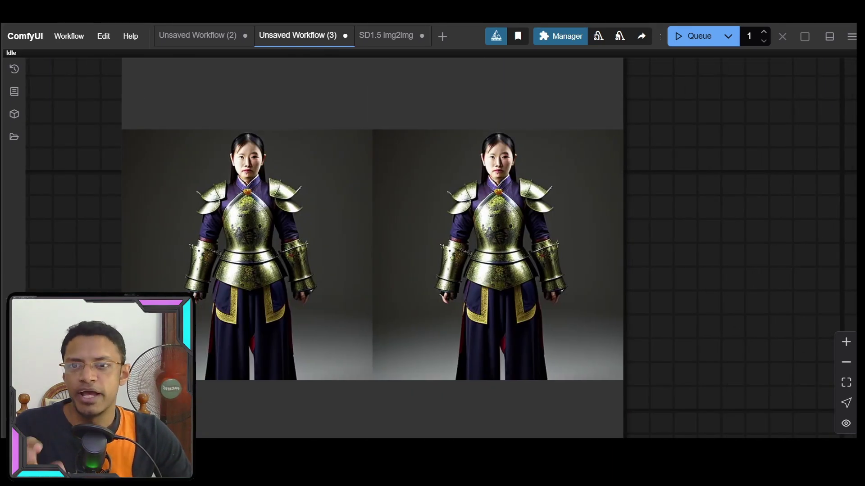
scroll(151, 167, down, 10)
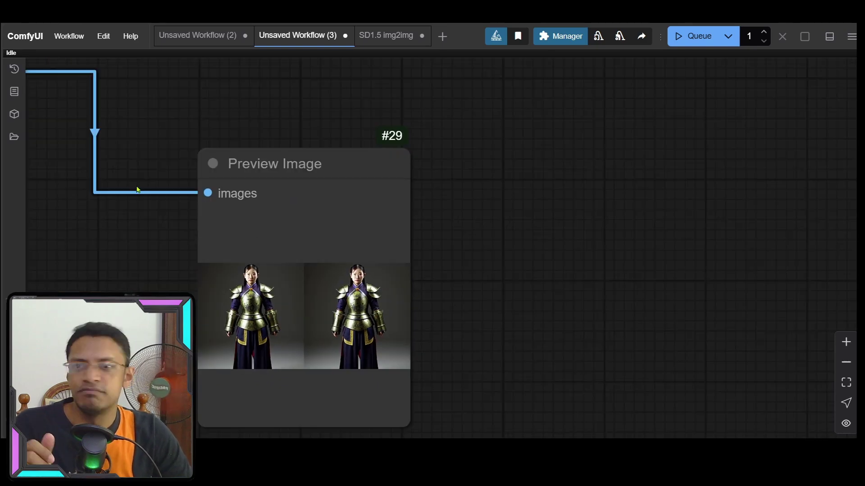
drag(151, 167, 414, 275)
scroll(440, 286, up, 5)
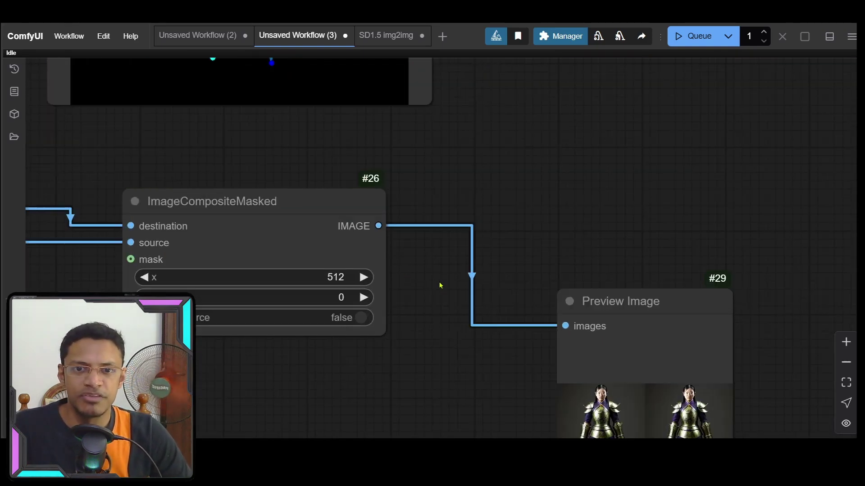
drag(434, 201, 517, 294)
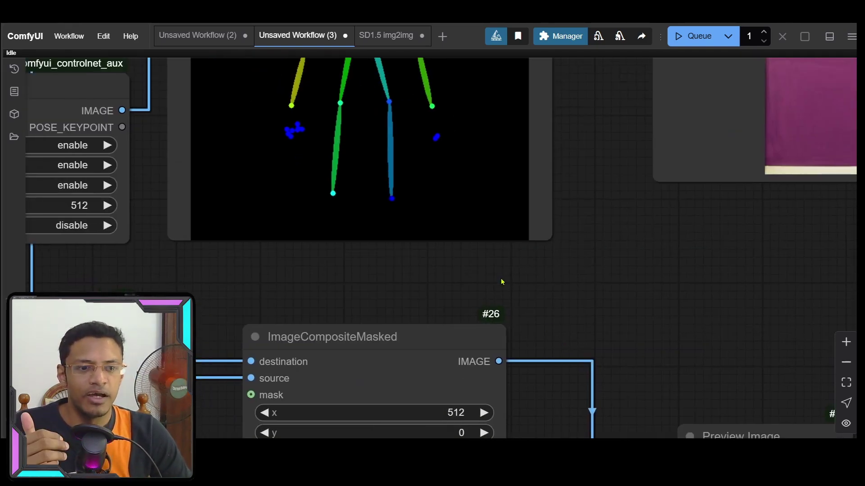
drag(468, 278, 739, 286)
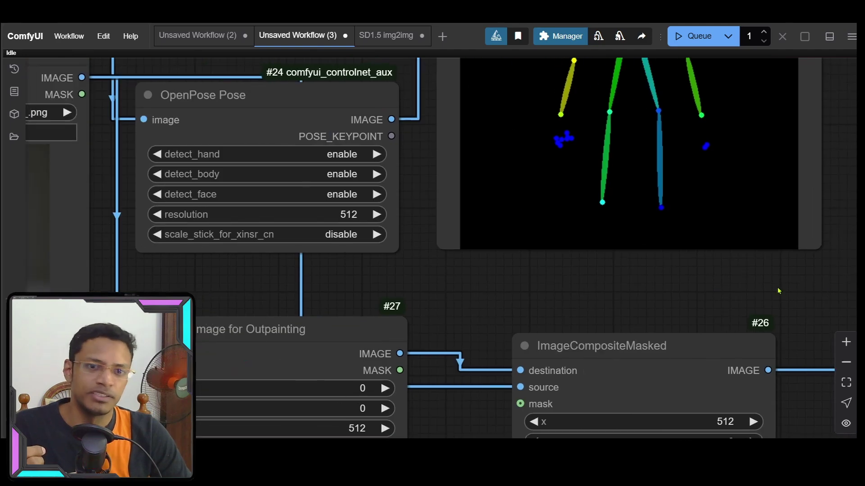
scroll(605, 286, down, 7)
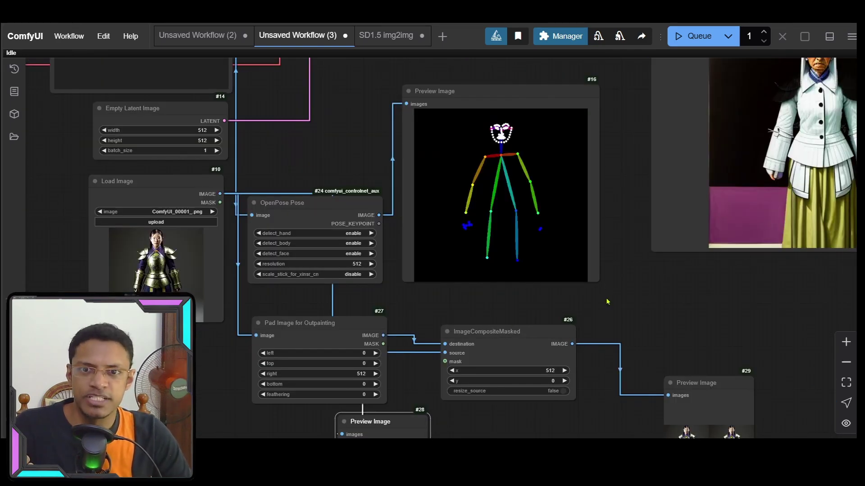
- Line up ImageCompositeMasked with its Preview Image node, and connect the composite's IMAGE output to the OpenPose Pose image input
drag(567, 354, 545, 341)
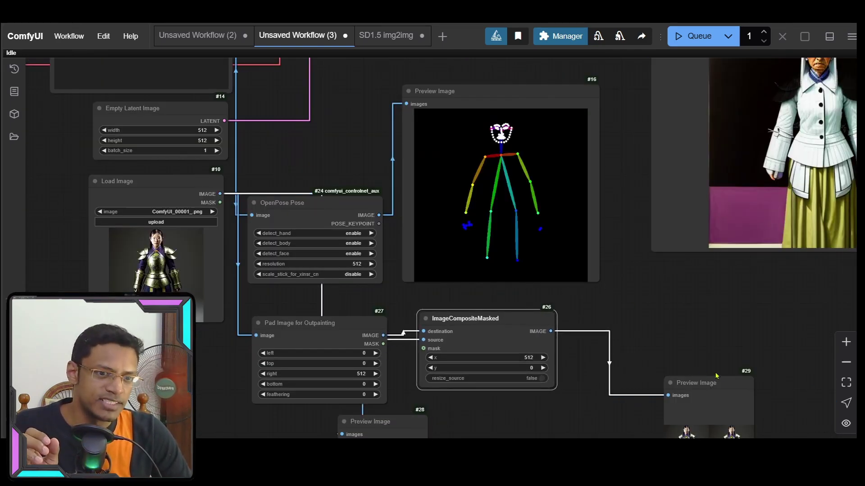
drag(700, 382, 641, 318)
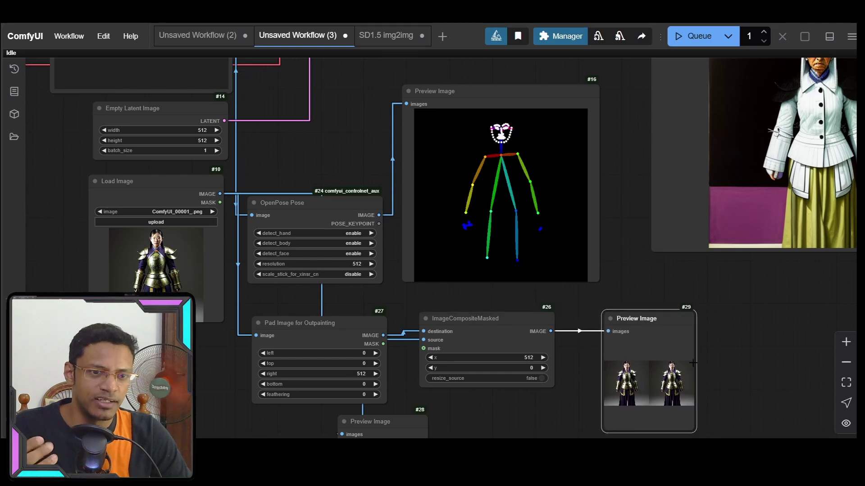
drag(564, 357, 623, 380)
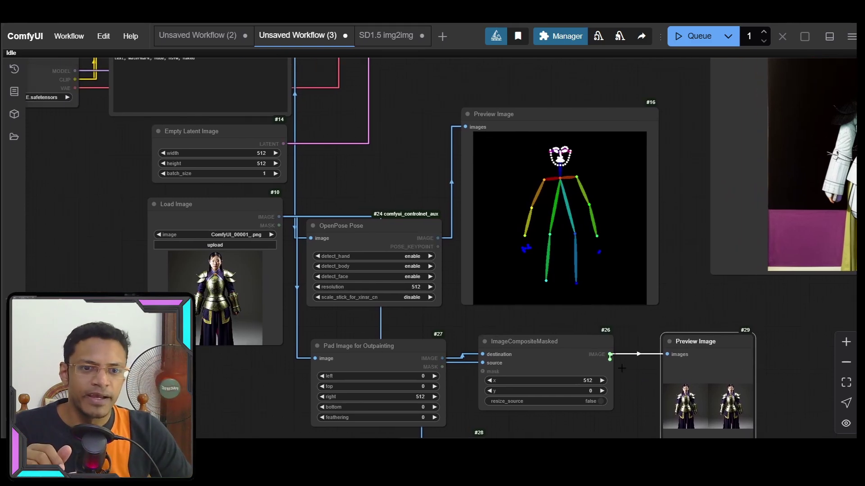
drag(482, 355, 335, 229)
- Set the Empty Latent Image node to a width of 1024 and a height of 512
drag(309, 139, 432, 245)
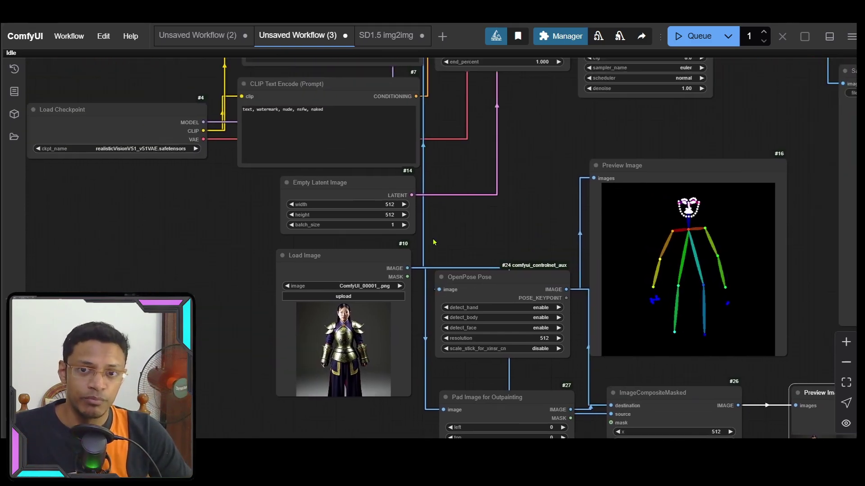
scroll(411, 247, up, 5)
click(334, 197)
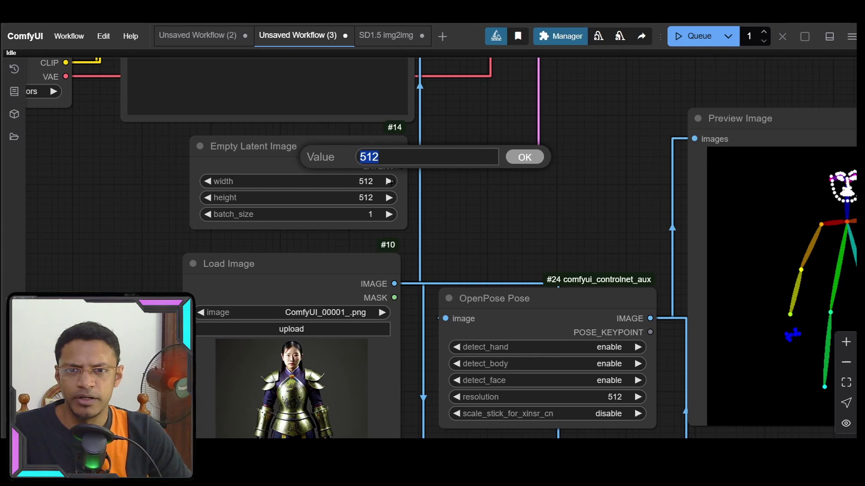
text(768)
key(Return)
click(342, 180)
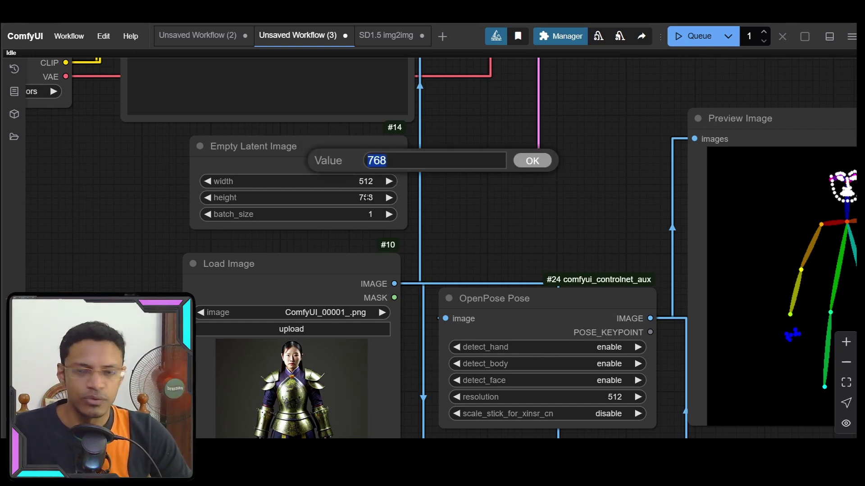
text(1024)
key(Return)
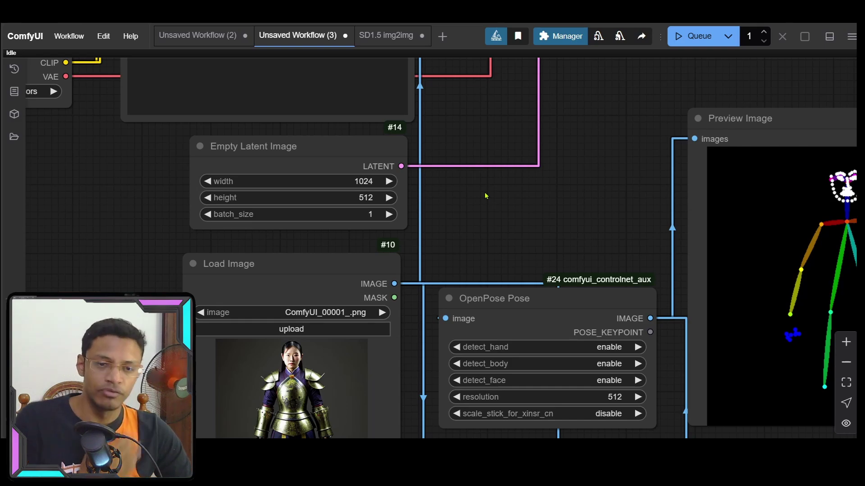
- Run the workflow with the composited image and check the pose preview
drag(624, 224, 332, 171)
scroll(333, 171, down, 4)
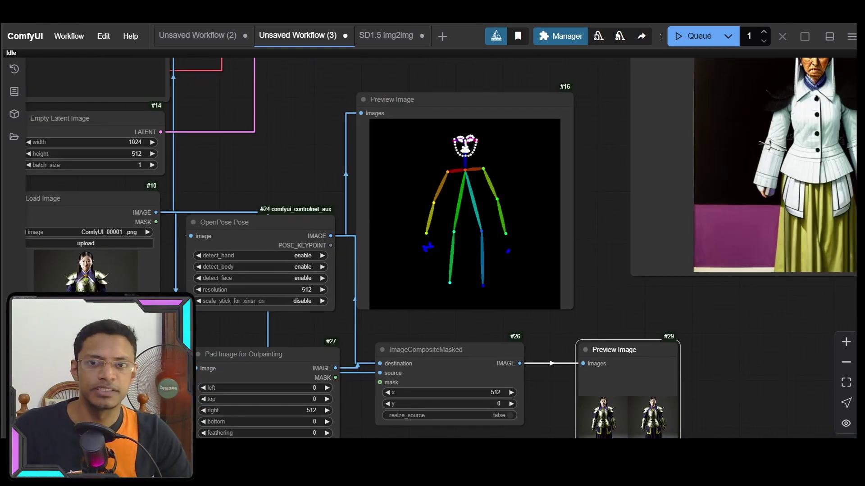
click(696, 37)
scroll(642, 271, up, 3)
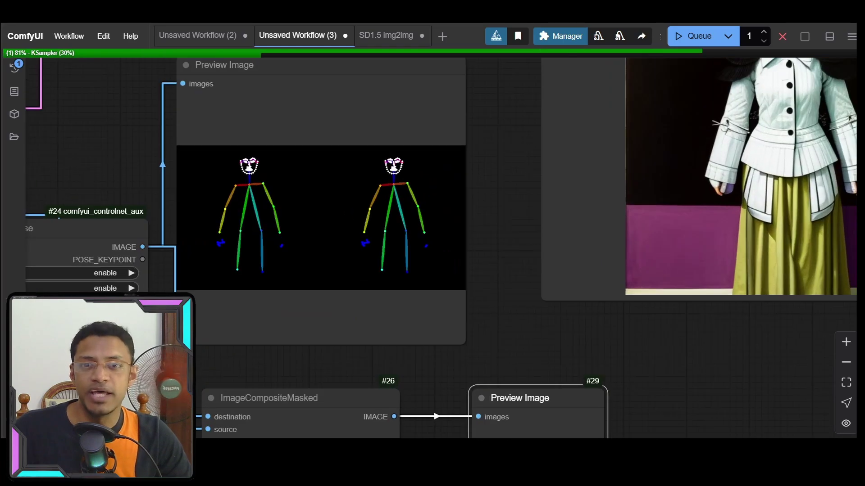
scroll(531, 226, down, 4)
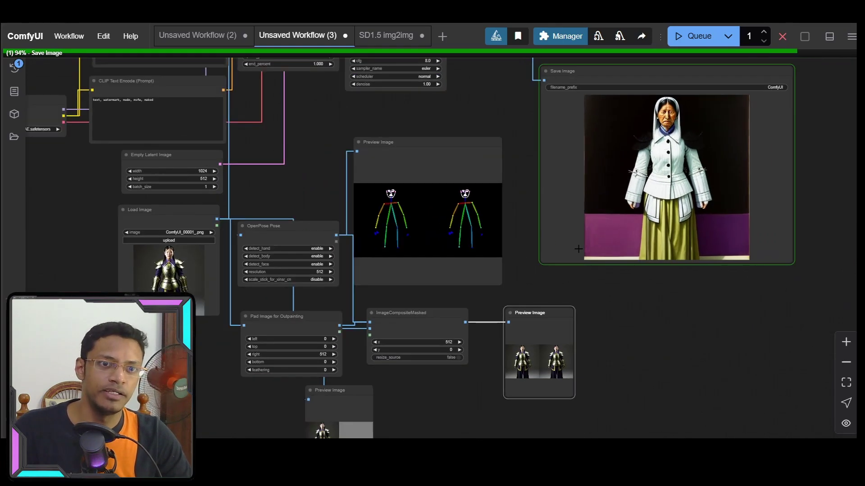
- Look over the pose and composite previews, and queue the workflow once more
scroll(450, 270, up, 2)
drag(407, 333, 304, 96)
drag(677, 202, 661, 248)
click(692, 37)
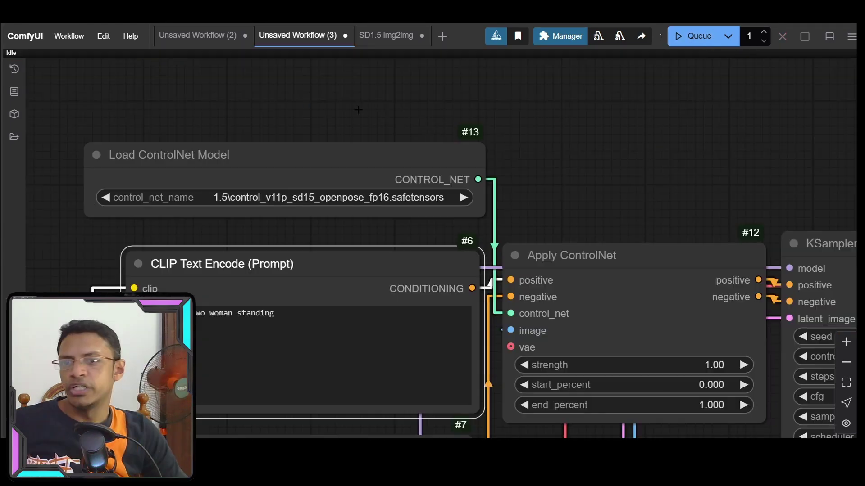
- Generate the image again from the positive prompt "portrait of two woman standing"
scroll(750, 163, down, 5)
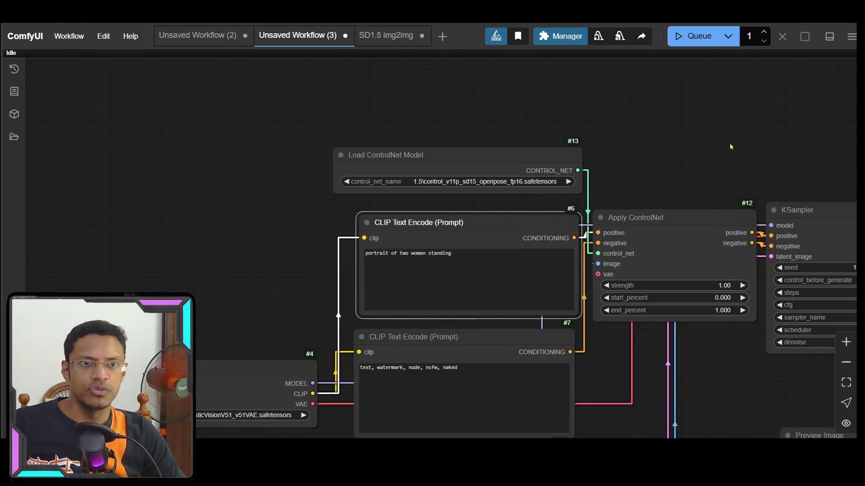
drag(729, 145, 517, 153)
click(689, 35)
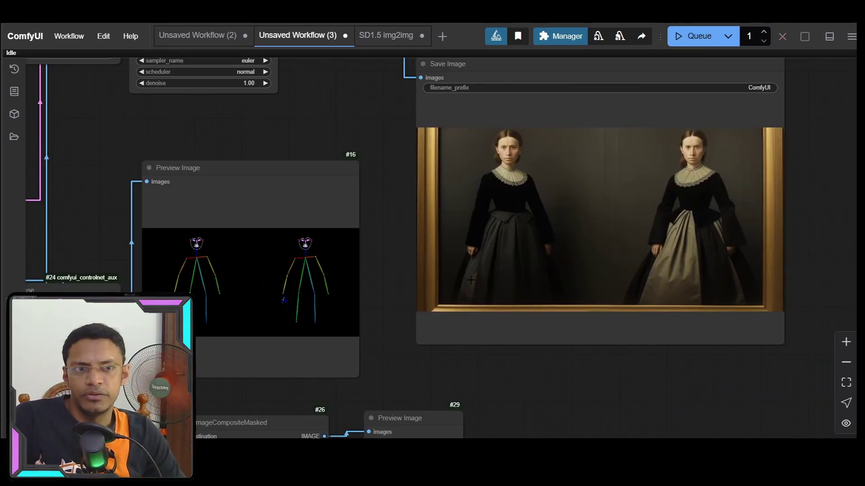
- Examine the saved two-figure image, the latent image dimensions and the doubled OpenPose preview
scroll(441, 277, up, 5)
scroll(338, 281, down, 5)
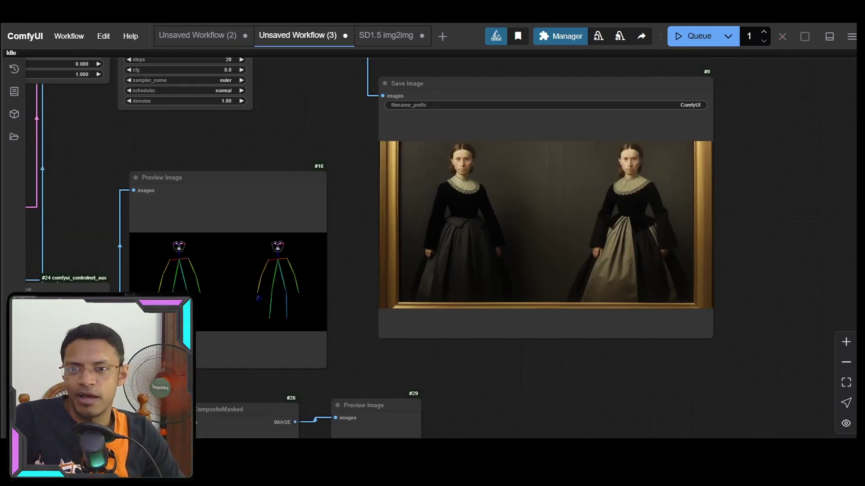
scroll(520, 190, up, 6)
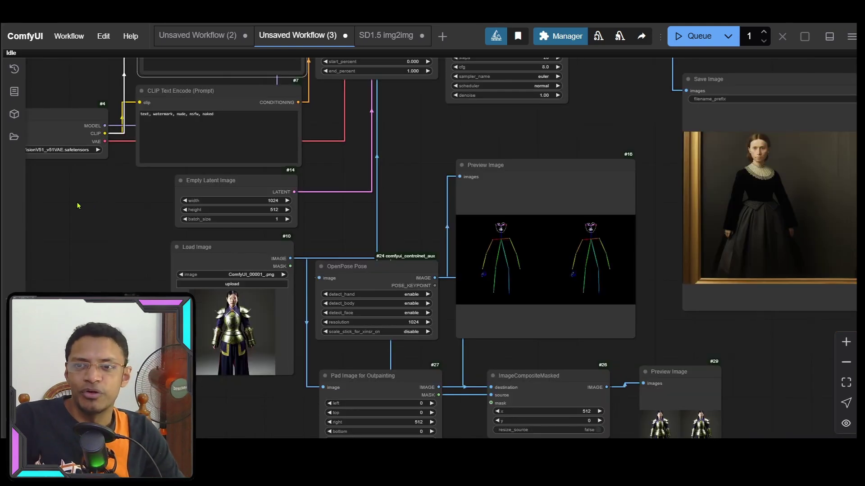
scroll(210, 108, up, 10)
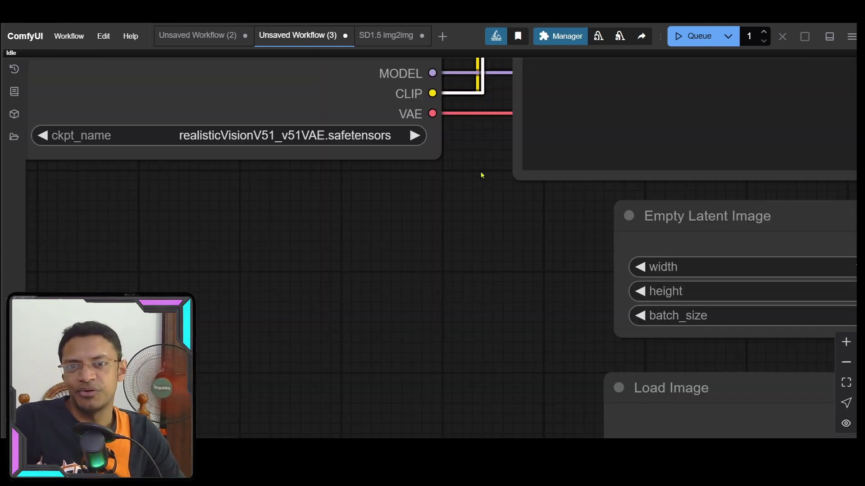
scroll(480, 175, right, 10)
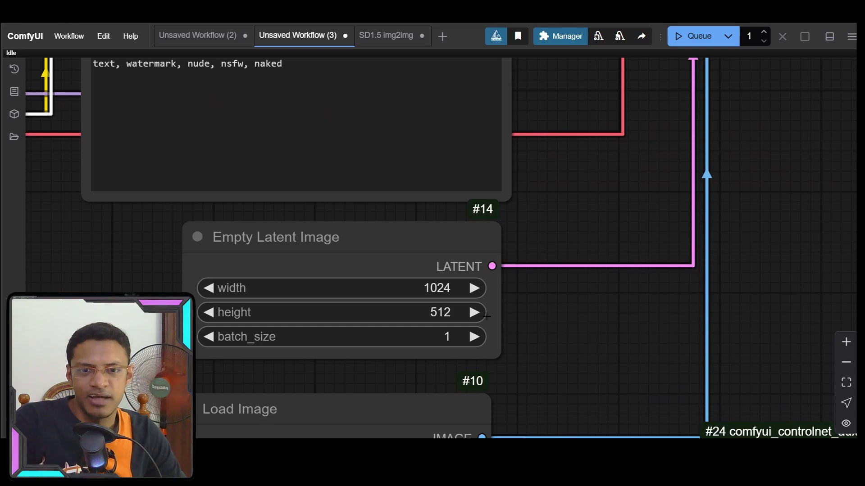
scroll(487, 317, down, 5)
scroll(467, 195, right, 10)
scroll(527, 209, up, 6)
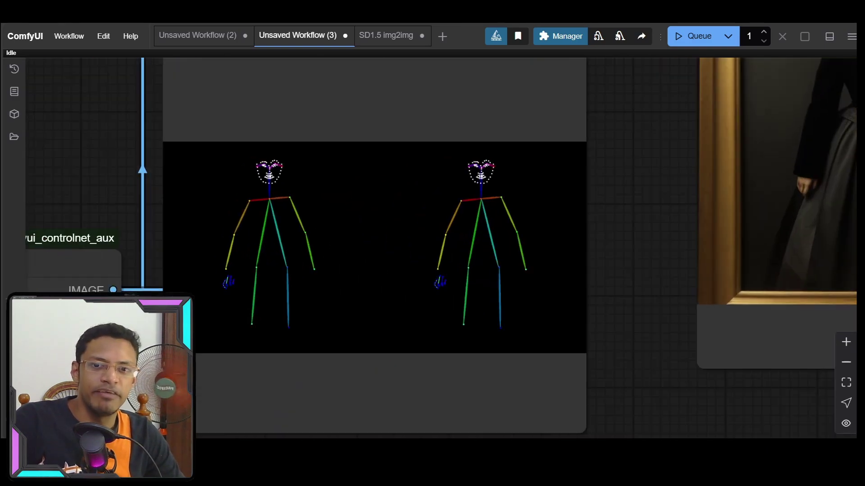
scroll(423, 261, up, 2)
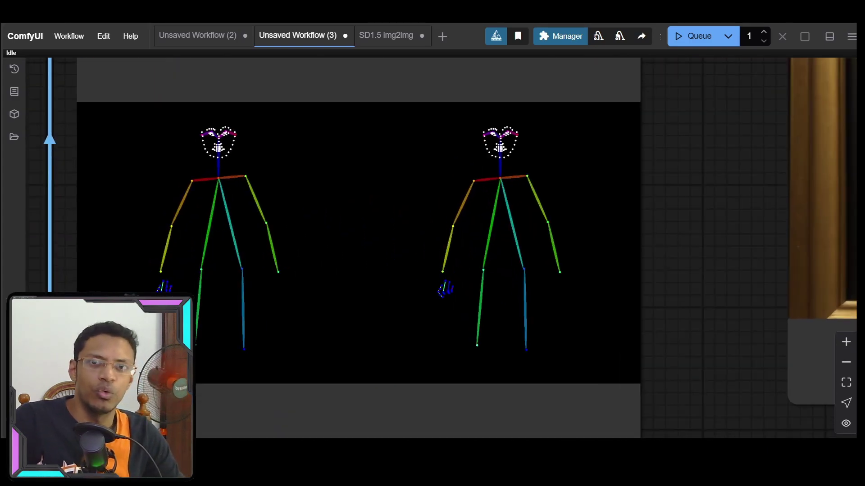
- Compare the two women in the saved image with the doubled pose preview and the latent image size
scroll(359, 296, down, 6)
scroll(579, 224, down, 2)
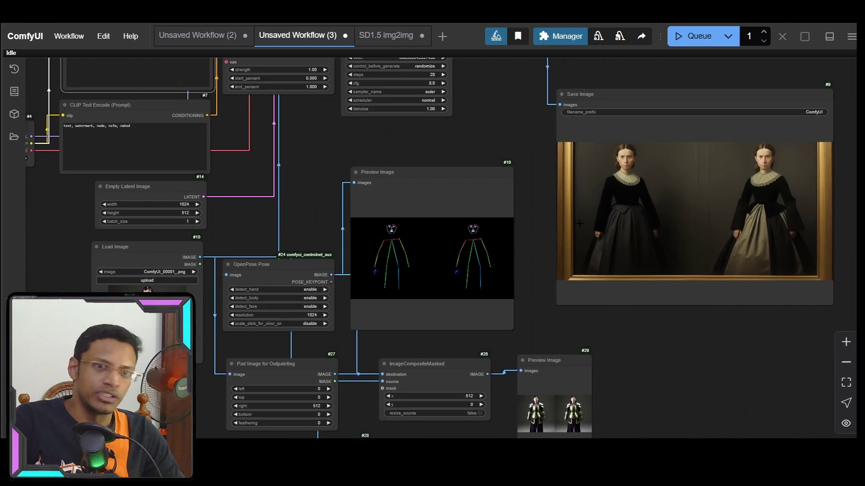
drag(712, 200, 351, 228)
scroll(352, 228, up, 4)
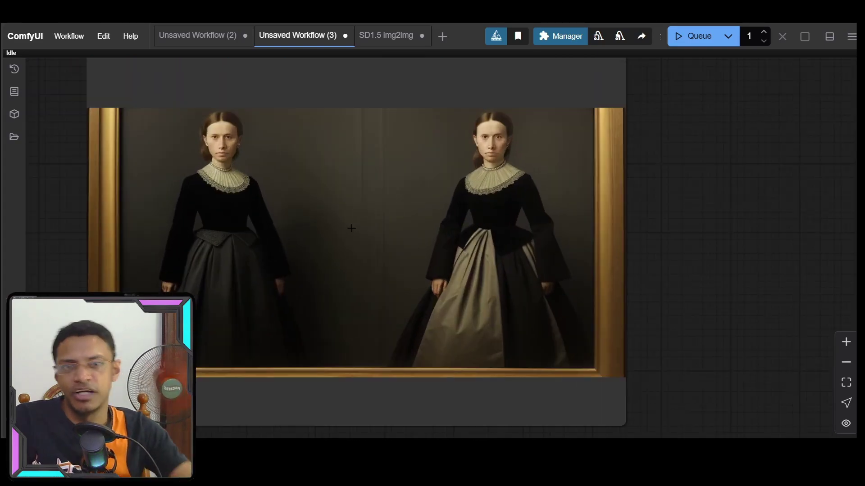
scroll(389, 251, down, 3)
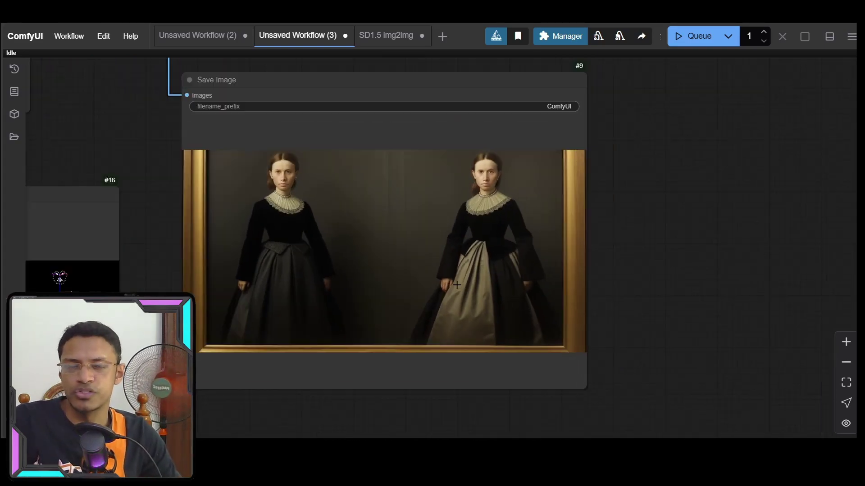
scroll(342, 234, up, 4)
scroll(80, 258, down, 4)
scroll(80, 258, left, 3)
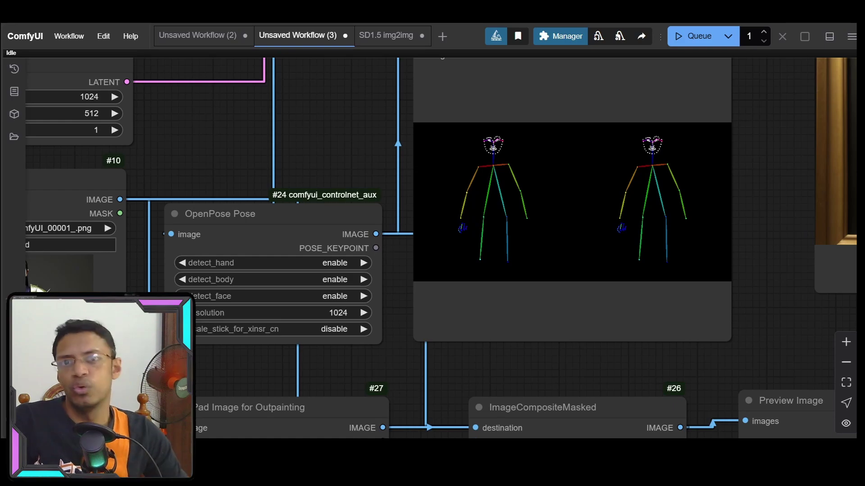
scroll(586, 292, up, 3)
scroll(585, 293, left, 5)
scroll(566, 264, down, 4)
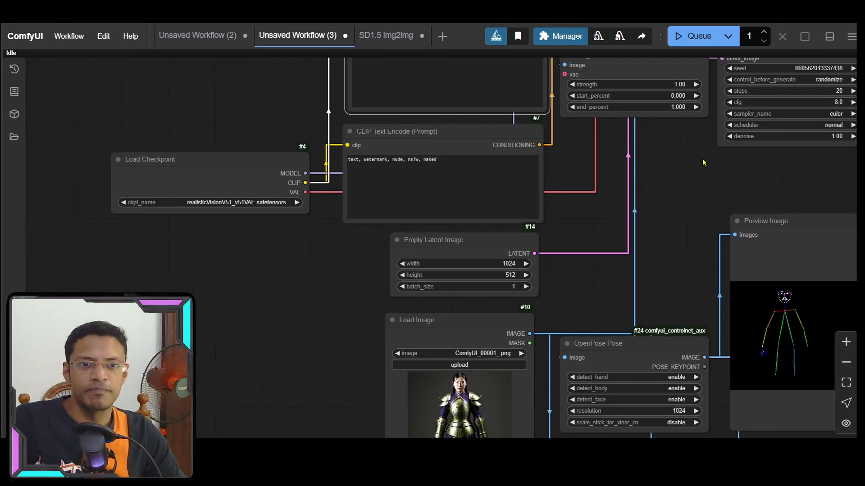
- Run the SD1.5 txt2img workflow with the prompt "portrait of two woman standing" and inspect its saved image
key(ctrl+Tab)
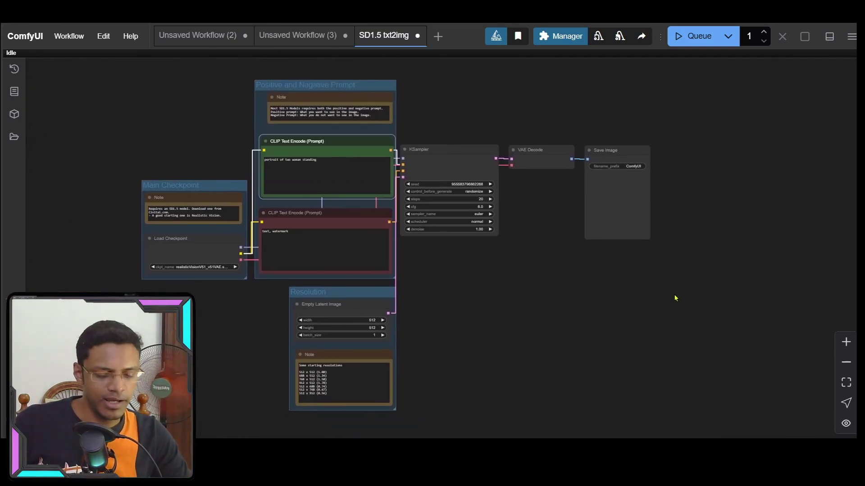
key(ctrl+Return)
scroll(241, 208, up, 5)
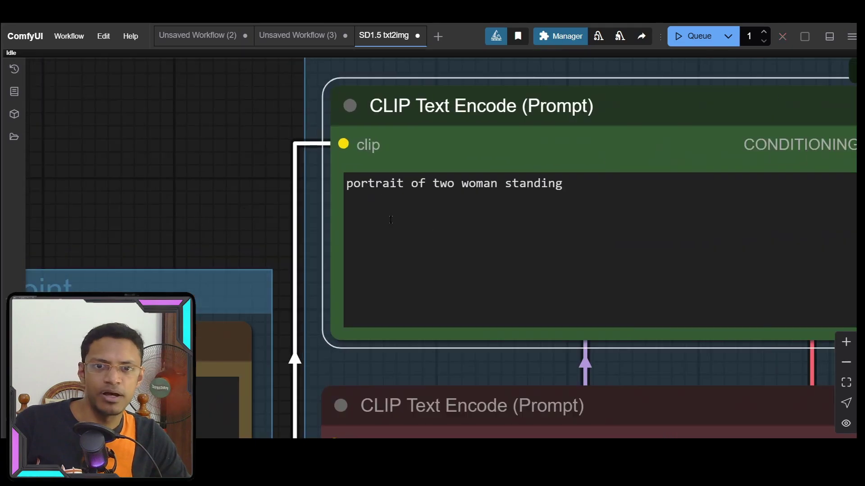
scroll(151, 135, down, 6)
drag(751, 324, 466, 315)
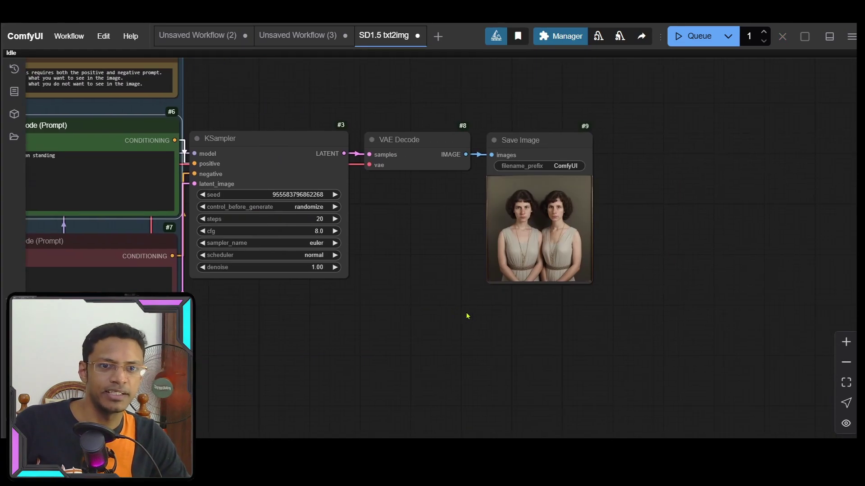
scroll(407, 309, up, 5)
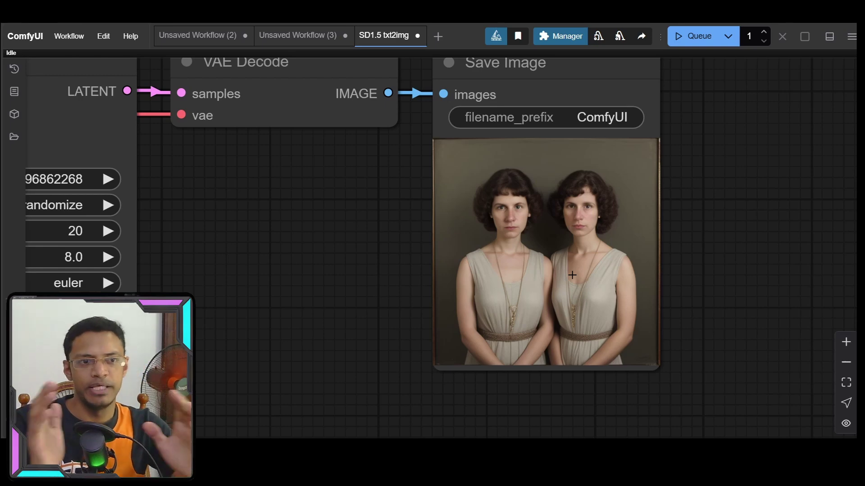
drag(209, 319, 372, 332)
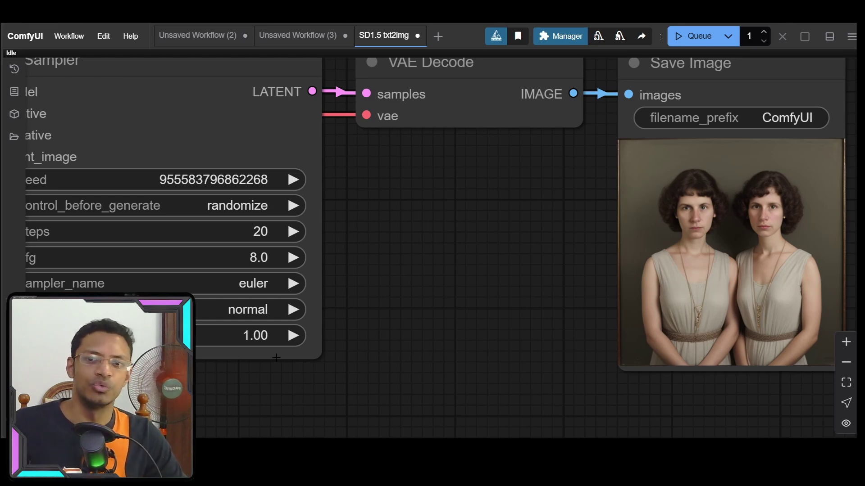
scroll(585, 353, left, 10)
scroll(153, 145, down, 8)
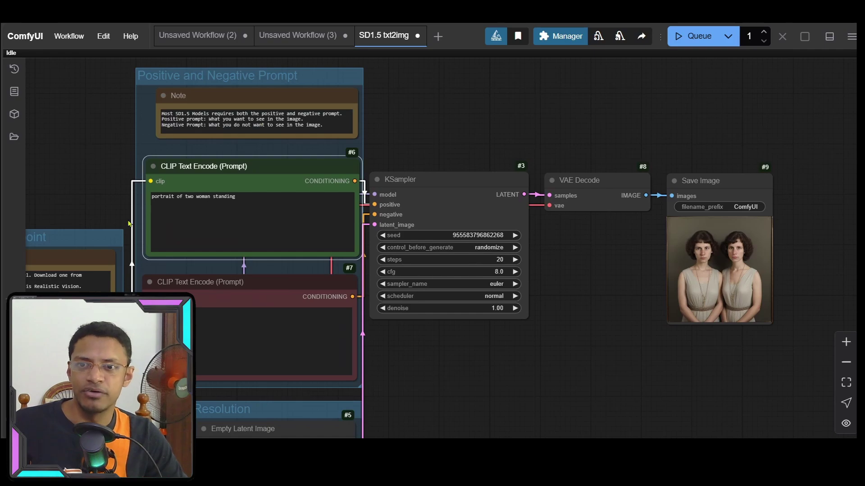
- Return to Unsaved Workflow (3) and review the pose and composite previews, the loaded ControlNet model and the Apply ControlNet node
click(299, 36)
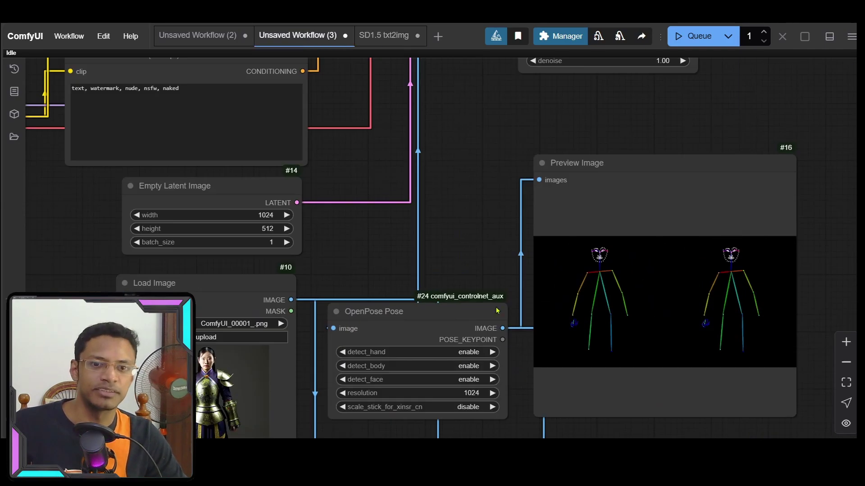
drag(108, 403, 45, 287)
drag(747, 322, 414, 227)
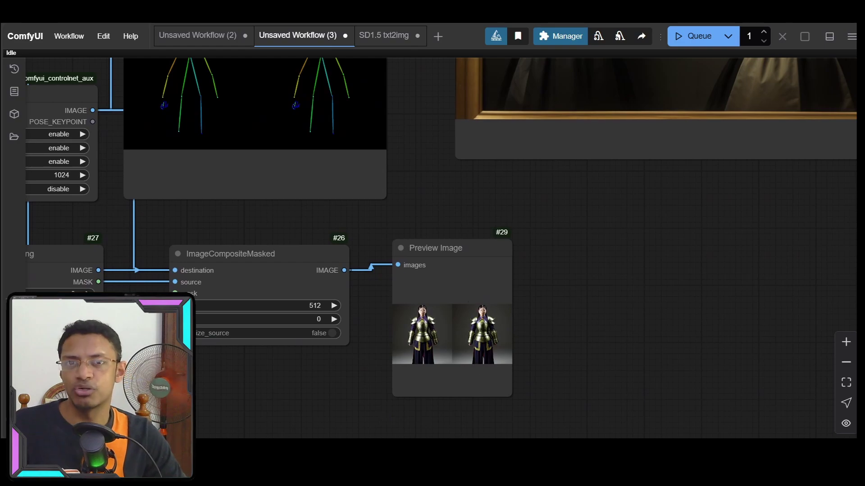
drag(224, 247, 659, 408)
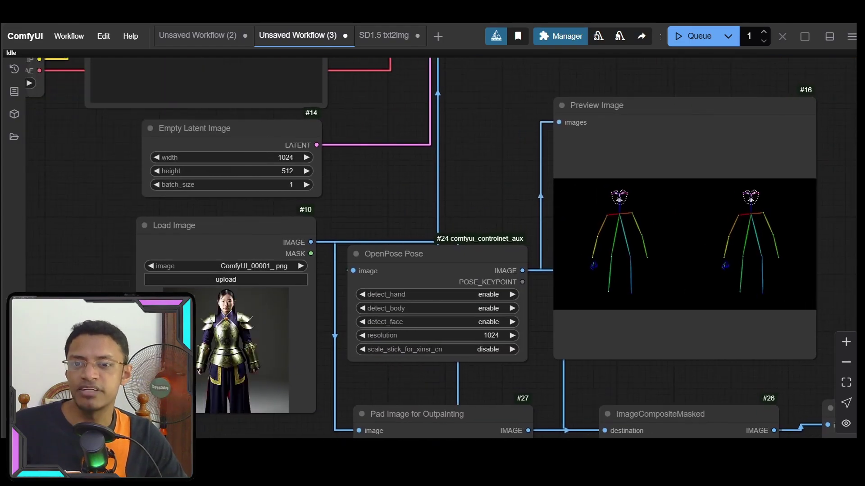
drag(49, 342, 102, 255)
scroll(102, 255, up, 7)
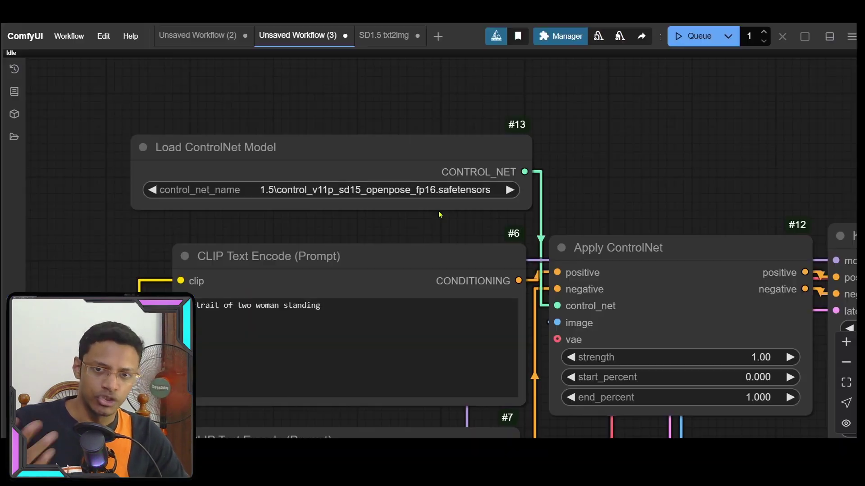
drag(578, 190, 414, 163)
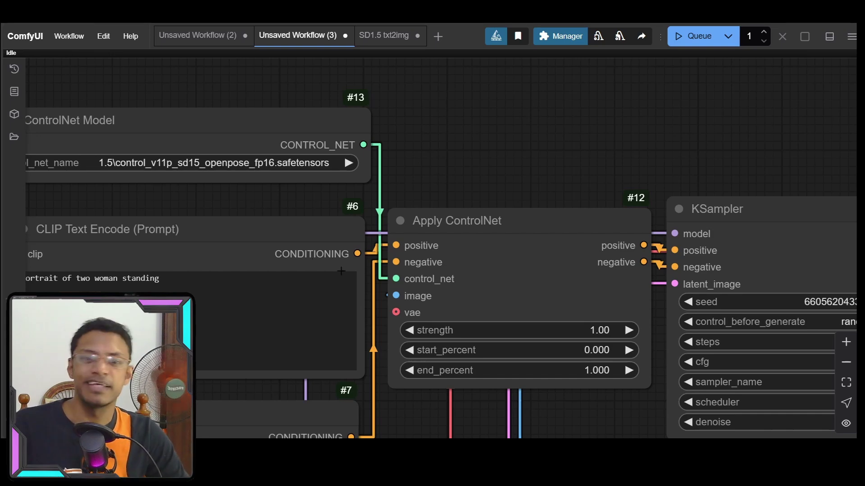
- Enlarge the pose preview node beside the saved image, and bring the pose image into Photopea as a layer over the generated image
scroll(400, 264, down, 8)
drag(477, 321, 434, 181)
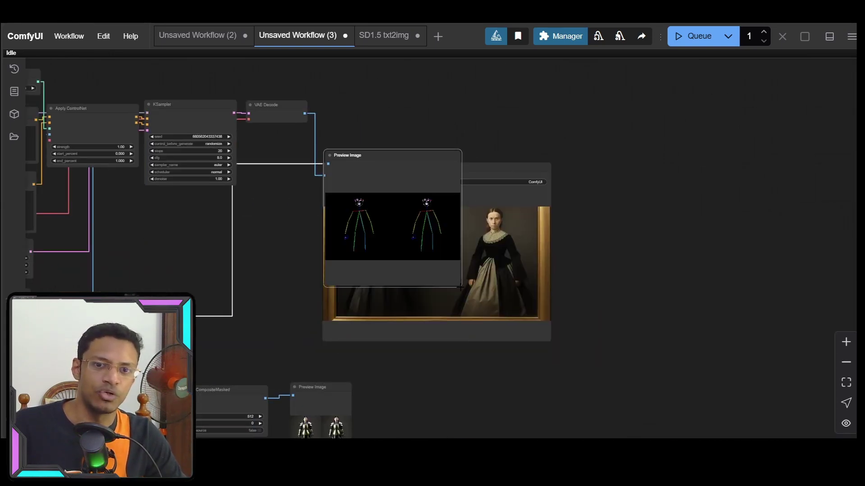
drag(460, 287, 542, 345)
drag(439, 169, 187, 176)
right_click(434, 175)
click(410, 147)
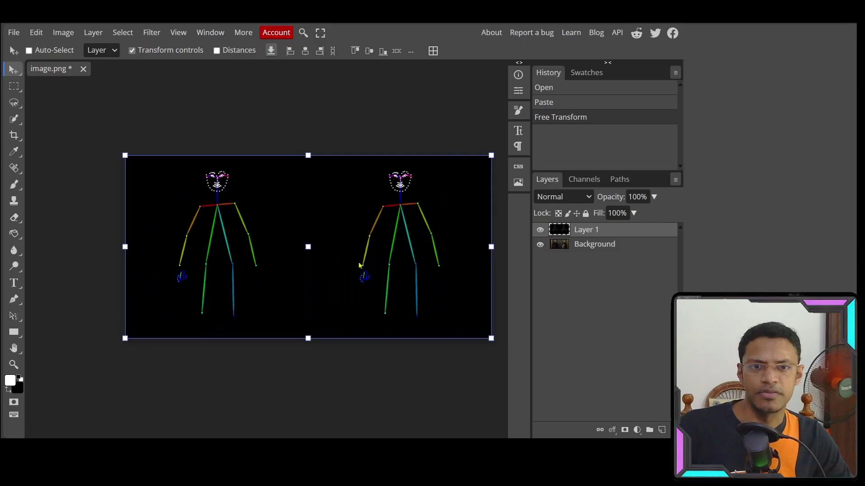
- Set the pose layer's opacity to 47% and compare its facial keypoints with the face of the woman in the darker skirt
drag(603, 198, 582, 203)
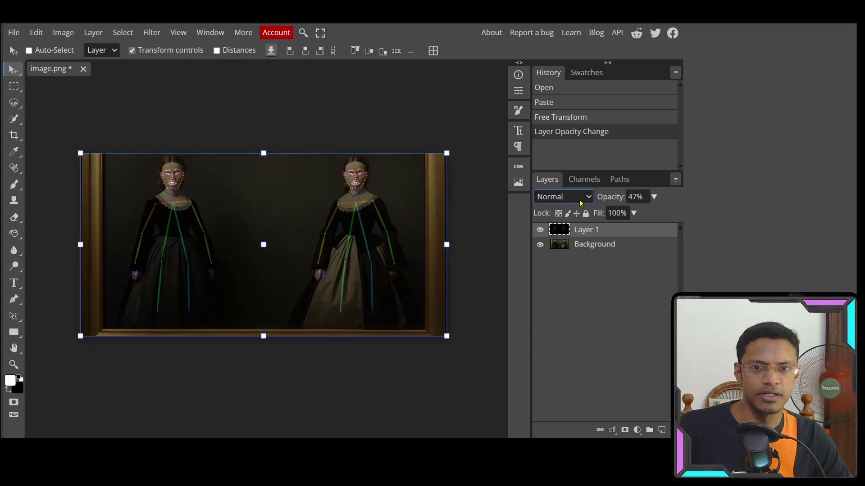
scroll(157, 228, up, 4)
scroll(157, 230, down, 3)
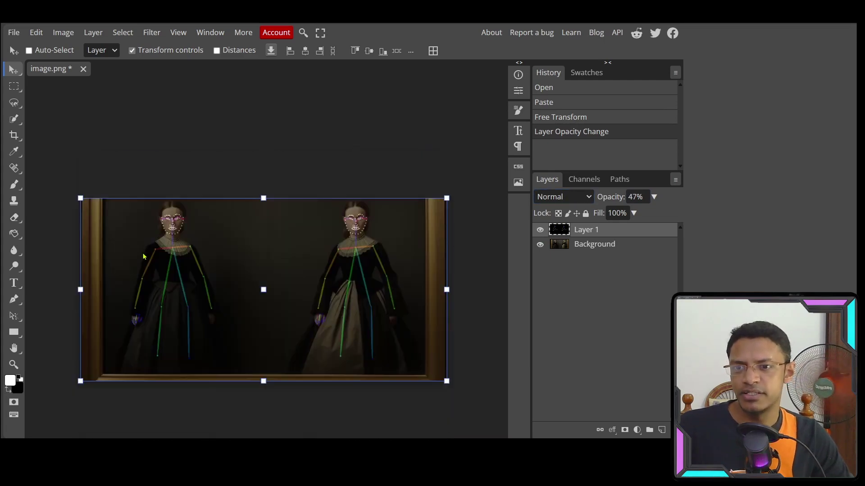
scroll(253, 286, up, 3)
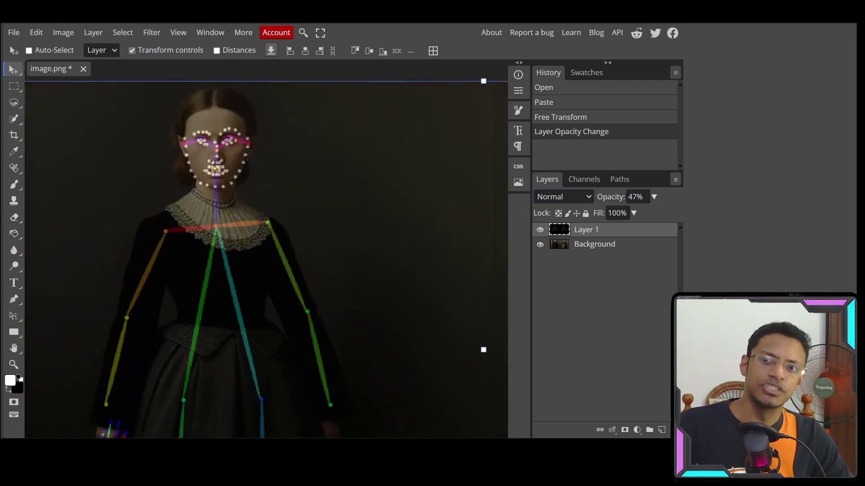
scroll(214, 148, up, 2)
scroll(213, 149, up, 2)
drag(215, 155, 230, 267)
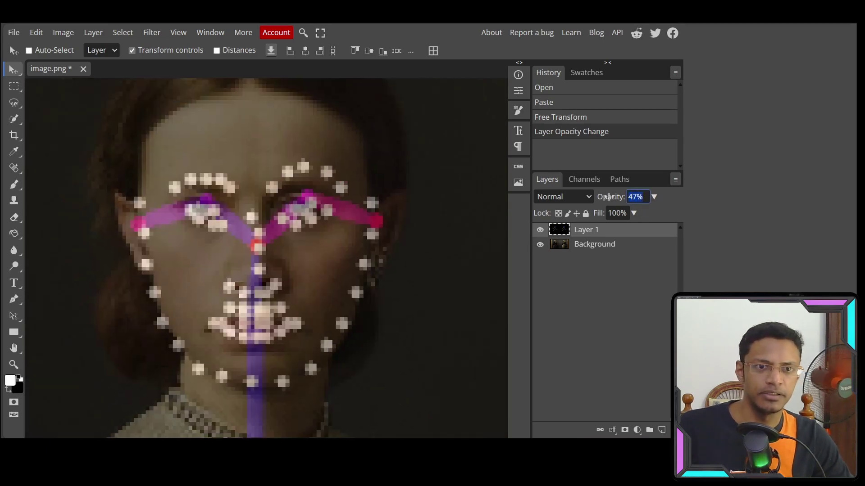
- Lower the pose layer's opacity to 29% and compare the skeleton's shoulders and arms with the woman's body
mouse_move(610, 197)
mouse_down()
mouse_move(560, 200)
mouse_move(646, 198)
mouse_move(625, 199)
mouse_up()
scroll(360, 255, down, 3)
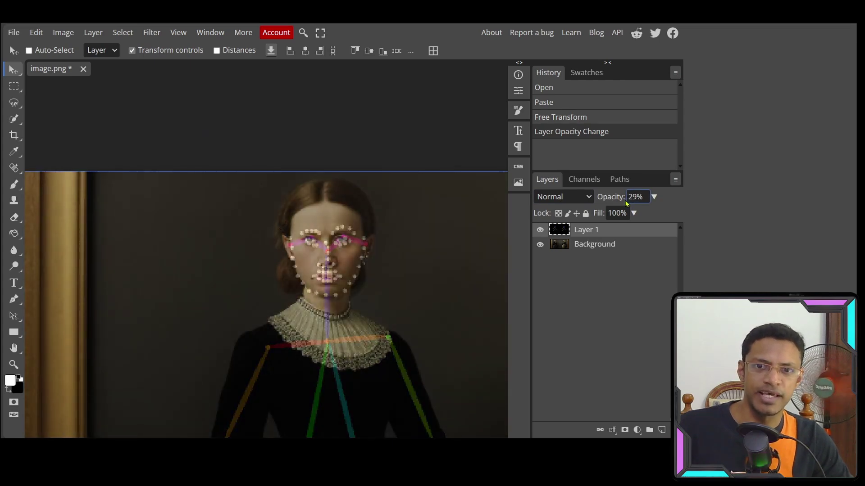
scroll(315, 261, down, 2)
scroll(316, 262, right, 3)
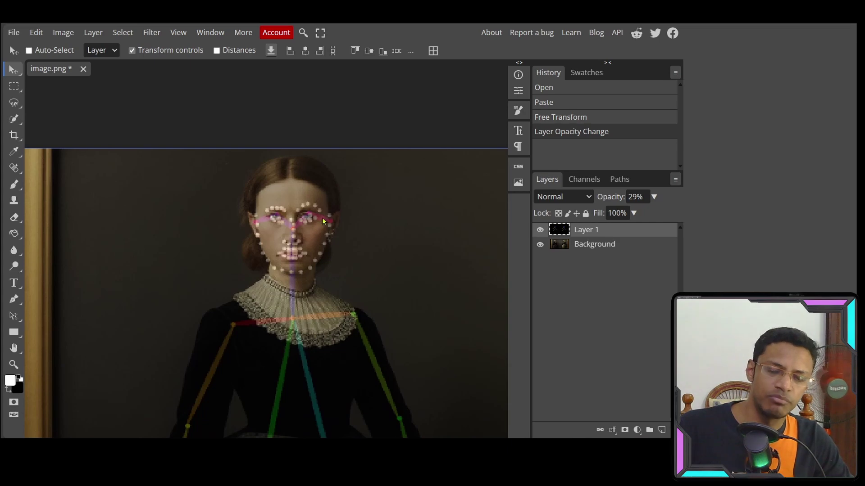
scroll(323, 220, down, 5)
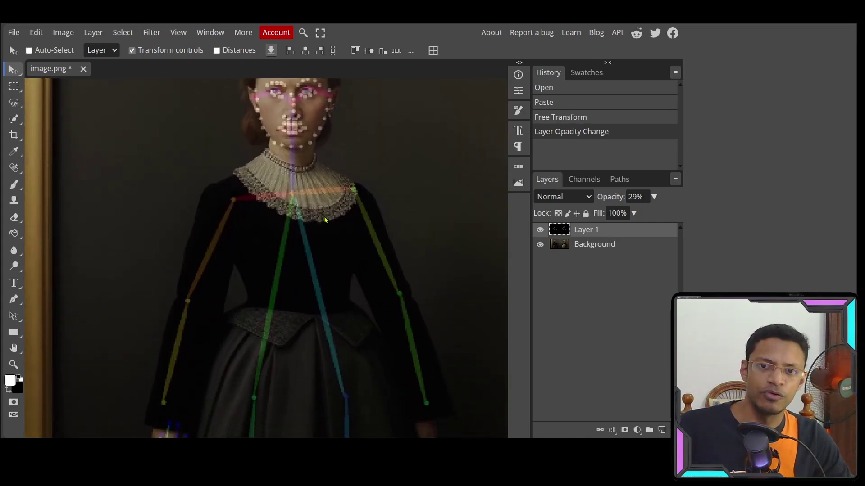
- Set the pose layer's opacity to 45% and check how the hand keypoints line up with the woman's hand
drag(608, 198, 617, 209)
scroll(366, 312, down, 2)
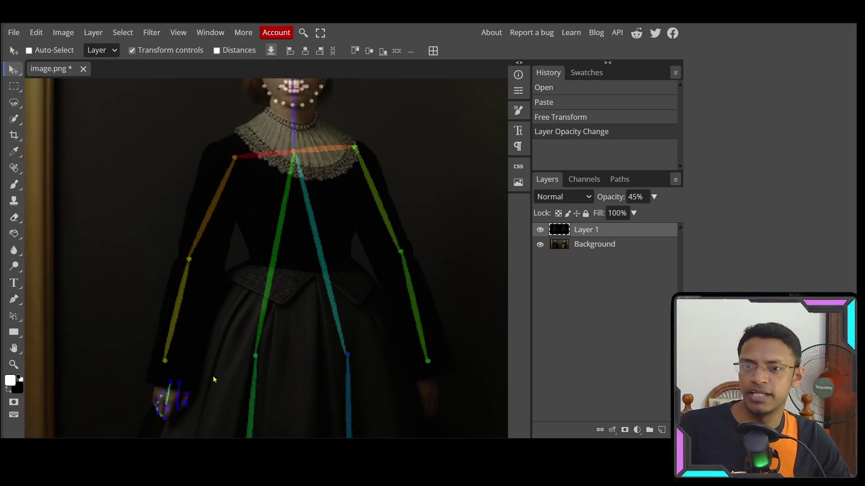
scroll(214, 380, down, 3)
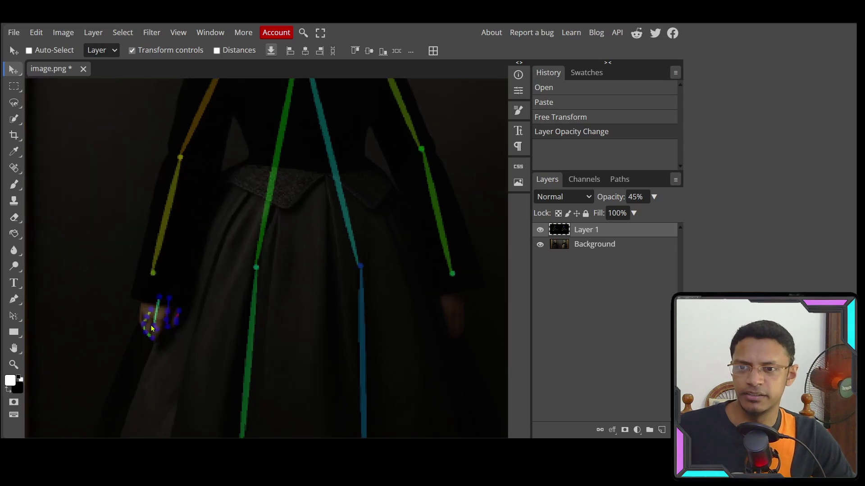
scroll(166, 277, up, 5)
scroll(166, 299, down, 2)
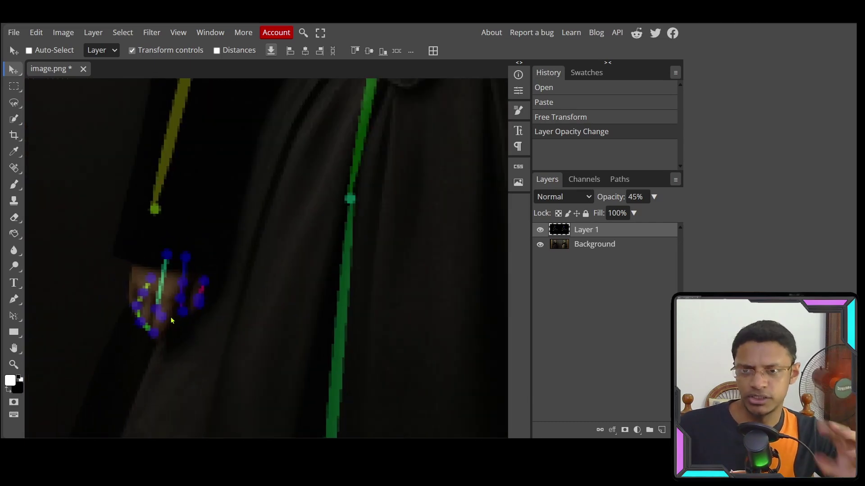
key(ctrl+0)
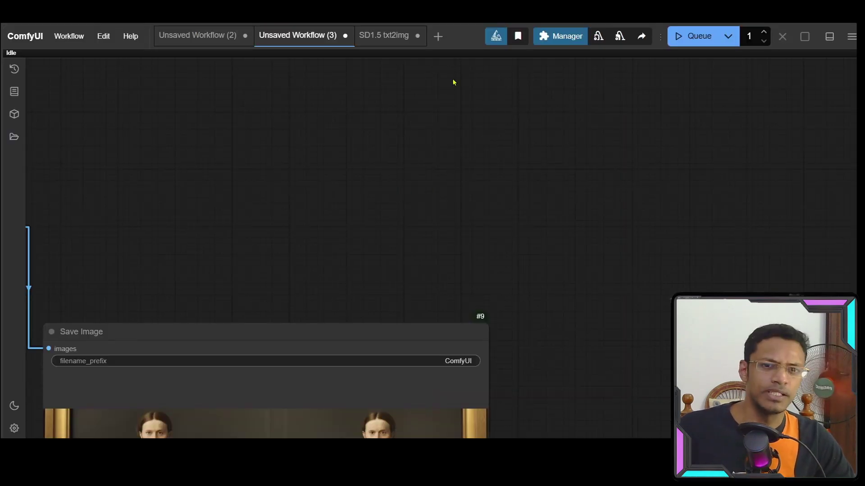
- Add a ControlNet preprocessor node above the Save Image node in ComfyUI, and check the AIO Aux Preprocessor's options in Unsaved Workflow (2)
right_click(450, 78)
click(477, 80)
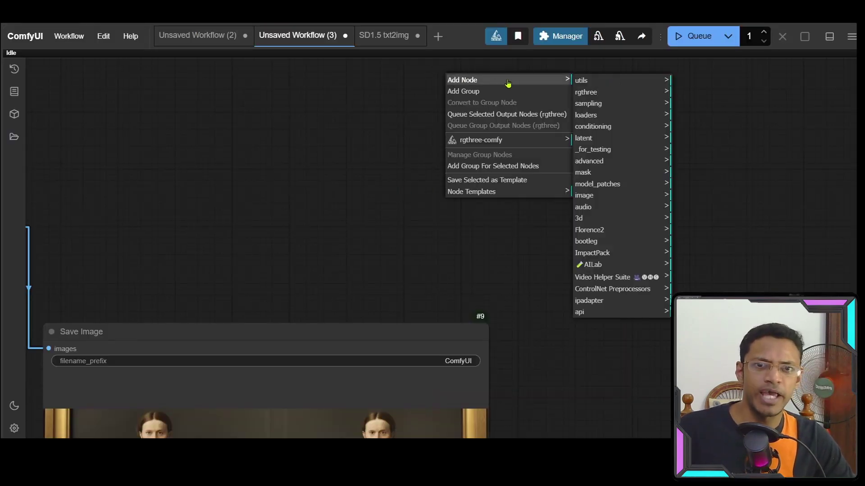
click(624, 293)
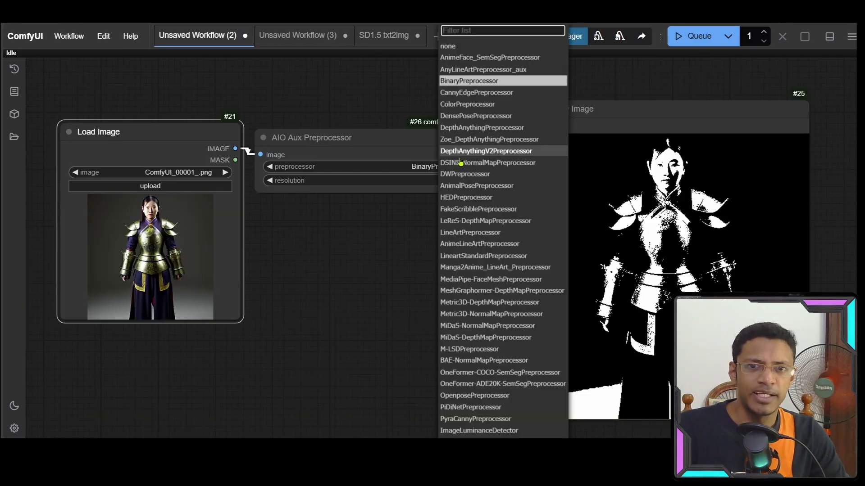
click(308, 226)
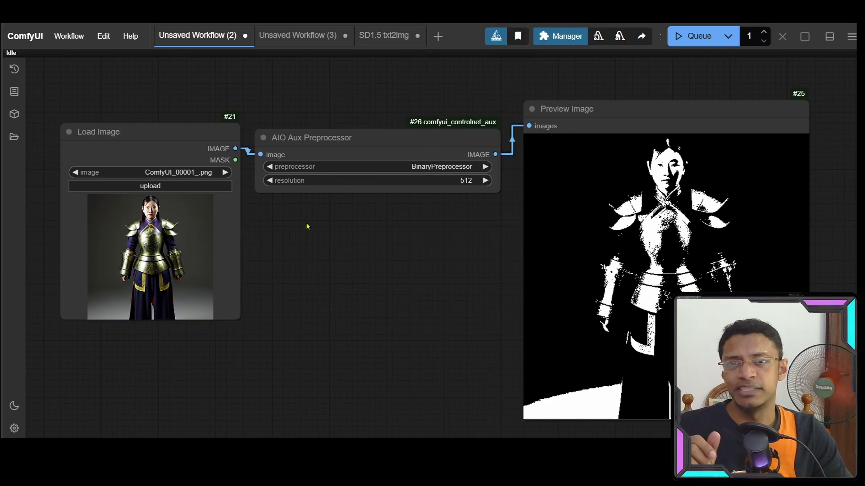
- In Unsaved Workflow (3), delete the skeleton preview and the OpenPose Pose, Pad Image for Outpainting, ImageCompositeMasked and remaining Preview Image nodes
click(297, 36)
scroll(451, 301, up, 2)
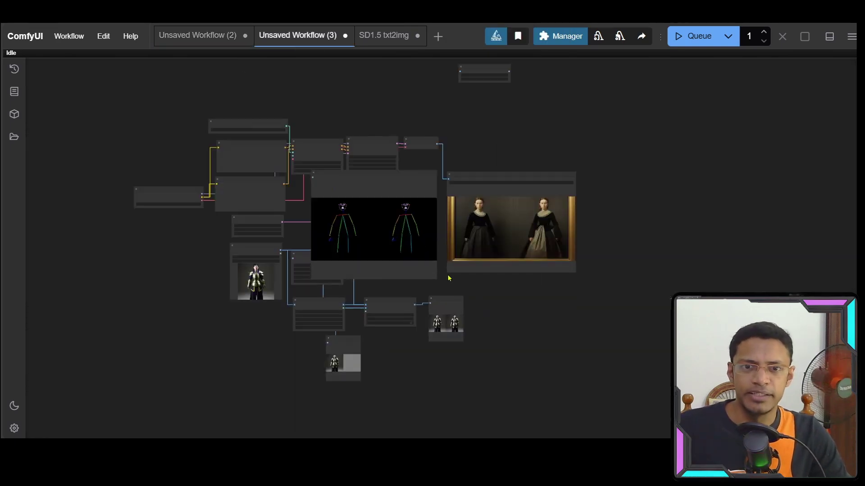
click(404, 175)
key(Delete)
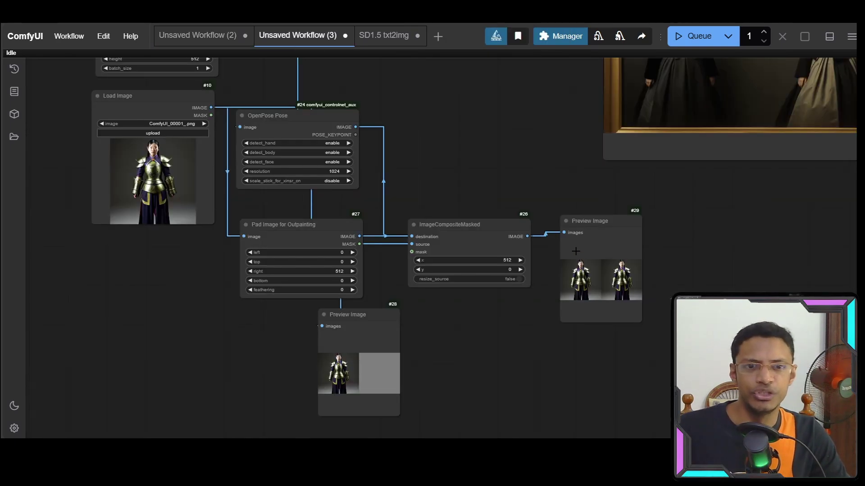
scroll(333, 356, up, 5)
key(Delete)
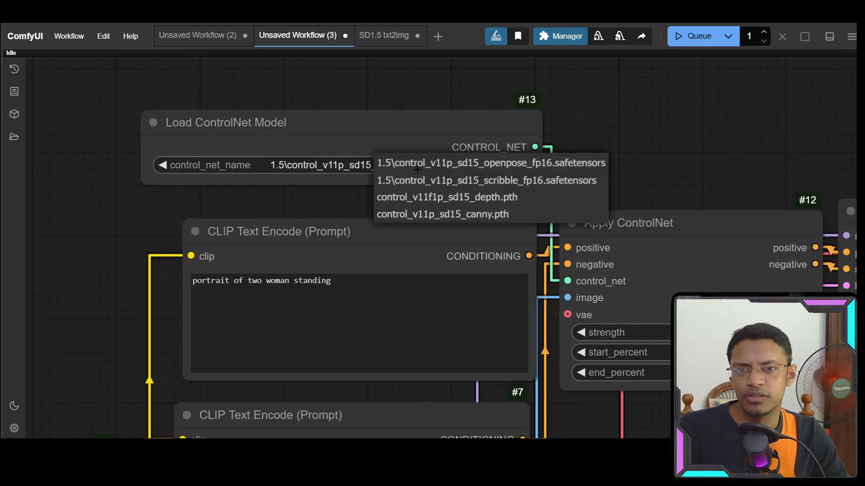
- Load the control_v11p_sd15_canny.pth ControlNet model and replace the positive prompt with "cartoon anime character"
click(473, 216)
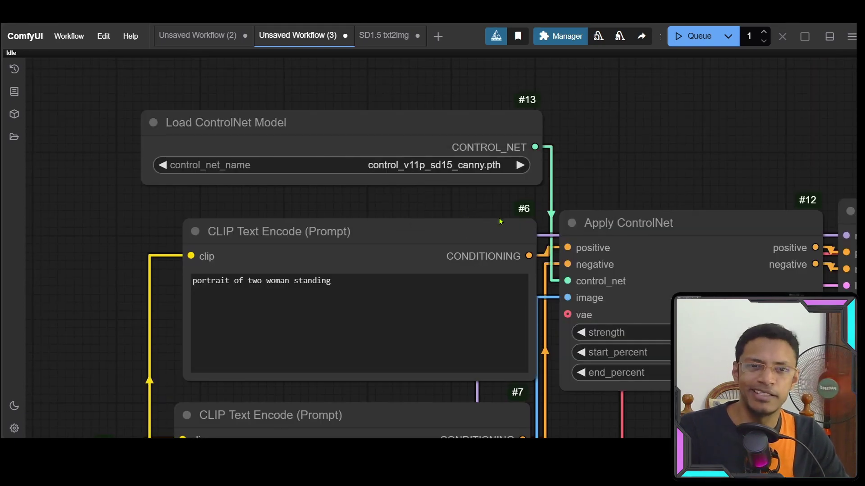
scroll(500, 221, down, 10)
scroll(701, 259, up, 15)
click(701, 259)
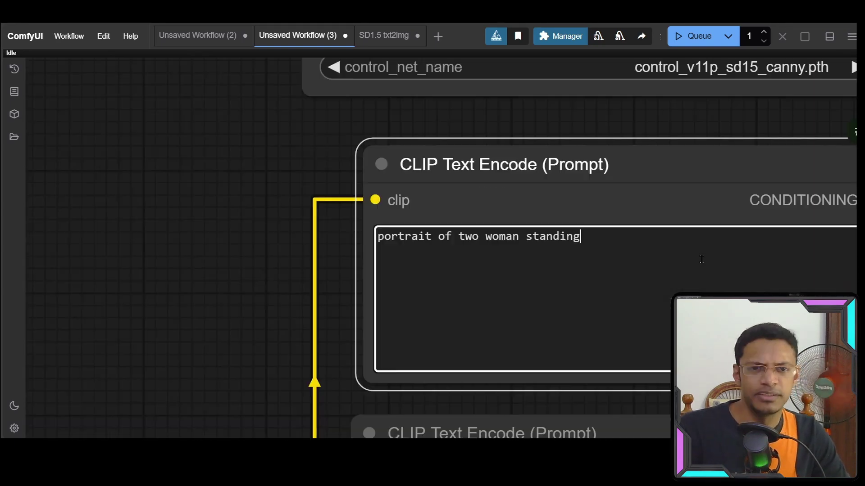
key(ctrl+shift+a)
key(Escape)
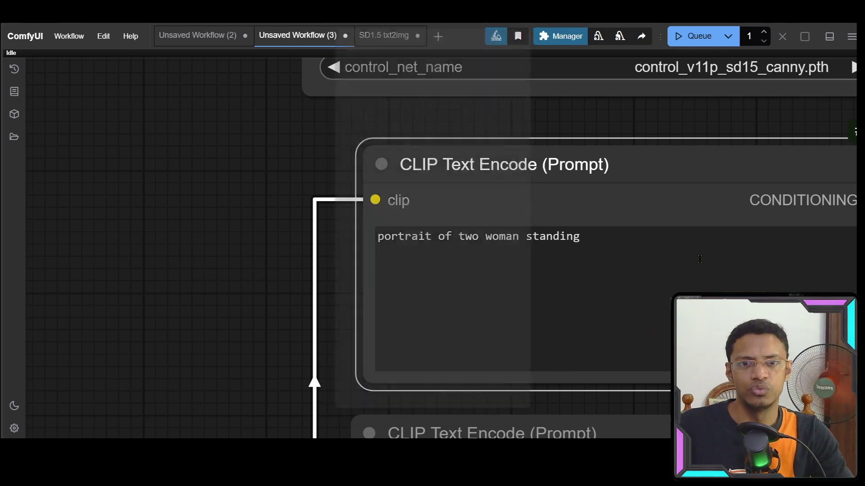
- Add a Canny node between Load Image and the Apply ControlNet image input, with a Preview Image node attached to its output
scroll(699, 259, down, 8)
scroll(521, 222, up, 4)
drag(461, 240, 382, 291)
click(541, 341)
scroll(502, 279, up, 3)
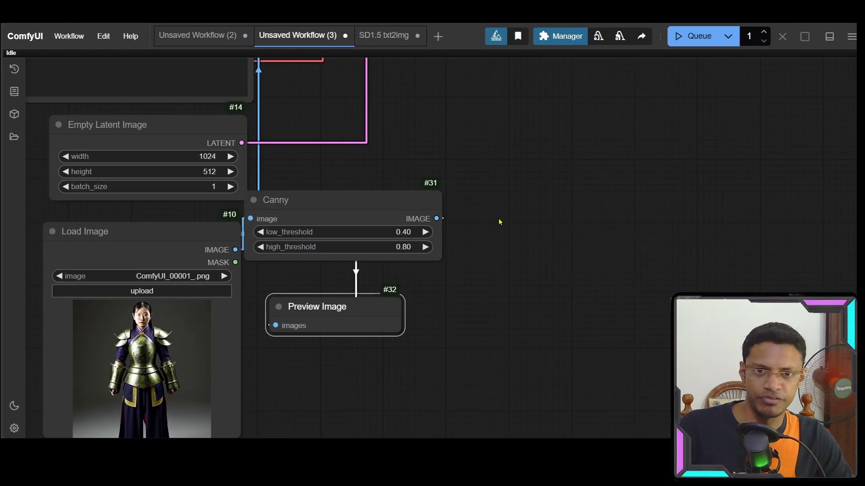
- Run the Canny ControlNet workflow to generate an image and preview the detected edges
drag(499, 222, 480, 384)
scroll(468, 365, down, 4)
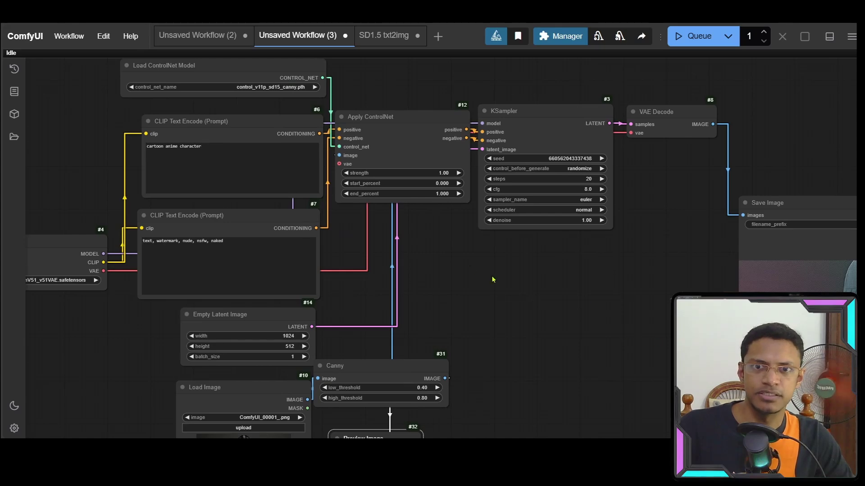
scroll(617, 292, down, 3)
scroll(653, 254, up, 2)
click(691, 36)
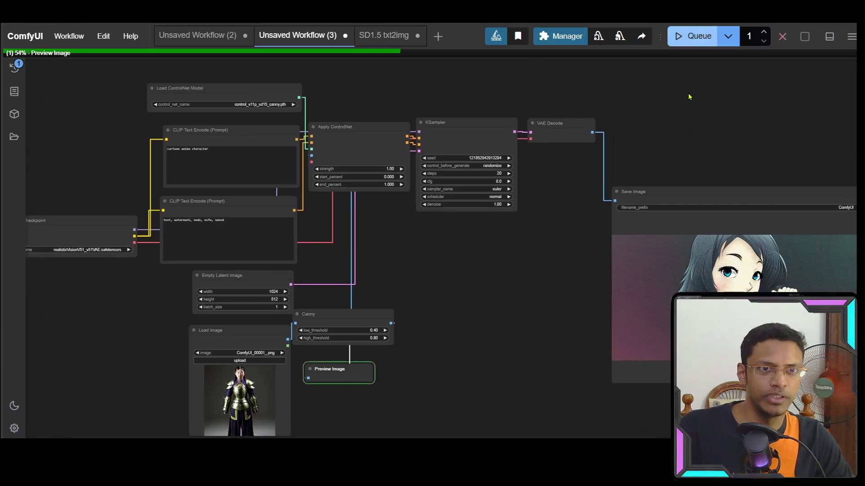
- Set the Empty Latent Image width to 512 and generate the image again
drag(135, 313, 106, 270)
scroll(107, 270, up, 5)
click(315, 241)
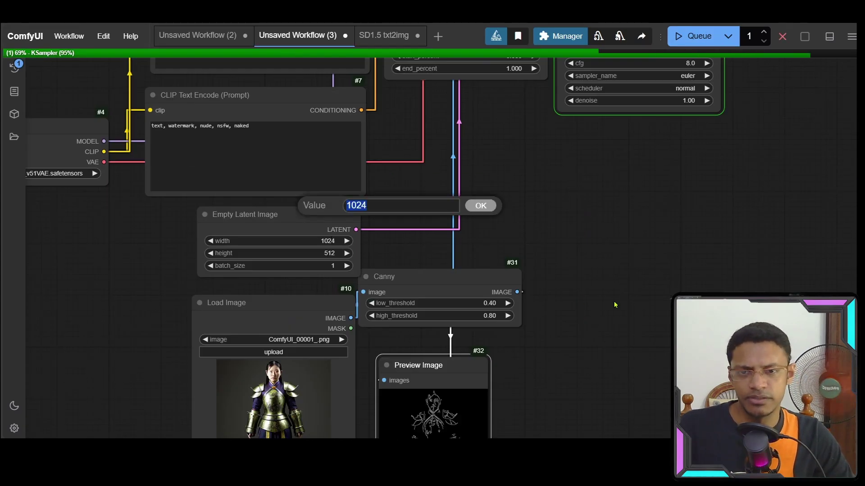
text(1)
key(BackSpace)
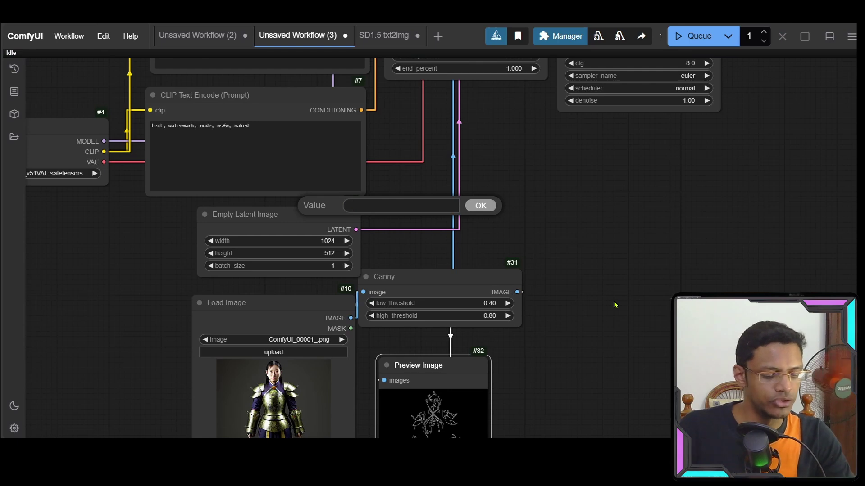
text(512)
key(Return)
scroll(614, 303, down, 5)
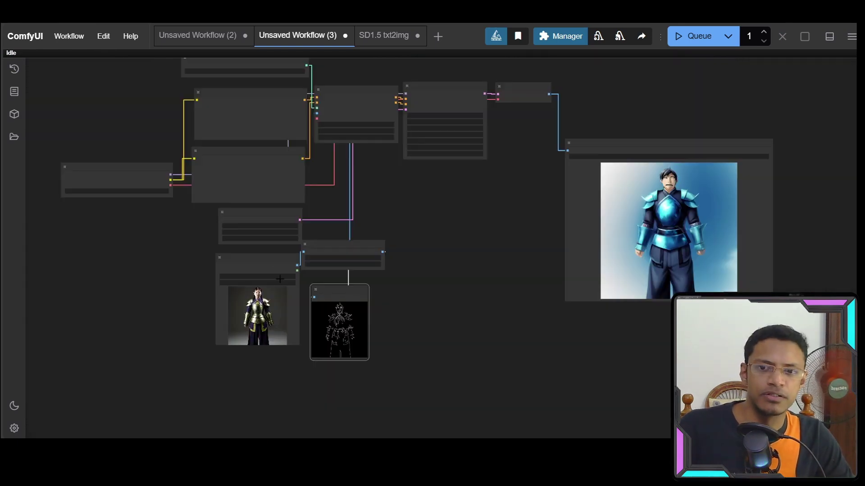
- Compare the source image and its Canny edge preview with the generated anime character in Save Image
drag(352, 285, 433, 296)
scroll(383, 316, up, 6)
drag(324, 248, 358, 228)
scroll(571, 220, down, 6)
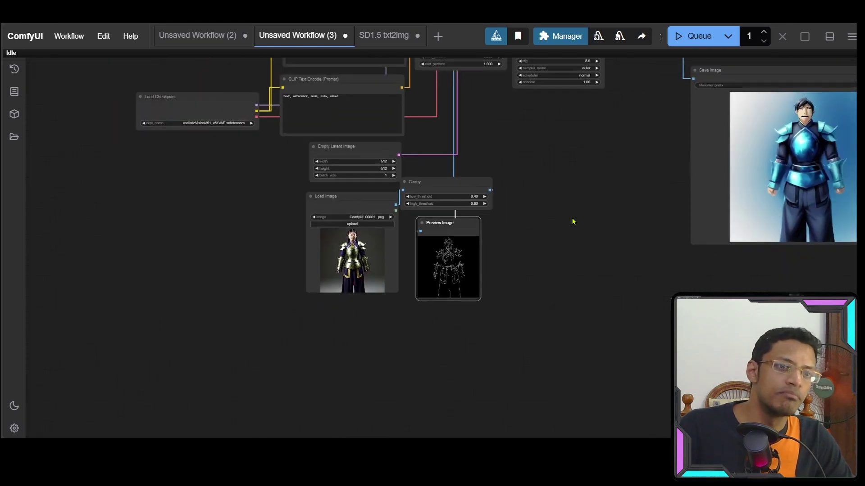
drag(571, 220, 506, 235)
scroll(736, 153, up, 4)
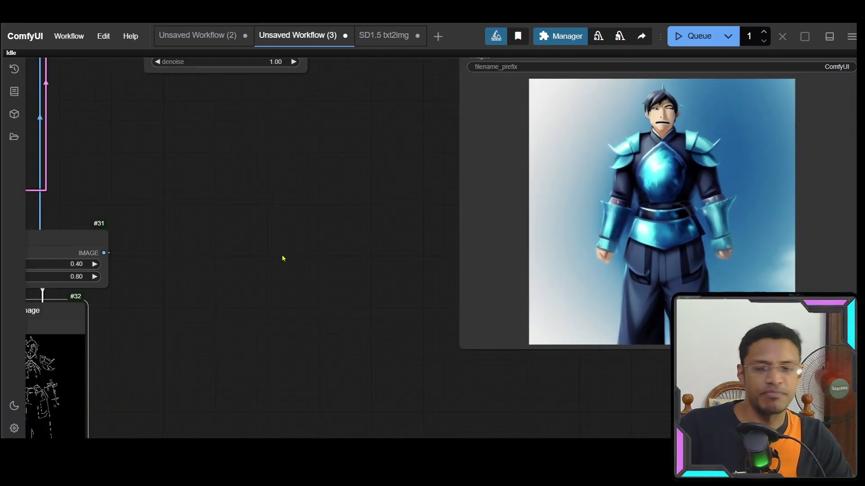
drag(283, 258, 520, 227)
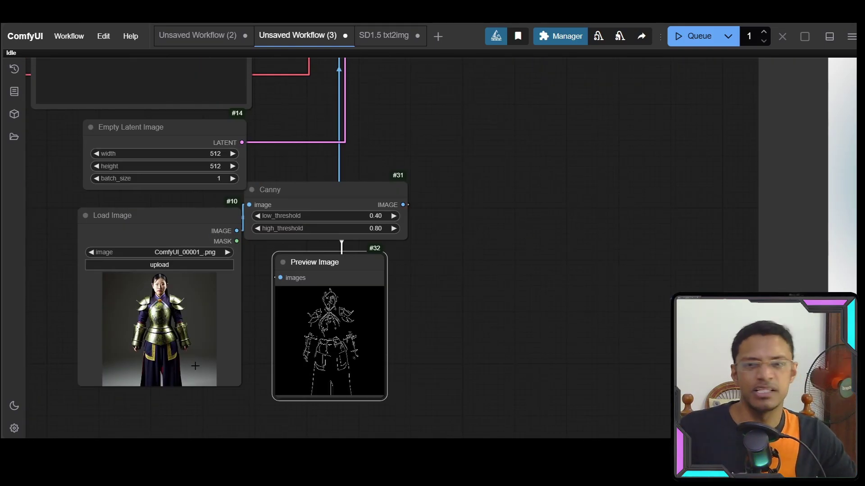
scroll(636, 204, down, 3)
scroll(586, 225, down, 2)
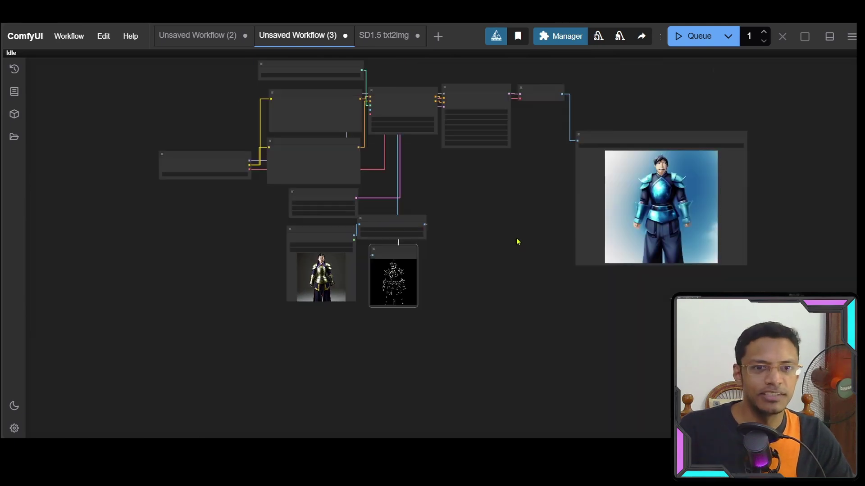
scroll(518, 241, up, 4)
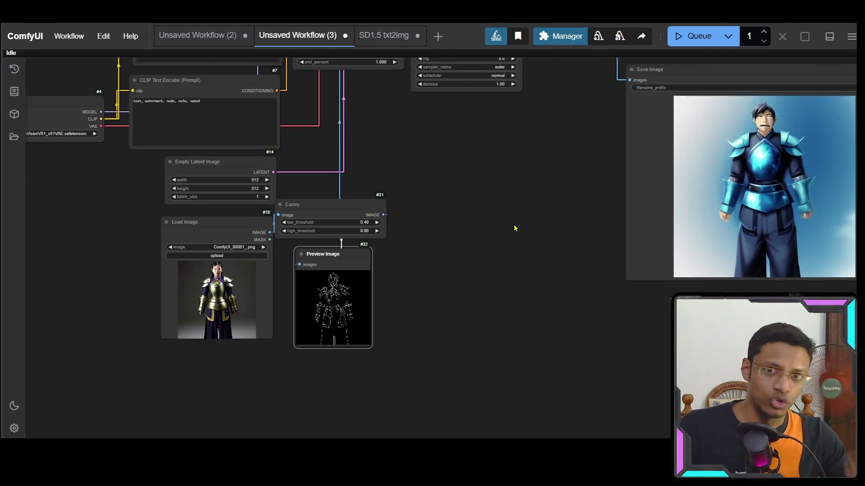
scroll(469, 189, down, 3)
scroll(477, 270, up, 6)
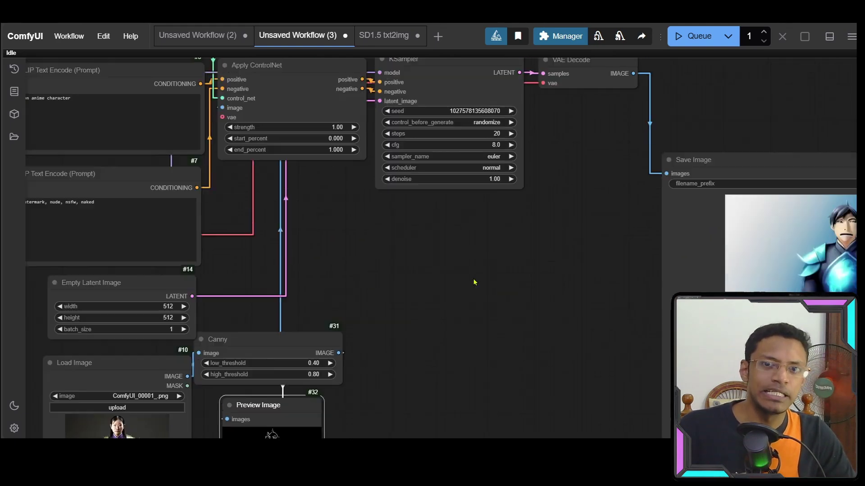
- Examine how the Apply ControlNet node's positive and negative outputs feed the KSampler
drag(474, 282, 596, 392)
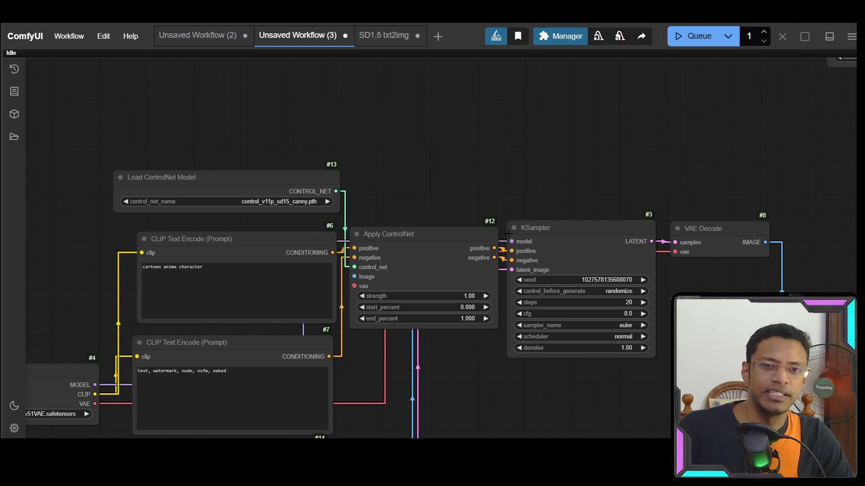
scroll(508, 233, up, 8)
click(537, 163)
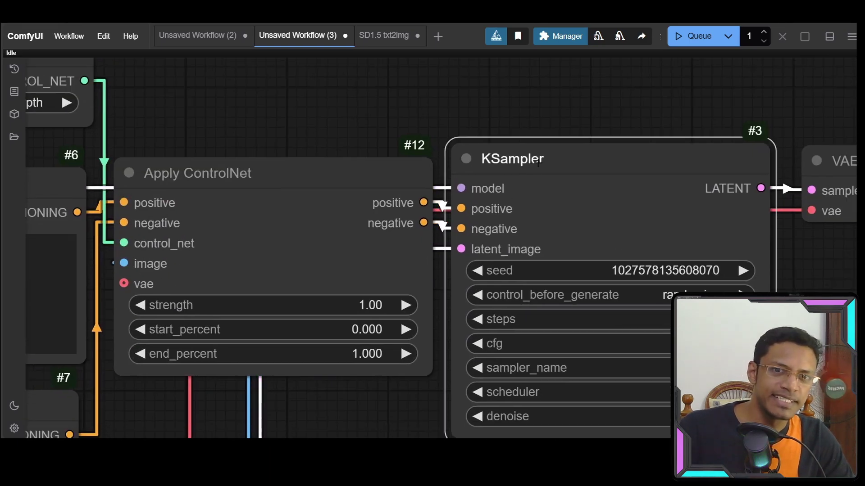
drag(371, 121, 448, 122)
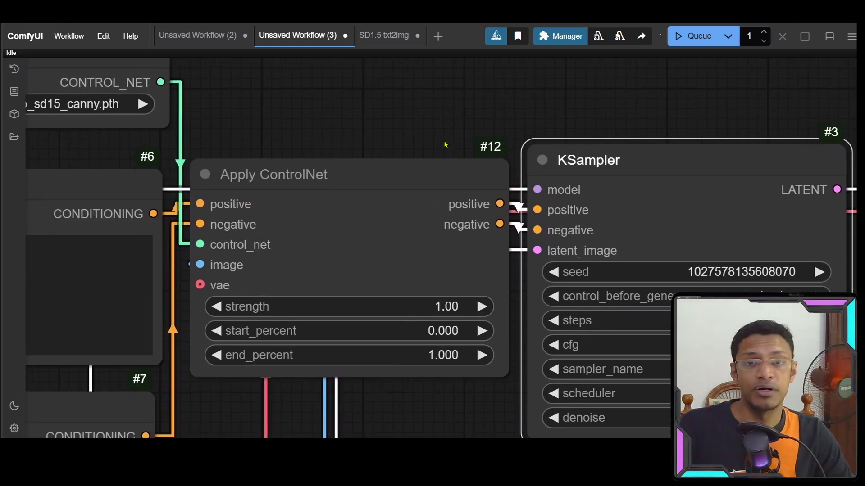
scroll(598, 164, down, 3)
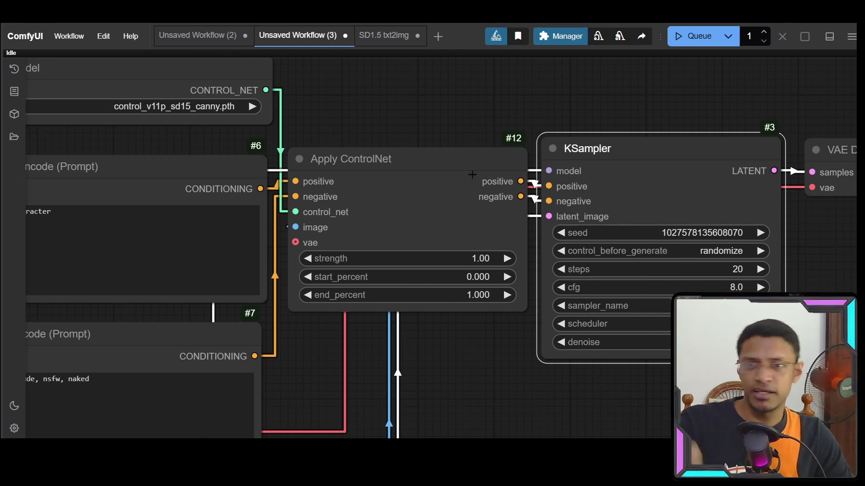
drag(419, 127, 431, 112)
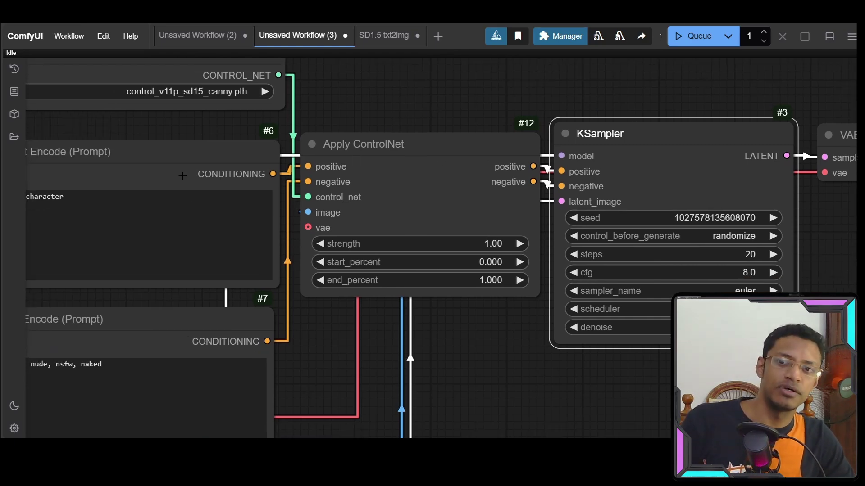
click(428, 148)
scroll(540, 225, down, 3)
scroll(356, 221, down, 2)
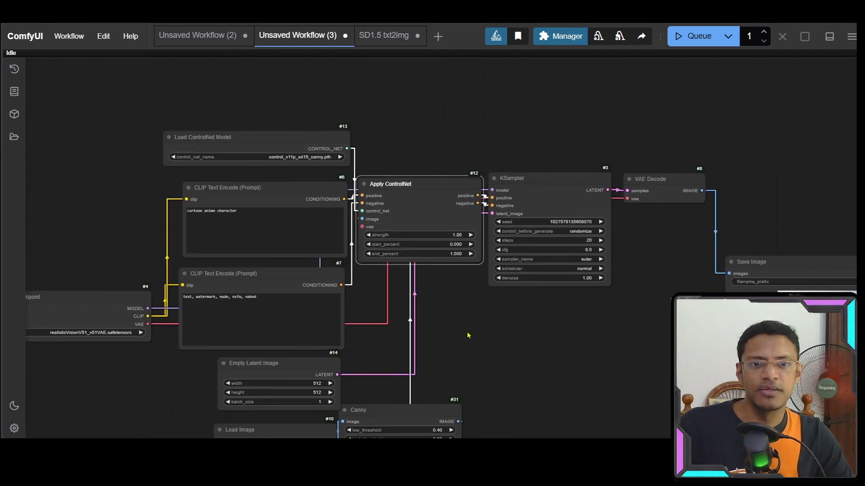
- Make room before the KSampler for a second Apply ControlNet node and feed it the first one's positive and negative outputs
drag(467, 334, 303, 263)
drag(467, 270, 368, 264)
click(370, 262)
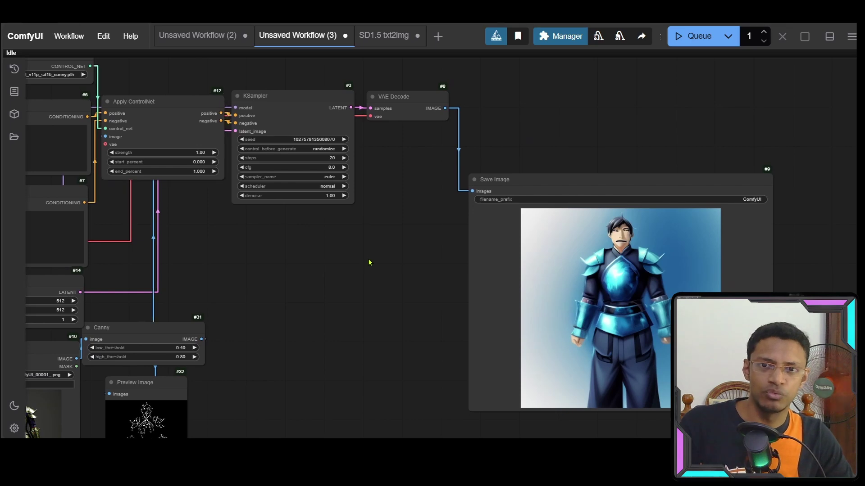
drag(320, 71, 597, 309)
drag(315, 126, 494, 134)
drag(192, 100, 446, 82)
drag(319, 266, 491, 256)
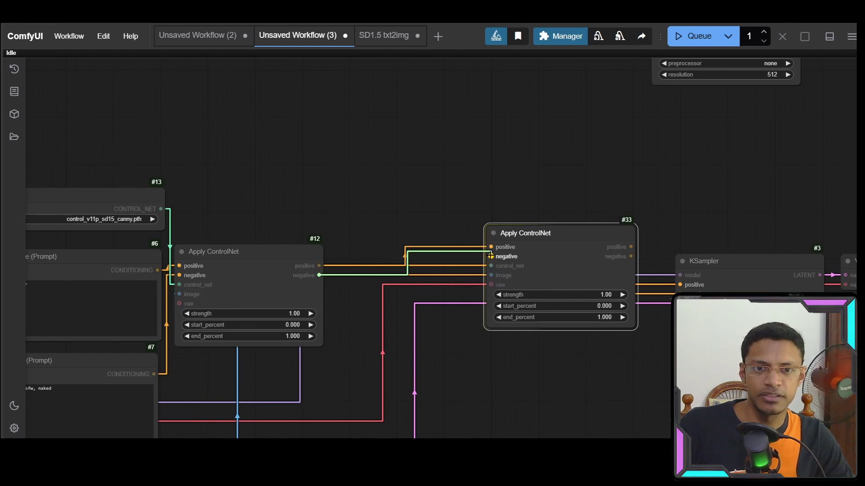
- Duplicate the Load ControlNet Model node, set it to control_v11f1p_sd15_depth.pth and connect it to the second Apply ControlNet
drag(512, 308, 527, 336)
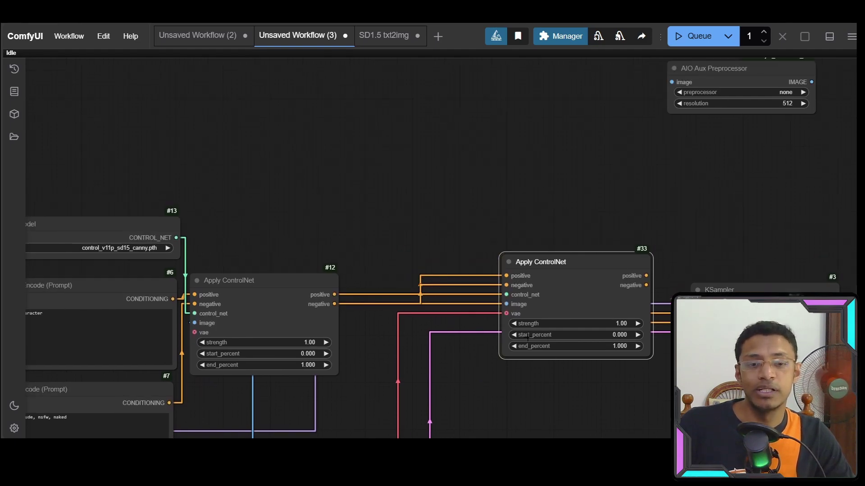
drag(152, 194, 200, 194)
drag(103, 228, 418, 171)
click(475, 194)
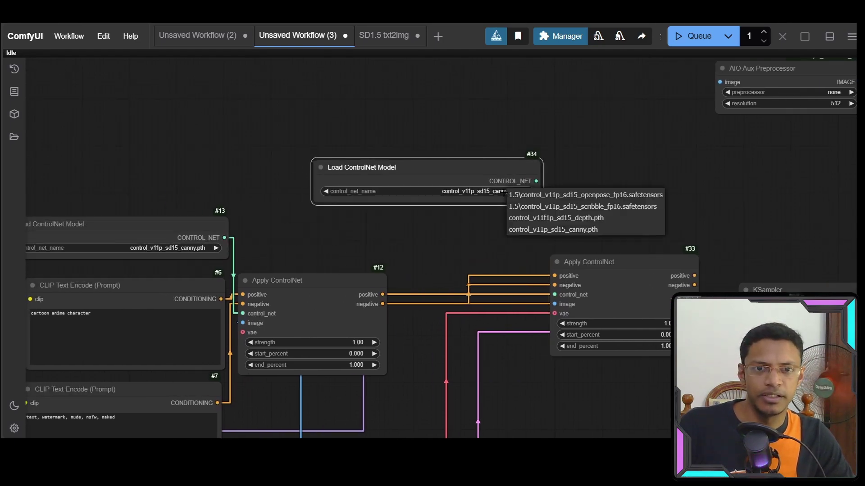
click(572, 218)
drag(465, 205, 554, 295)
- Add a Depth Anything node fed by the Load Image output and attach a Preview Image node to it
drag(473, 346, 440, 222)
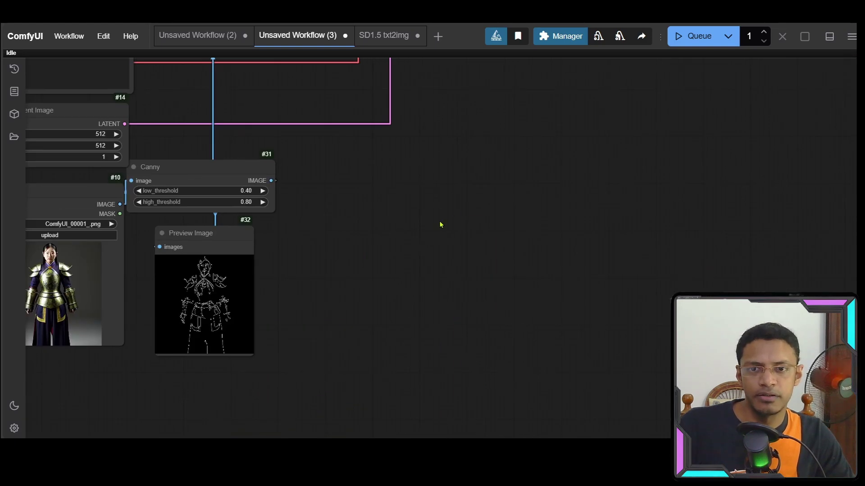
double_click(440, 222)
text(depth)
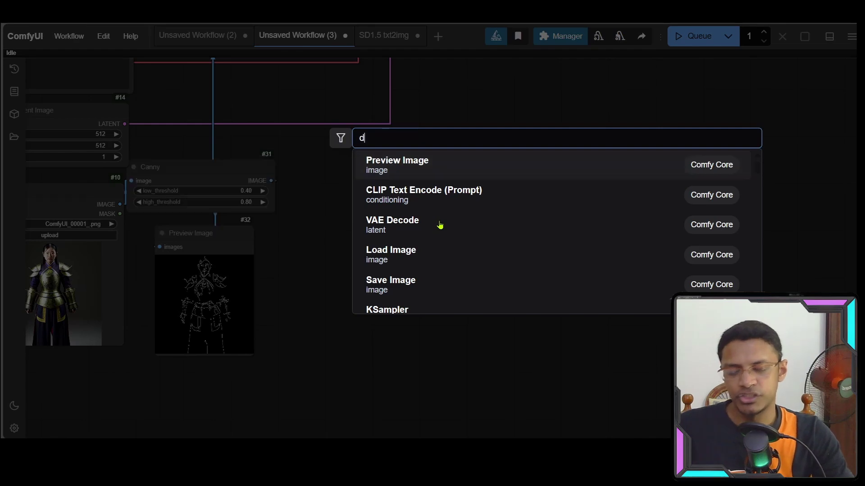
key(Return)
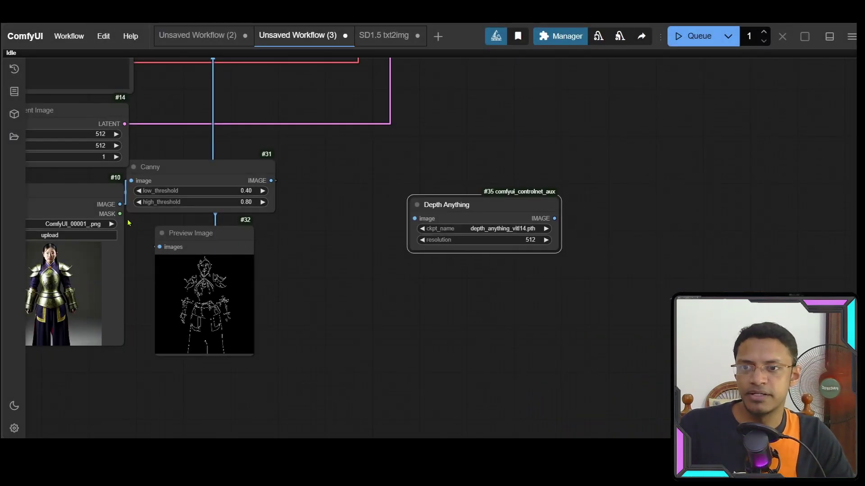
drag(120, 204, 357, 265)
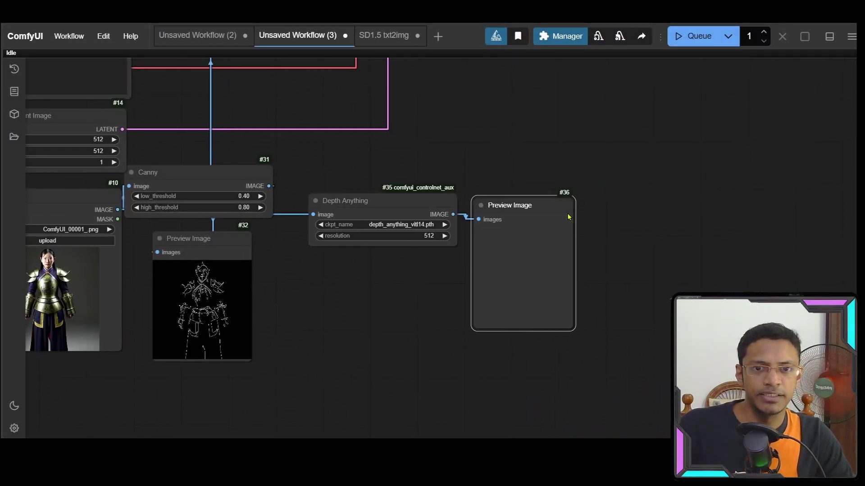
scroll(402, 251, down, 2)
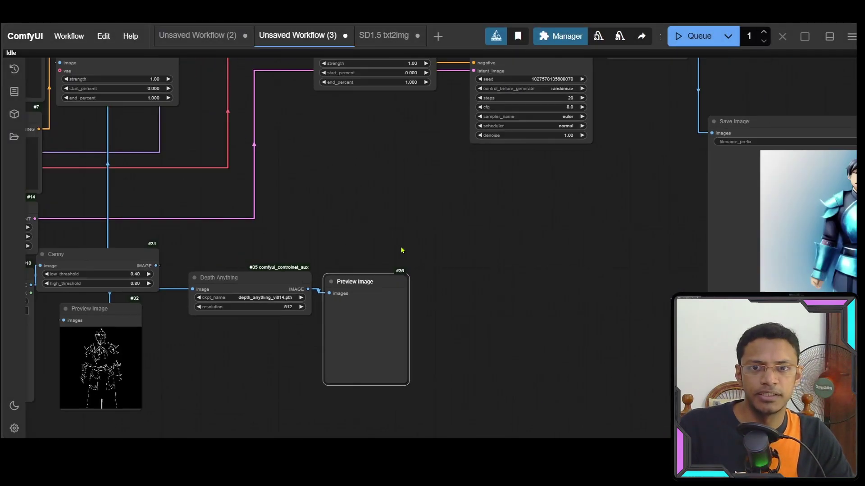
- Connect the Depth Anything output to the second Apply ControlNet's image input and highlight the first Apply ControlNet's links
scroll(402, 250, down, 5)
scroll(401, 232, up, 6)
drag(324, 354, 334, 88)
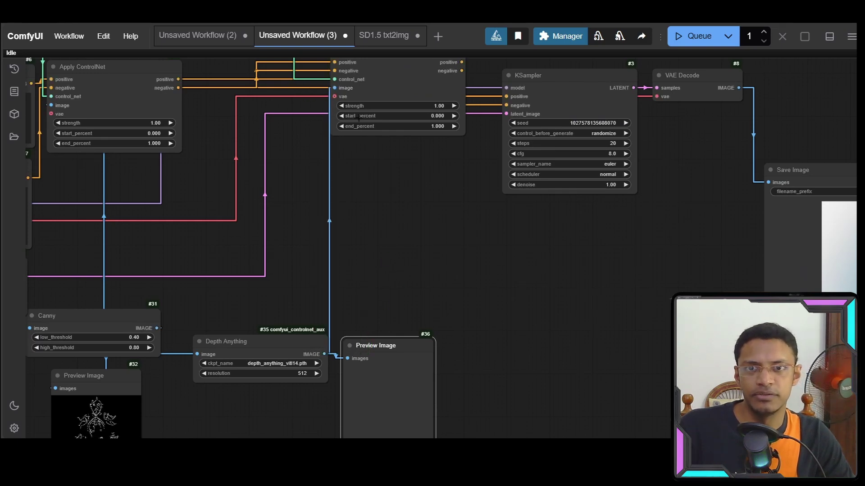
drag(276, 171, 401, 285)
click(227, 188)
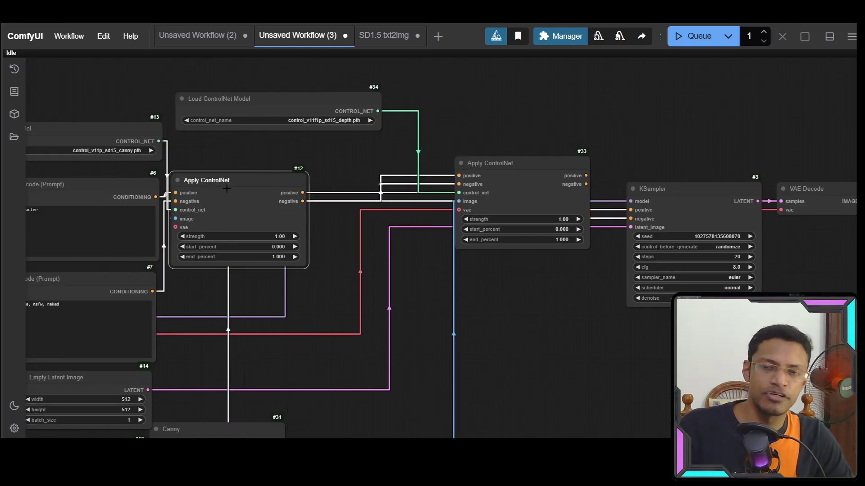
- Set the strength of both the Canny and the depth Apply ControlNet nodes to 0.70
click(514, 182)
scroll(349, 285, up, 2)
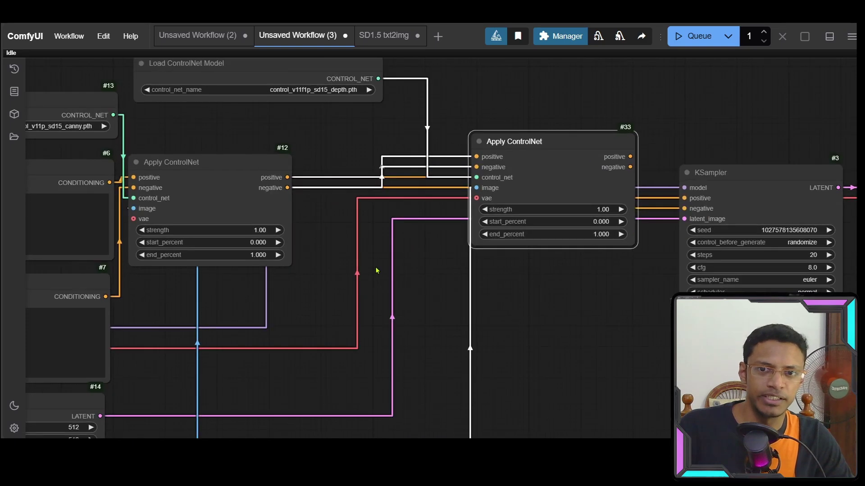
click(255, 230)
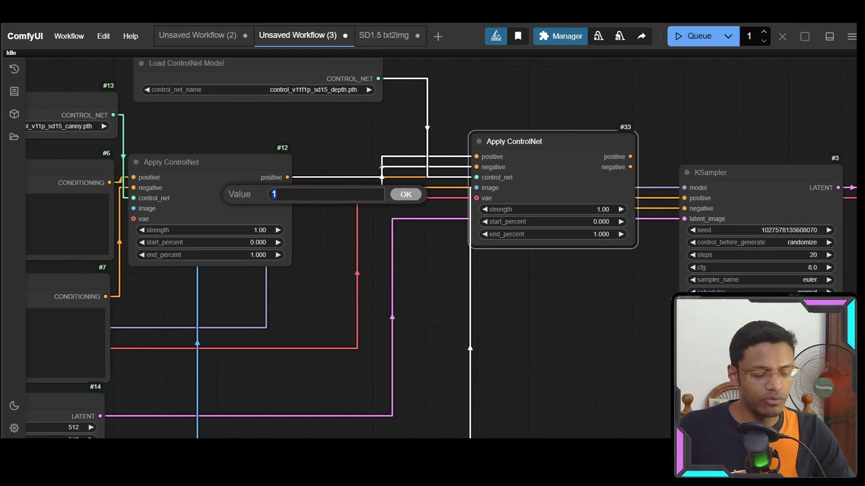
text(0.07)
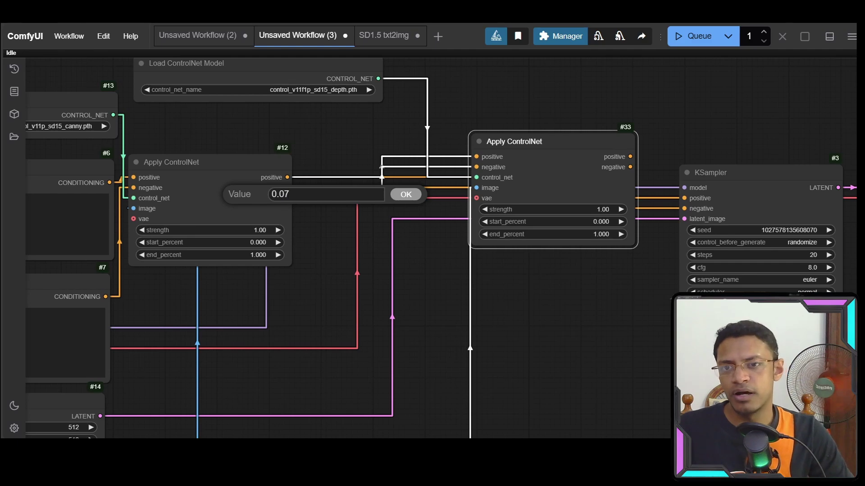
key(Escape)
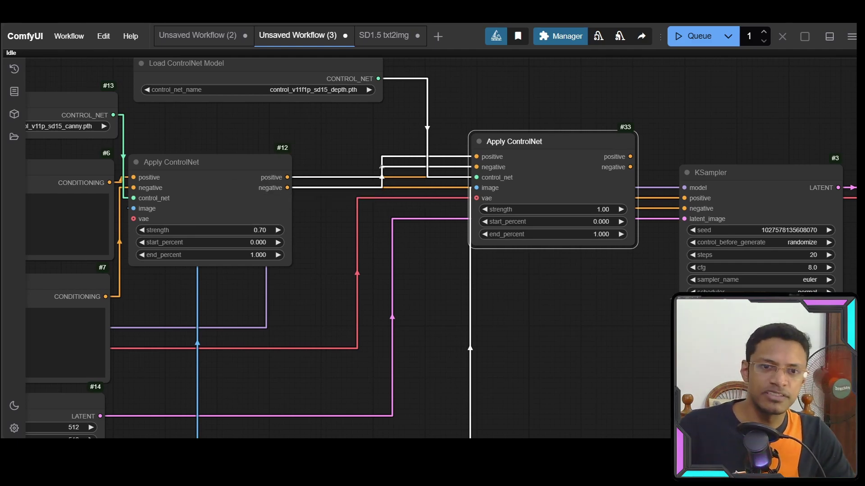
scroll(510, 213, down, 8)
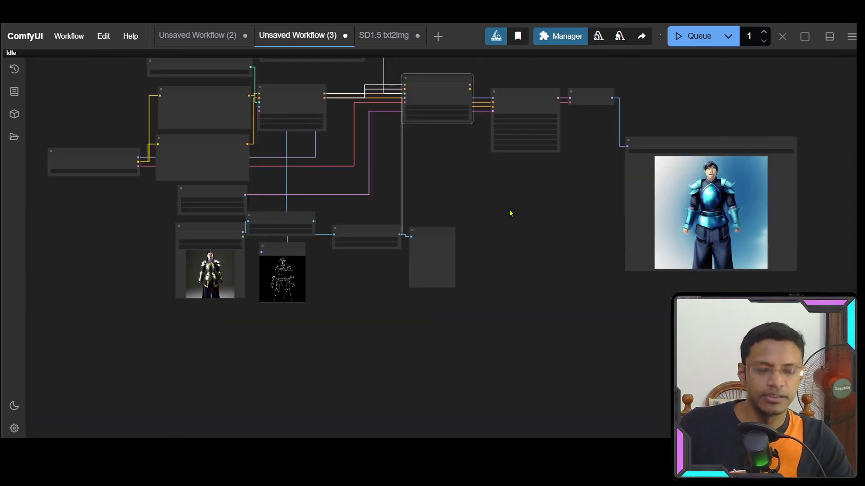
- Run the workflow twice with the Canny and depth ControlNets chained together
key(ctrl+Return)
scroll(191, 293, up, 6)
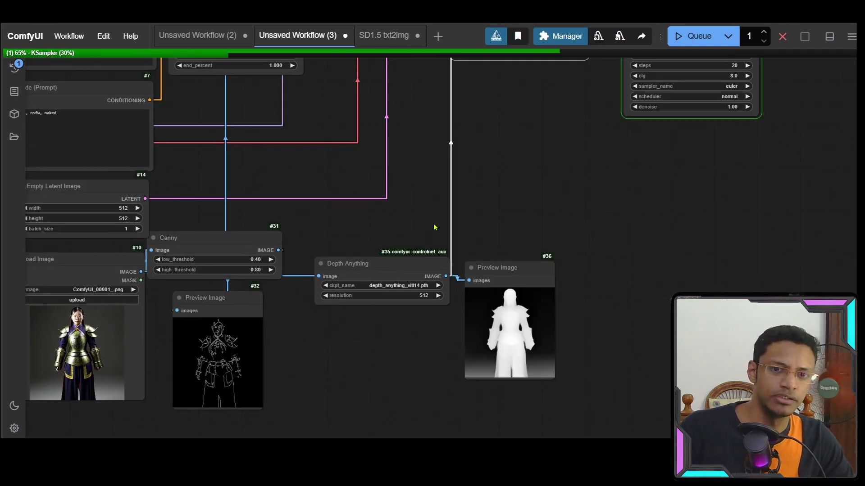
scroll(507, 255, down, 5)
scroll(507, 254, up, 1)
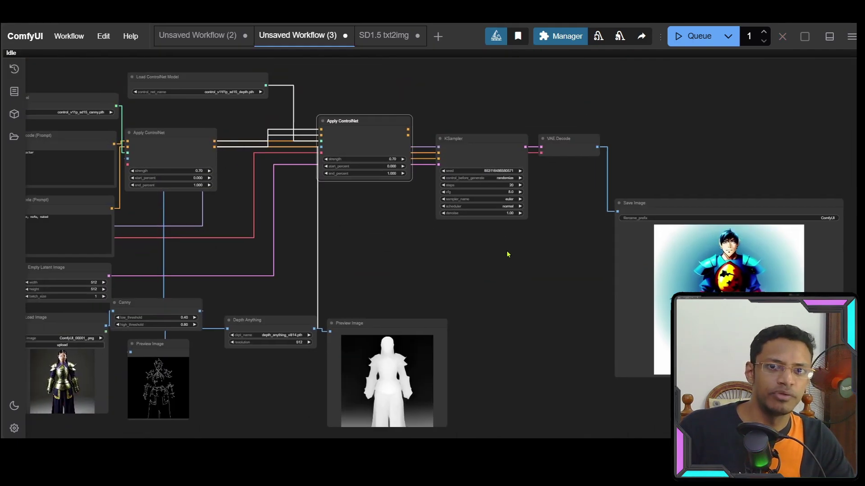
click(683, 37)
drag(570, 281, 517, 242)
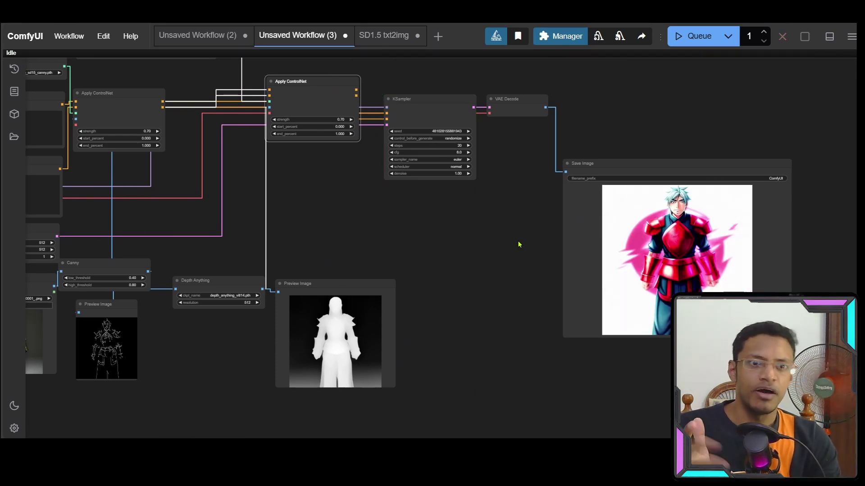
- Examine the generated image closely and compare it with the Canny edge preview and the depth map preview
scroll(716, 253, up, 10)
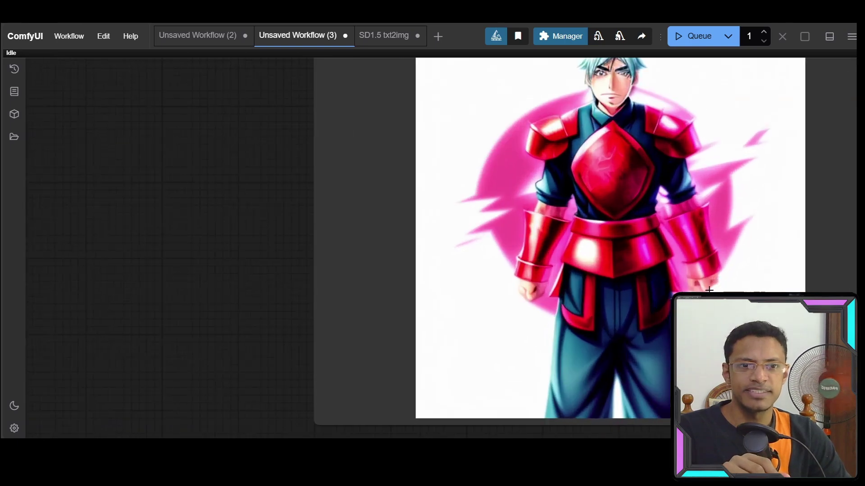
scroll(716, 232, down, 4)
scroll(654, 362, down, 3)
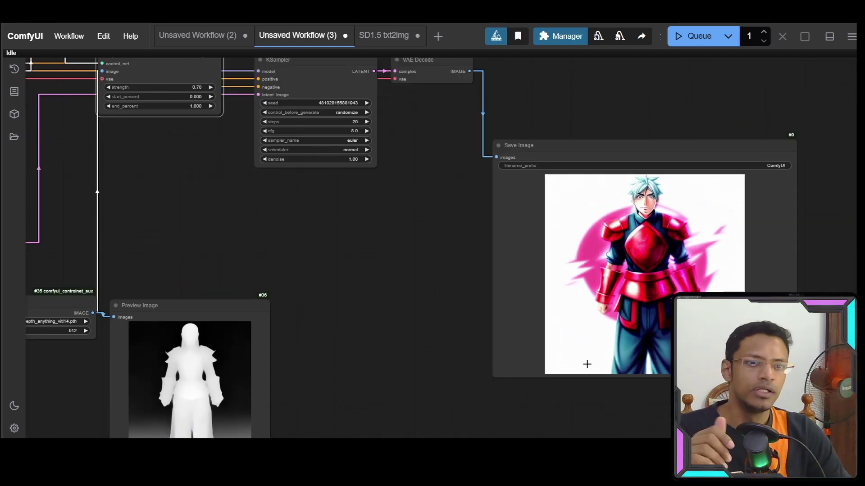
drag(357, 332, 628, 266)
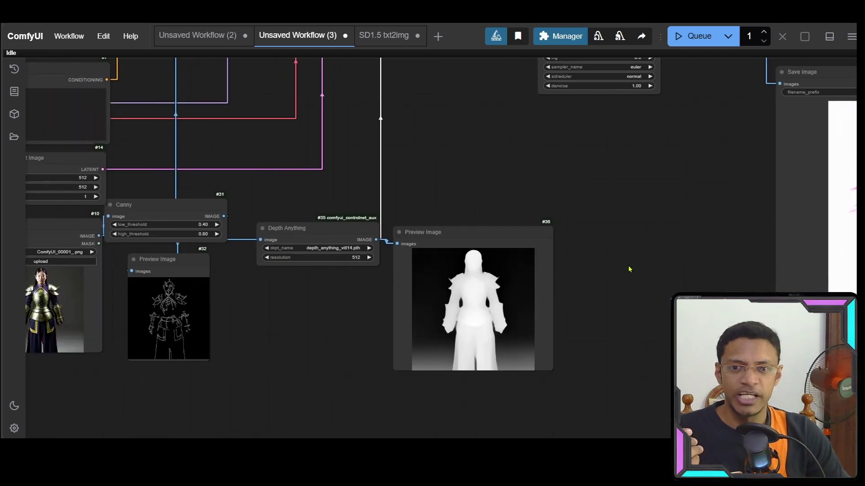
scroll(162, 307, up, 6)
scroll(27, 314, up, 3)
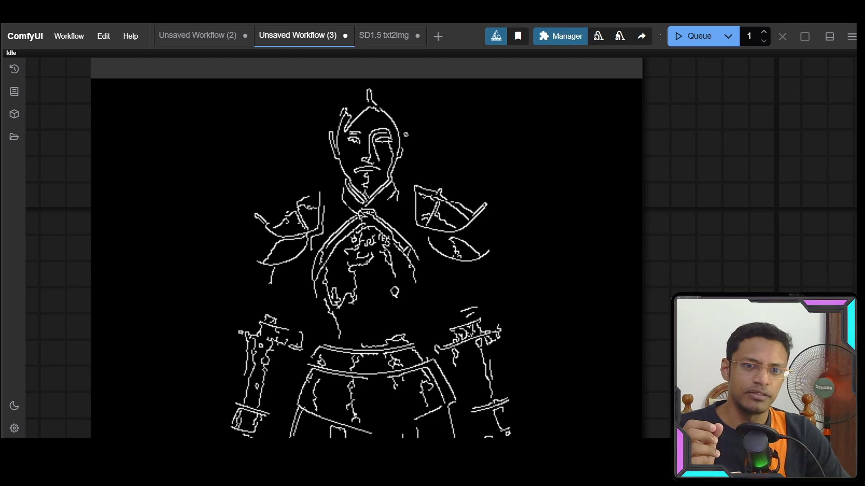
scroll(395, 253, down, 4)
scroll(388, 293, down, 6)
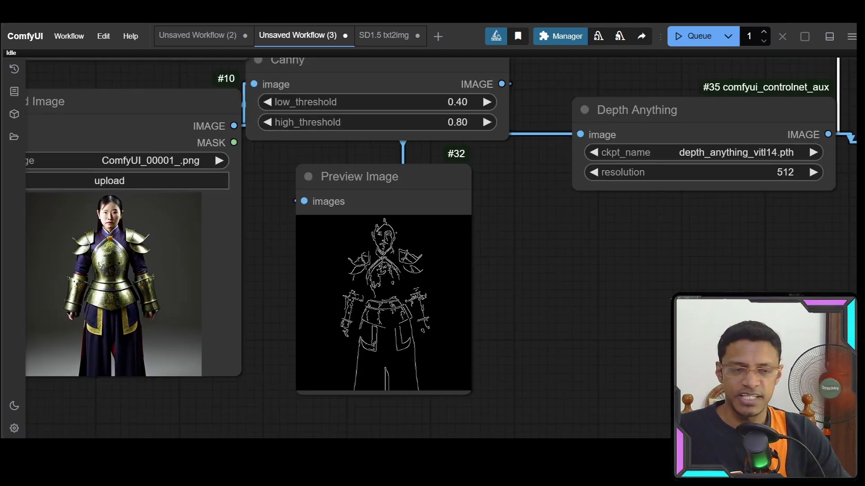
drag(808, 250, 111, 263)
scroll(355, 278, up, 7)
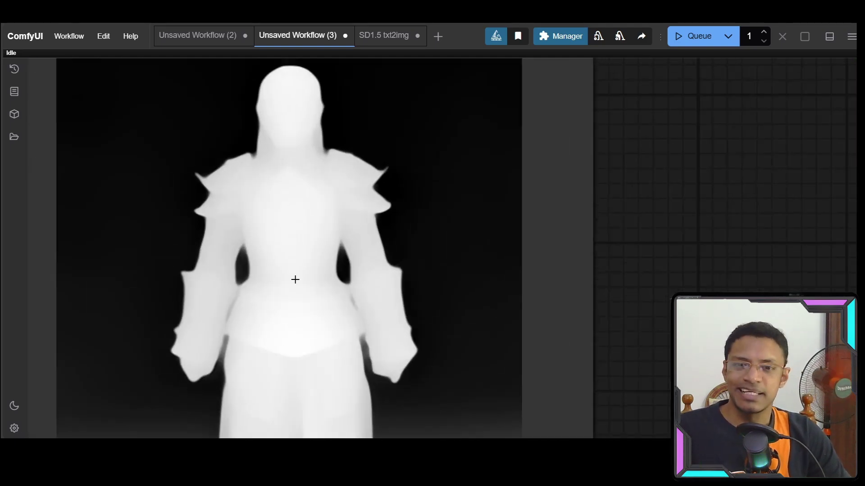
scroll(562, 252, down, 5)
scroll(718, 261, down, 3)
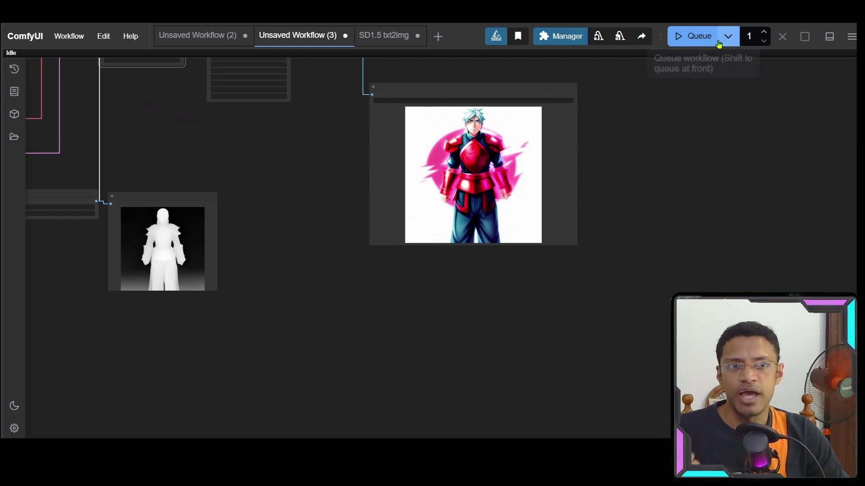
- Generate four more variations of the character with the same combined ControlNet settings
click(693, 36)
scroll(537, 262, up, 5)
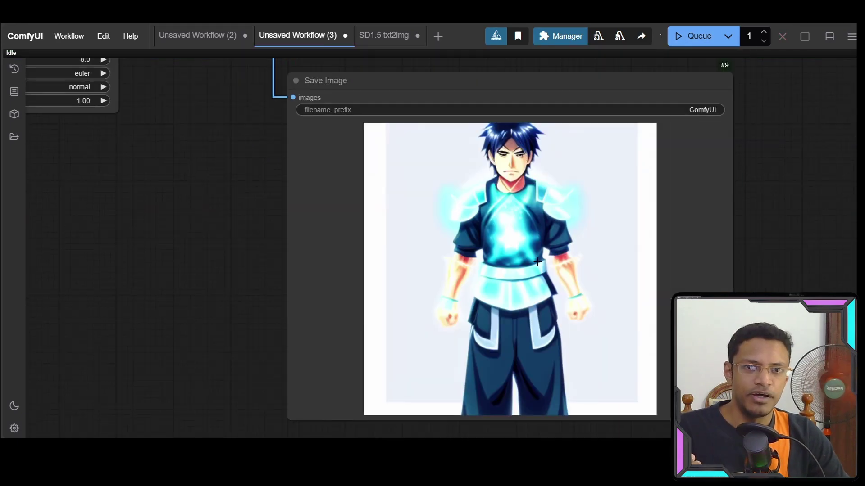
click(690, 36)
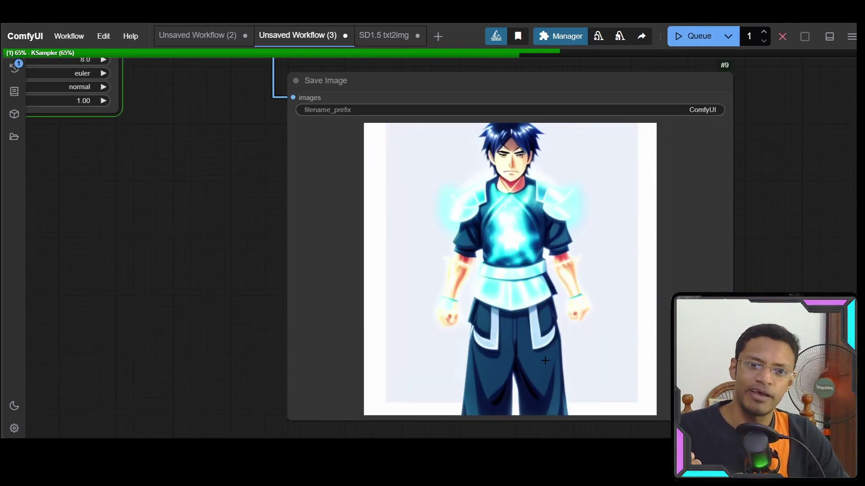
click(691, 36)
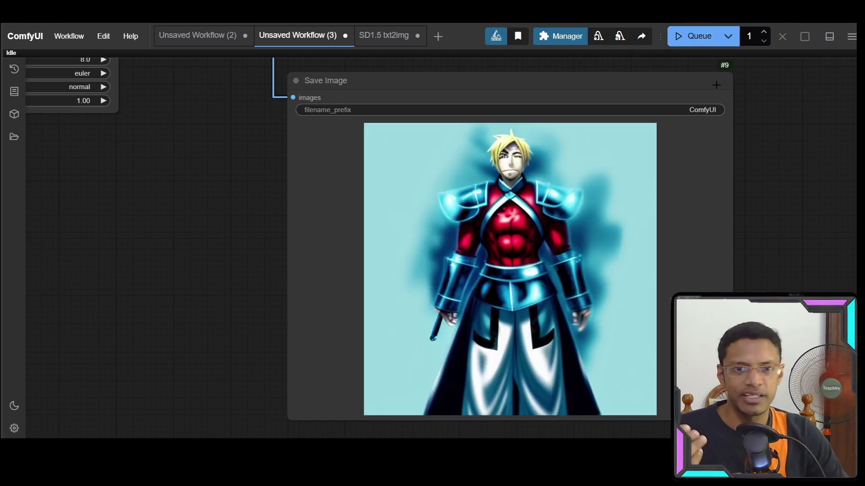
click(691, 36)
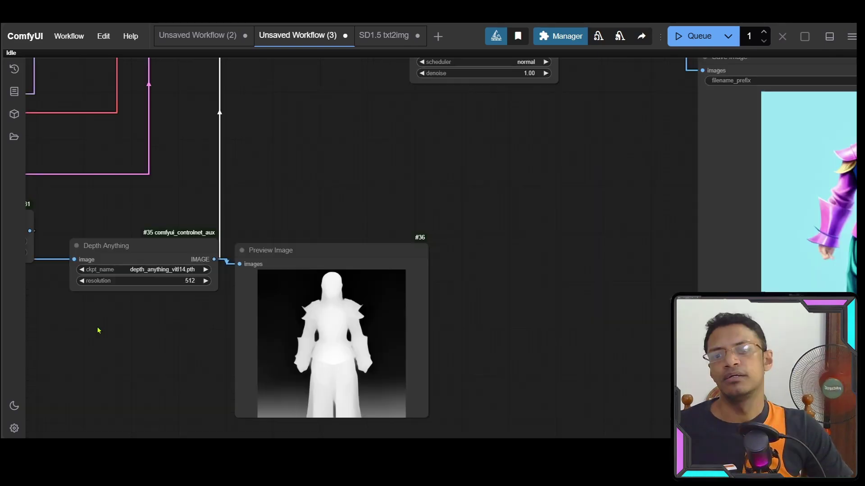
- Review the Load Image source alongside the Canny edge preview and the Depth Anything preview
drag(98, 329, 527, 253)
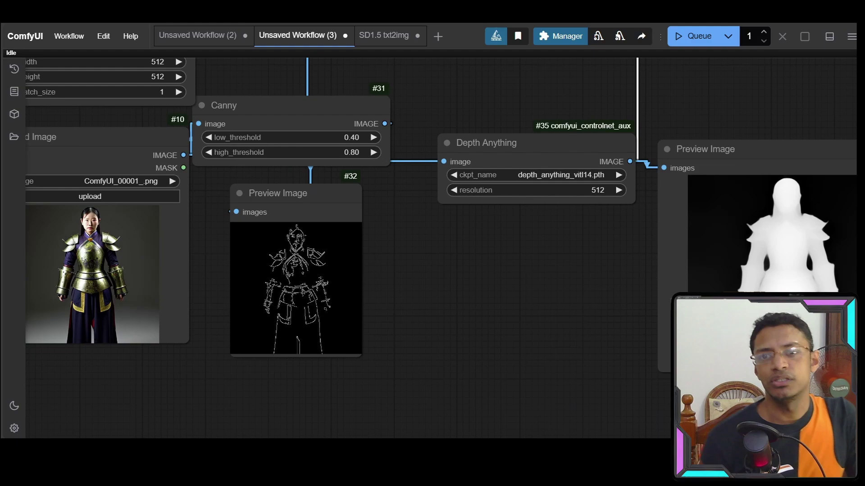
click(266, 117)
scroll(522, 284, up, 3)
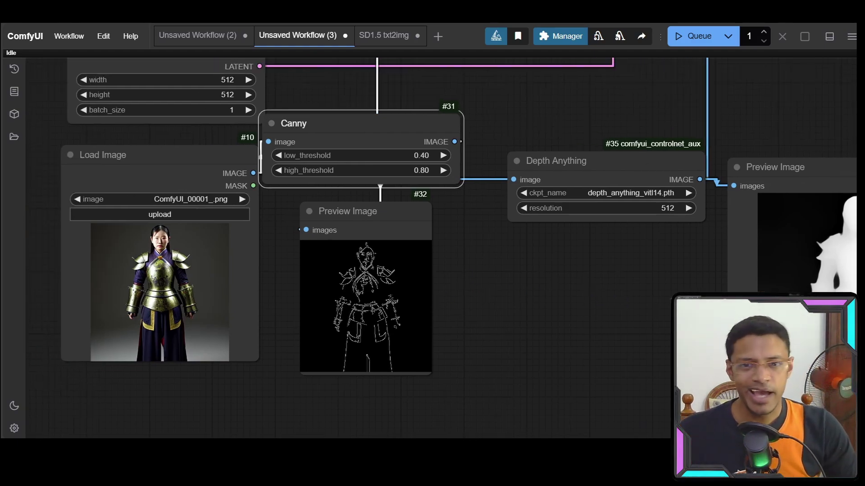
scroll(337, 304, up, 10)
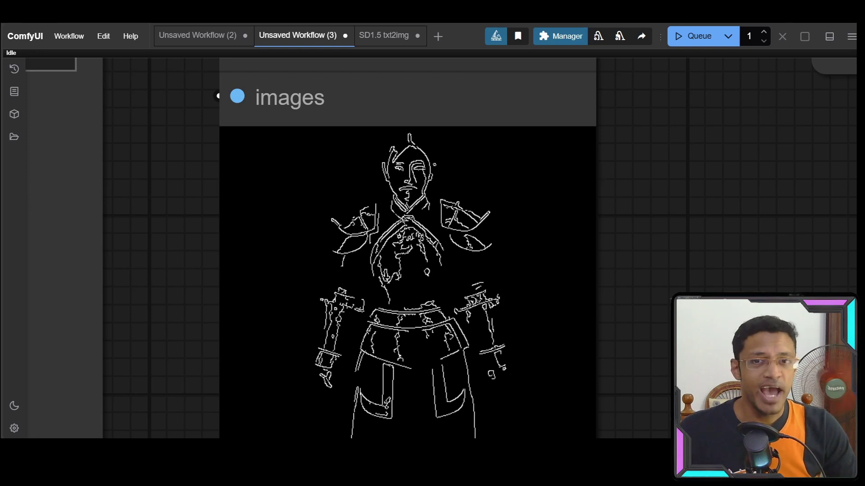
scroll(383, 226, down, 10)
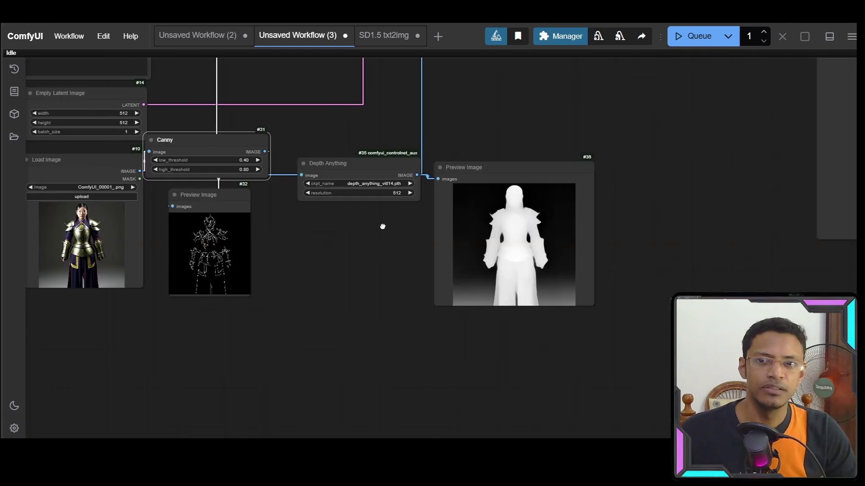
drag(383, 226, 499, 225)
click(581, 166)
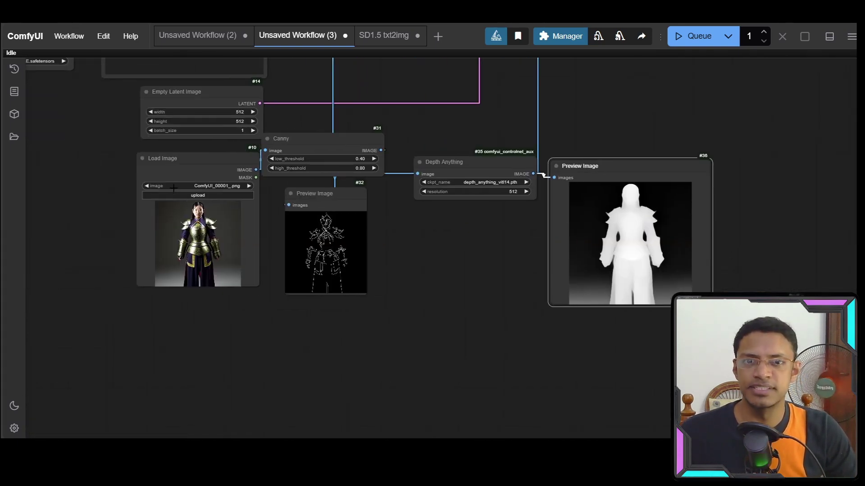
- Switch the Load Image node to ComfyUI_00013_.png and connect a duplicate of it to the Depth Anything image input
click(198, 158)
key(ctrl+c)
key(ctrl+v)
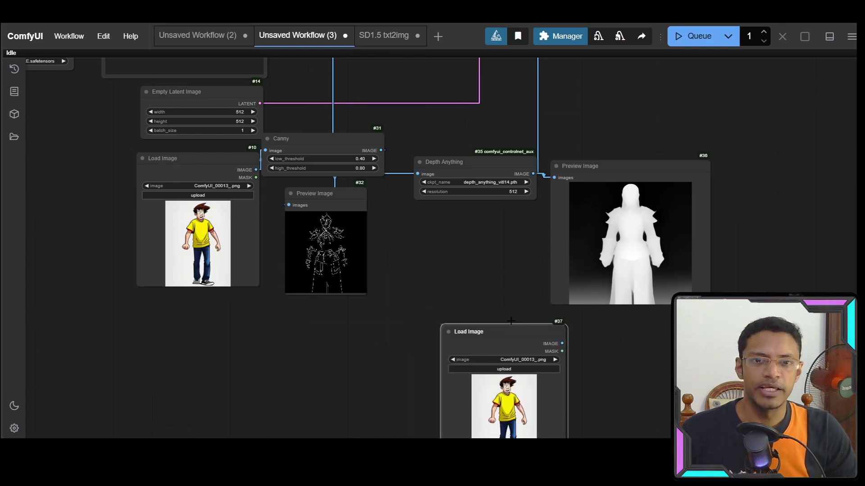
drag(496, 327, 457, 226)
drag(521, 236, 417, 174)
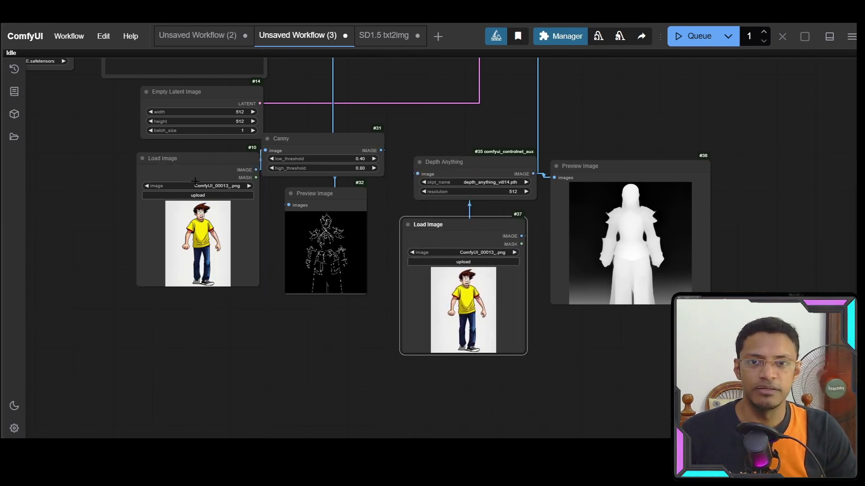
- Set the duplicated Load Image node to ComfyUI_00001_.png and generate two images from the mixed references
scroll(466, 276, up, 4)
click(480, 241)
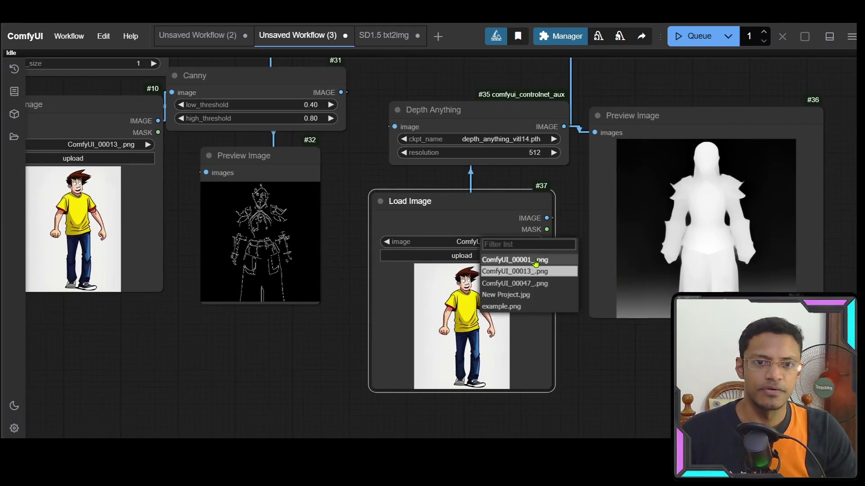
click(534, 260)
click(698, 36)
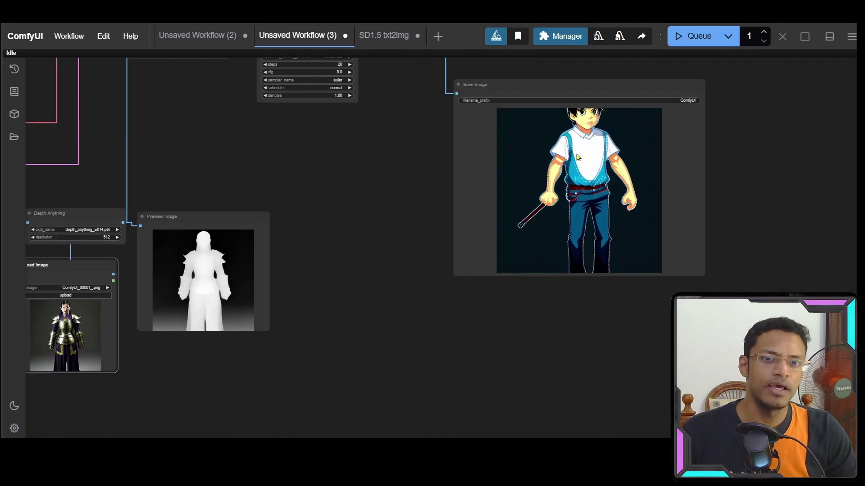
scroll(578, 157, down, 3)
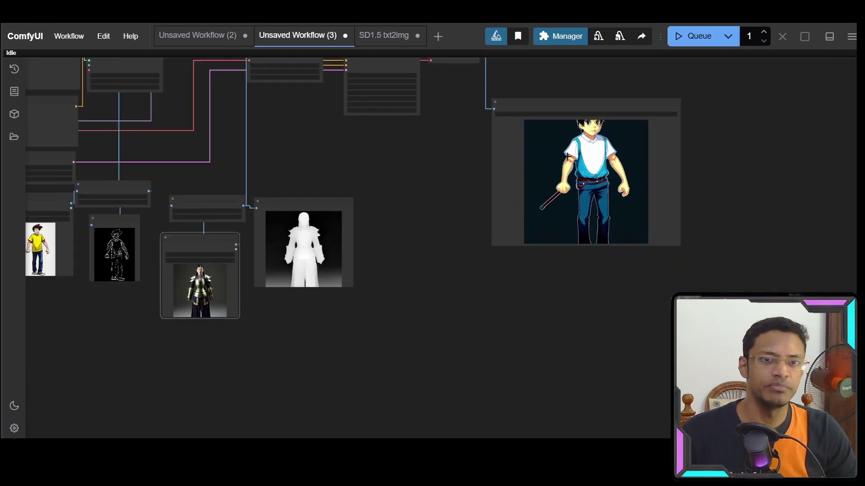
click(691, 43)
- Set the Canny Apply ControlNet strength to 0.50 and generate a new image to inspect
scroll(503, 286, up, 5)
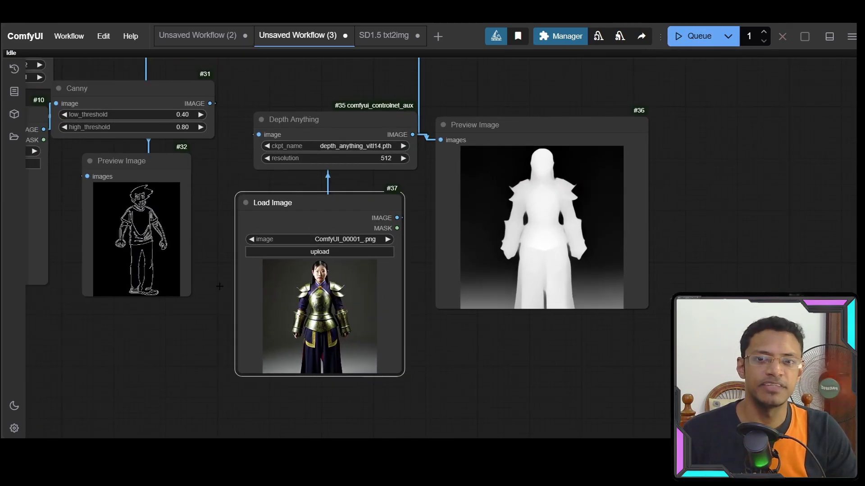
drag(233, 172, 353, 171)
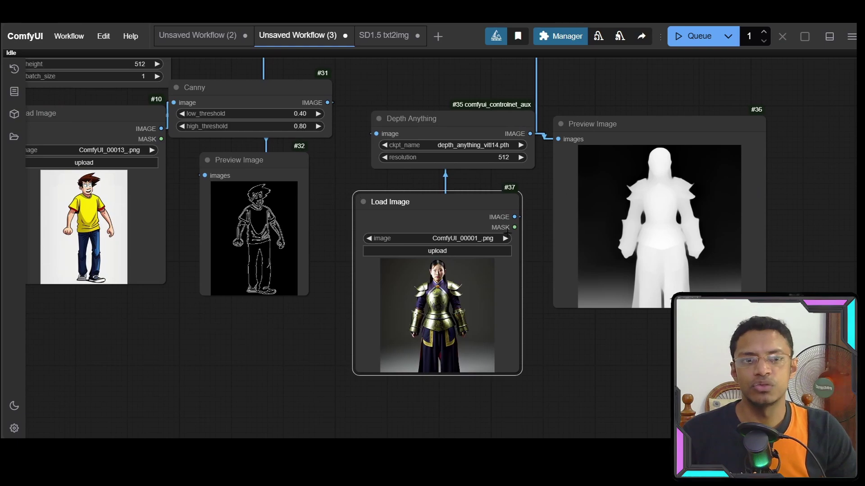
scroll(507, 232, up, 8)
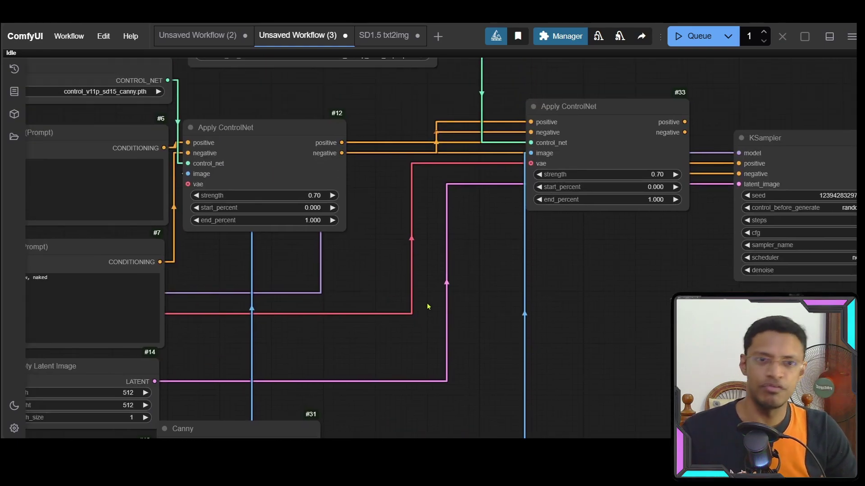
click(306, 195)
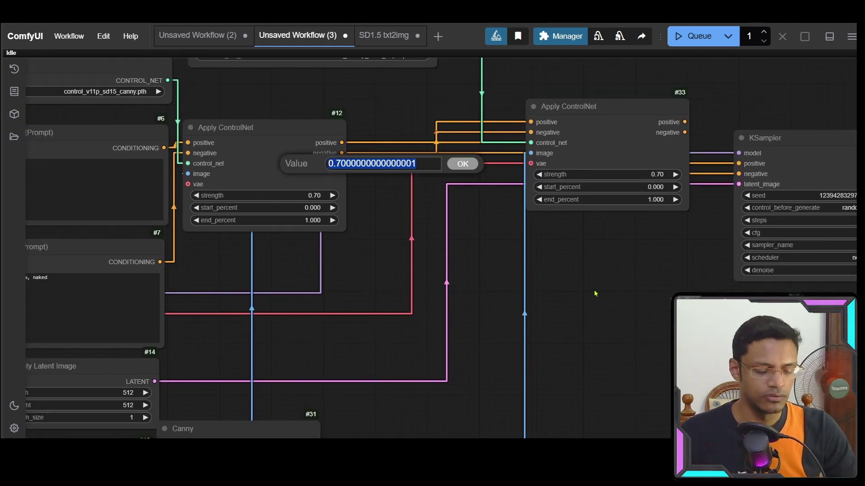
text(0.5)
key(Return)
key(ctrl+Return)
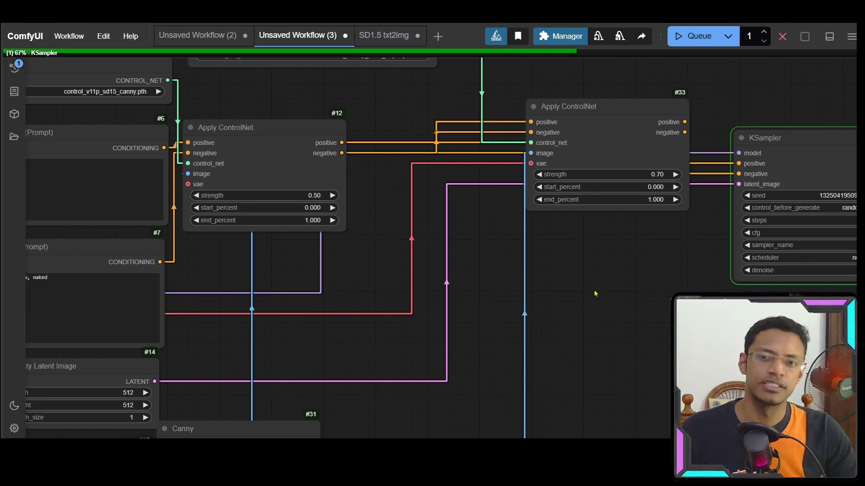
scroll(596, 294, down, 5)
scroll(503, 246, up, 3)
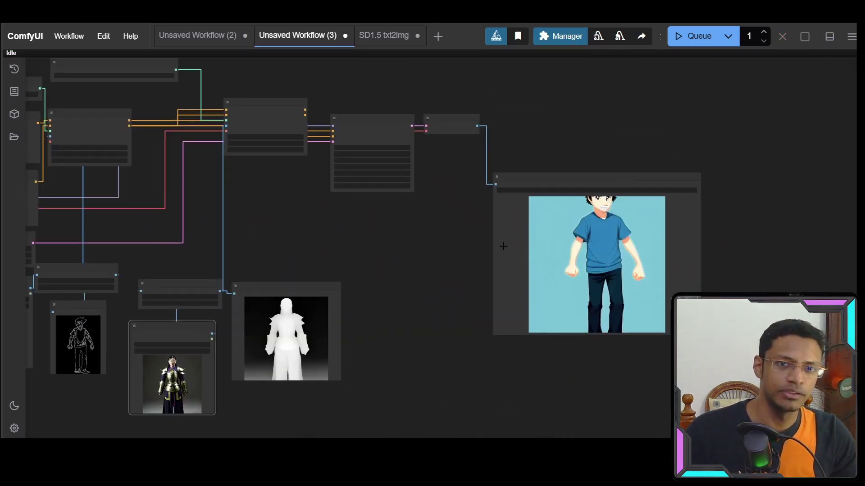
- Examine the workflow chaining OpenPose and depth ControlNets, including both previews, the preprocessors and the Apply ControlNet settings
scroll(503, 246, up, 2)
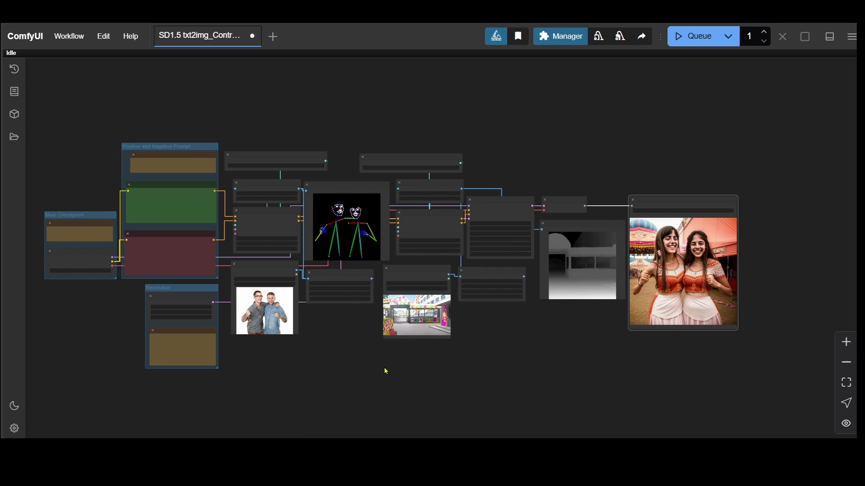
scroll(362, 149, up, 6)
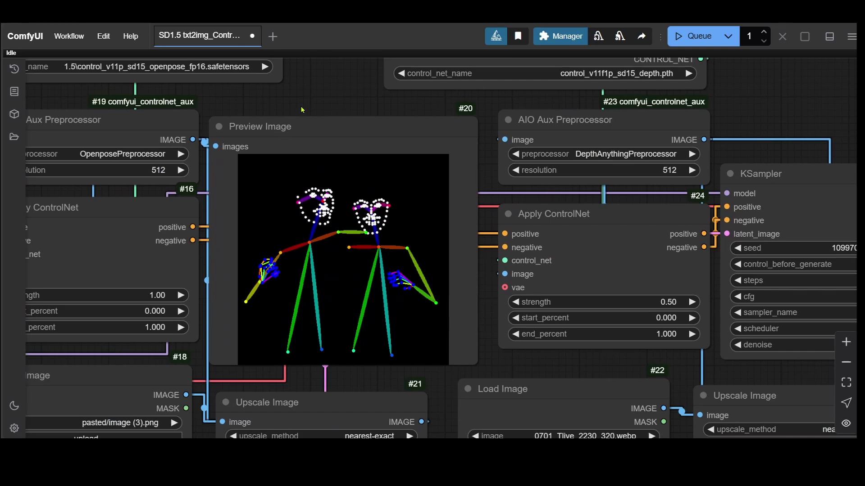
drag(301, 110, 357, 163)
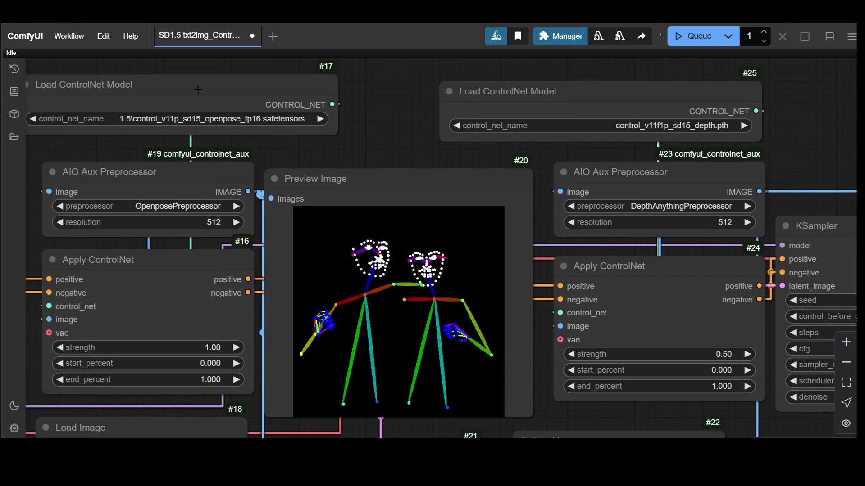
scroll(411, 168, down, 6)
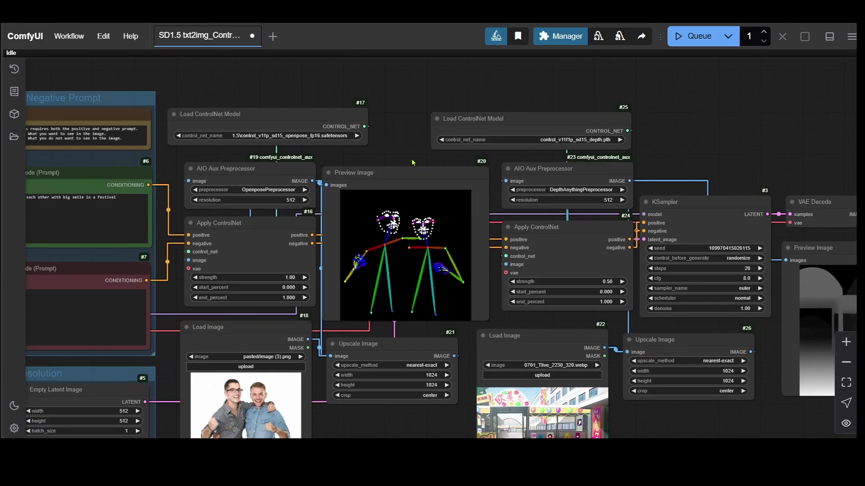
drag(694, 230, 396, 228)
scroll(410, 268, up, 4)
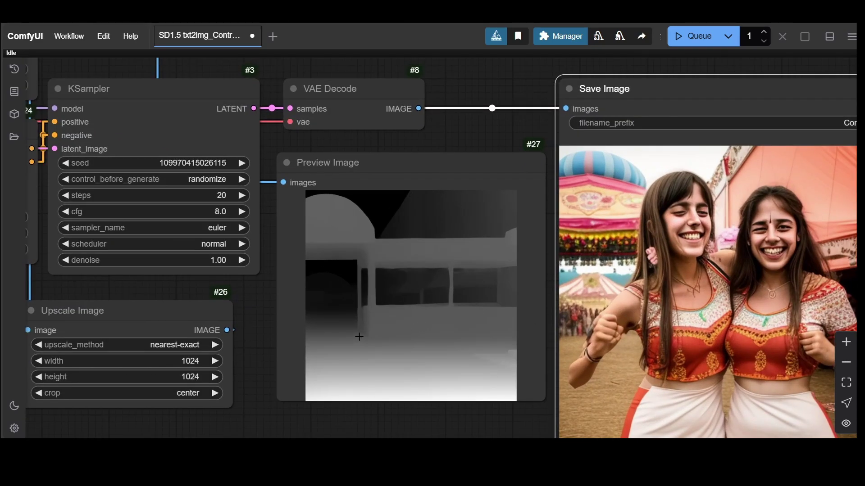
drag(359, 337, 484, 318)
scroll(423, 268, down, 5)
drag(199, 215, 331, 263)
scroll(381, 185, up, 7)
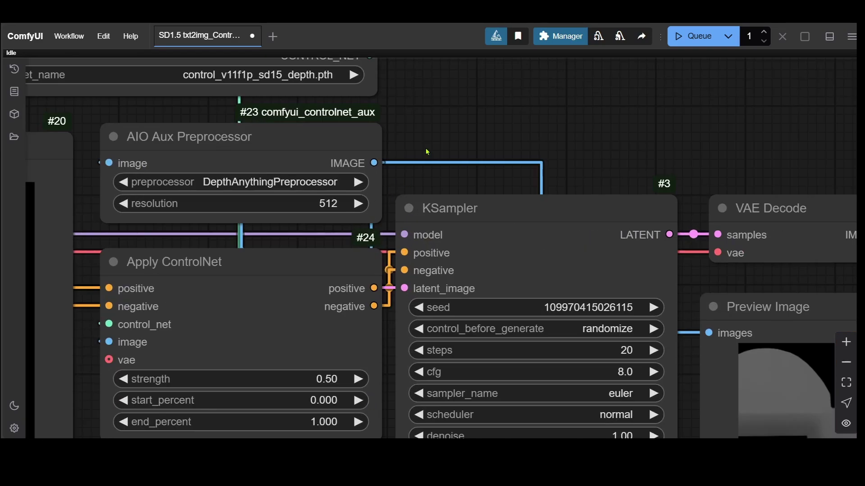
drag(201, 192, 262, 242)
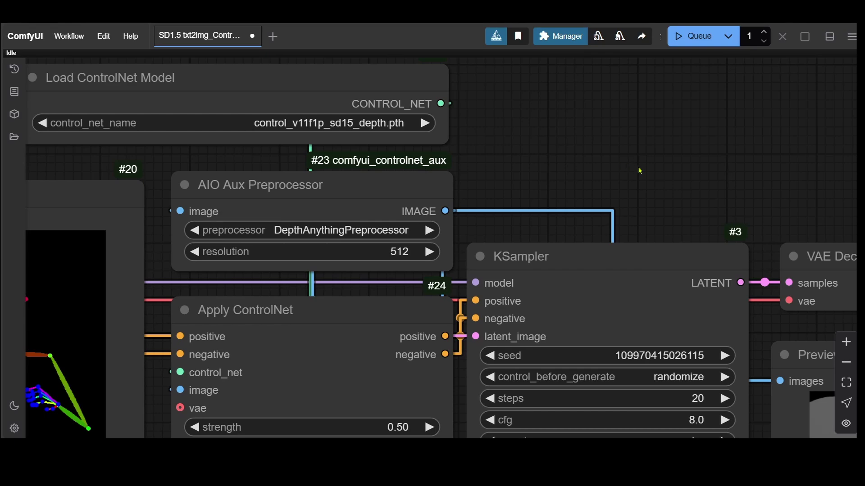
- Inspect the saved festival image against the OpenPose and depth previews that guided it
scroll(640, 170, down, 5)
drag(639, 170, 437, 100)
scroll(347, 231, up, 4)
scroll(347, 230, down, 1)
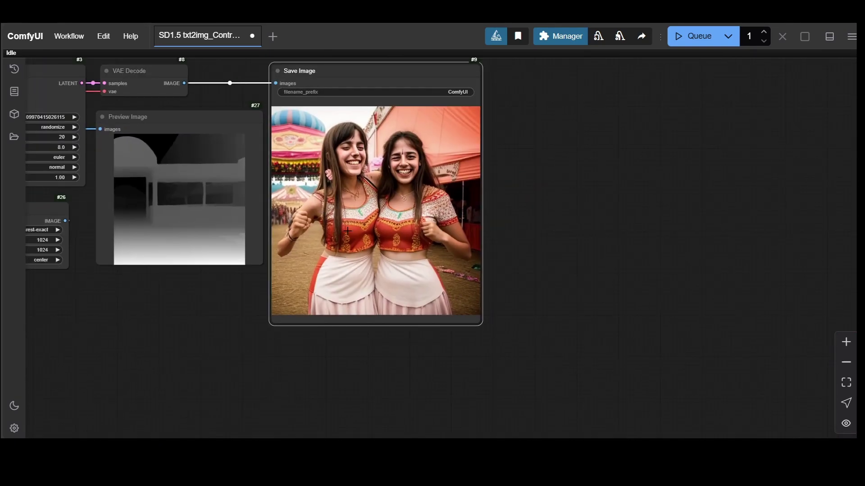
drag(347, 230, 414, 290)
scroll(475, 277, down, 2)
drag(476, 277, 575, 281)
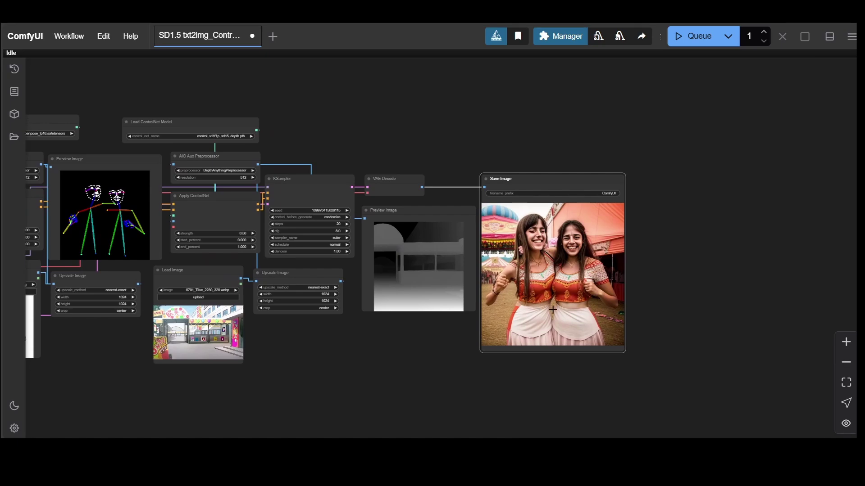
scroll(540, 306, up, 7)
drag(504, 251, 423, 259)
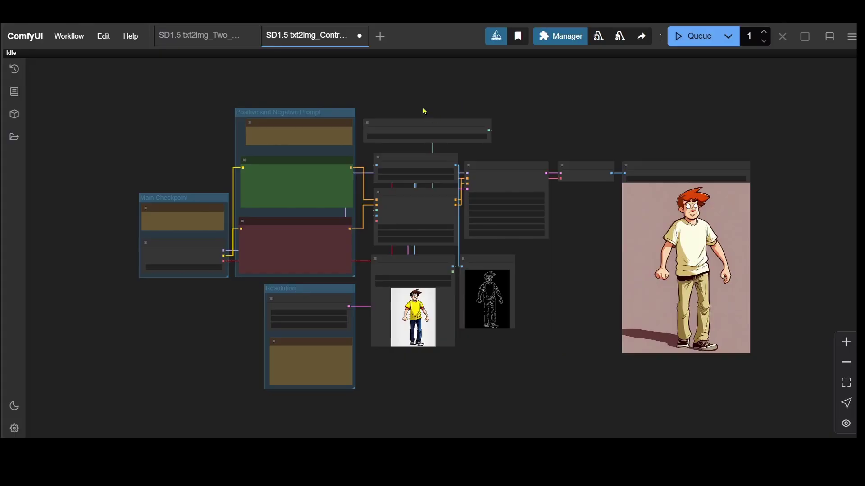
- Examine the SDXL Canny workflow's Load ControlNet Model node and its AIO Aux Preprocessor
scroll(425, 112, up, 5)
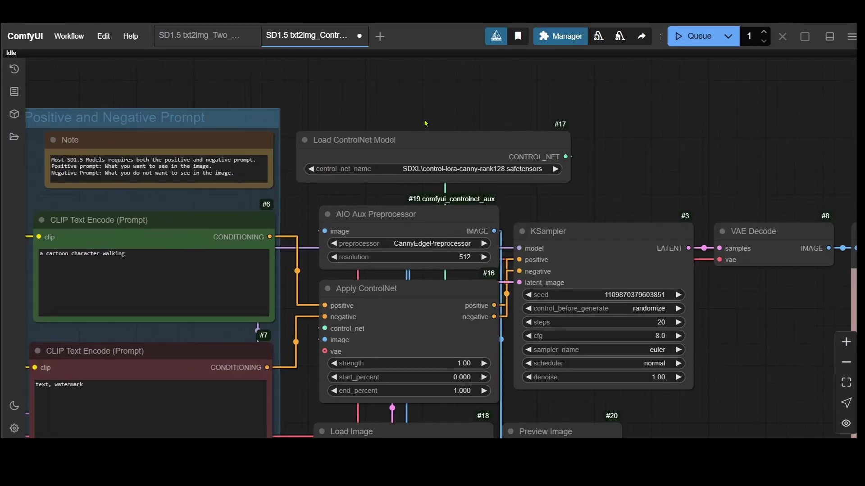
scroll(425, 123, up, 5)
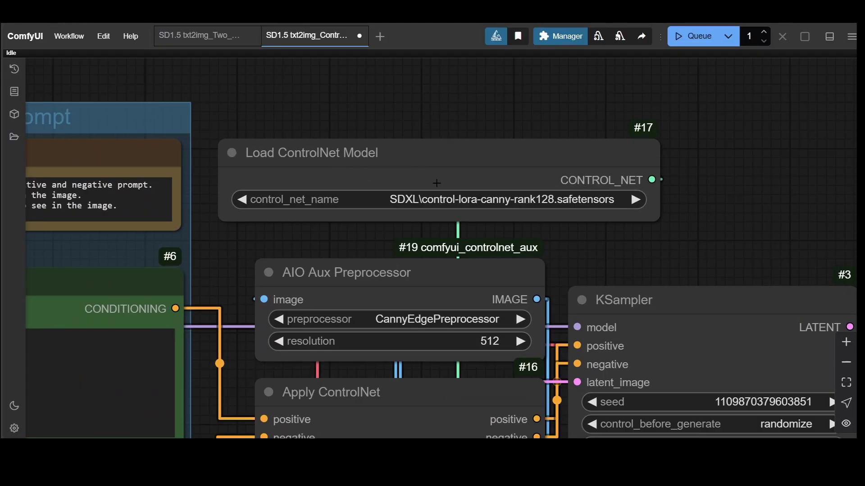
scroll(524, 231, up, 3)
drag(524, 231, 436, 236)
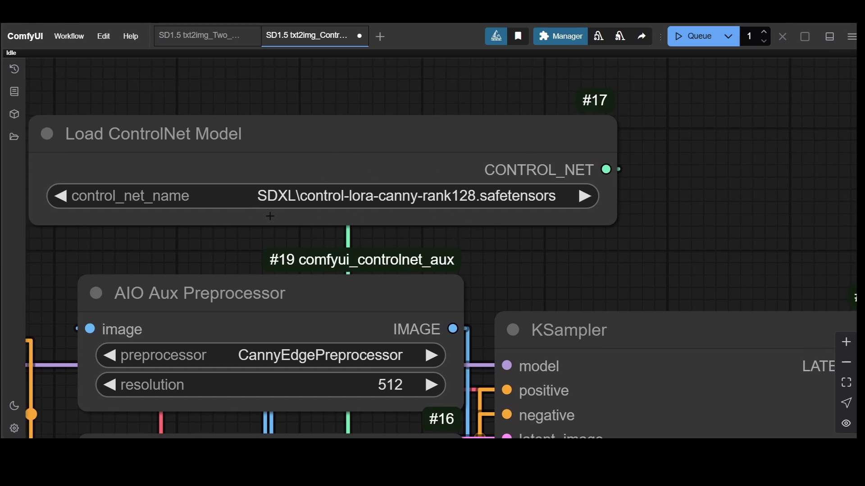
- Browse the installable models in the model manager with type controlnet and base SDXL, searching for "controlnet"
click(561, 38)
click(451, 170)
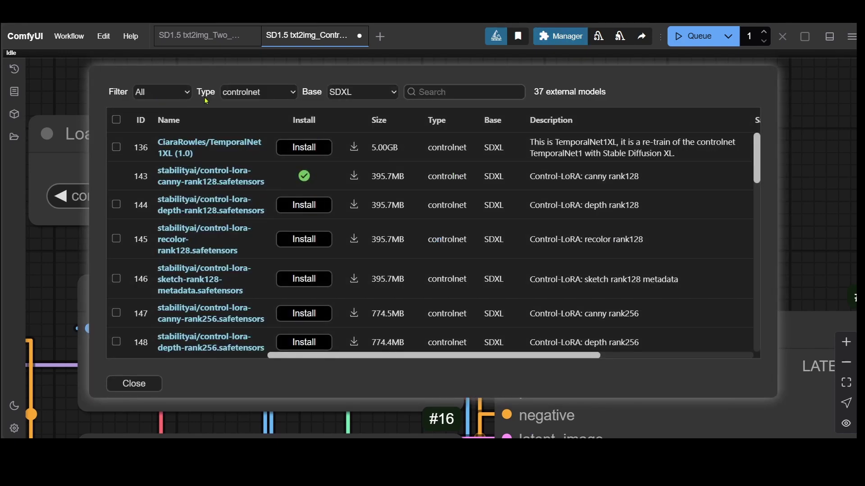
click(281, 96)
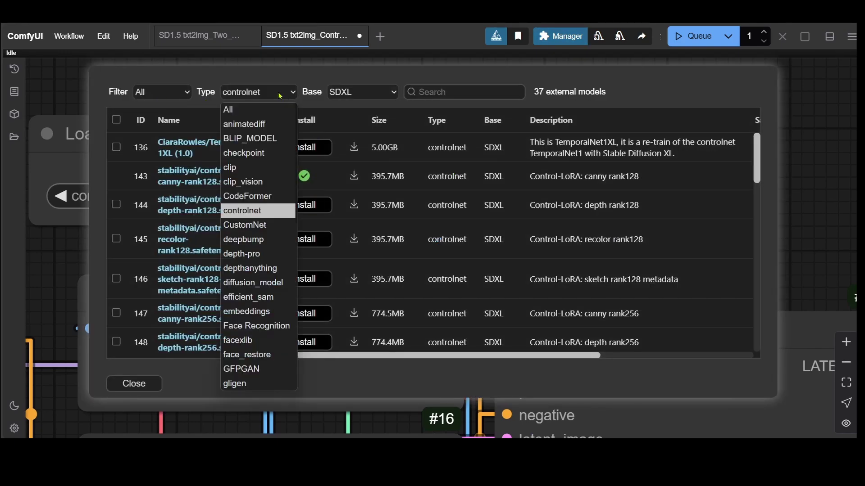
click(257, 209)
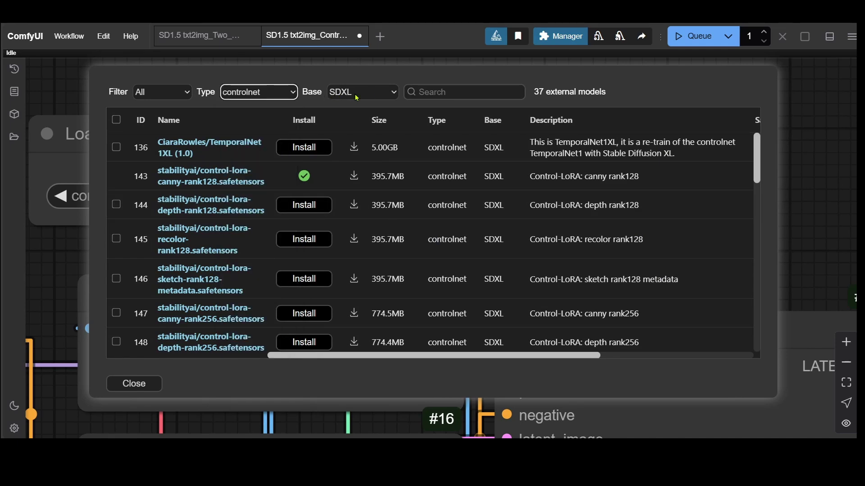
click(456, 93)
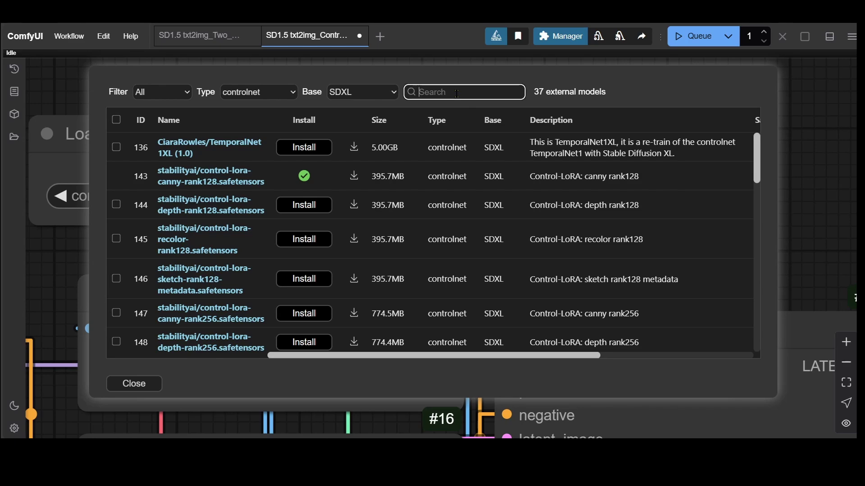
text(controlnet)
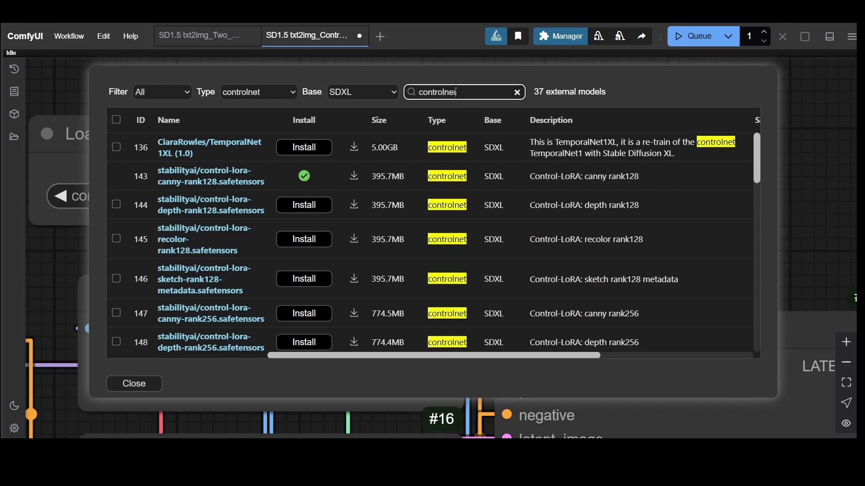
scroll(519, 270, down, 15)
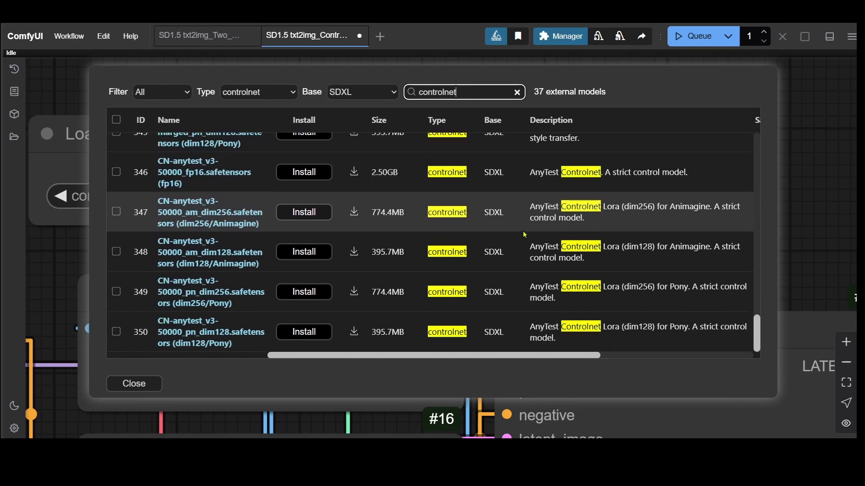
scroll(519, 271, up, 3)
scroll(519, 271, up, 12)
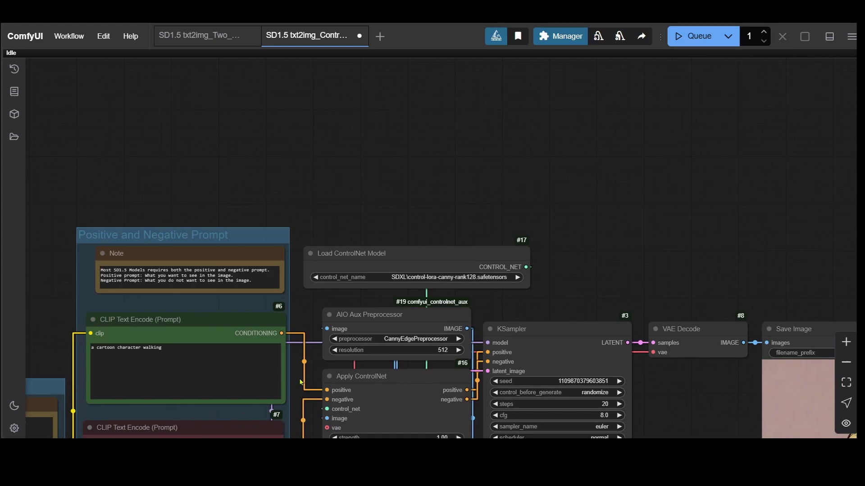
- Review the SDXL workflow's Load Checkpoint model, the Empty Latent Image dimensions and the starting resolutions note
drag(301, 382, 444, 227)
drag(188, 394, 355, 287)
scroll(267, 294, up, 8)
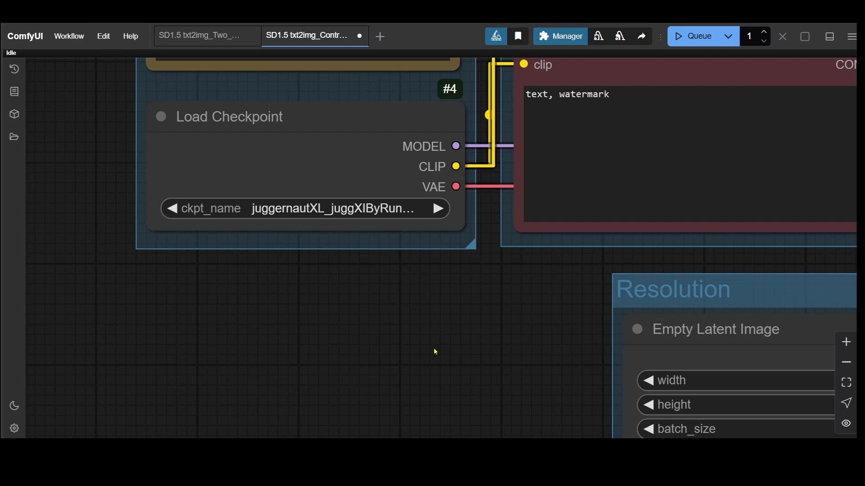
drag(425, 339, 127, 252)
scroll(233, 286, down, 3)
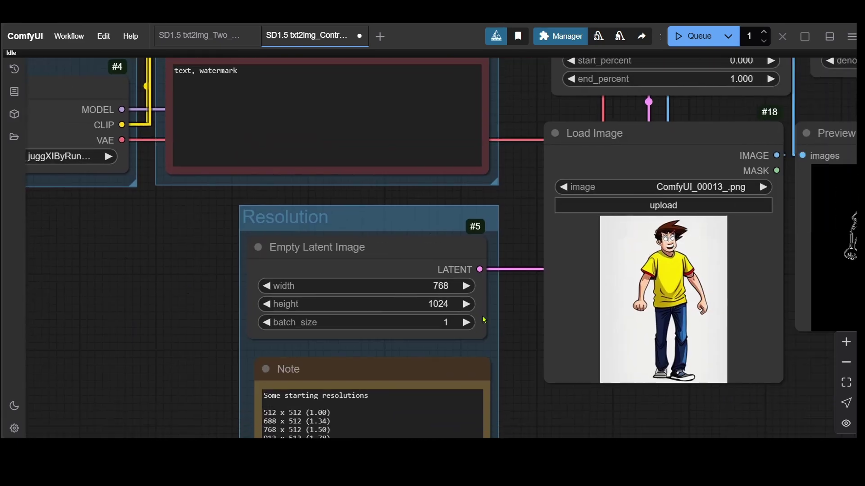
scroll(400, 317, up, 5)
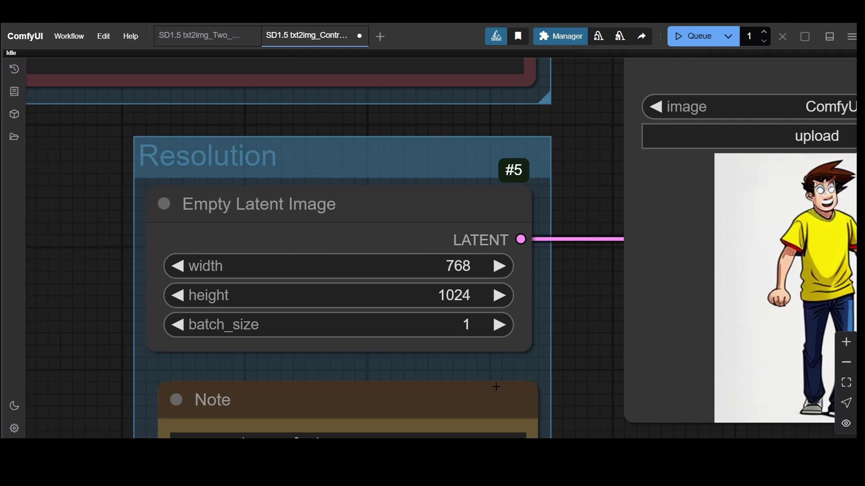
scroll(574, 340, down, 5)
drag(573, 341, 421, 234)
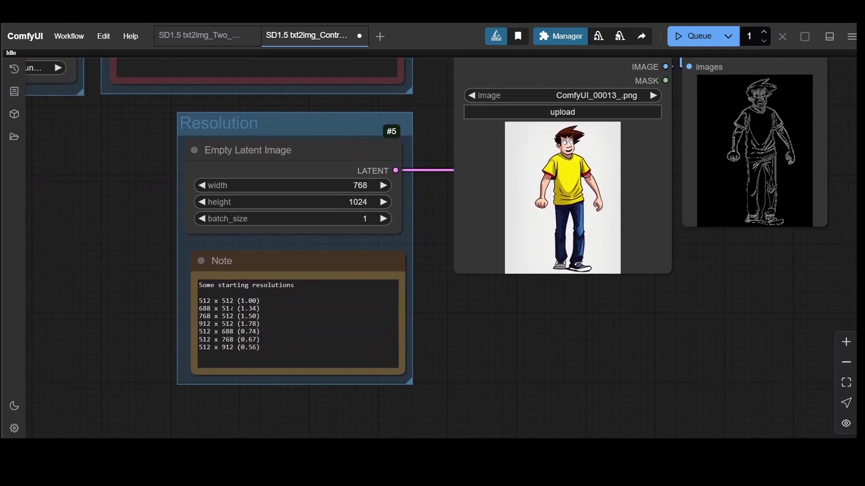
drag(467, 323, 460, 372)
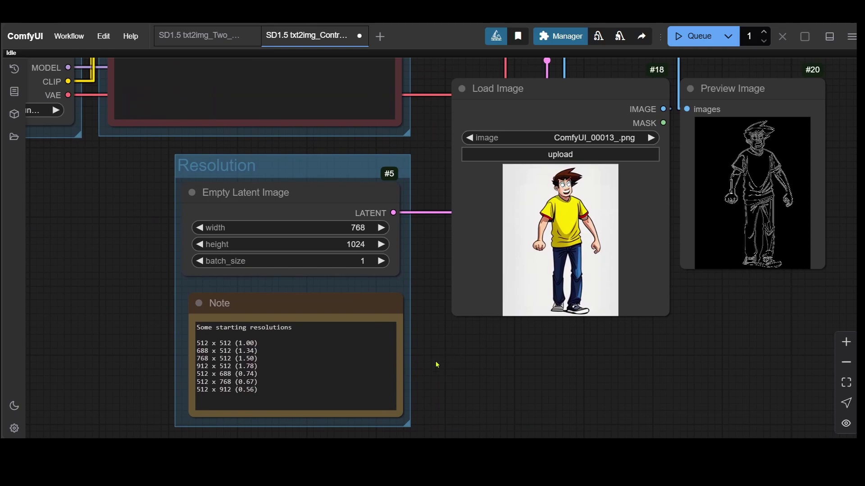
- Set the KSampler's control_before_generate option to fixed in the SDXL Canny workflow
scroll(448, 343, down, 4)
drag(707, 173, 509, 267)
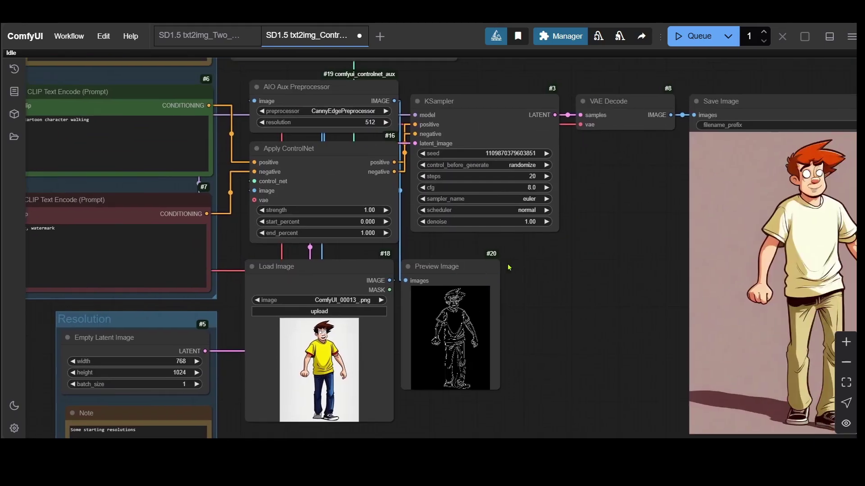
drag(411, 171, 431, 225)
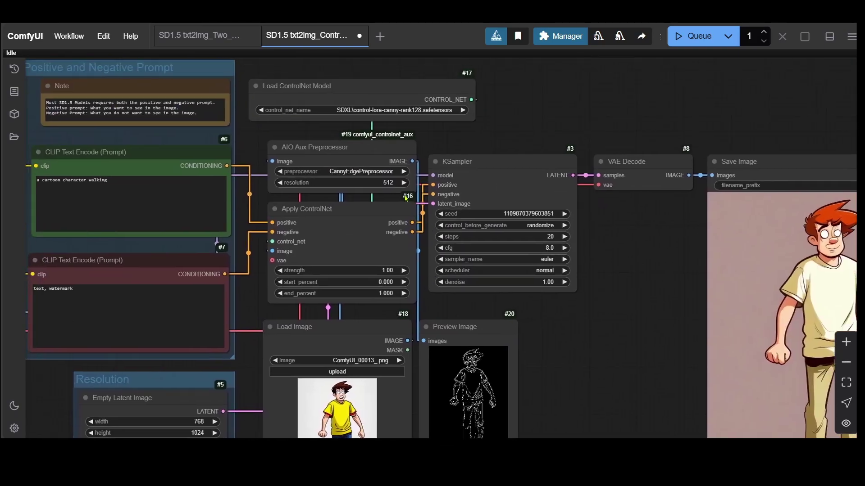
scroll(323, 198, up, 6)
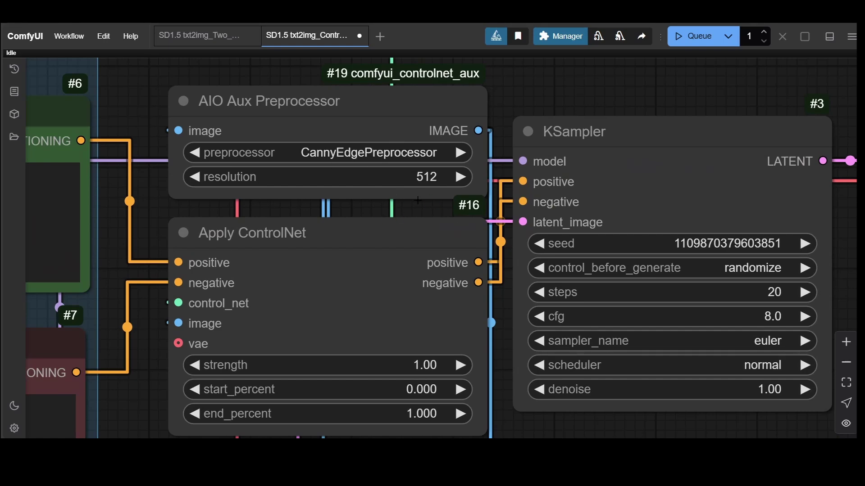
drag(838, 252, 516, 202)
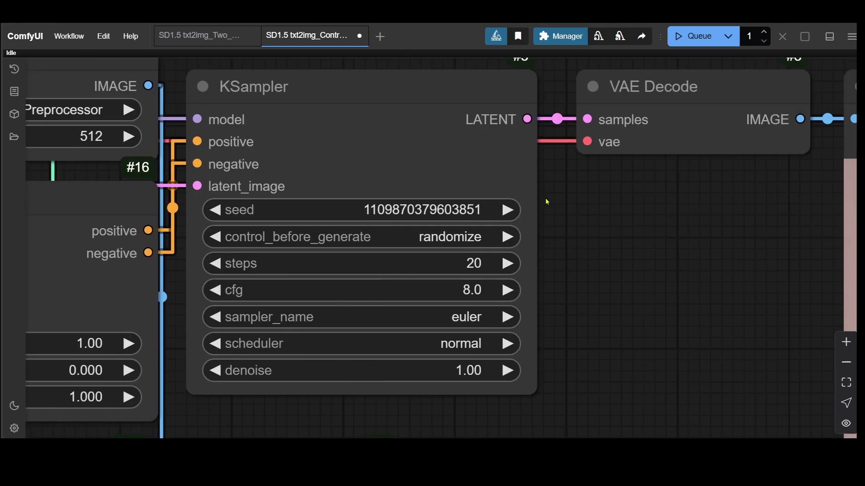
scroll(496, 242, down, 2)
click(463, 226)
click(462, 219)
scroll(616, 276, down, 6)
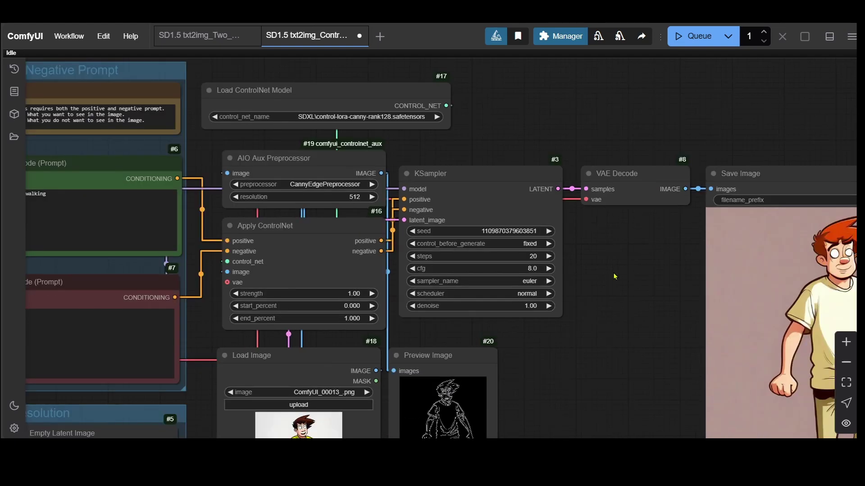
- View the Canny edge preview at full size and compare it with the generated cartoon character
drag(566, 287, 441, 195)
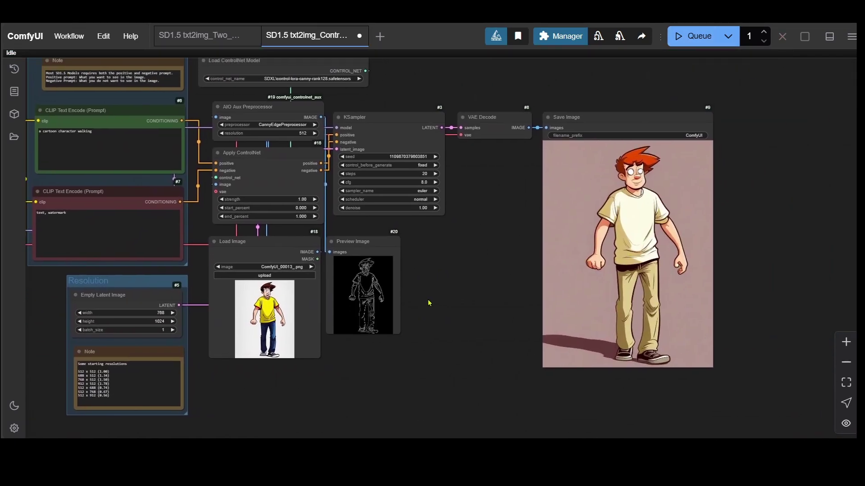
right_click(363, 295)
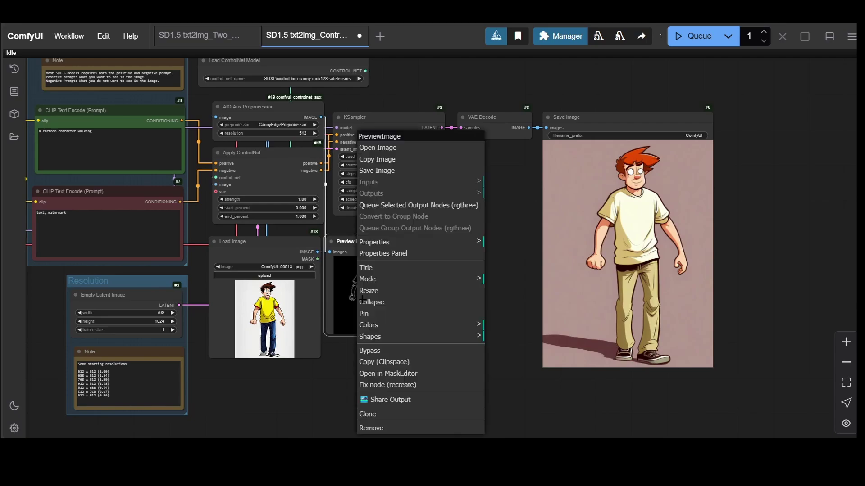
click(381, 148)
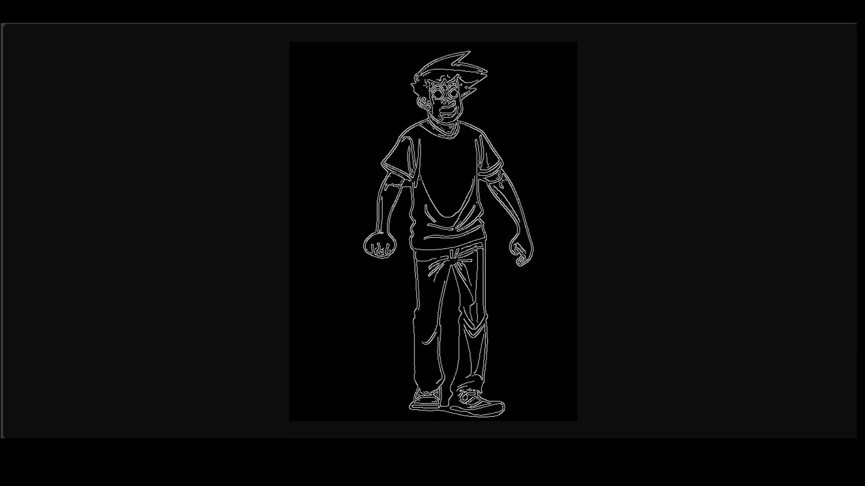
key(Escape)
scroll(227, 100, up, 10)
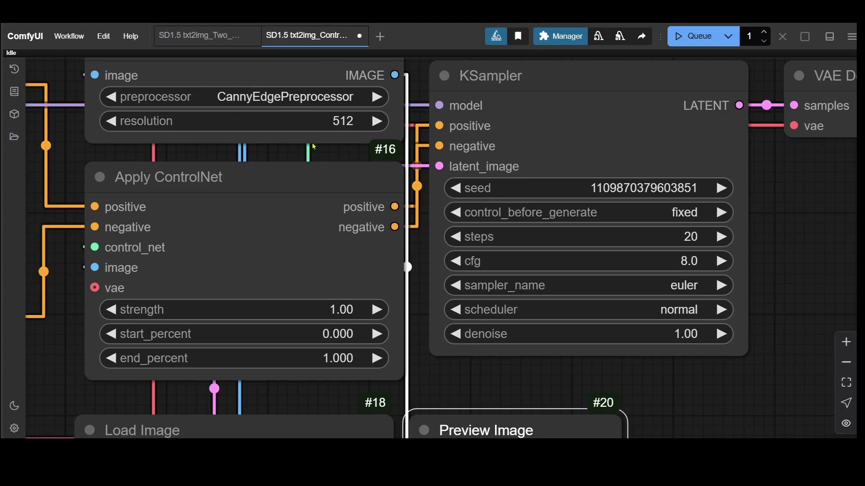
scroll(314, 146, down, 2)
scroll(371, 409, down, 5)
scroll(503, 307, up, 6)
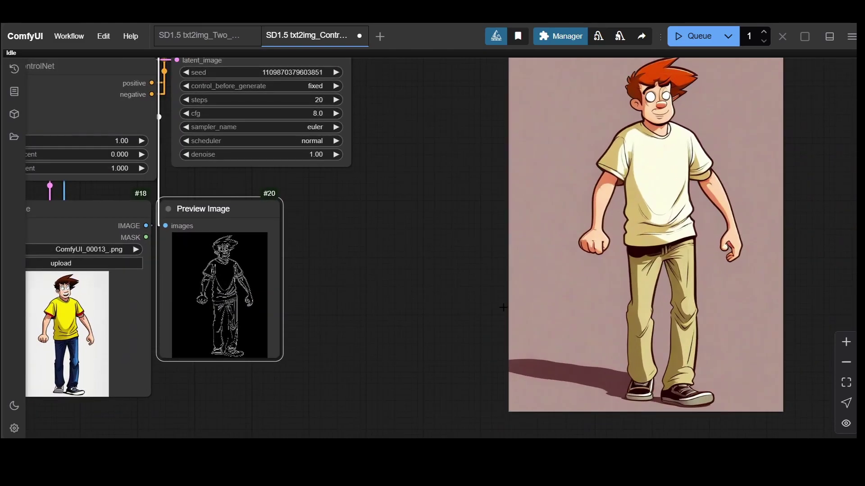
- Set the AIO Aux Preprocessor's resolution to 768 for the Canny edge map
scroll(265, 322, up, 8)
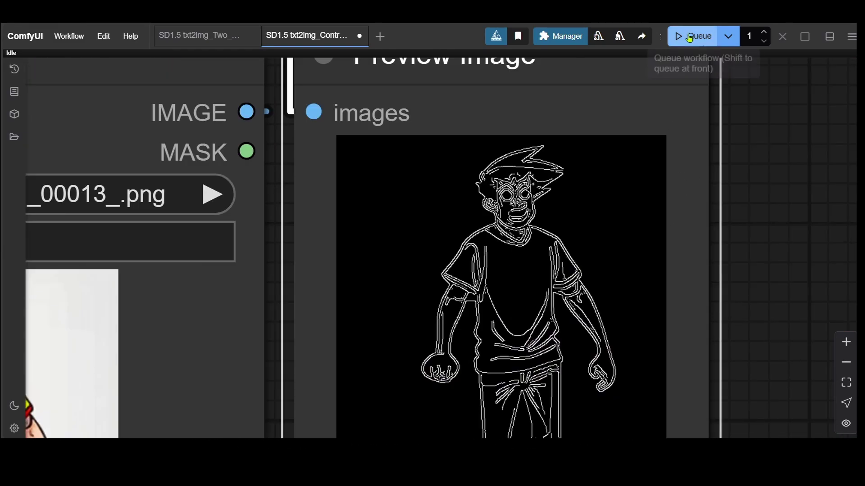
scroll(521, 357, down, 10)
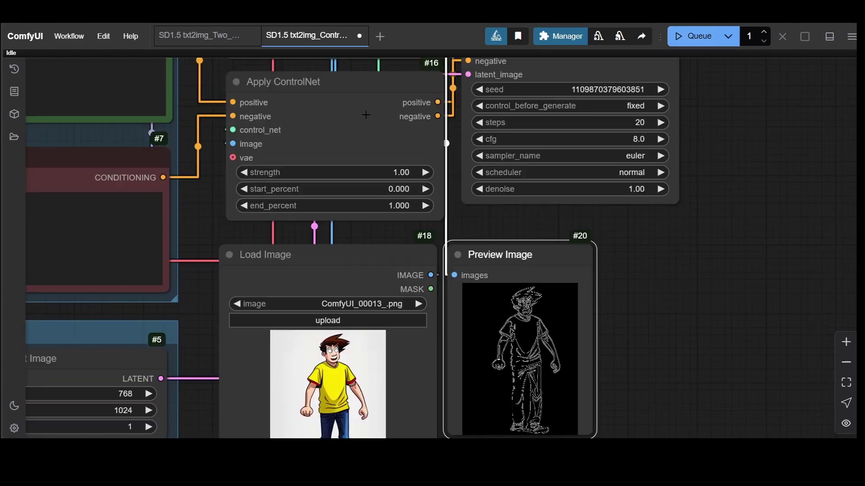
drag(518, 225, 518, 358)
scroll(361, 204, up, 6)
click(419, 153)
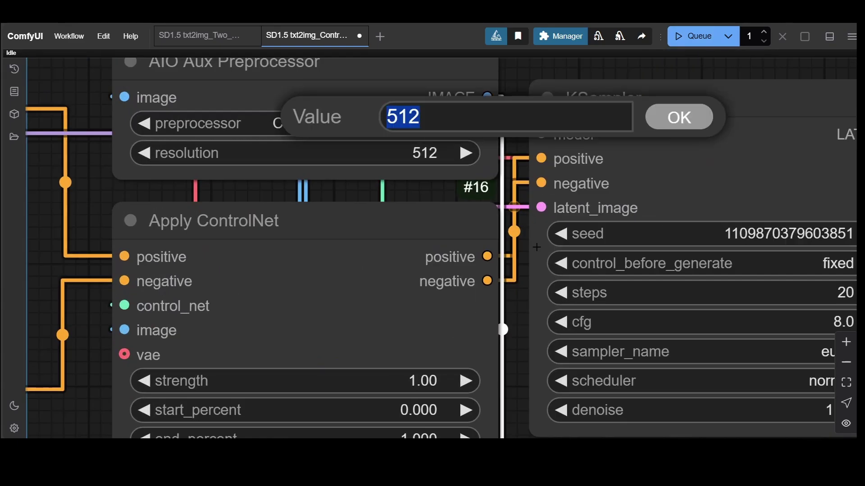
text(768)
key(Return)
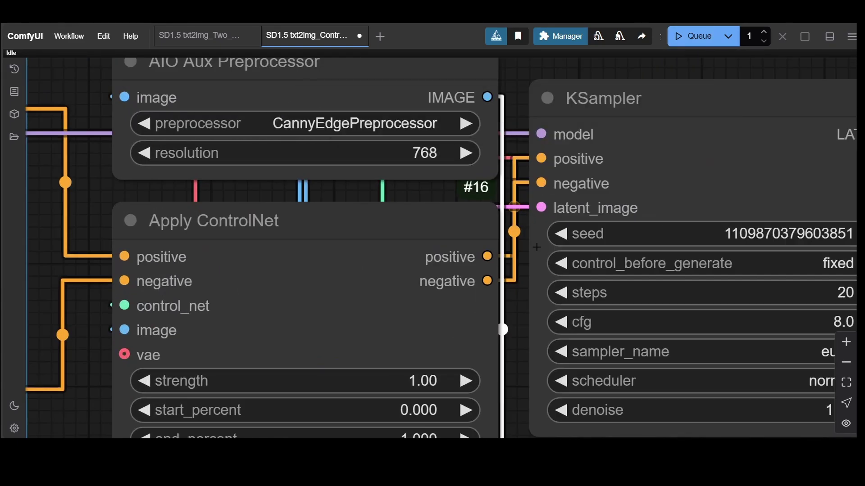
- Compare the AIO Aux Preprocessor's resolution with the Empty Latent Image width and height and the loaded reference image
scroll(481, 167, down, 3)
scroll(291, 207, down, 3)
scroll(292, 207, left, 4)
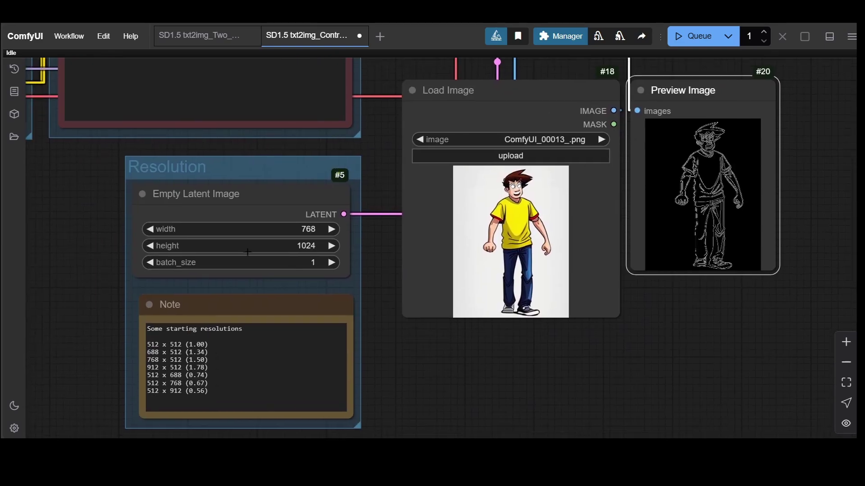
scroll(335, 253, up, 6)
scroll(335, 253, right, 1)
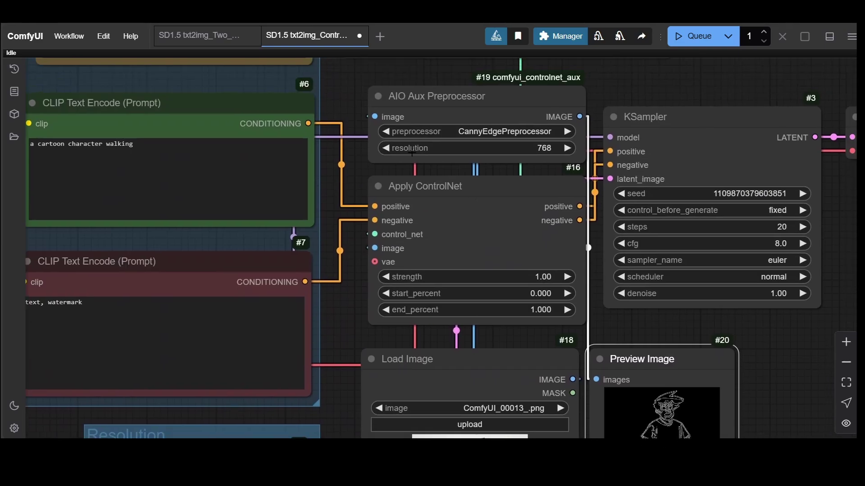
scroll(349, 270, down, 4)
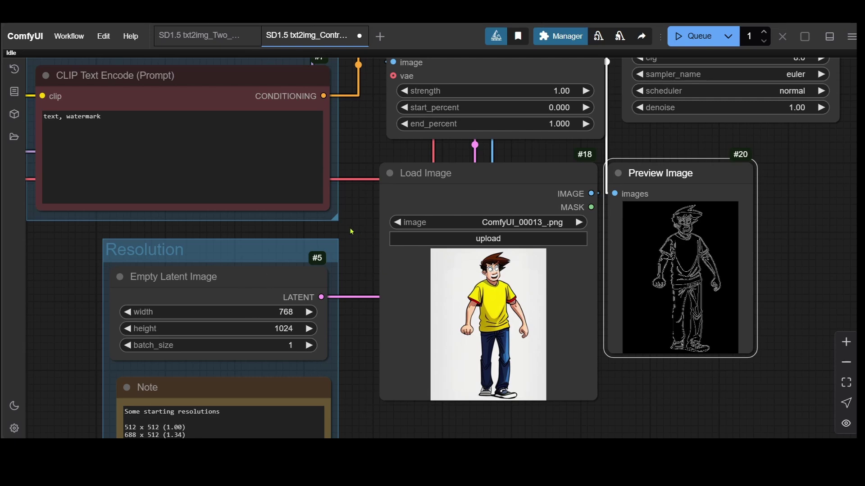
scroll(311, 305, up, 3)
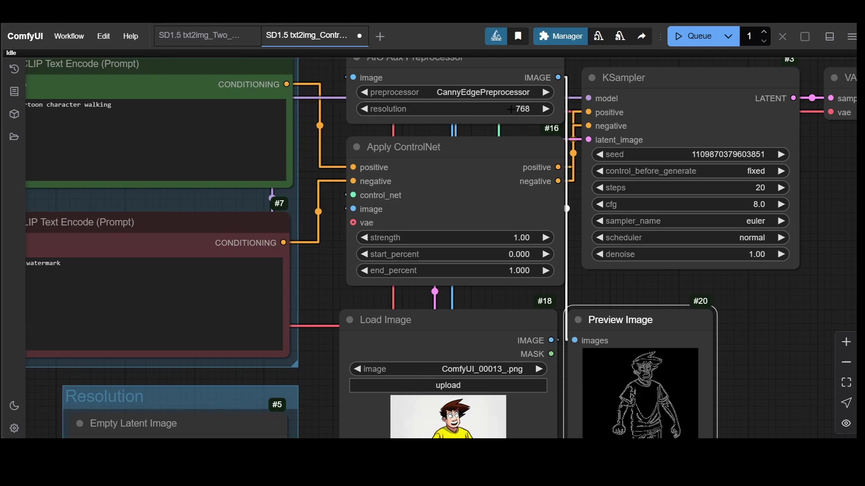
scroll(557, 137, right, 5)
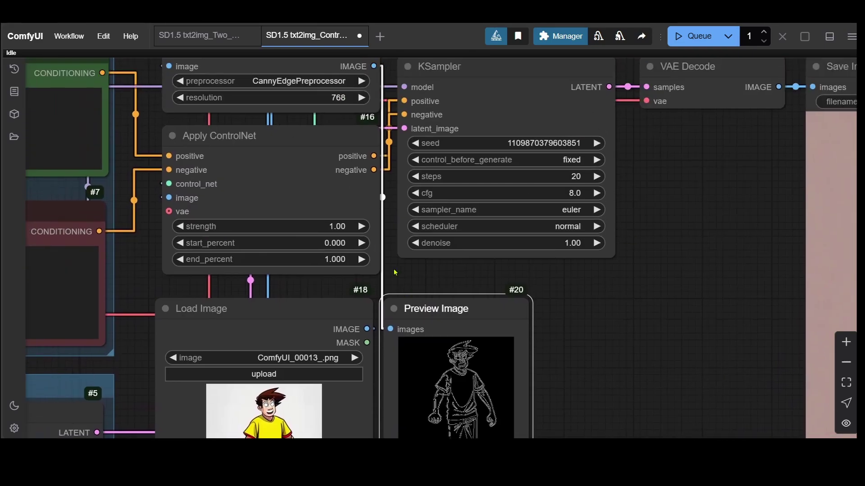
scroll(253, 125, up, 1)
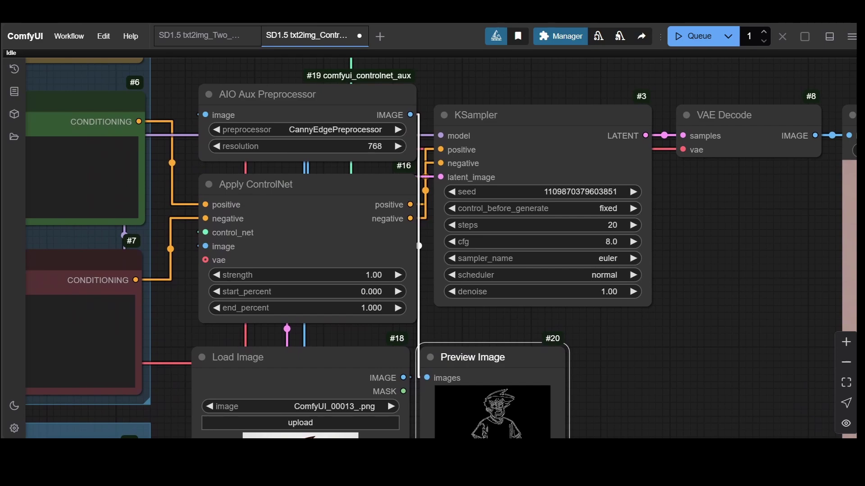
scroll(436, 333, down, 5)
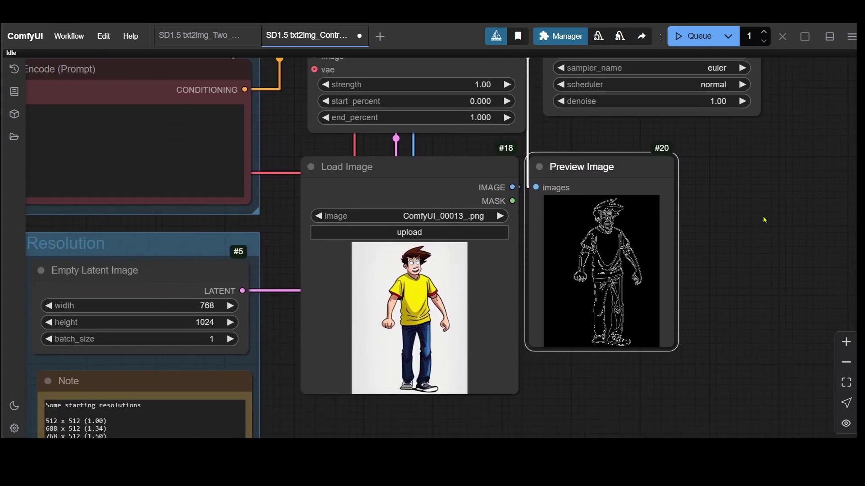
- Run the workflow with the higher preprocessor resolution and view the Canny edge preview at full size
scroll(764, 220, right, 5)
scroll(445, 253, up, 10)
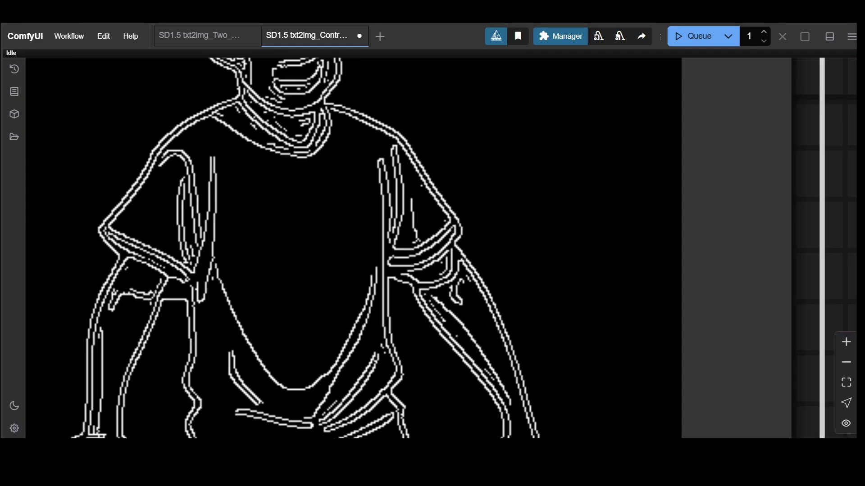
scroll(347, 292, down, 5)
scroll(346, 292, up, 1)
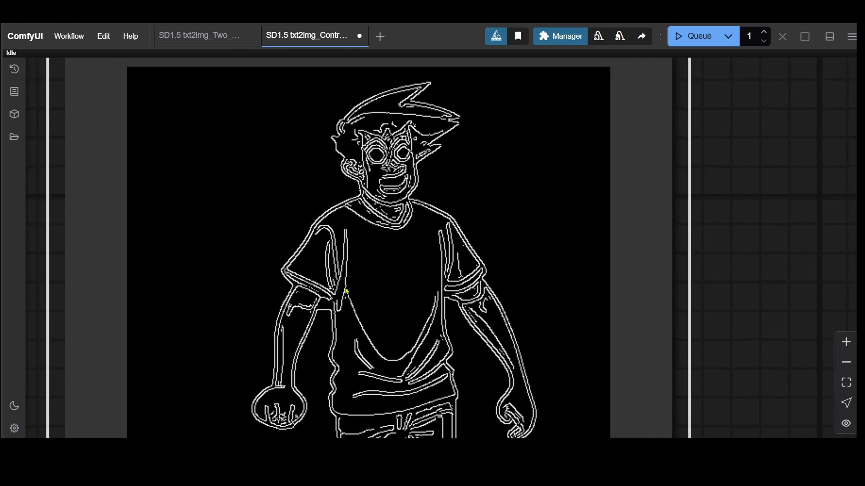
click(689, 37)
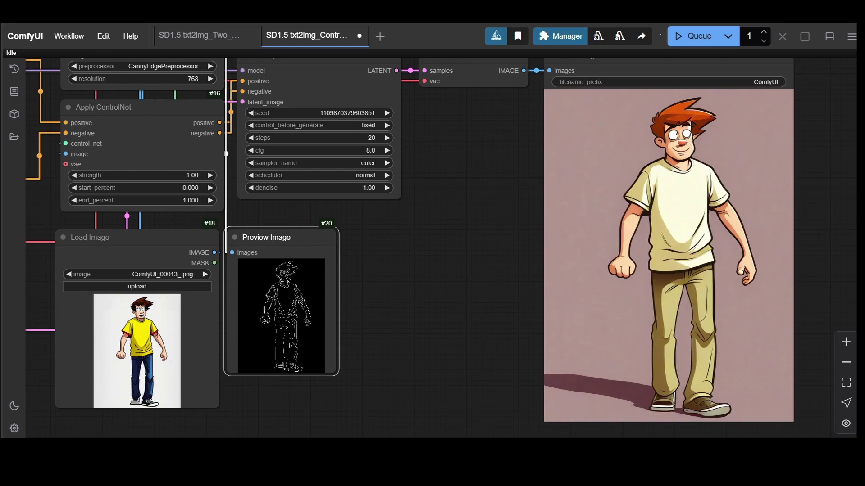
scroll(419, 301, up, 4)
drag(418, 299, 539, 309)
right_click(436, 252)
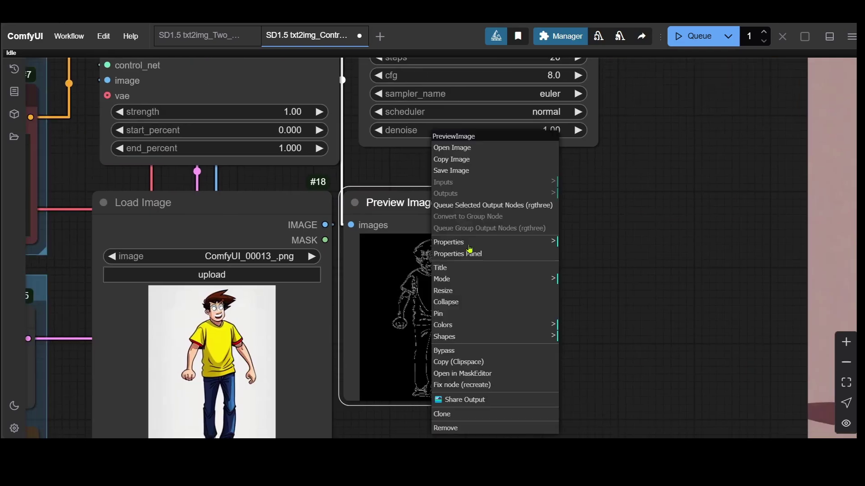
click(485, 149)
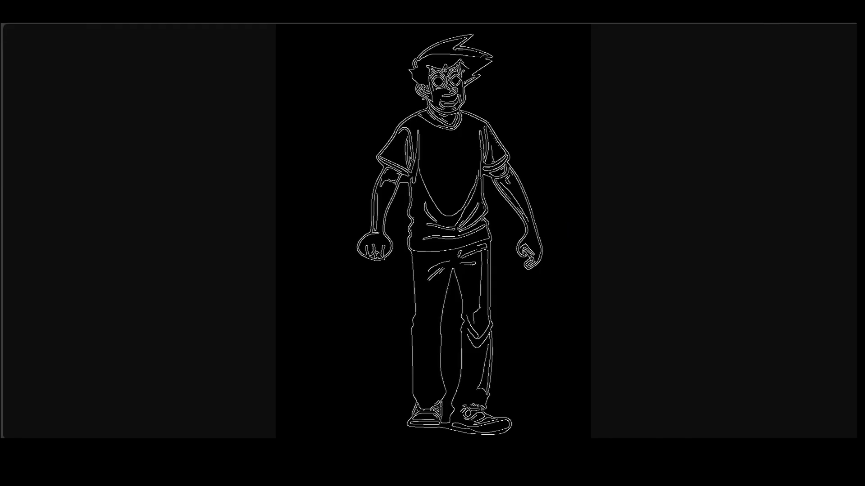
key(ctrl+w)
- Set the AIO Aux Preprocessor's resolution to 512 and run the workflow again
scroll(355, 189, up, 5)
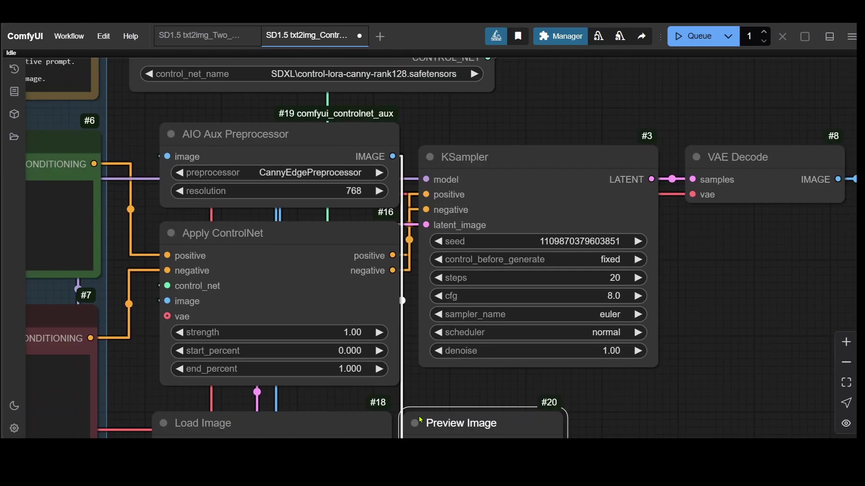
click(359, 203)
text(512)
key(Return)
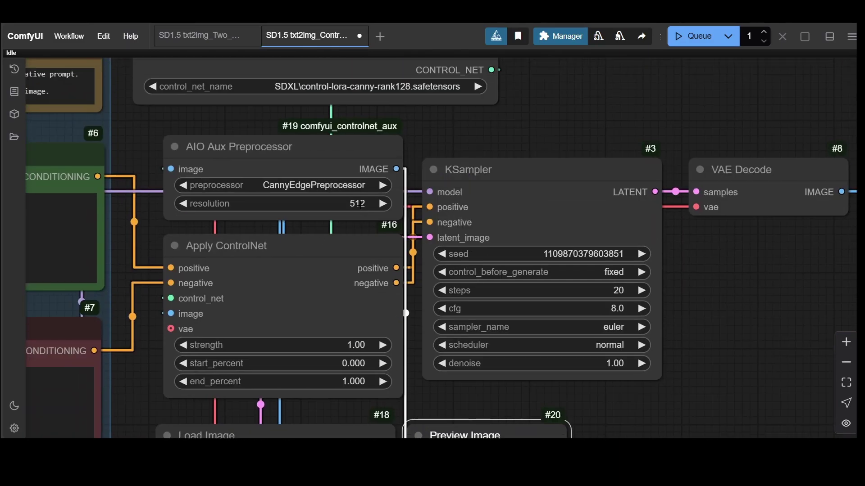
scroll(579, 263, down, 6)
scroll(575, 227, up, 5)
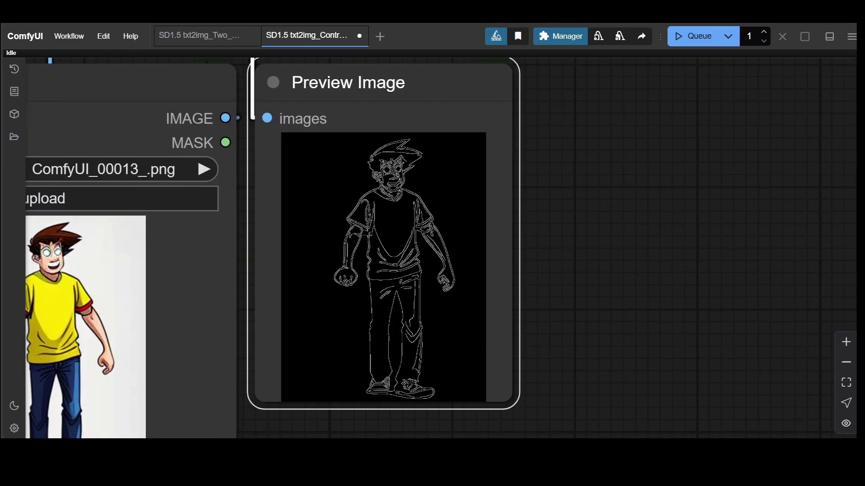
click(694, 37)
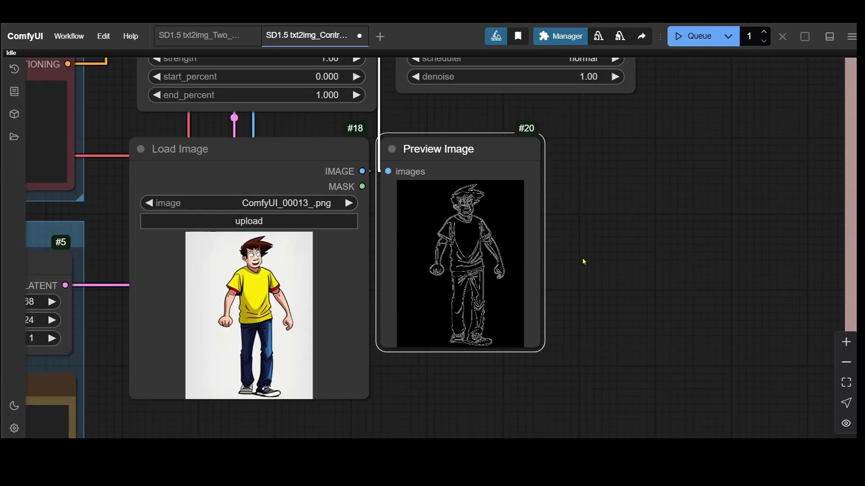
- Add a Canny Edge node from comfyui_controlnet_aux beside the Preview Image node to view its threshold options, and delete it
scroll(584, 262, down, 3)
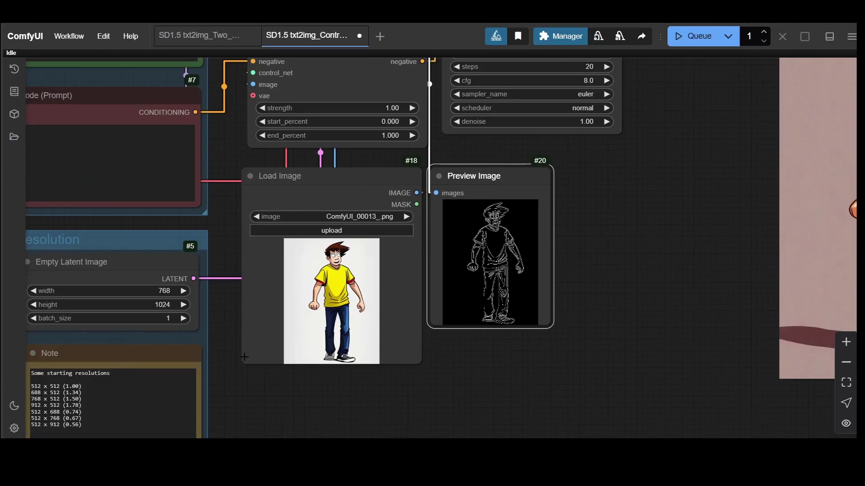
drag(244, 357, 378, 295)
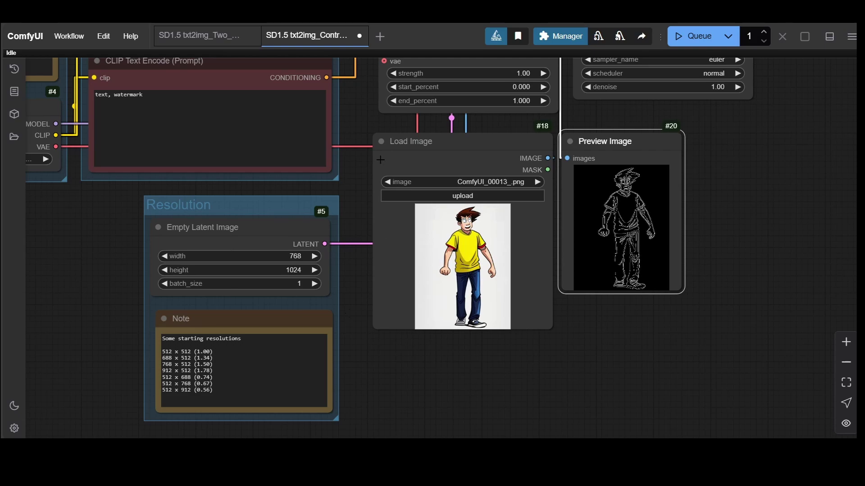
drag(380, 160, 367, 284)
drag(388, 111, 382, 154)
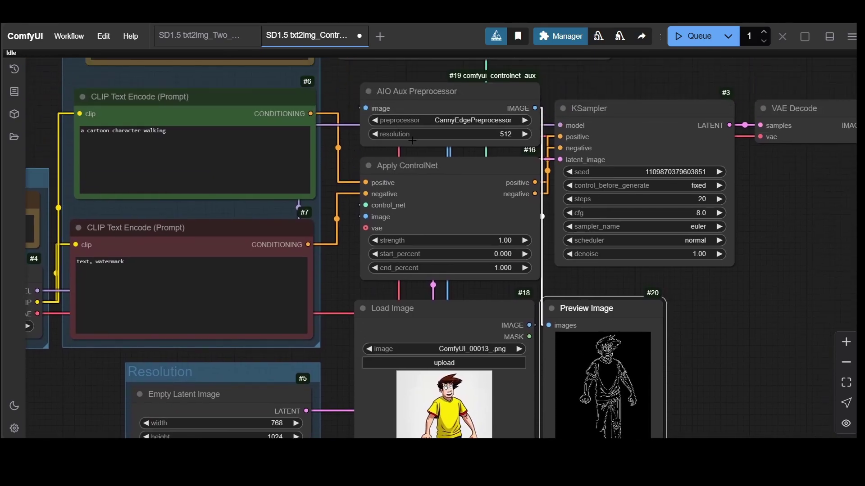
drag(725, 320, 523, 307)
double_click(523, 308)
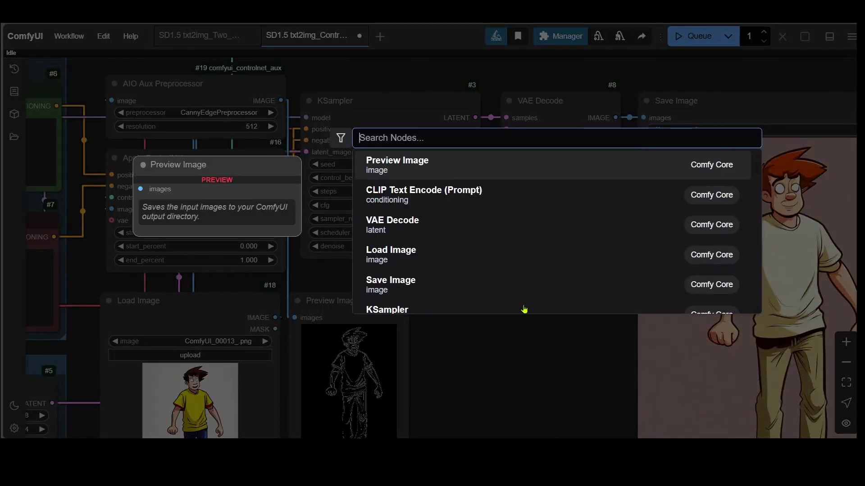
text(canny)
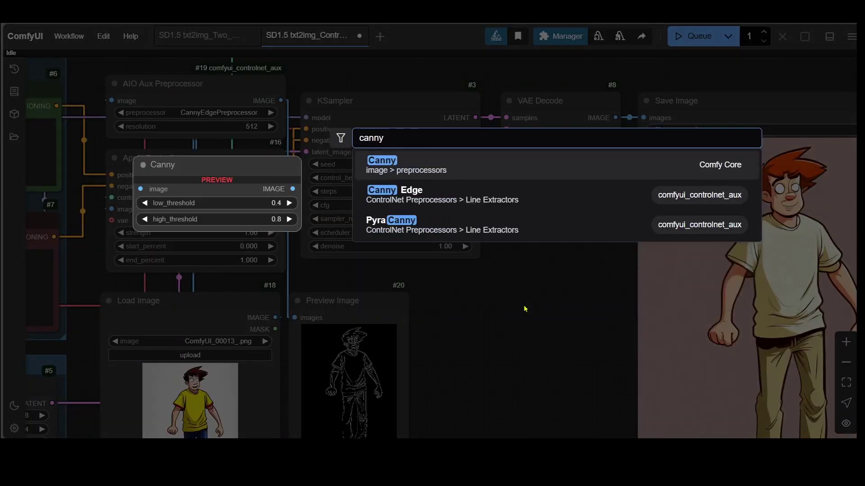
key(Down)
key(Return)
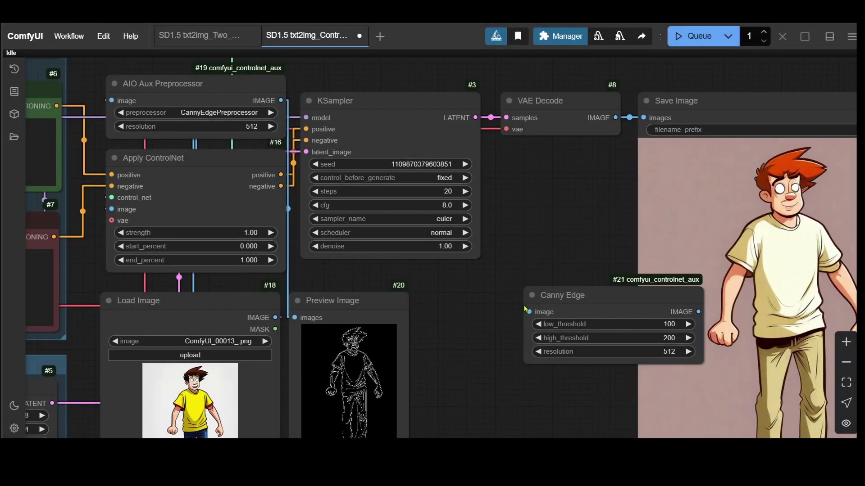
drag(645, 328, 560, 299)
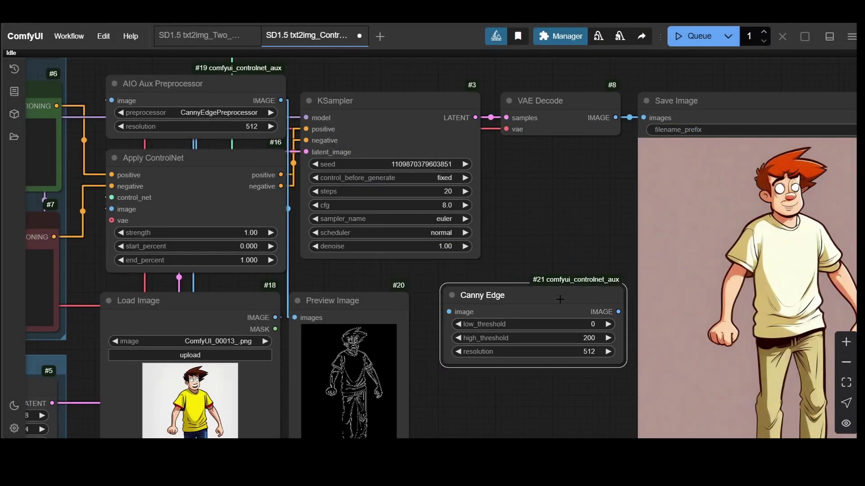
key(Delete)
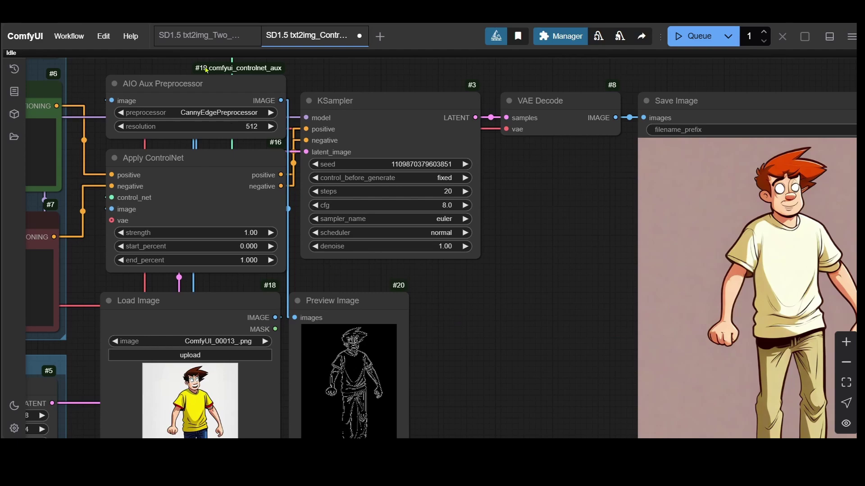
- Review the complete SDXL Canny workflow and compare the reference image and edge preview with the generated cartoon character
drag(101, 280, 295, 98)
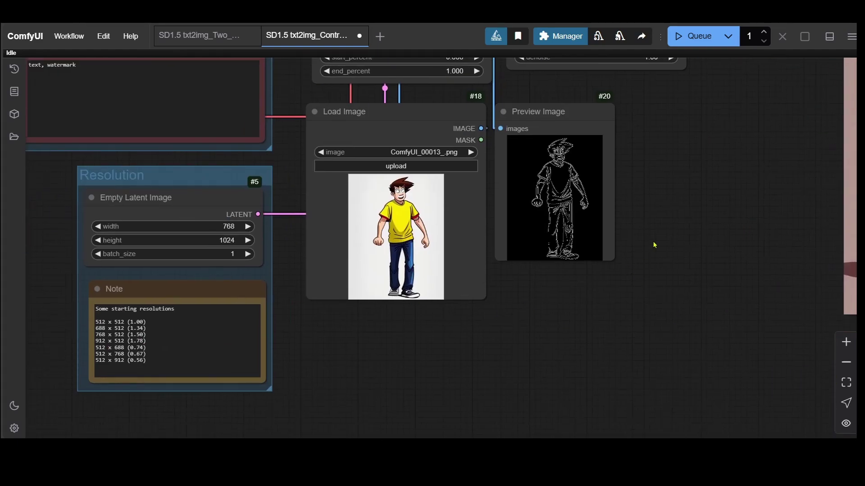
scroll(654, 245, down, 3)
drag(672, 194, 462, 290)
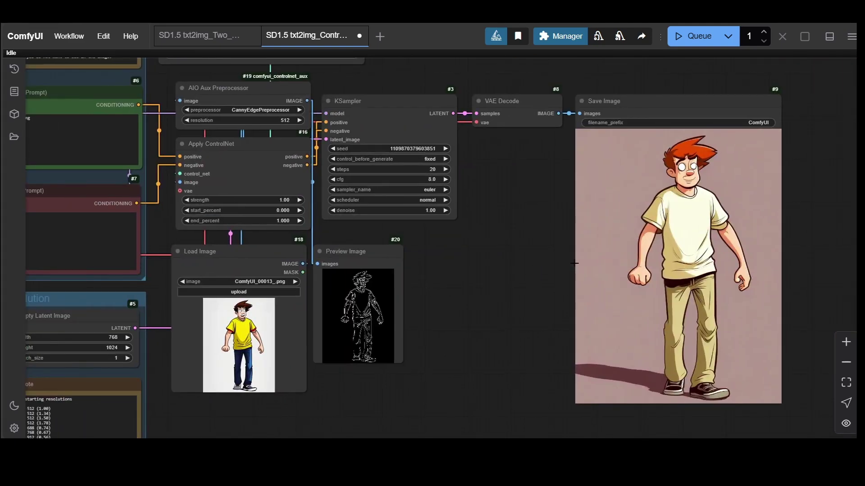
drag(574, 263, 512, 266)
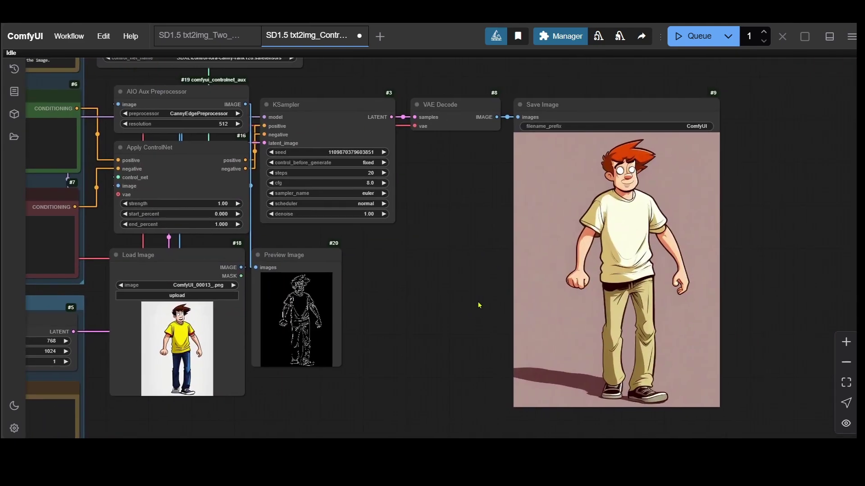
drag(479, 305, 389, 294)
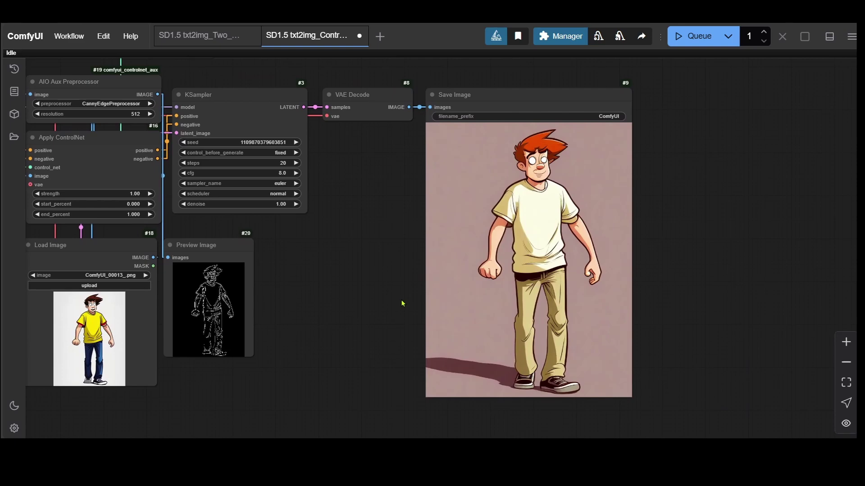
scroll(402, 304, down, 4)
drag(348, 340, 483, 327)
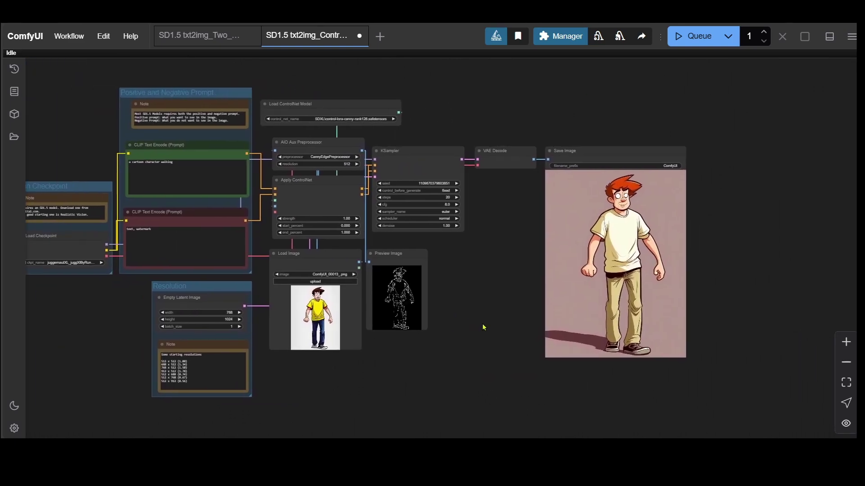
scroll(518, 303, up, 6)
scroll(559, 303, right, 5)
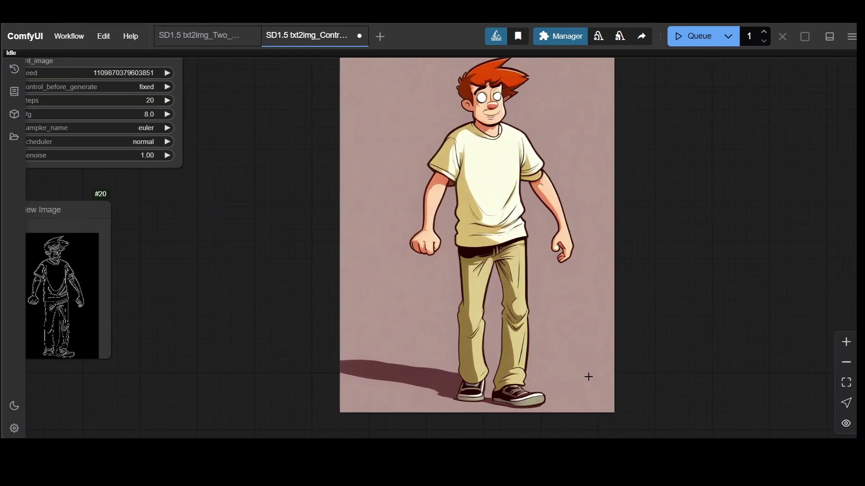
scroll(444, 257, down, 4)
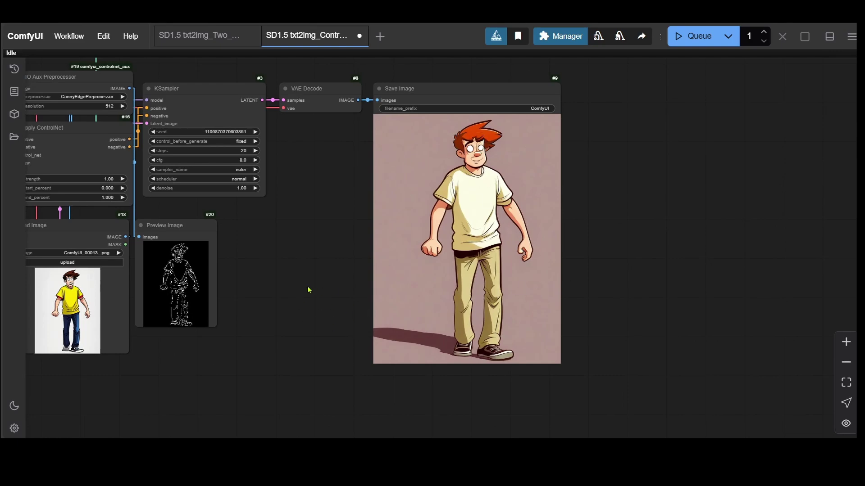
drag(309, 290, 646, 307)
drag(120, 314, 177, 289)
drag(762, 299, 646, 301)
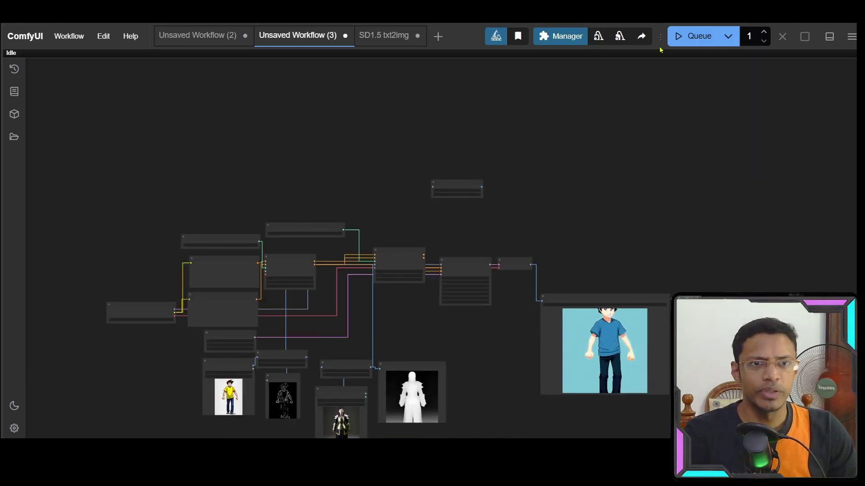
- Open the Model Manager and filter its list to T2I-Adapter models with the SD1.5 base
click(561, 36)
click(369, 191)
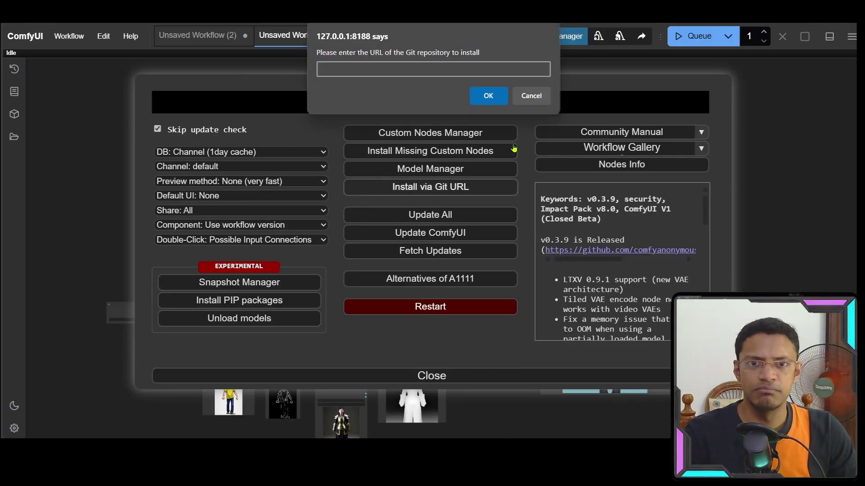
click(532, 94)
click(452, 167)
click(377, 92)
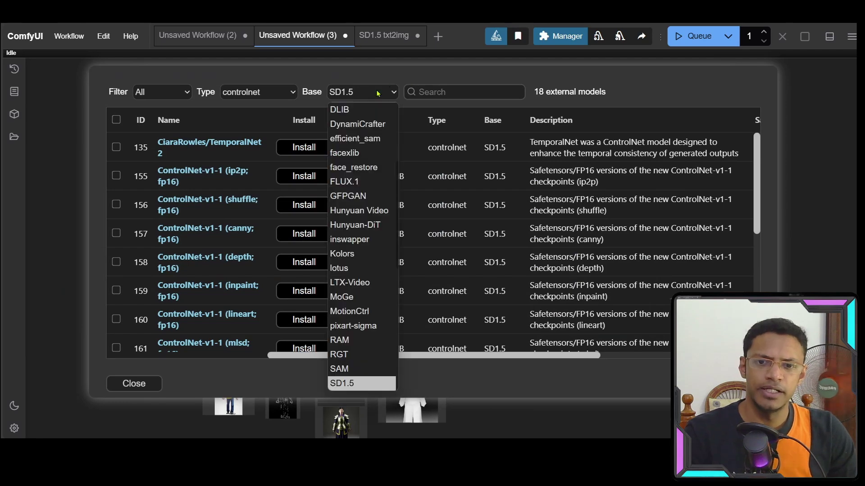
click(378, 93)
click(274, 95)
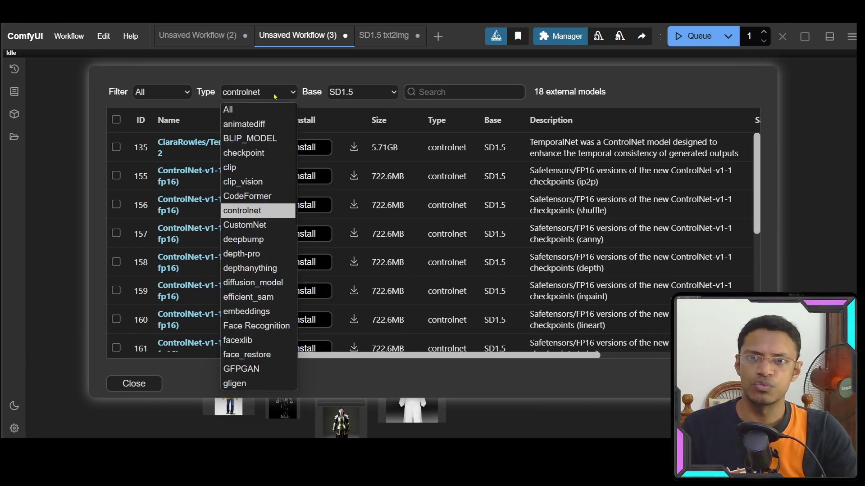
key(t)
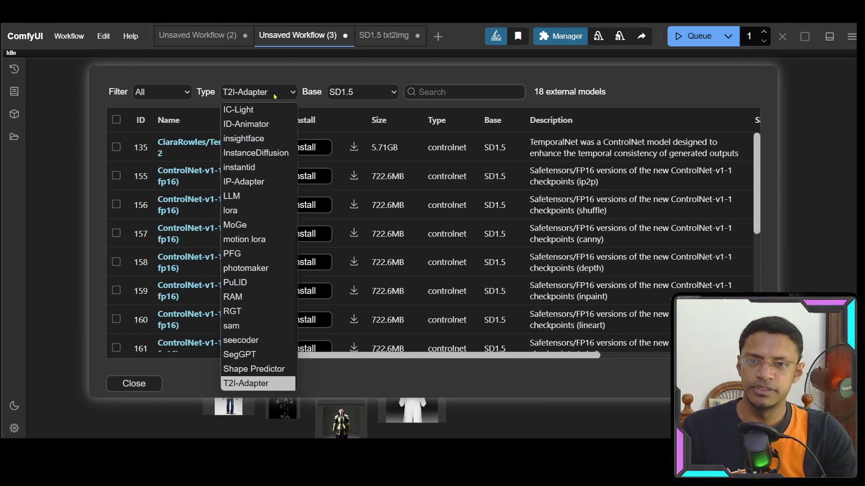
key(Return)
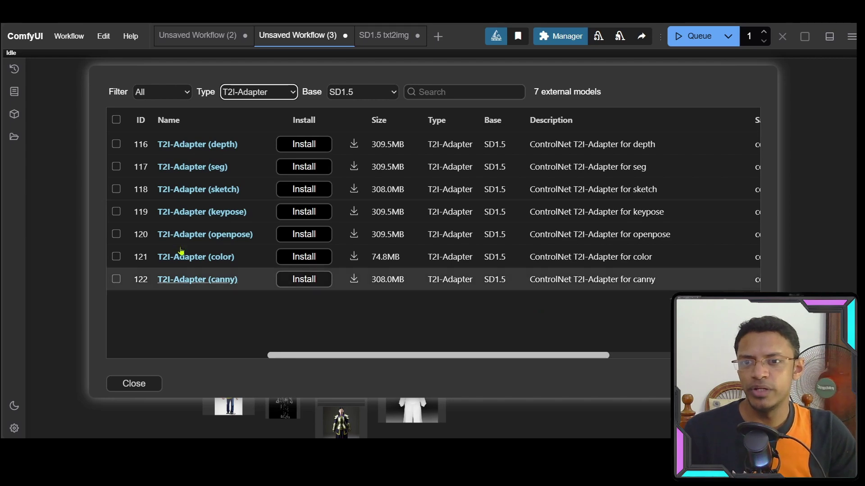
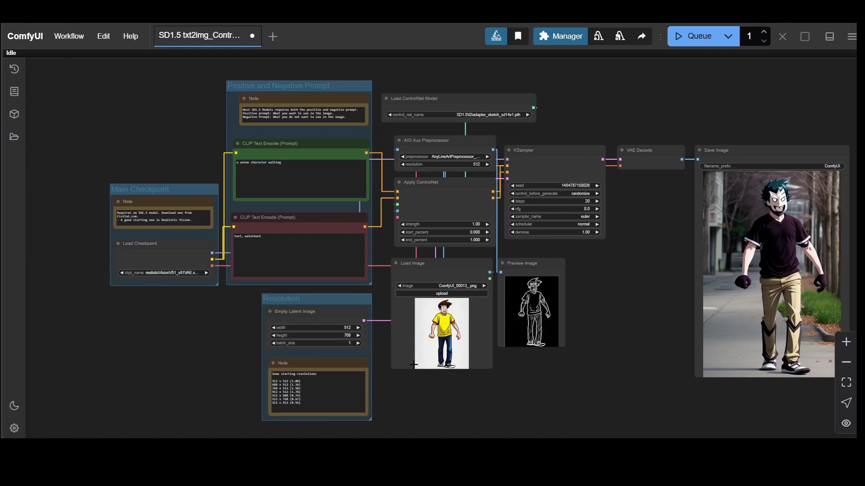
- Examine the Load Checkpoint and Load ControlNet Model nodes in the SD1.5 workflow to see which checkpoint and sketch T2I-Adapter it uses
scroll(135, 284, up, 10)
drag(358, 349, 392, 381)
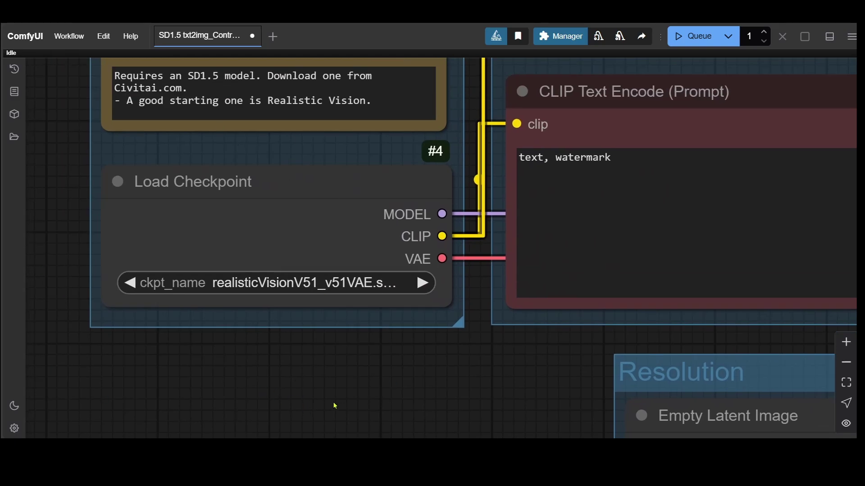
scroll(408, 349, down, 12)
drag(782, 158, 435, 273)
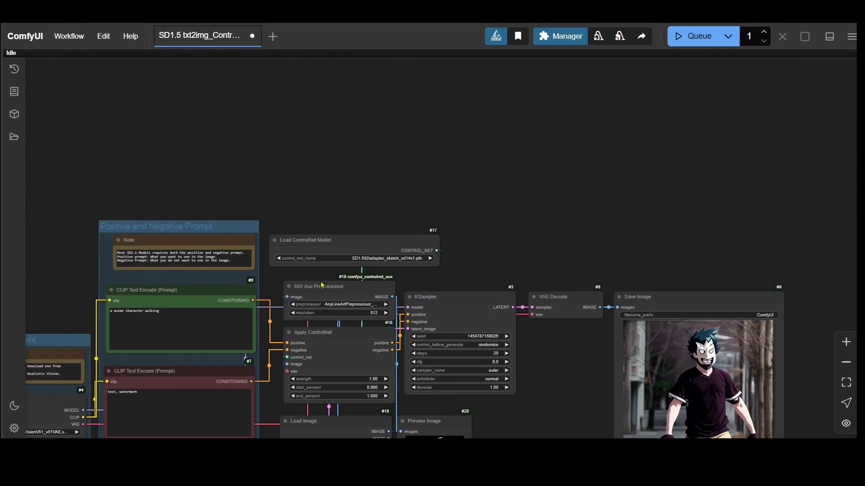
scroll(435, 273, up, 7)
scroll(435, 273, up, 6)
drag(245, 204, 479, 205)
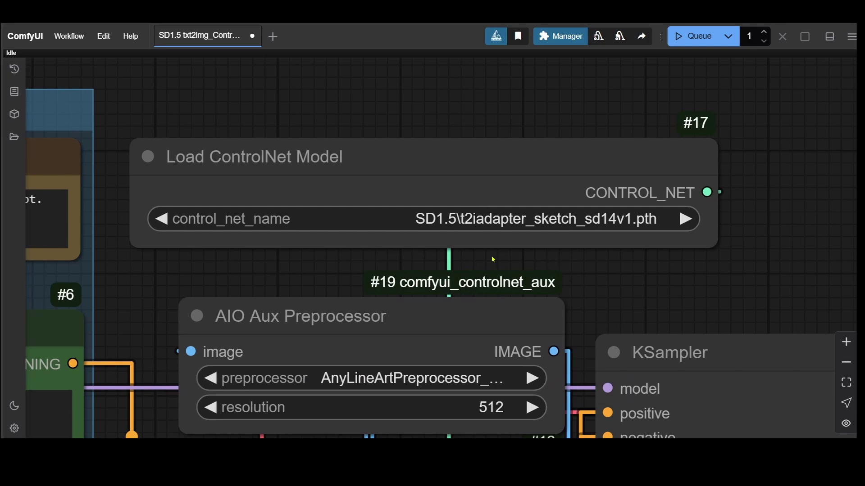
scroll(493, 260, up, 3)
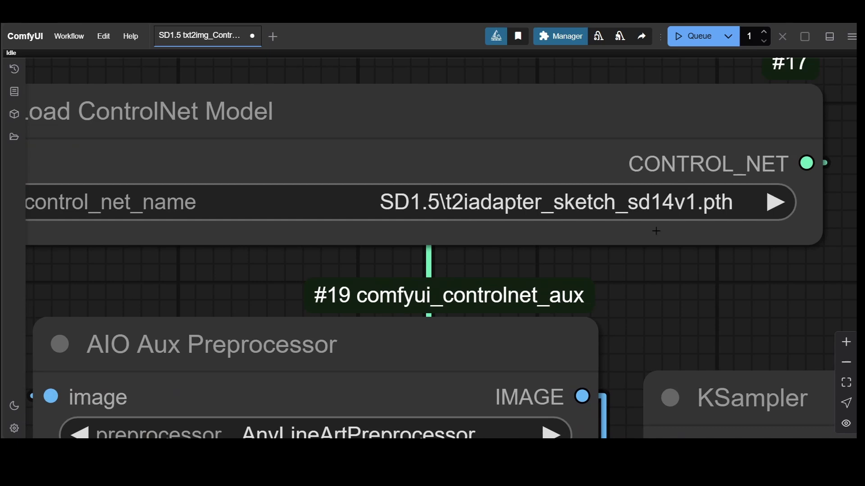
scroll(663, 226, down, 15)
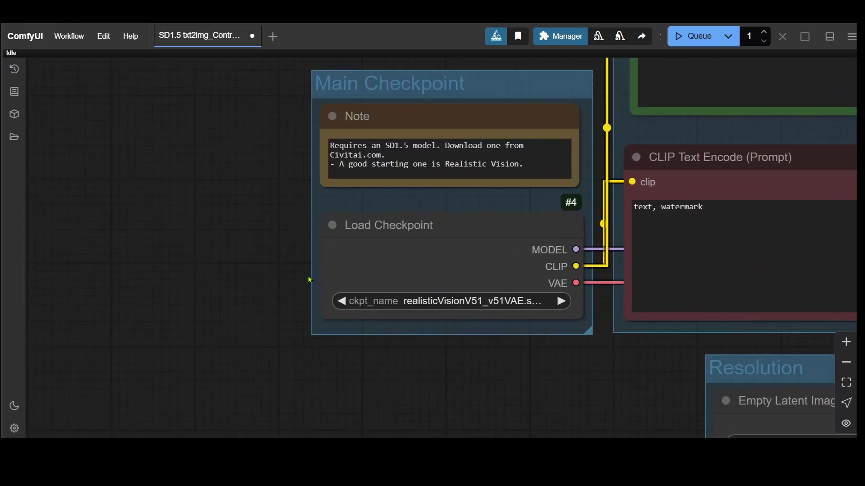
scroll(309, 279, up, 7)
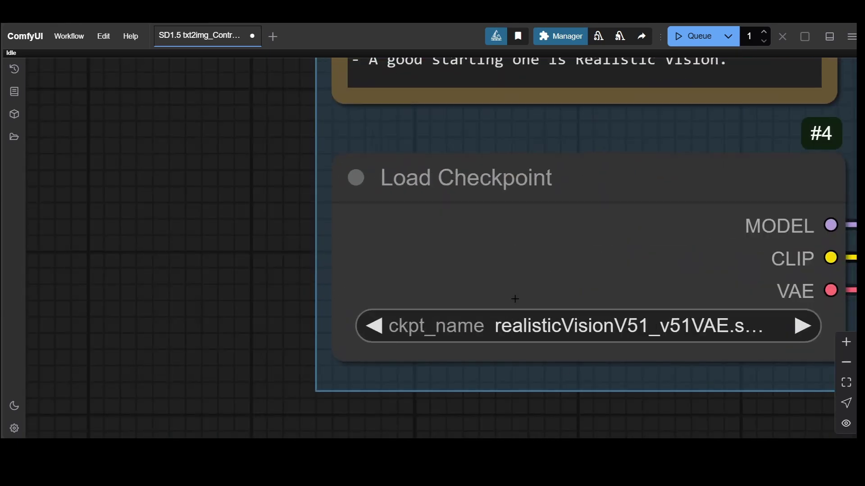
scroll(314, 309, down, 15)
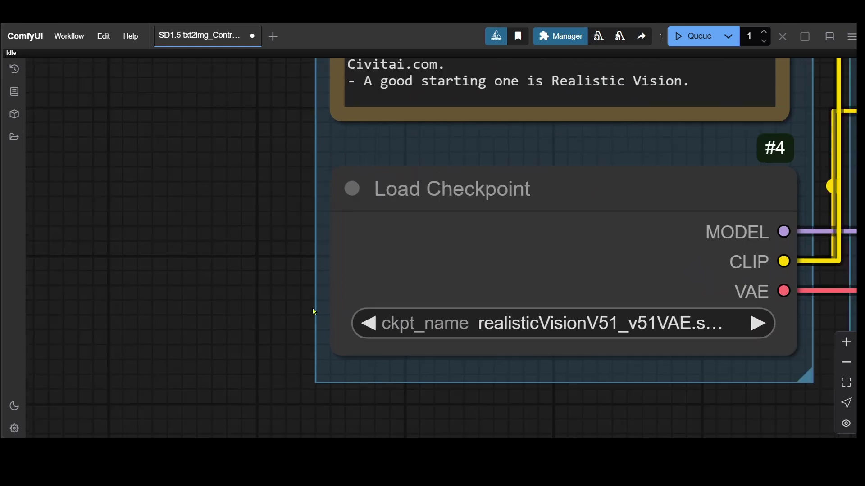
drag(734, 302, 421, 235)
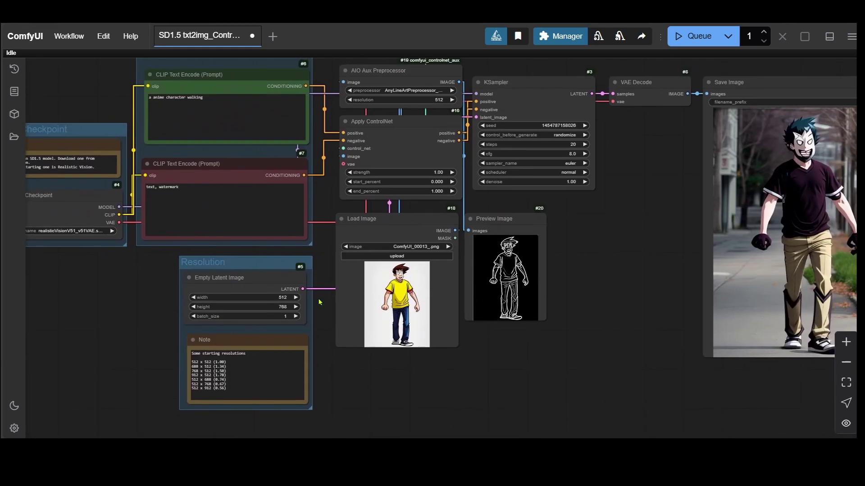
- Examine the line art preprocessor and Apply ControlNet settings, and compare the reference image and line preview with the generated anime character
scroll(319, 302, up, 7)
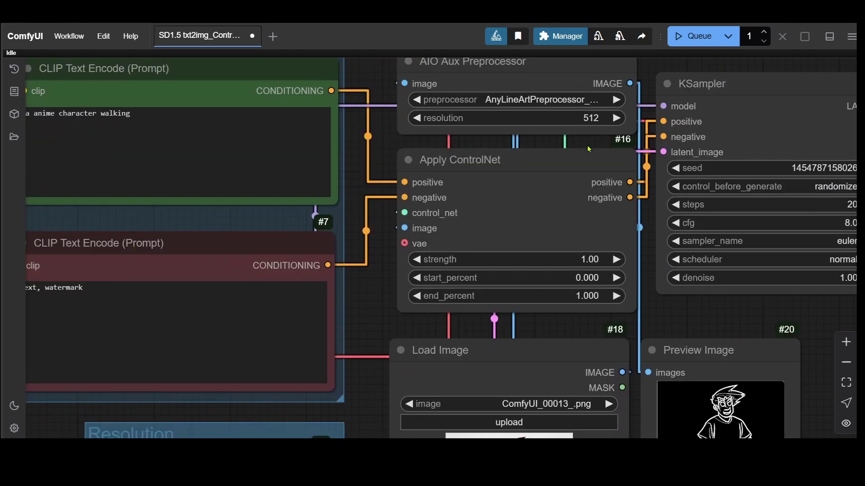
drag(588, 149, 568, 250)
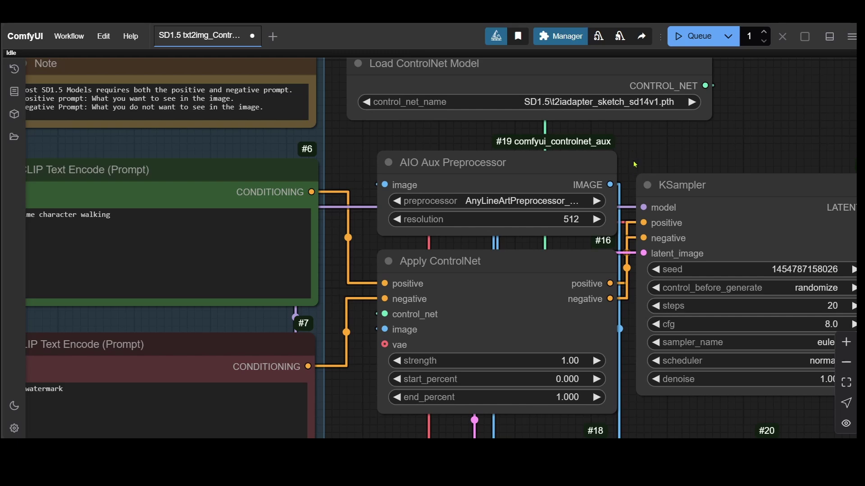
scroll(635, 165, down, 2)
scroll(599, 154, down, 2)
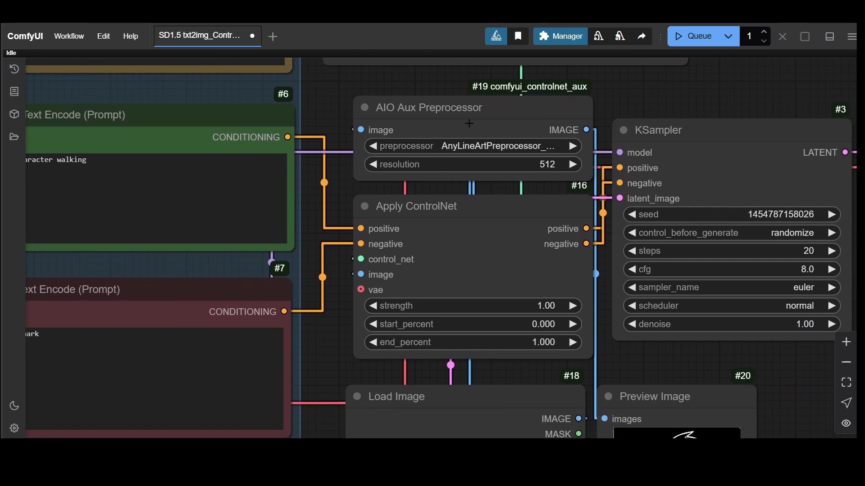
scroll(653, 350, down, 4)
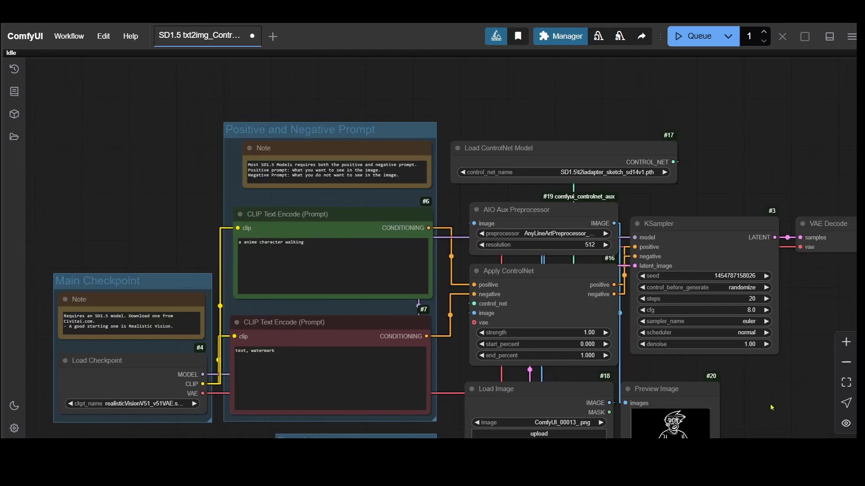
scroll(613, 232, up, 8)
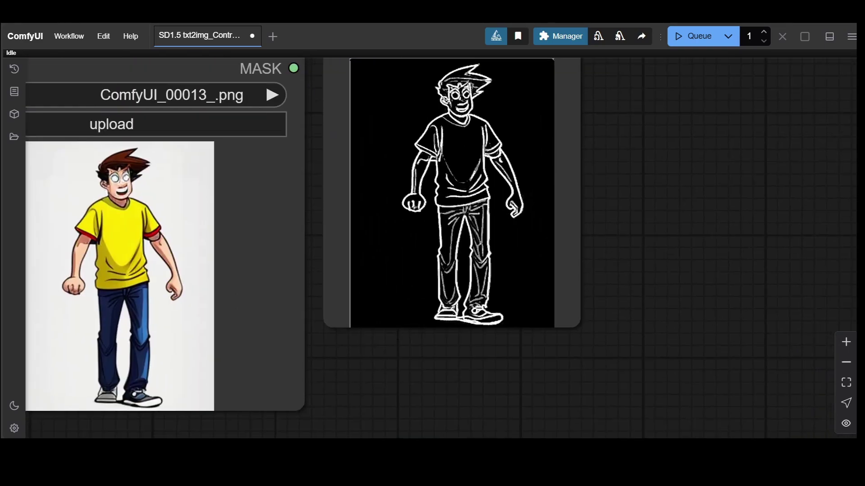
scroll(568, 286, down, 5)
drag(515, 234, 408, 283)
scroll(449, 285, up, 2)
scroll(451, 293, up, 2)
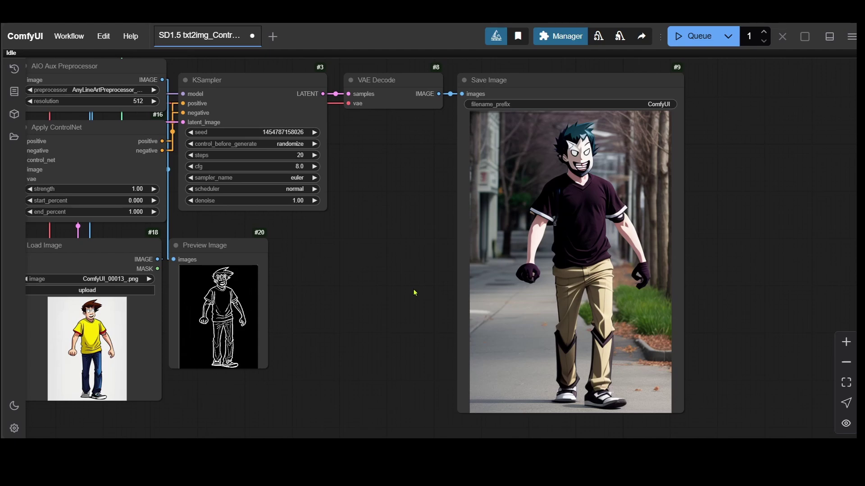
- Check the execution times in the ComfyUI Portable console and run the sketch T2I-Adapter workflow five times with randomized seeds
key(alt+Tab)
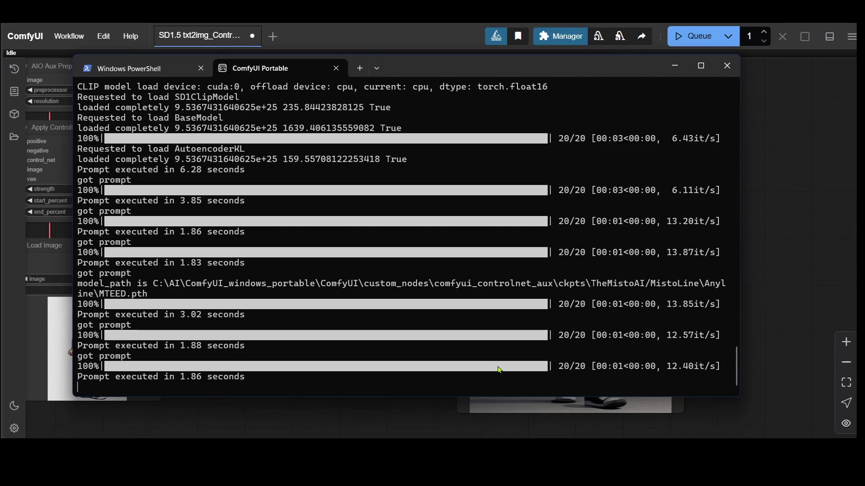
key(alt+Tab)
click(705, 44)
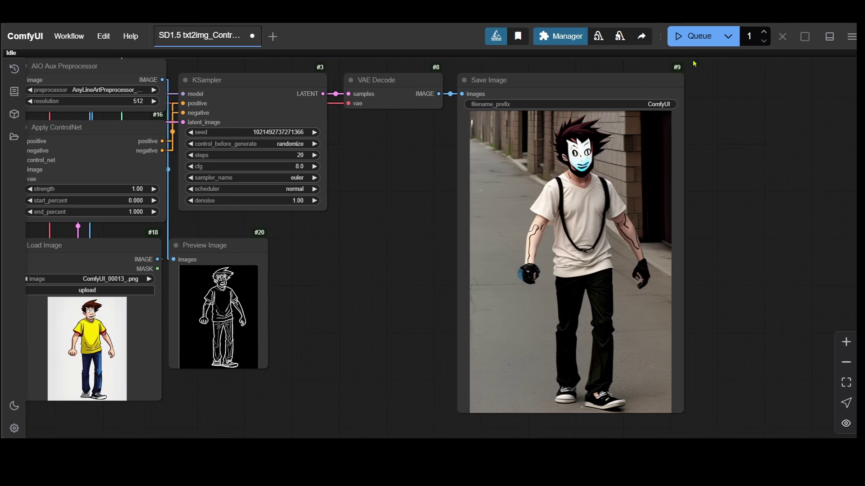
click(676, 42)
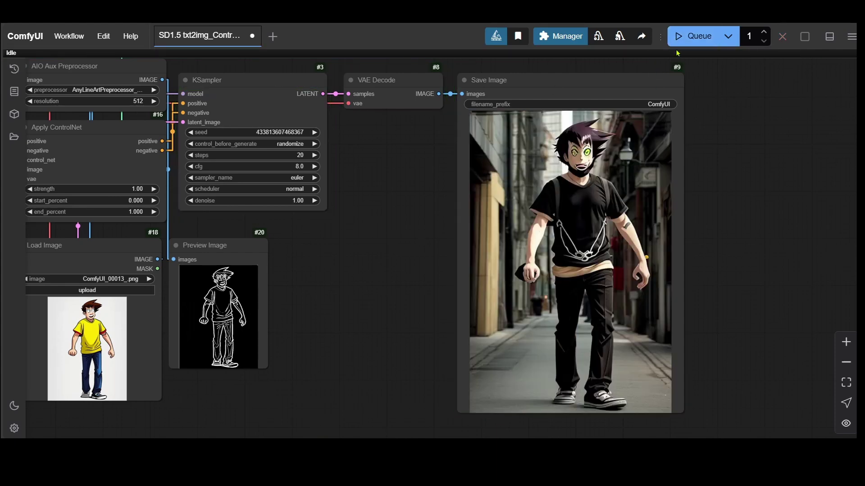
click(698, 38)
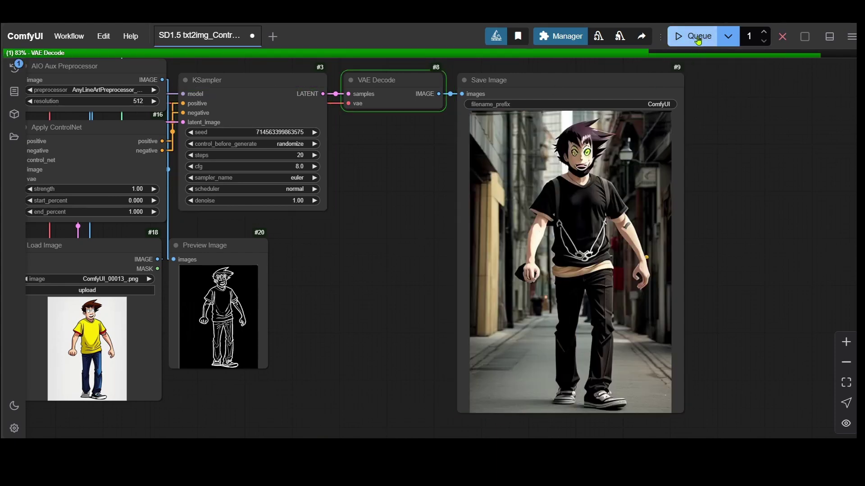
click(698, 40)
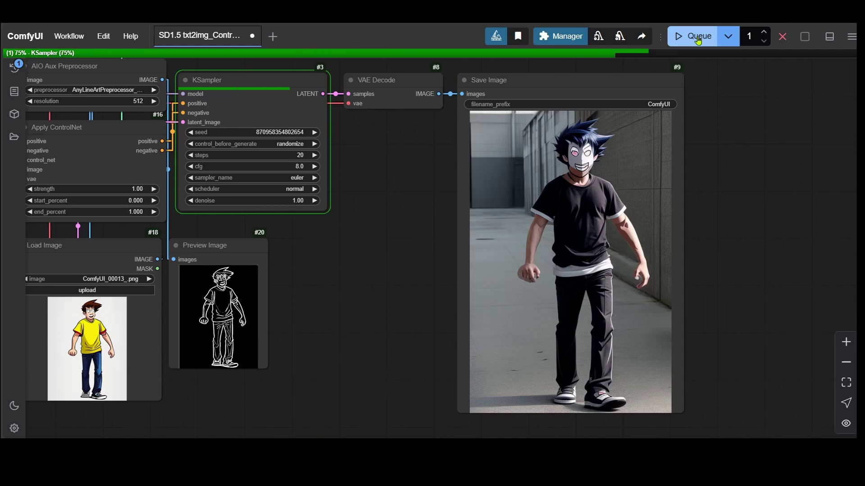
click(698, 39)
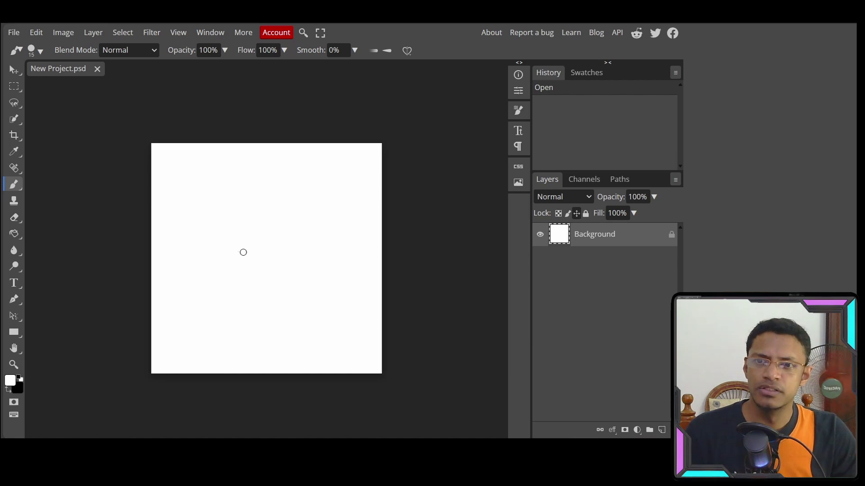
- In Photopea, switch the brush colour to black and sketch a tree outline with a scalloped crown and trunk using the size 15 brush
drag(203, 213, 232, 227)
key(x)
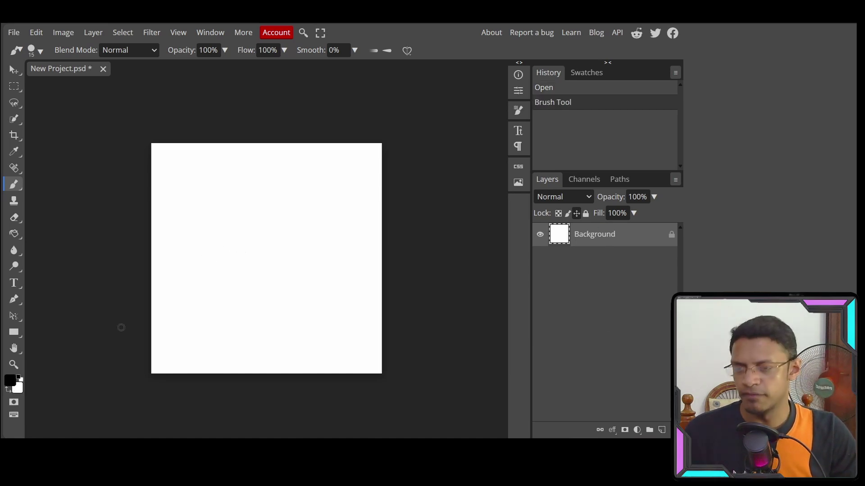
drag(207, 268, 224, 229)
mouse_move(198, 212)
mouse_down()
mouse_move(282, 271)
mouse_move(278, 261)
mouse_move(255, 354)
mouse_up()
drag(283, 272, 284, 353)
drag(252, 354, 291, 353)
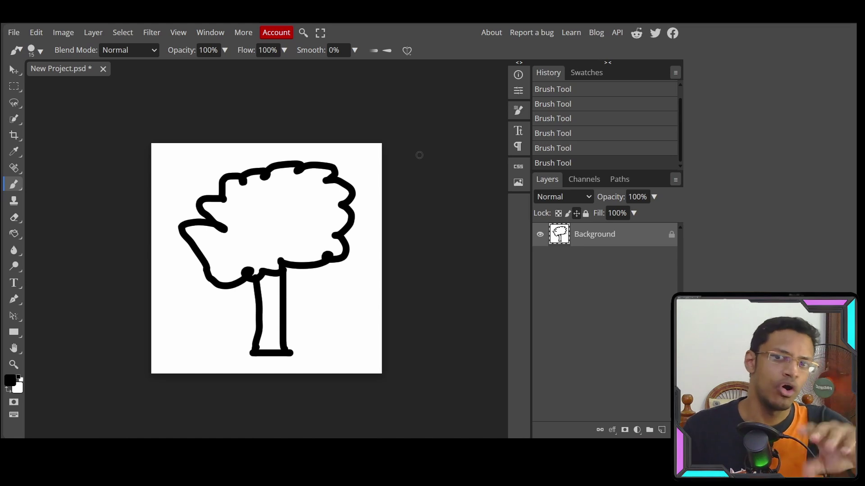
- Export the tree drawing as a JPG and save it in the 2024-12-27 folder under Downloads > Images
click(12, 33)
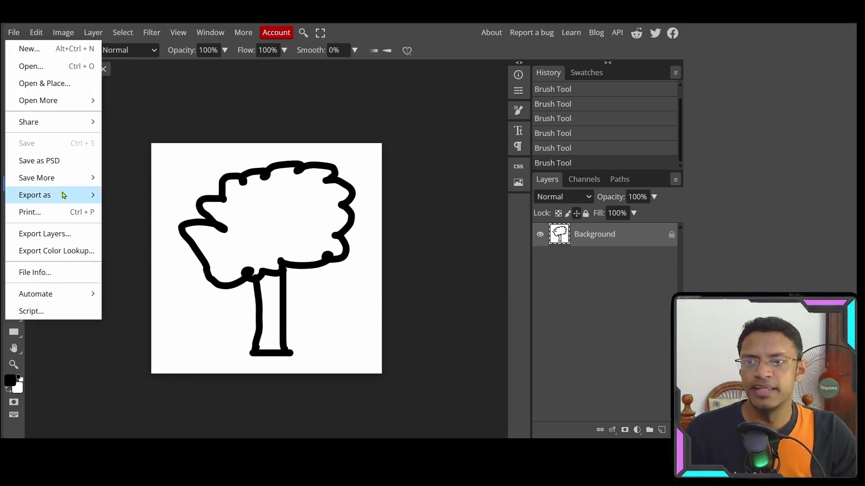
mouse_move(64, 195)
click(135, 212)
click(428, 211)
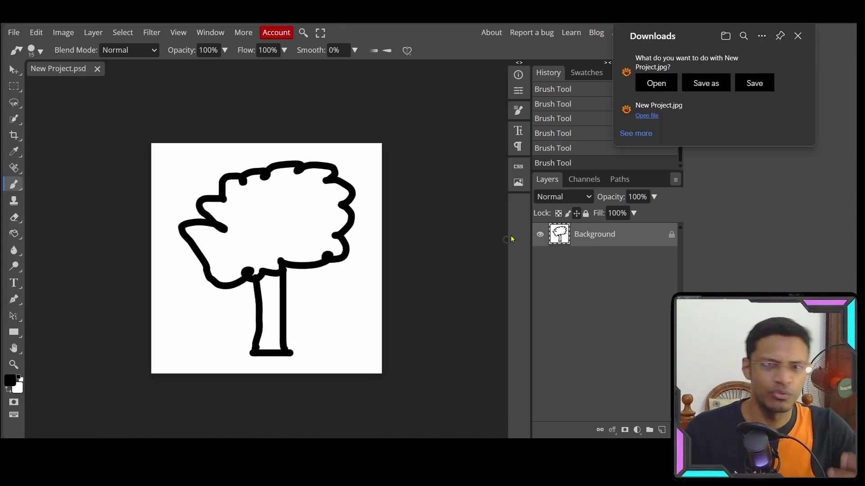
click(710, 90)
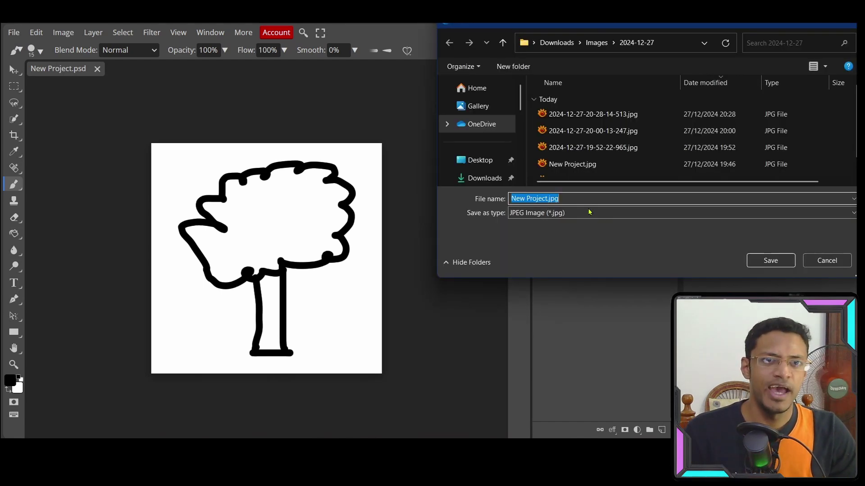
click(751, 262)
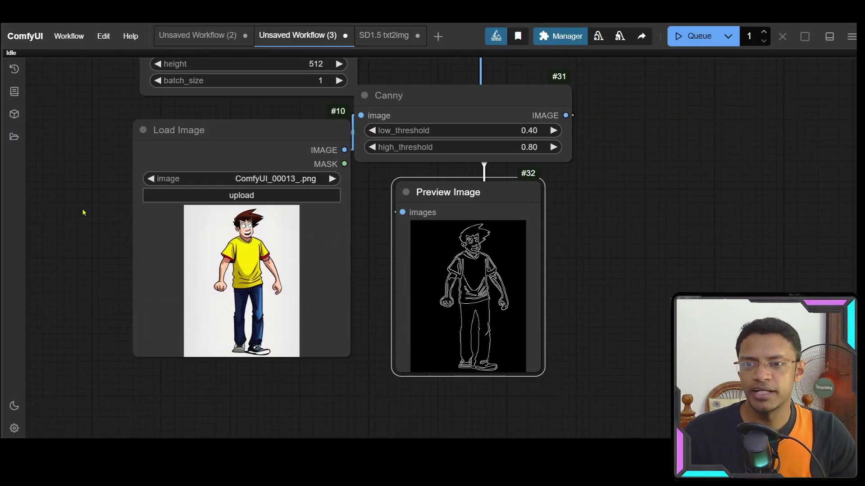
- Back in ComfyUI, load the tree sketch New Project (1).jpg into the Load Image node that feeds the Canny node
scroll(260, 219, down, 1)
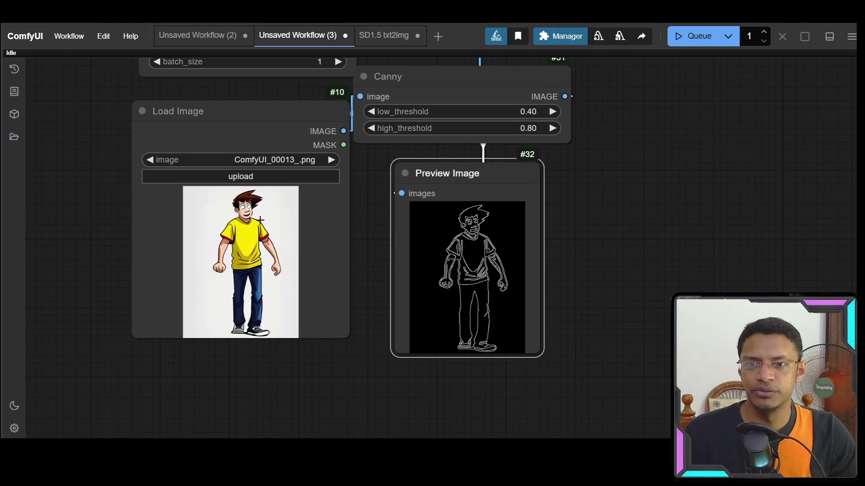
click(249, 184)
double_click(139, 83)
drag(603, 162, 530, 261)
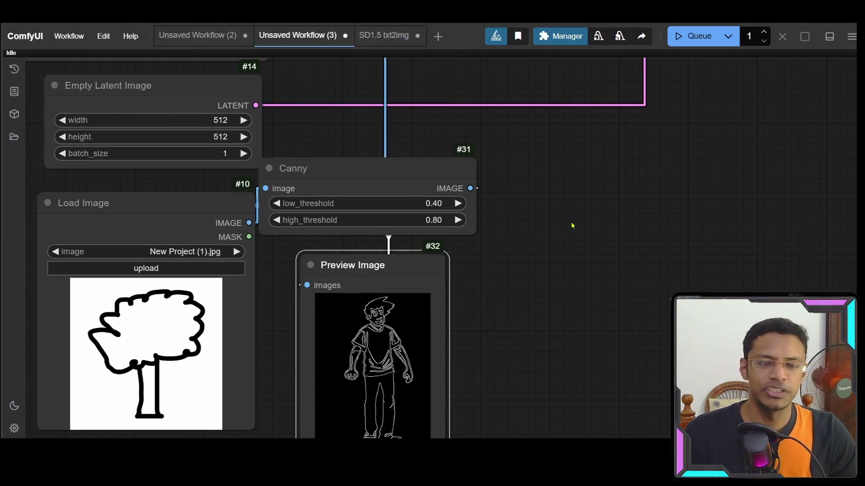
- Move the KSampler, VAE Decode and Save Image nodes closer to Apply ControlNet and generate more images from the tree sketch
click(429, 187)
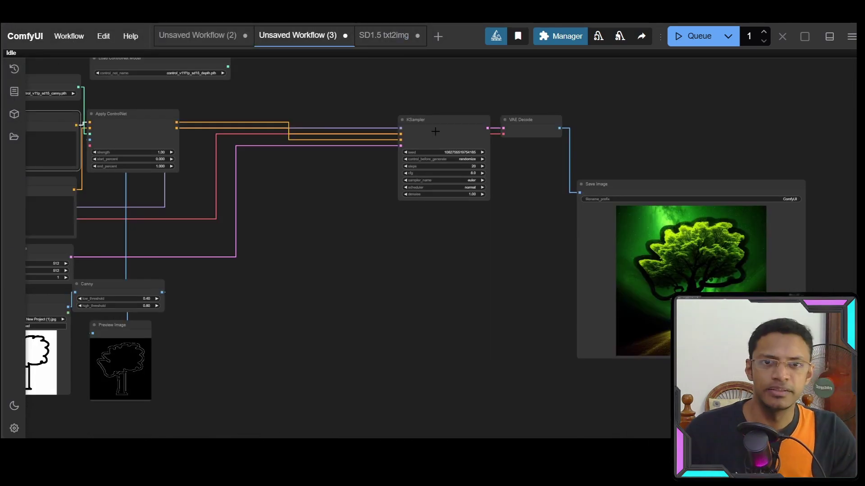
drag(407, 80, 764, 360)
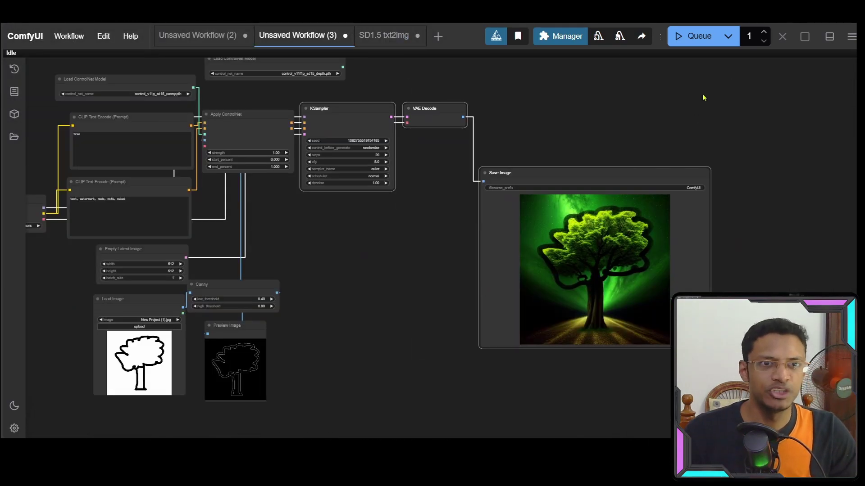
click(689, 36)
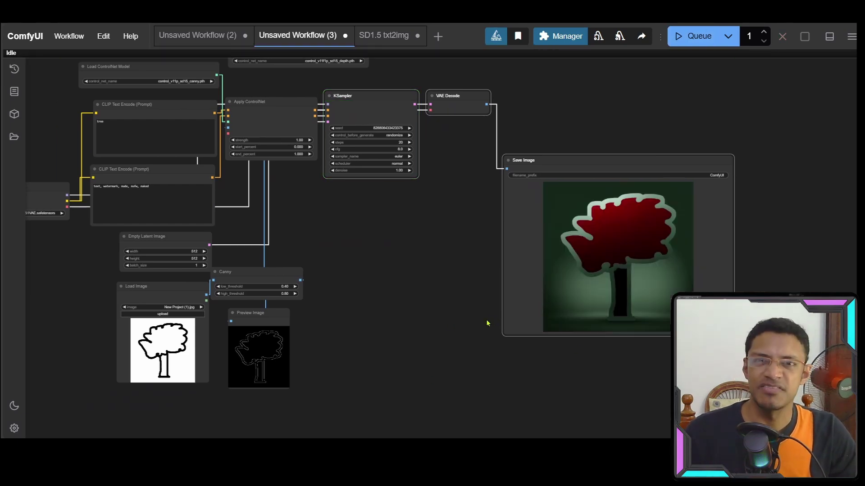
click(700, 37)
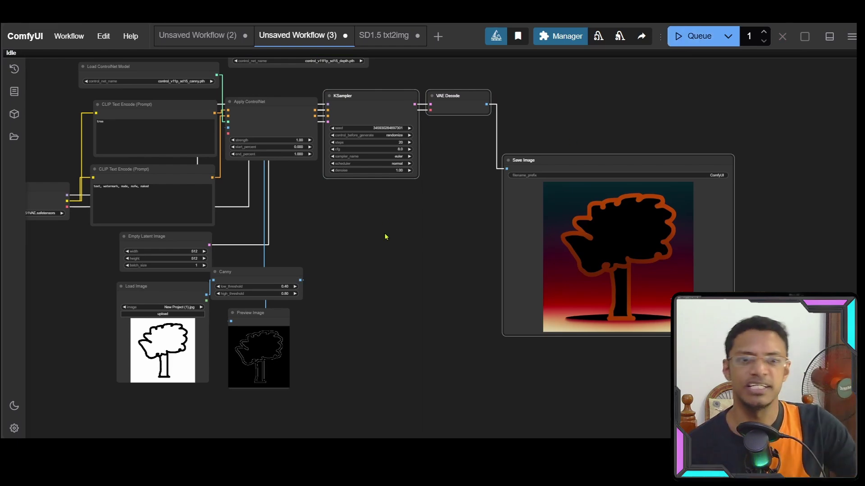
- Add a Florence2Run node on the empty canvas beside the Canny and Preview Image nodes
drag(333, 237, 442, 234)
scroll(442, 233, up, 5)
drag(390, 278, 450, 228)
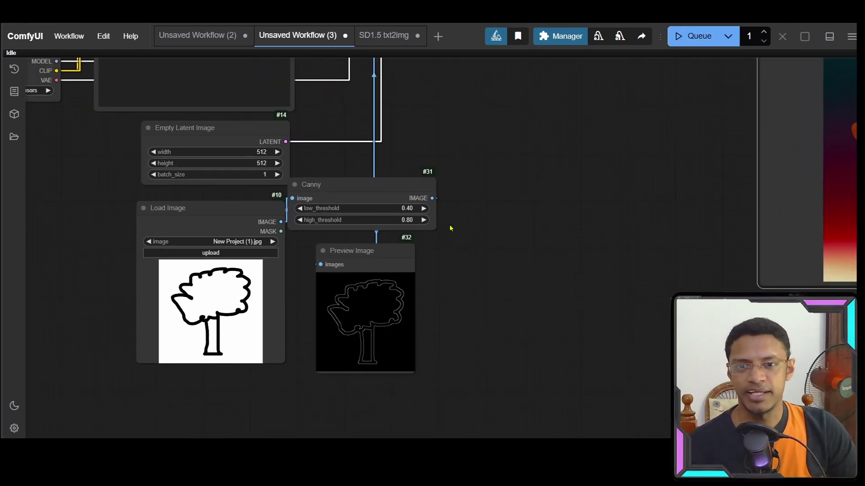
drag(457, 187, 530, 279)
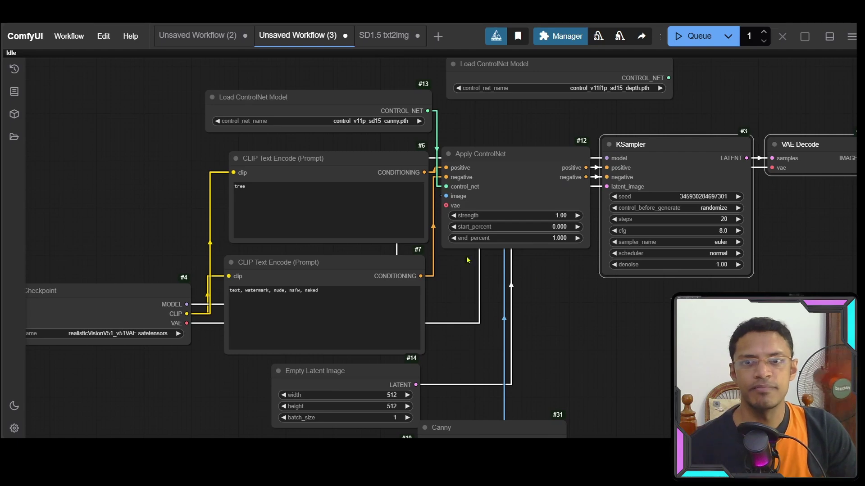
scroll(584, 362, down, 3)
drag(584, 363, 457, 214)
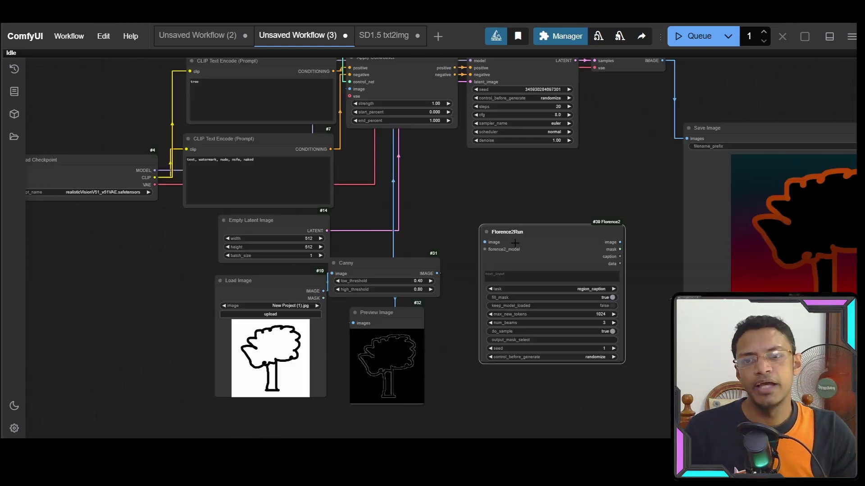
drag(533, 239, 519, 264)
- Wire the loaded image and a Florence2 model loader into Florence2Run, and its caption output into the positive CLIP Text Encode prompt
drag(323, 291, 550, 305)
drag(323, 291, 513, 308)
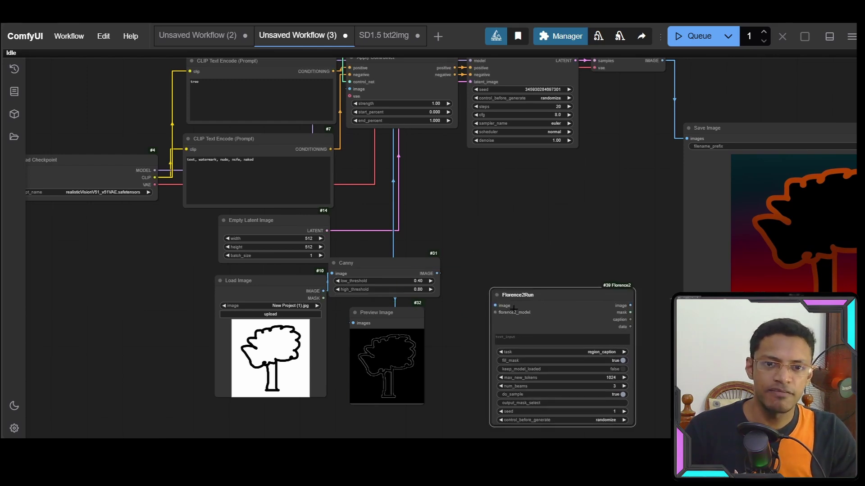
drag(437, 274, 495, 306)
drag(495, 312, 448, 205)
click(502, 257)
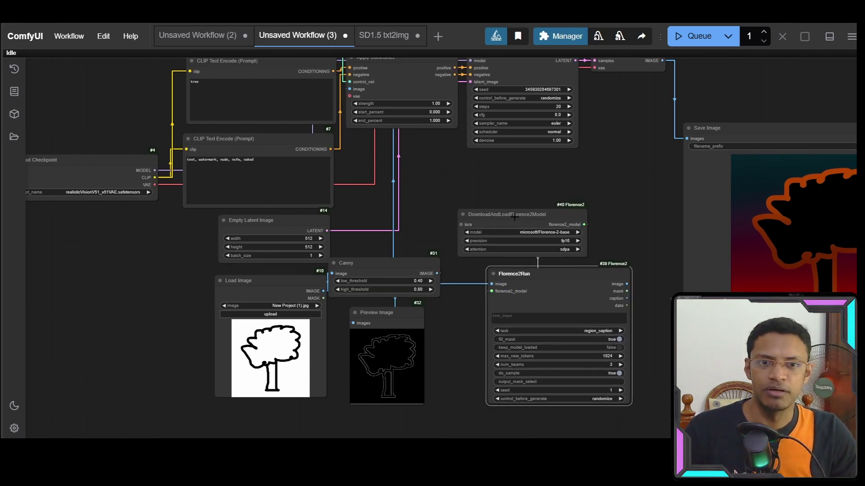
drag(515, 218, 398, 219)
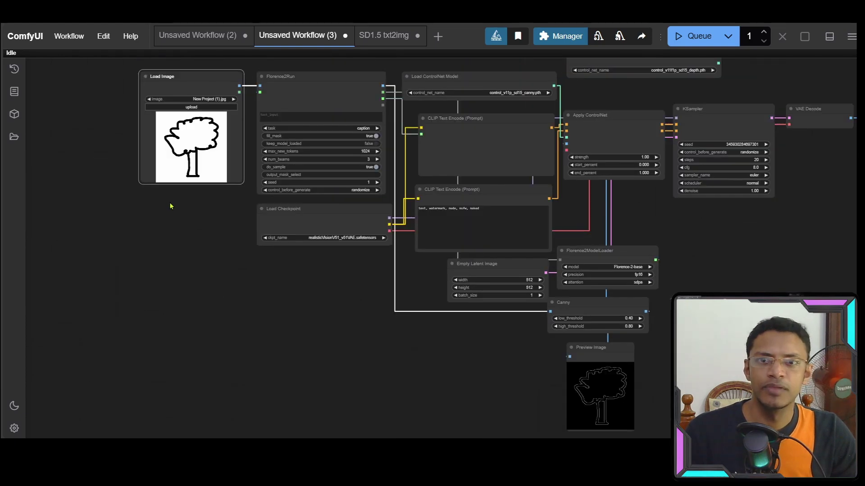
- Review how Load Image feeds Florence2Run and how its caption feeds the positive prompt node
drag(170, 206, 249, 282)
scroll(249, 282, up, 6)
drag(338, 225, 356, 297)
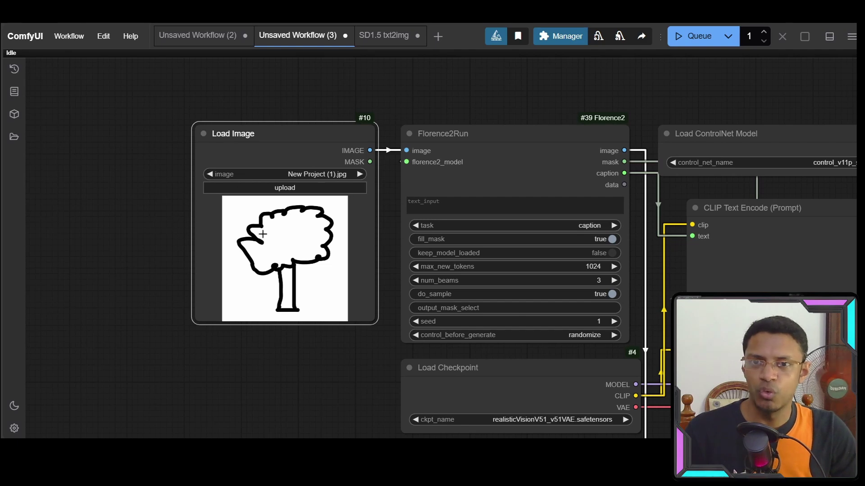
click(531, 149)
drag(483, 85, 381, 65)
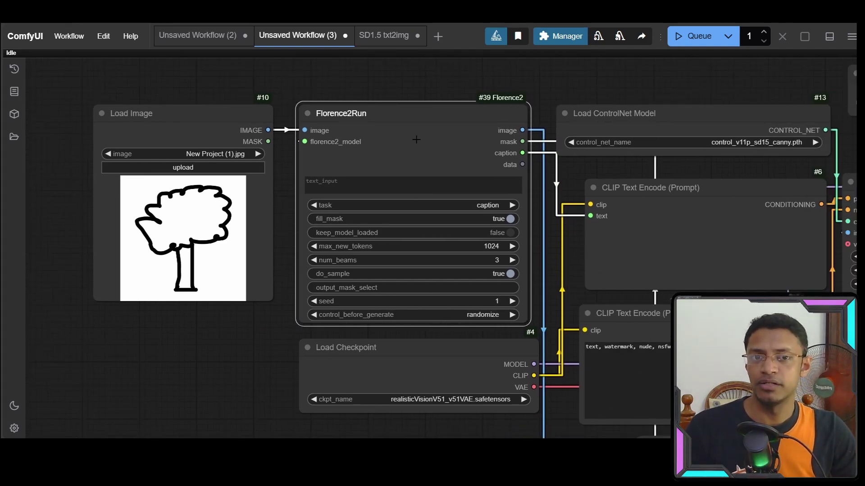
drag(556, 97, 467, 85)
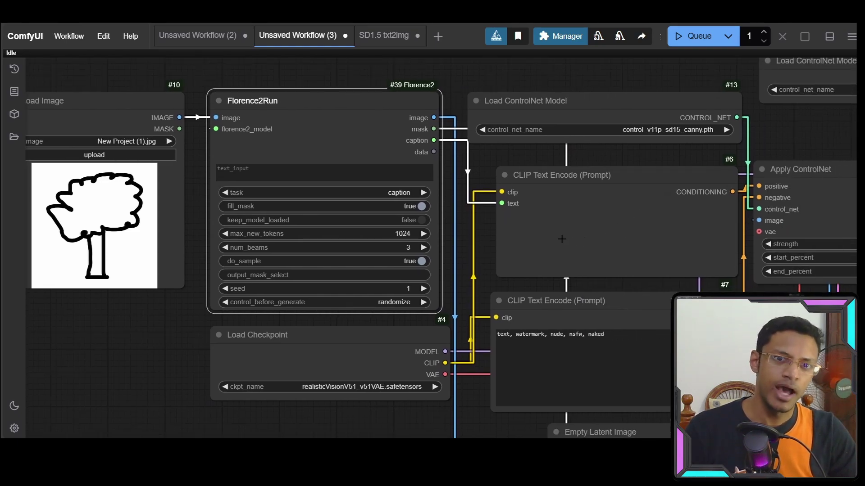
- Replace the Canny node with a Scribble Lines preprocessor connected to the Preview Image node
scroll(585, 242, down, 5)
drag(297, 337, 64, 178)
drag(472, 265, 571, 233)
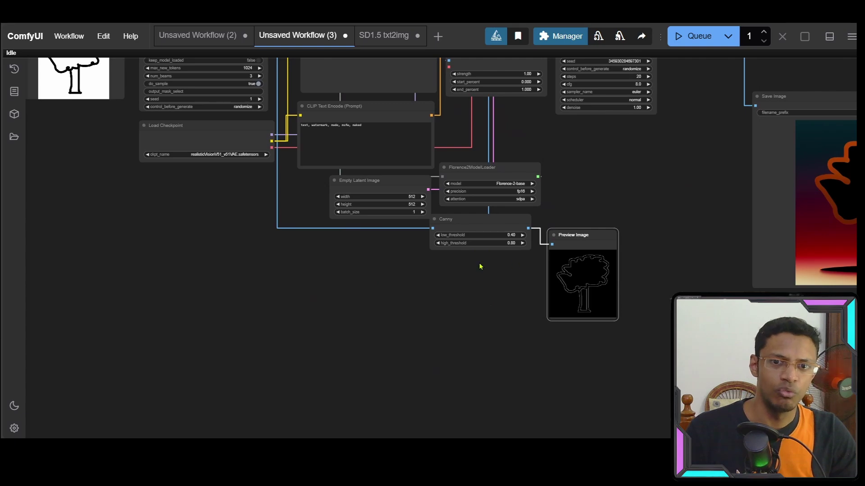
scroll(479, 266, up, 3)
click(521, 200)
key(Delete)
double_click(434, 270)
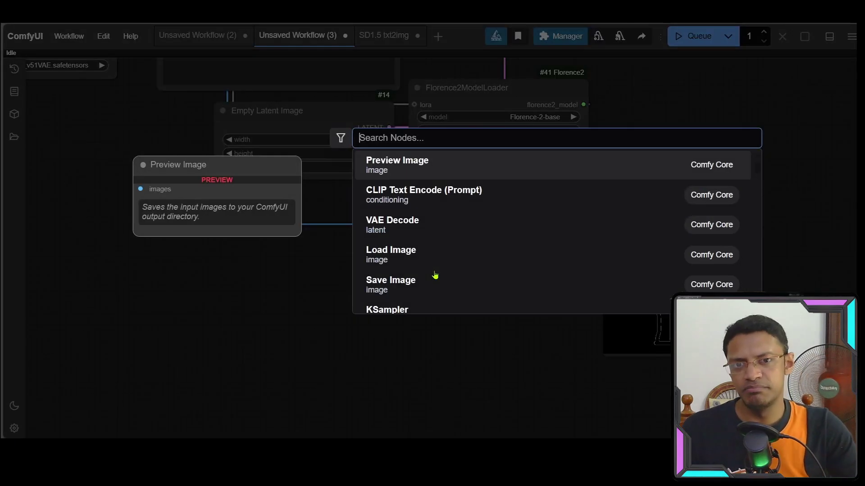
text(scribbel)
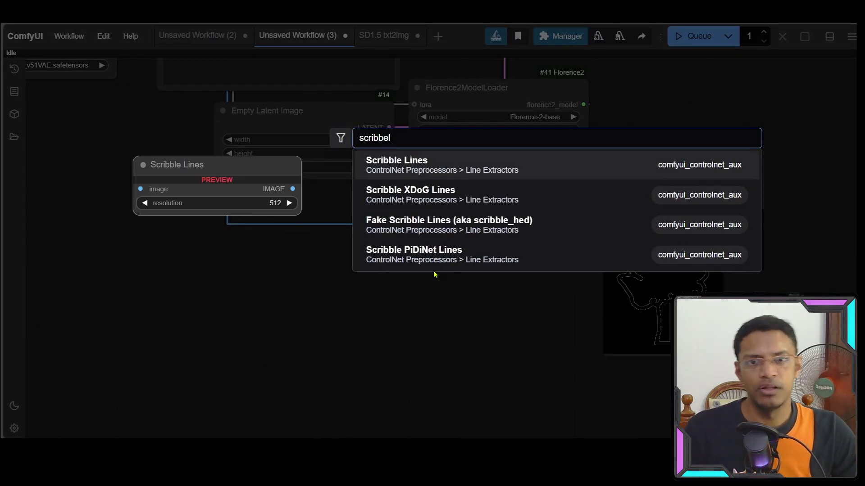
key(Return)
scroll(268, 374, down, 6)
drag(343, 393, 283, 352)
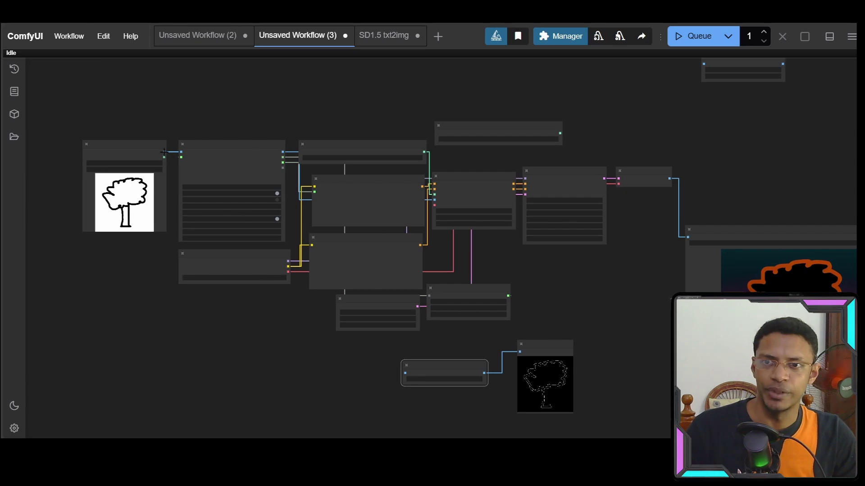
- Set the connected ControlNet loader to 1.5\control_v11p_sd15_scribble_fp16.safetensors and remove the unused depth ControlNet loader
scroll(381, 140, up, 10)
click(405, 203)
click(405, 203)
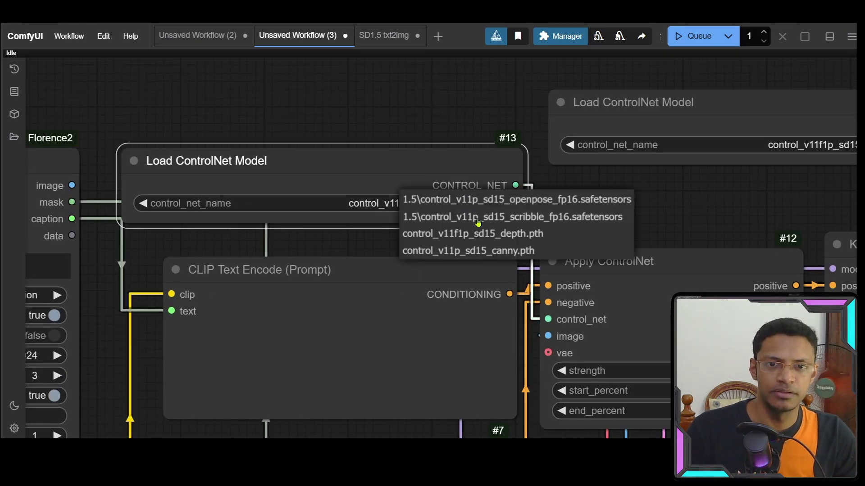
click(477, 217)
click(631, 117)
scroll(397, 243, down, 8)
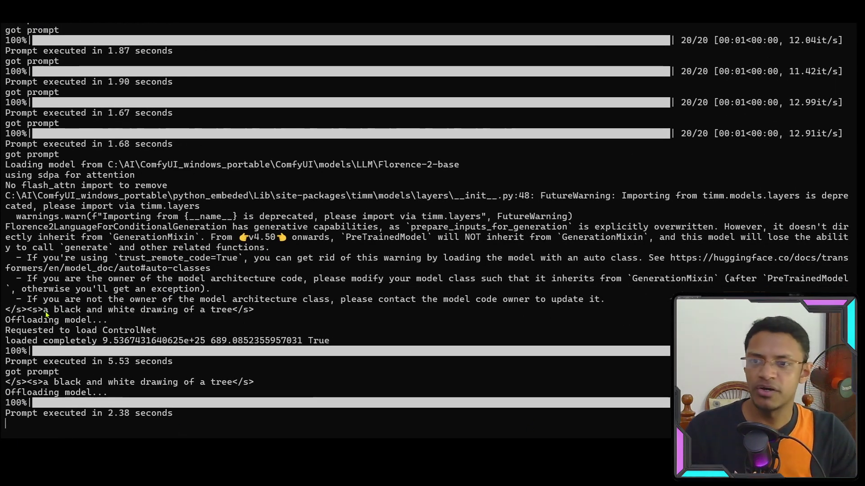
- Check the Florence captions of both runs in the console and return to the Florence2Run node in ComfyUI
drag(40, 314, 230, 316)
drag(44, 383, 232, 384)
key(ctrl+c)
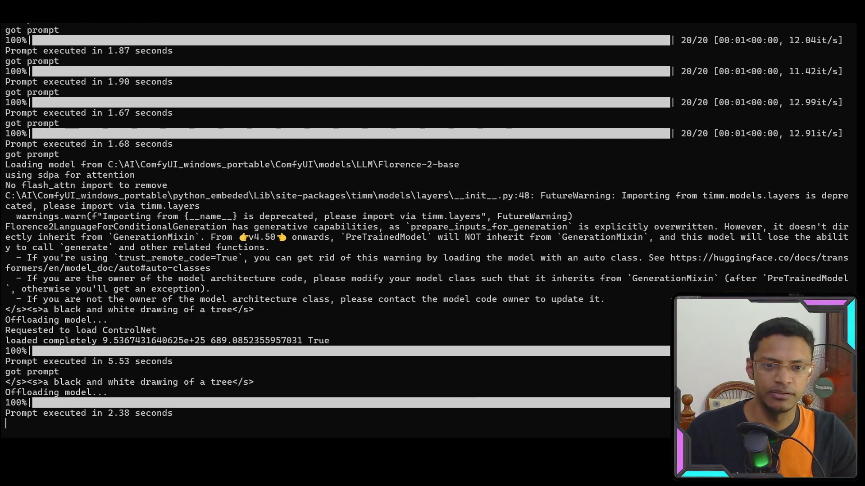
key(alt+Tab)
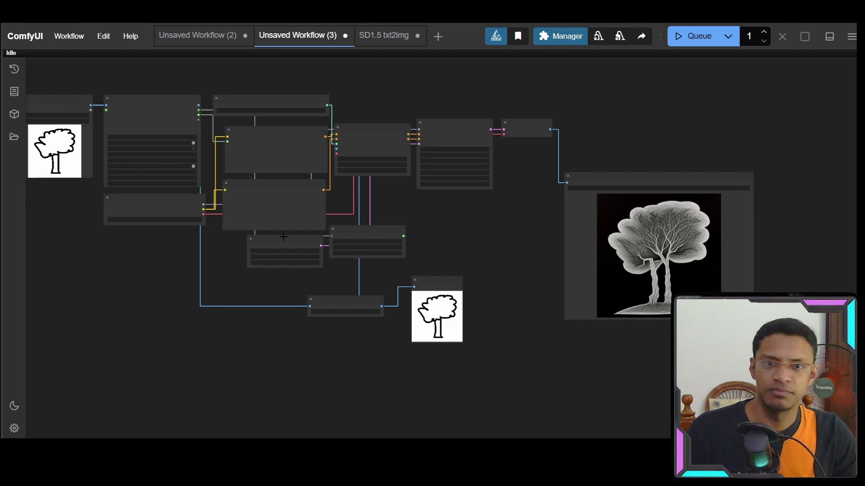
scroll(295, 174, up, 5)
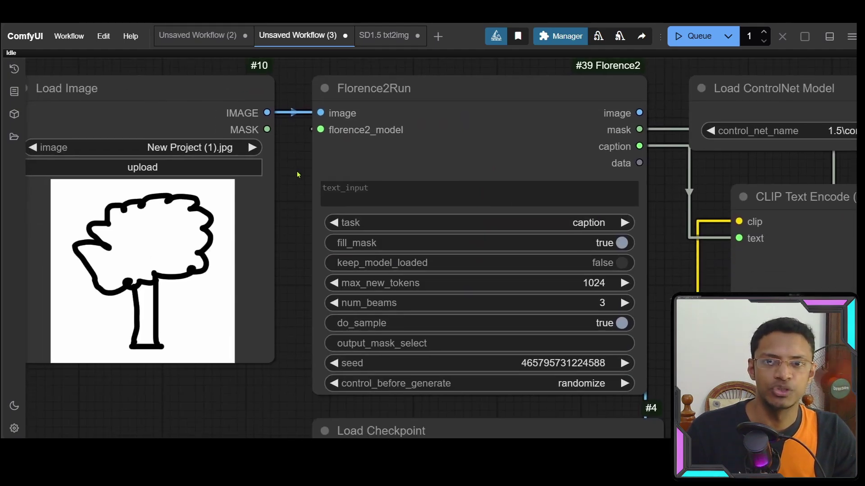
- In Photopea, paint the tree's crown green and trunk grey with the size 70 brush, and export it as New Project.jpg in the 2024-12-27 folder
key(alt+Tab)
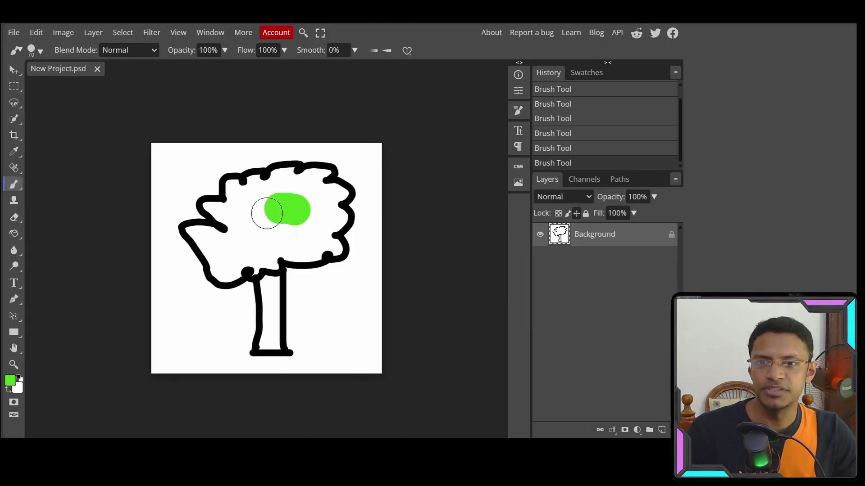
mouse_move(261, 208)
mouse_down()
mouse_move(274, 194)
mouse_move(244, 193)
mouse_move(234, 236)
mouse_move(221, 234)
mouse_move(221, 257)
mouse_move(271, 254)
mouse_up()
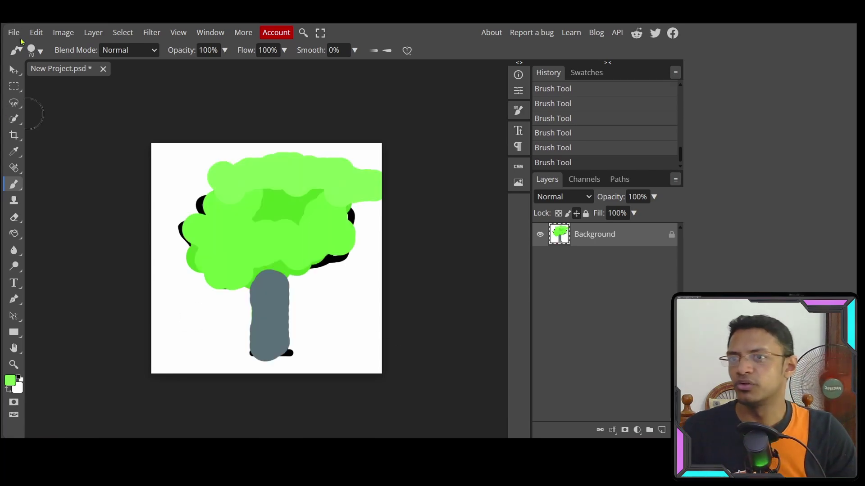
click(37, 32)
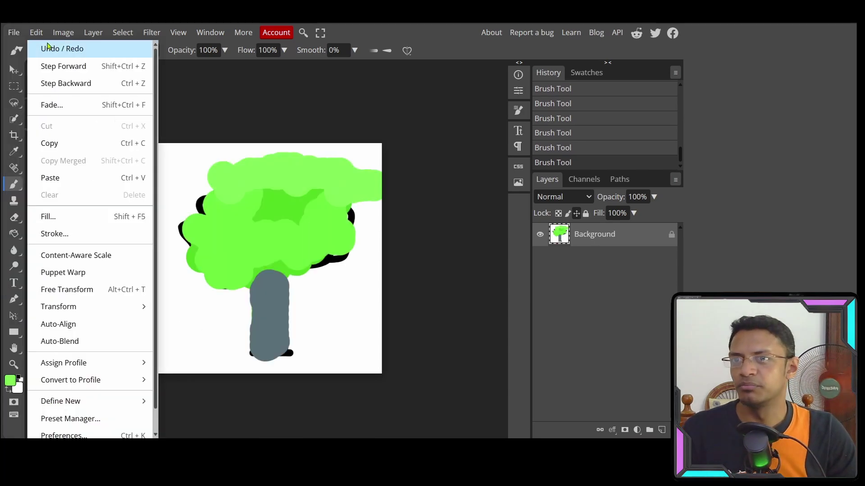
click(14, 33)
mouse_move(33, 194)
click(135, 211)
click(426, 210)
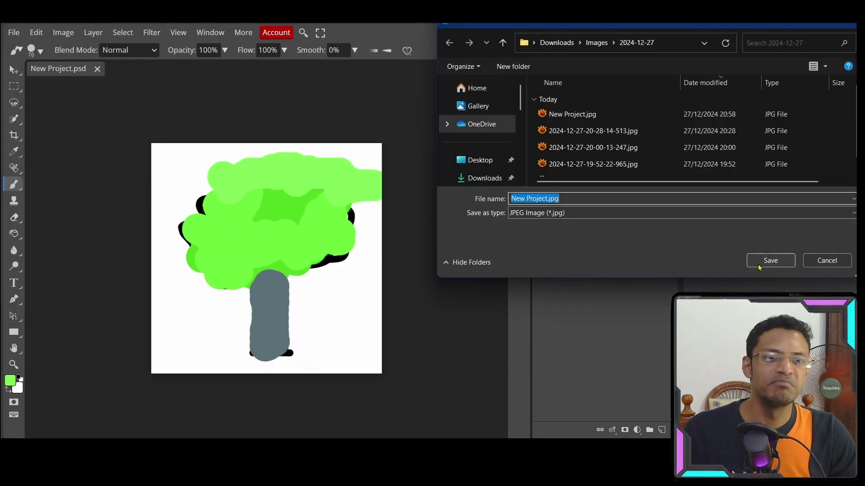
click(770, 261)
click(470, 221)
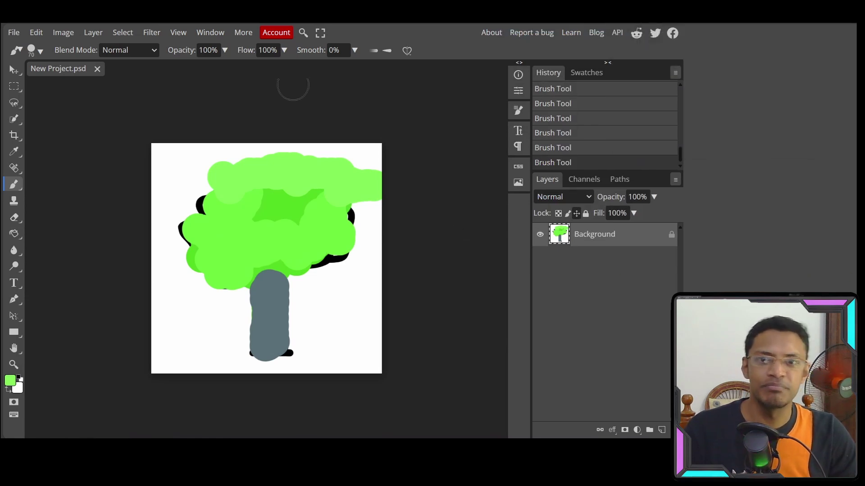
- Back in ComfyUI, upload the painted tree New Project.jpg into the Load Image node that feeds Florence2Run
click(383, 11)
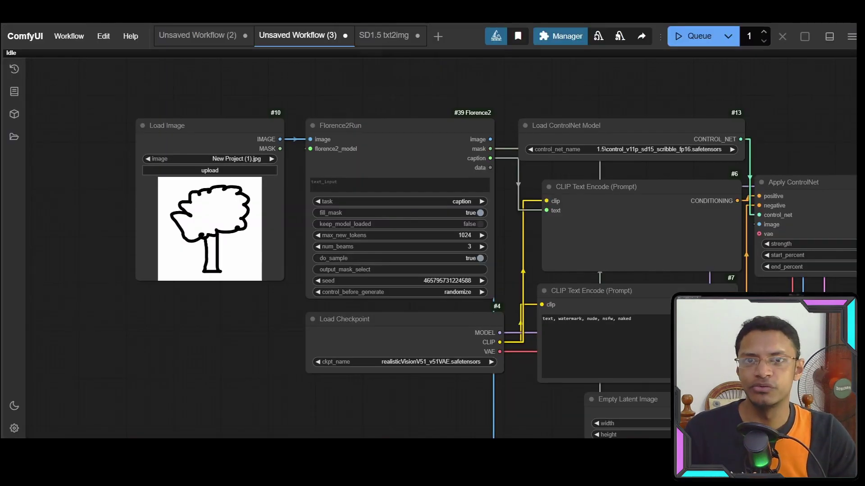
click(221, 177)
click(224, 175)
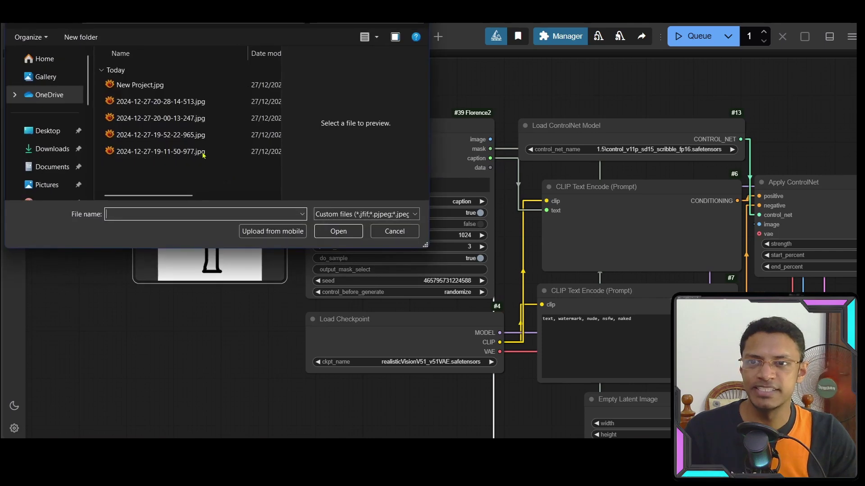
click(144, 84)
click(337, 233)
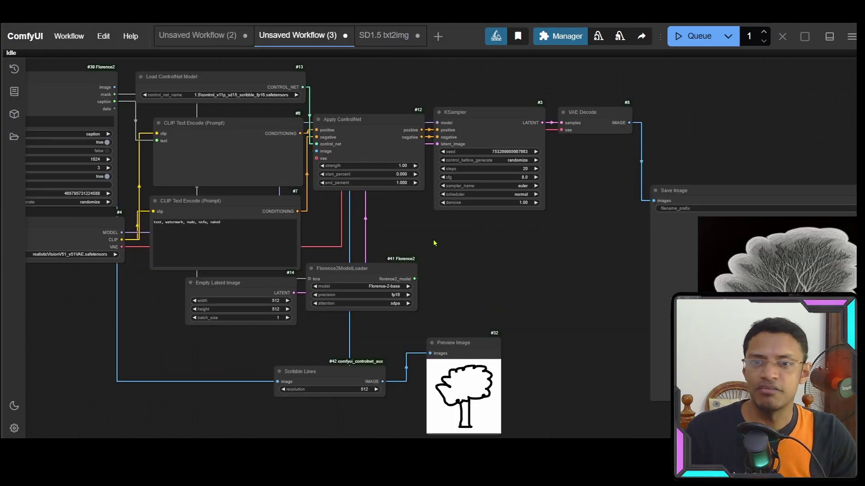
- Run the scribble ControlNet workflow on the painted tree and move the Preview Image node closer to Scribble Lines
scroll(446, 247, down, 5)
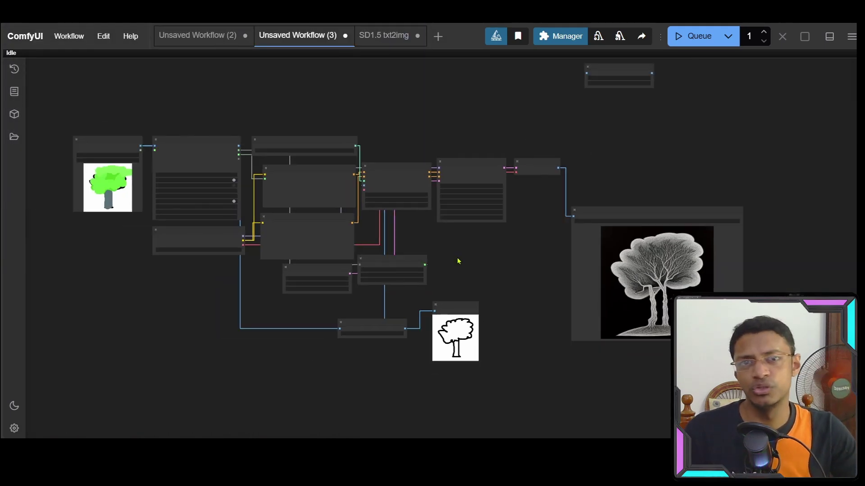
scroll(464, 255, up, 1)
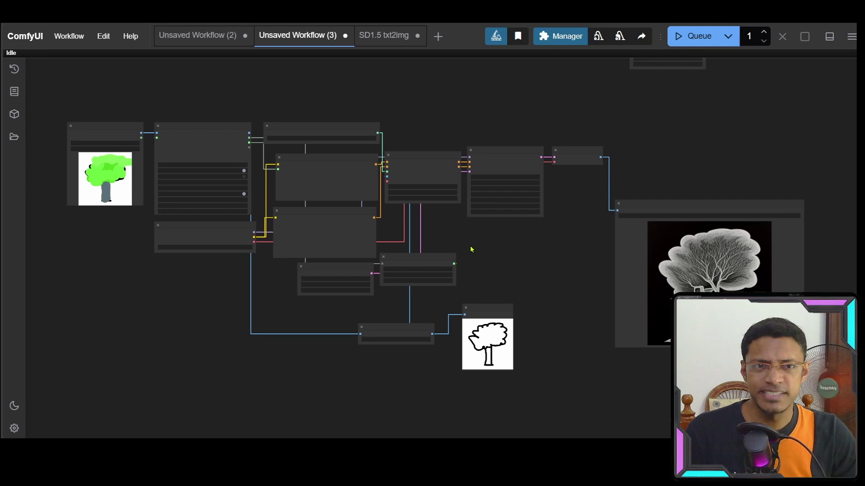
click(691, 45)
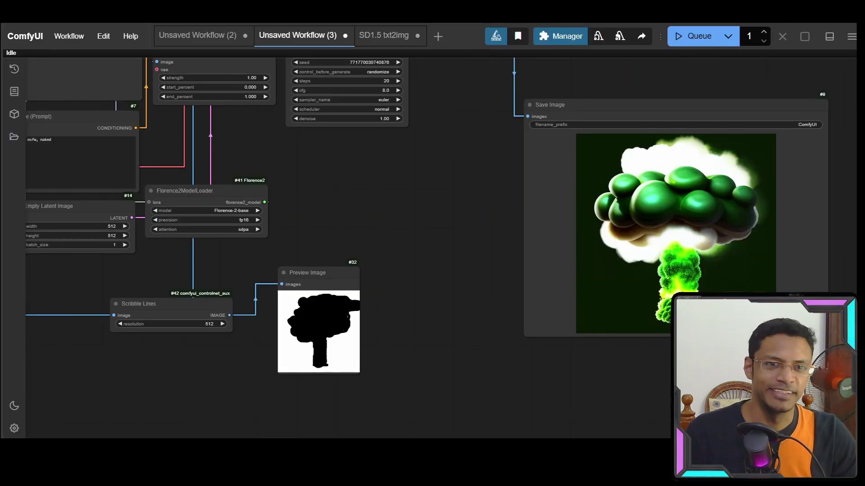
drag(431, 238, 408, 249)
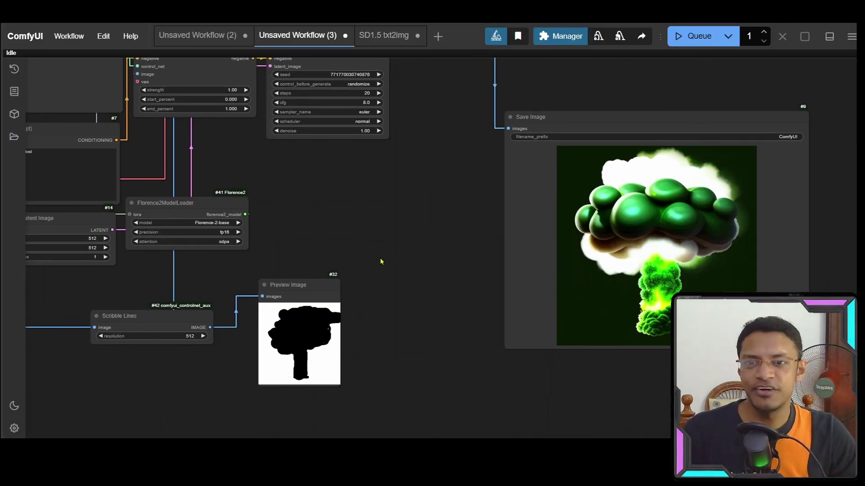
drag(330, 221, 419, 252)
drag(399, 219, 459, 236)
click(409, 330)
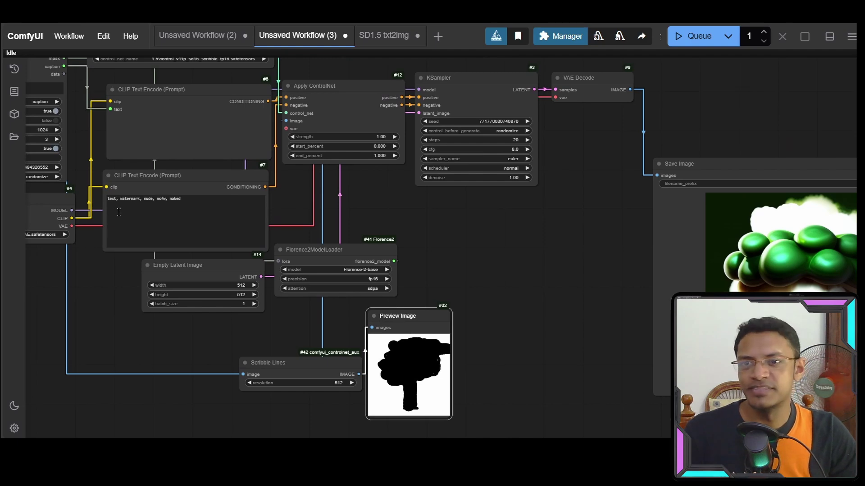
- Switch the Load ControlNet Model node to the t2iadapter_sketch_sd14v1.pth sketch adapter and run the painted-tree workflow repeatedly for new variations
drag(119, 211, 213, 304)
scroll(135, 238, up, 5)
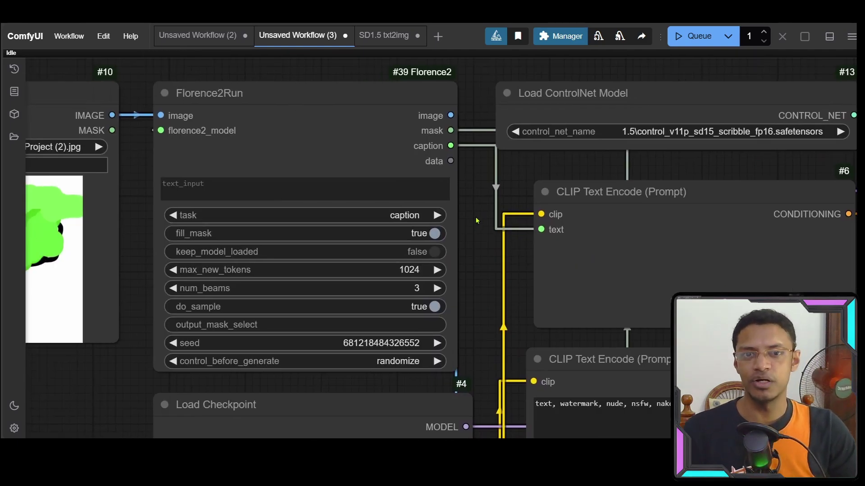
scroll(476, 221, down, 5)
scroll(506, 232, down, 3)
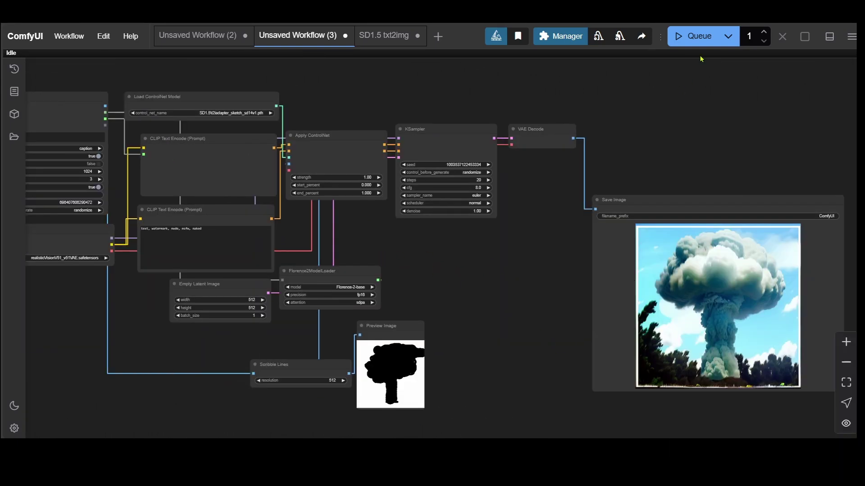
click(694, 36)
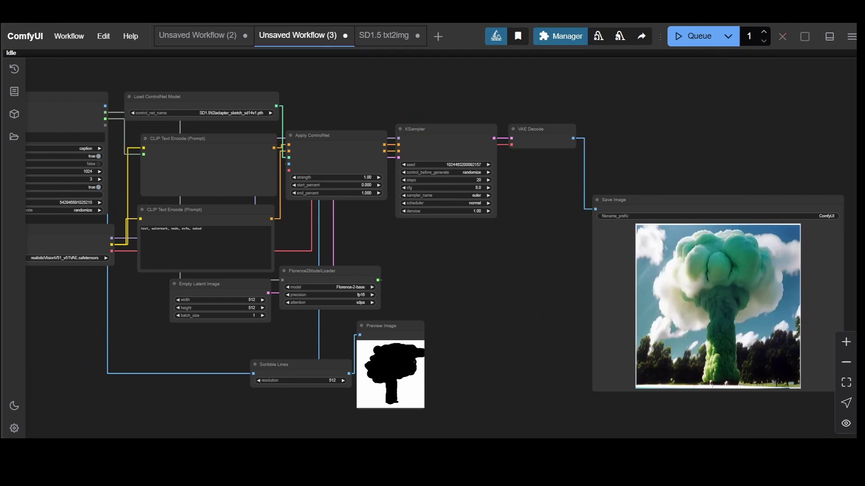
key(ctrl+Return)
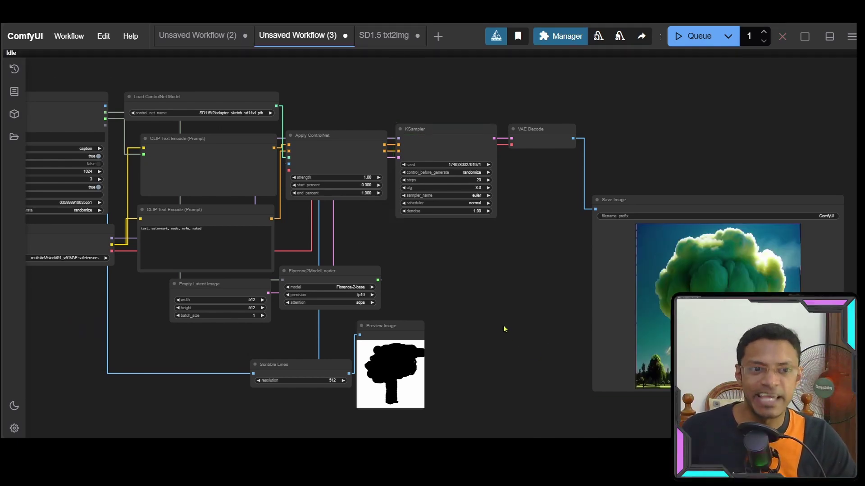
drag(289, 77, 507, 116)
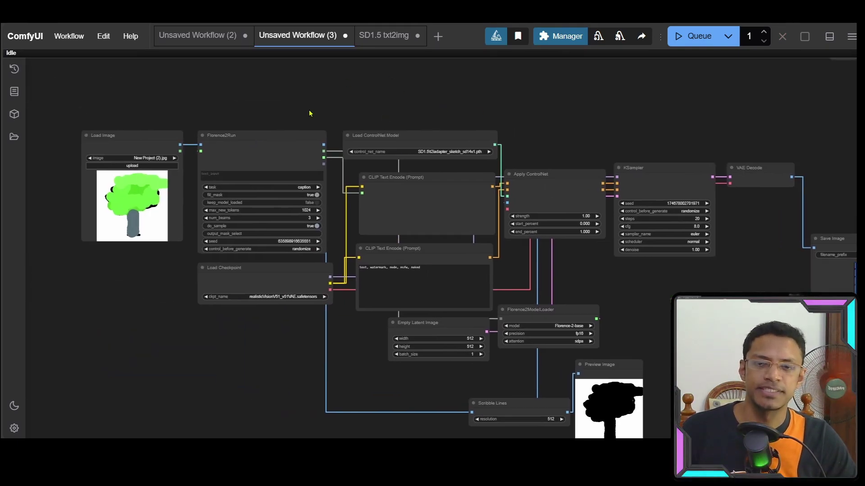
scroll(309, 113, down, 3)
drag(599, 280, 547, 275)
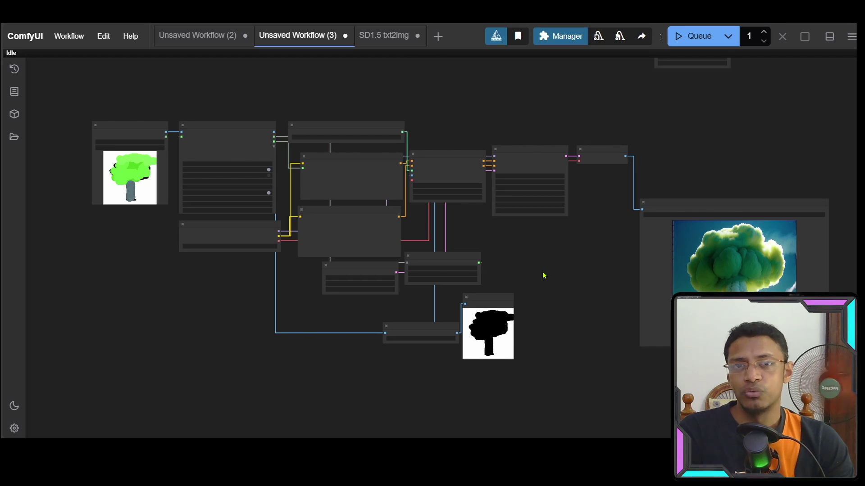
scroll(522, 248, up, 2)
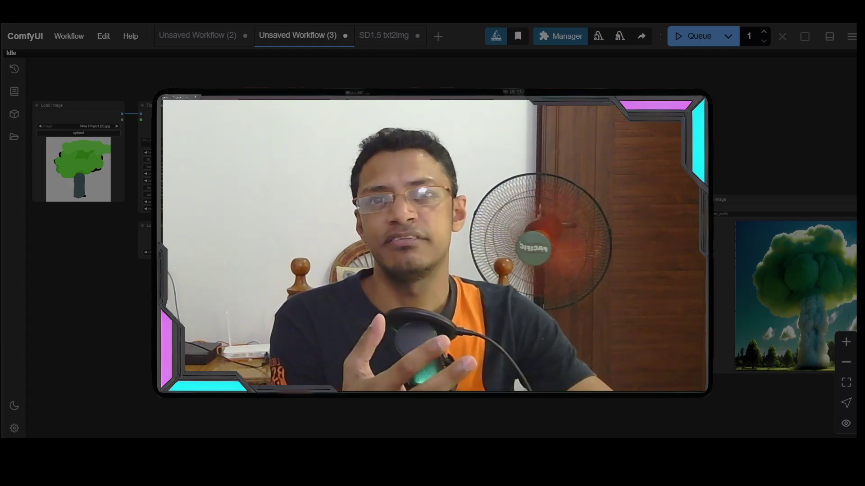
scroll(433, 243, down, 2)
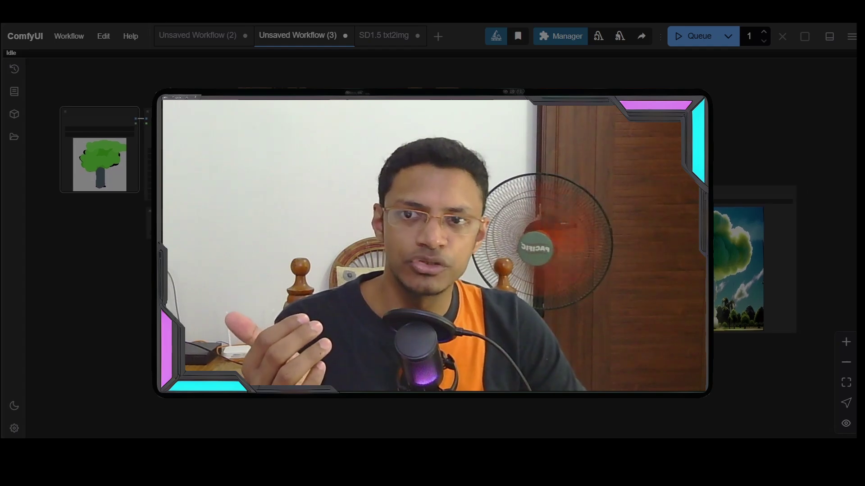